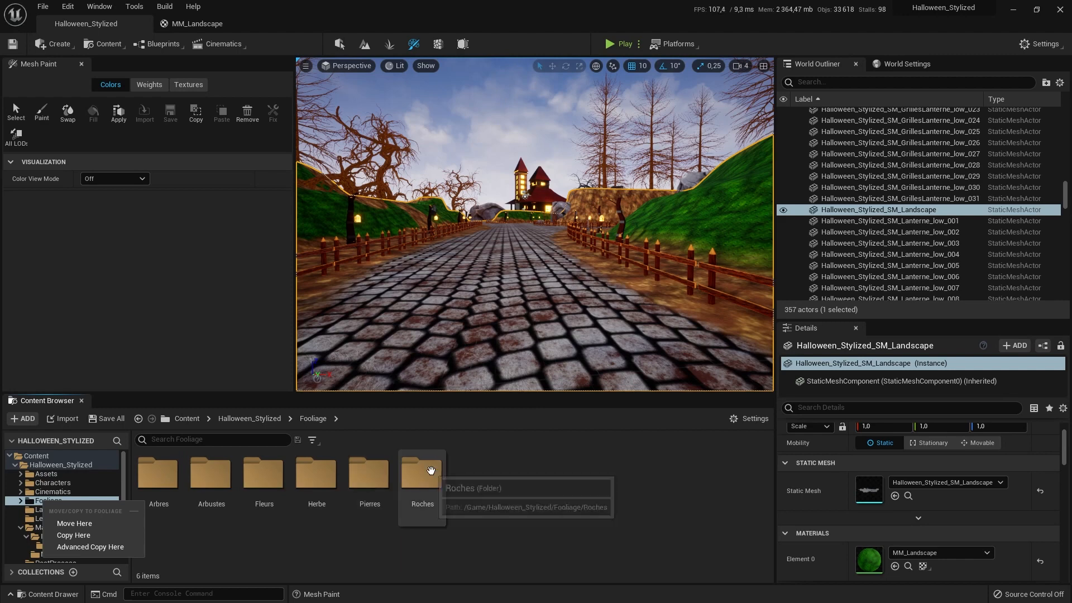
Check the Arbres foliage meshes, and open the Assets folder under Materials/Instances
double_click(158, 481)
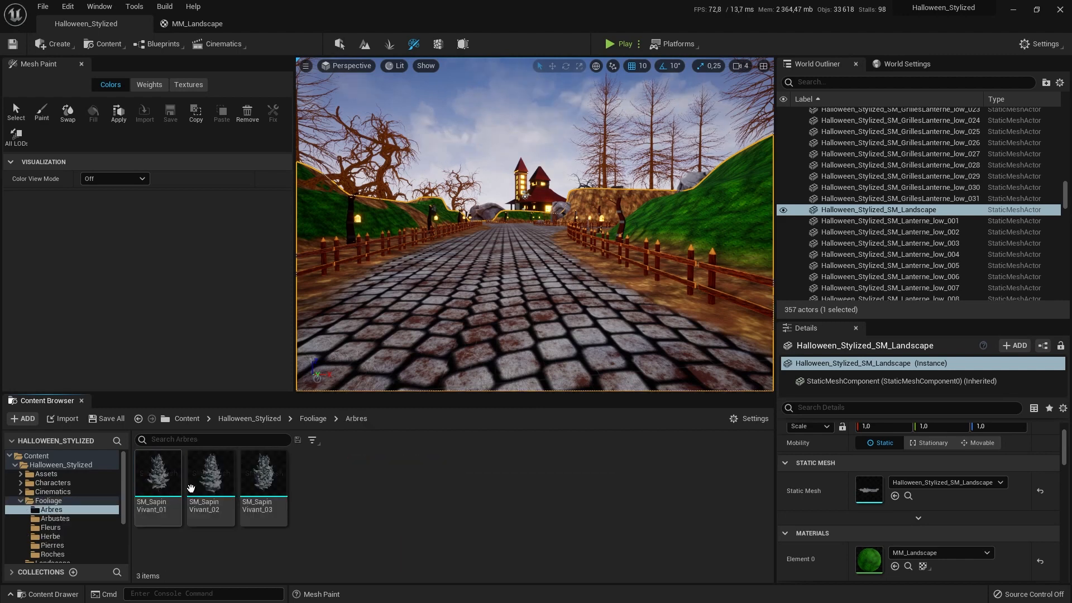
left_click(311, 419)
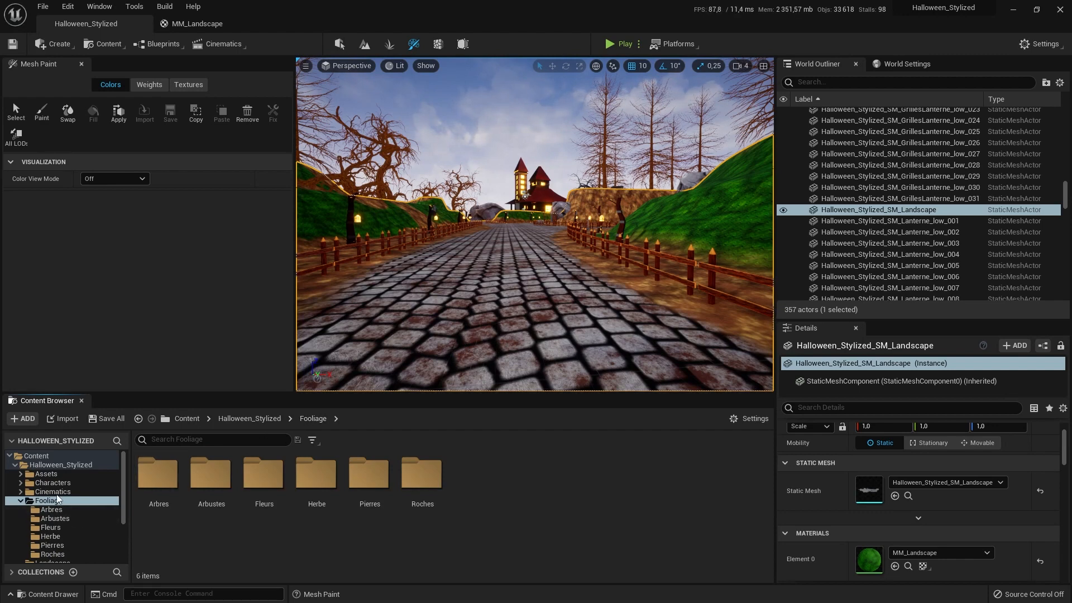
scroll(57, 500, "down", 2)
left_click(63, 554)
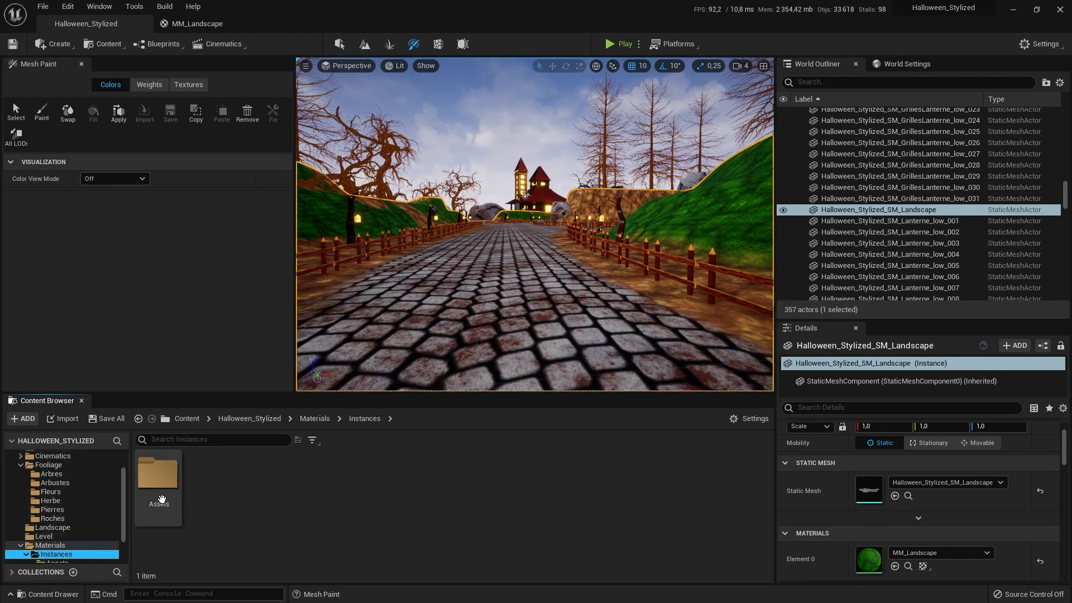
double_click(158, 472)
scroll(679, 469, "down", 3)
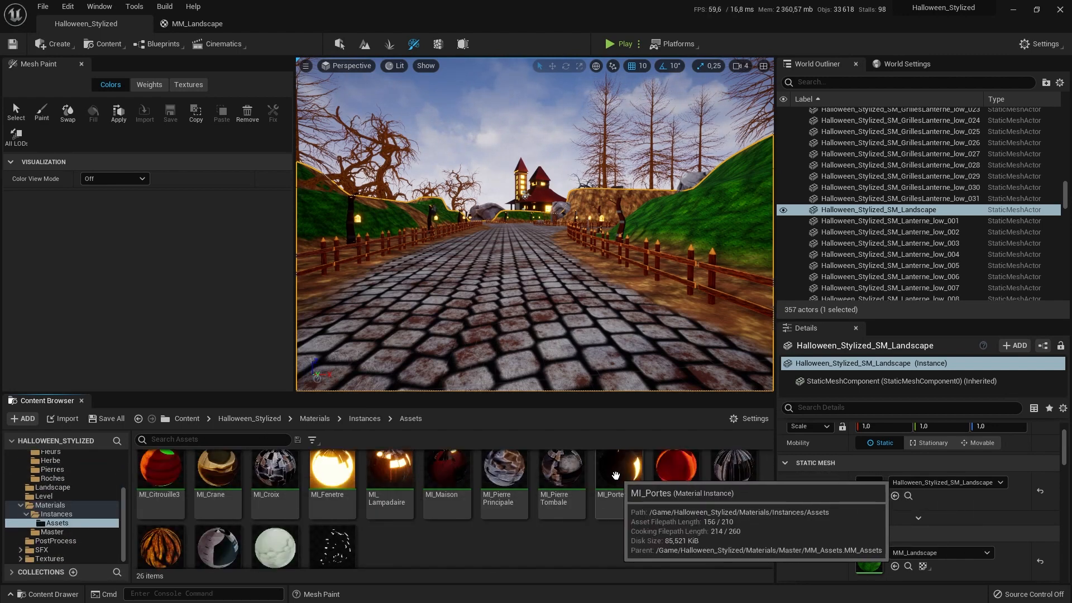
Duplicate the MM_Fooliage_Inst material instance and name the copy MI_Frond01
left_click(326, 522)
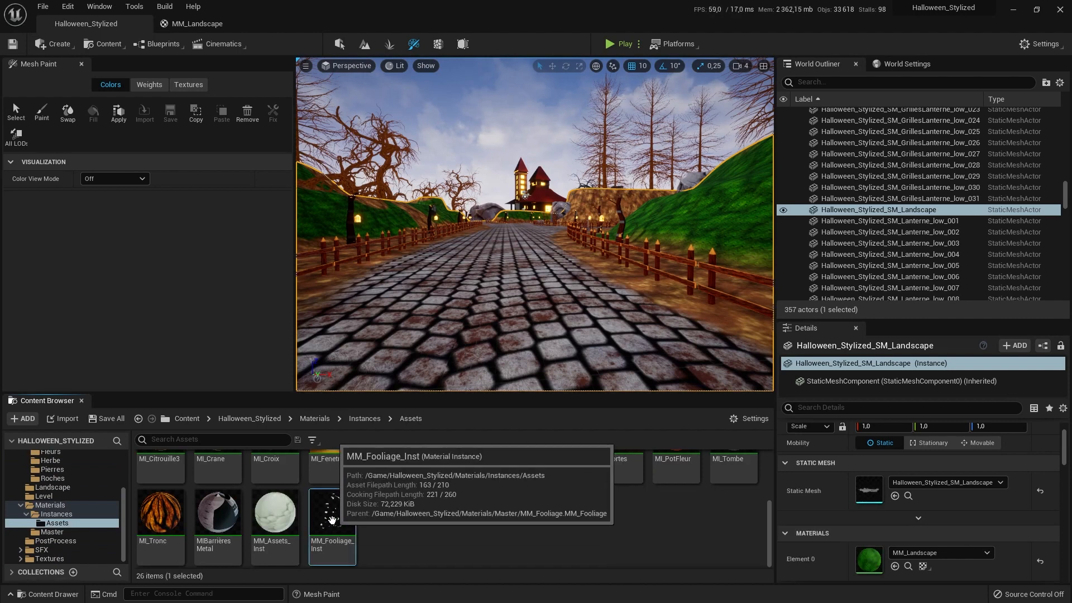
right_click(326, 522)
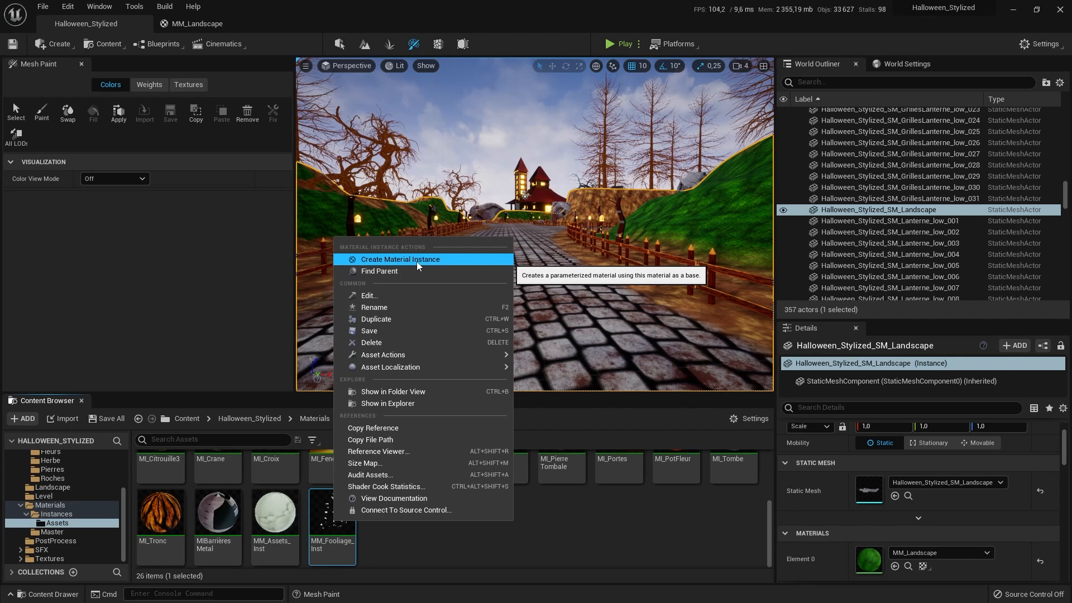
left_click(377, 319)
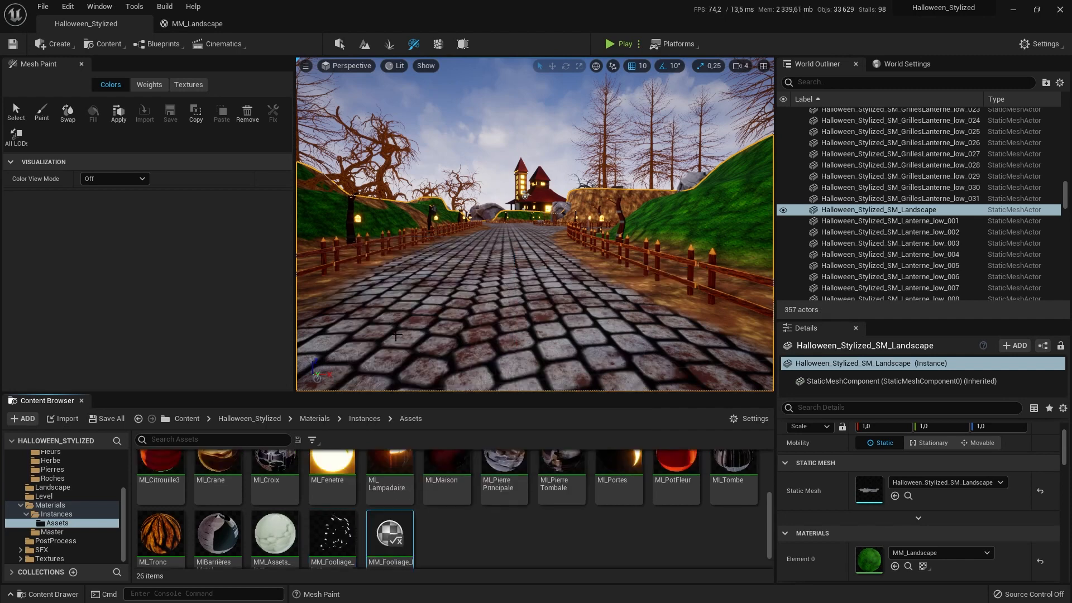
type("M")
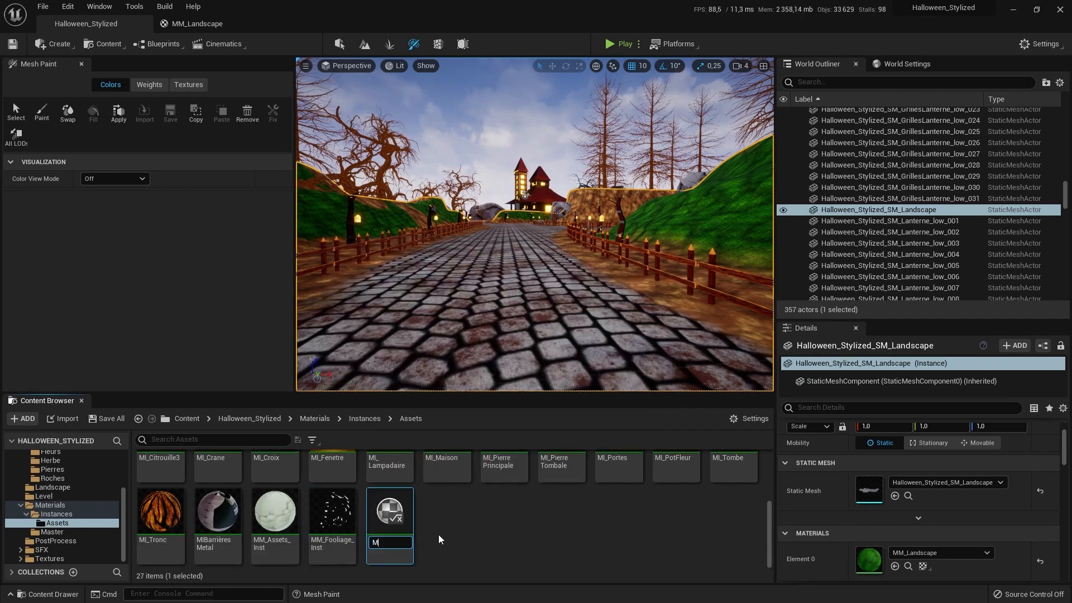
type("I_Frond01")
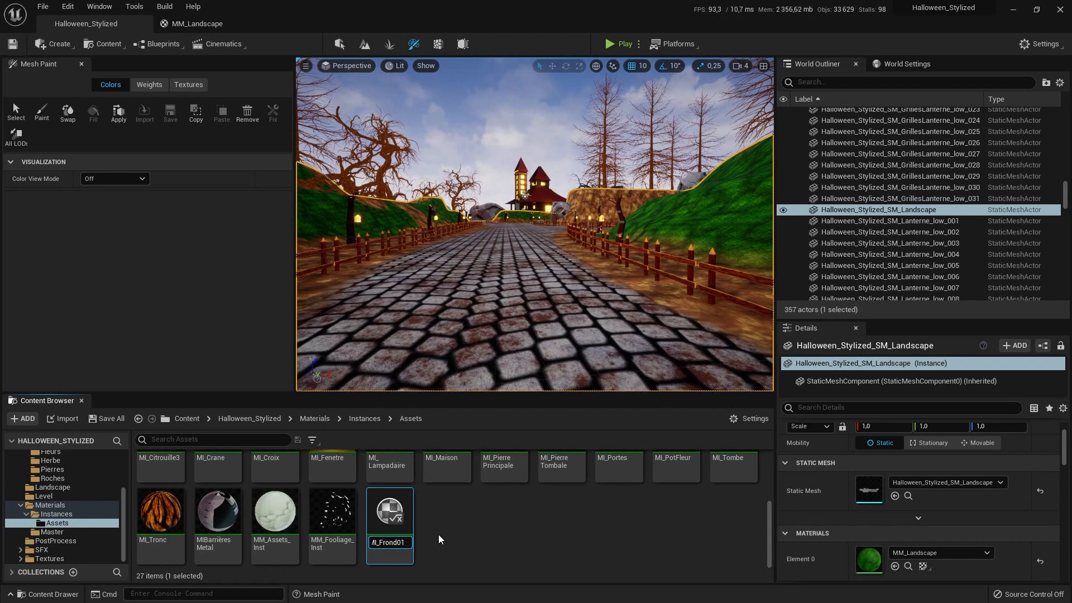
key("Return")
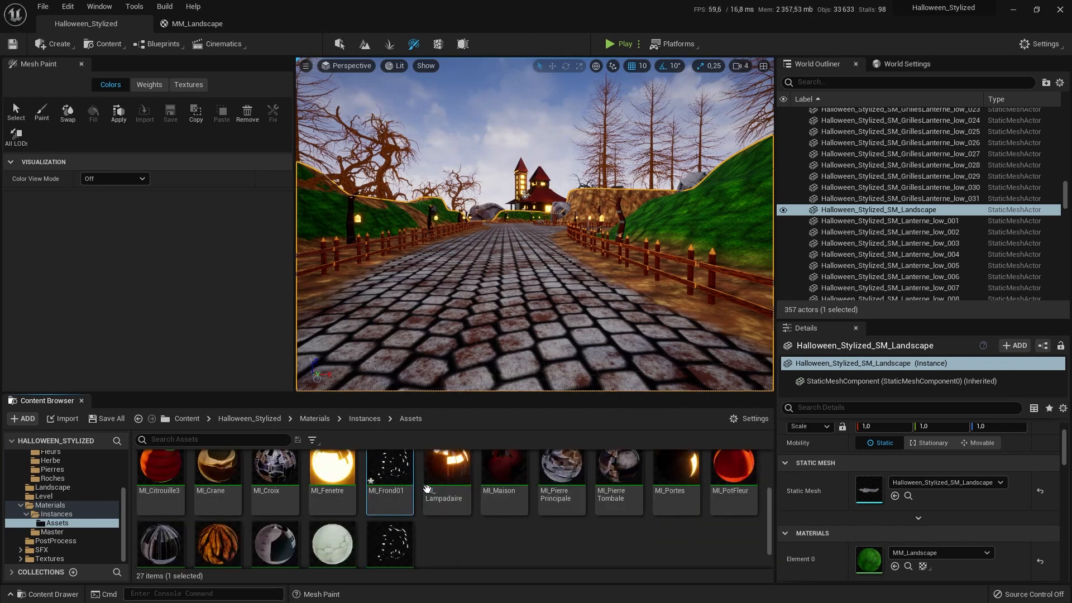
Duplicate MI_Frond01 repeatedly to create material instances MI_Frond02 through MI_Frond05
key("ctrl+d")
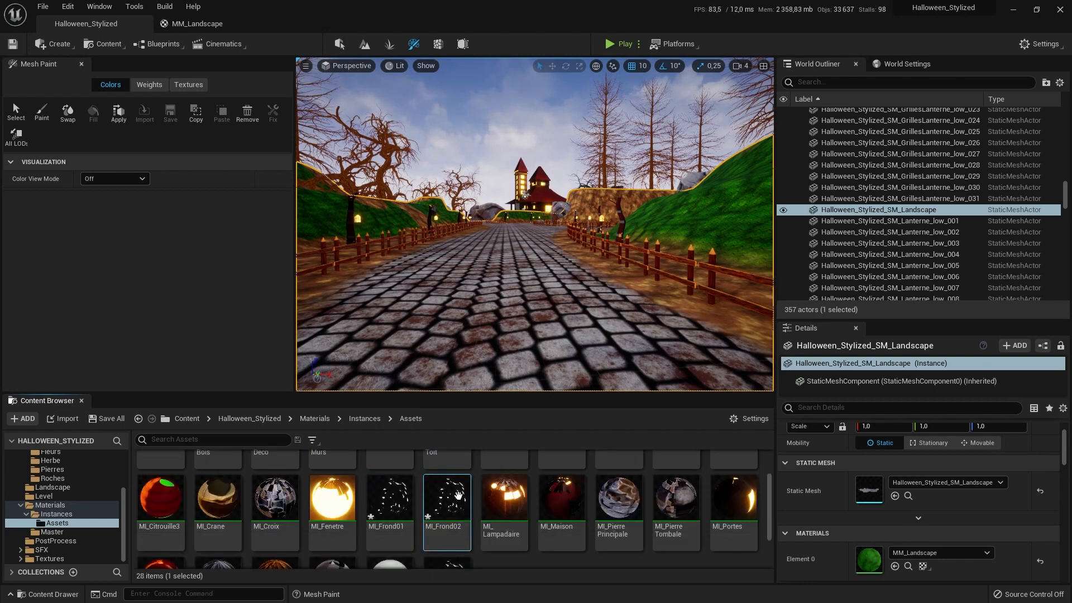
key("ctrl+d")
key("Return")
key("ctrl+d")
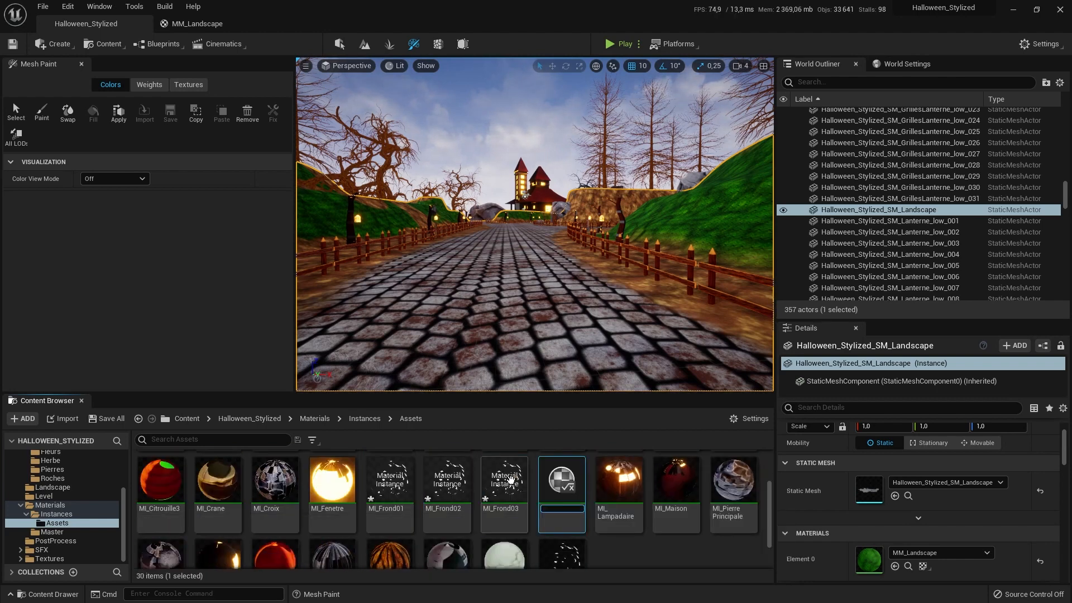
key("Return")
key("ctrl+d")
key("Return")
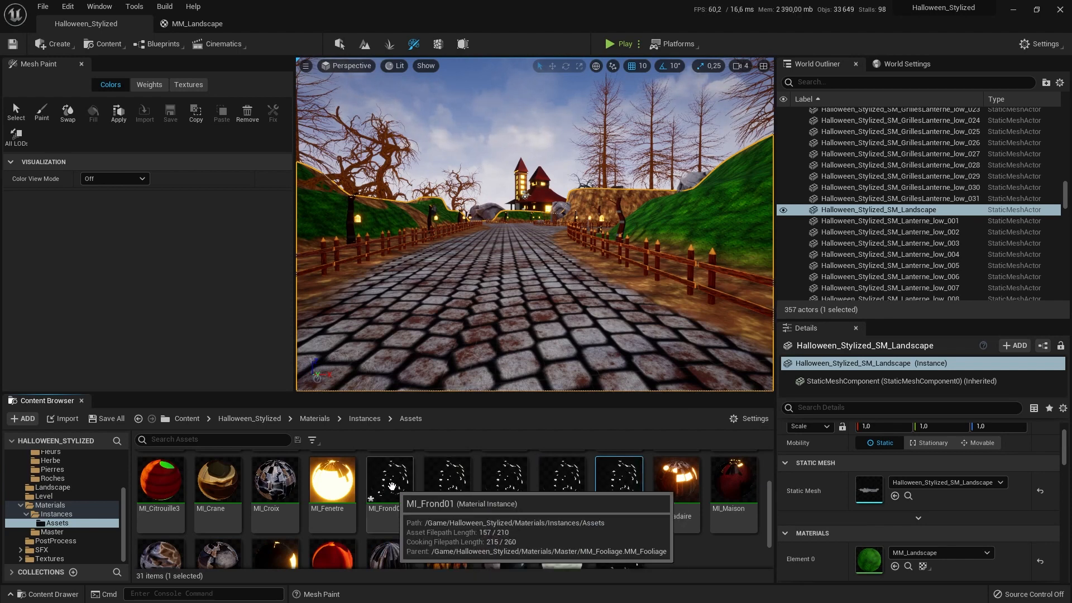
Create a new folder named Fooliage inside the material instances' Assets folder
left_click(406, 497, "shift")
right_click(670, 559)
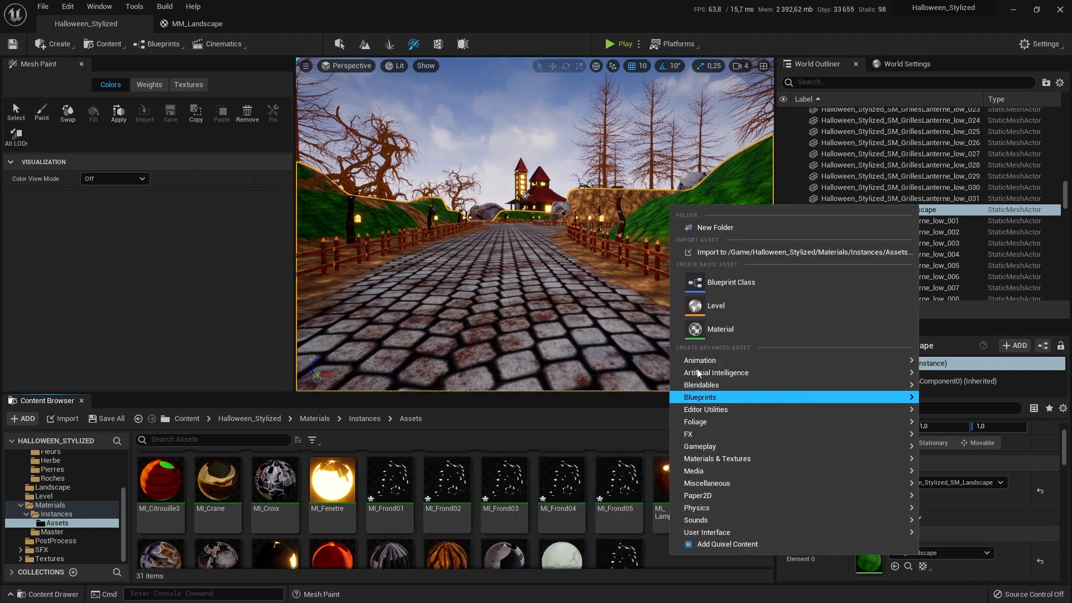
left_click(726, 233)
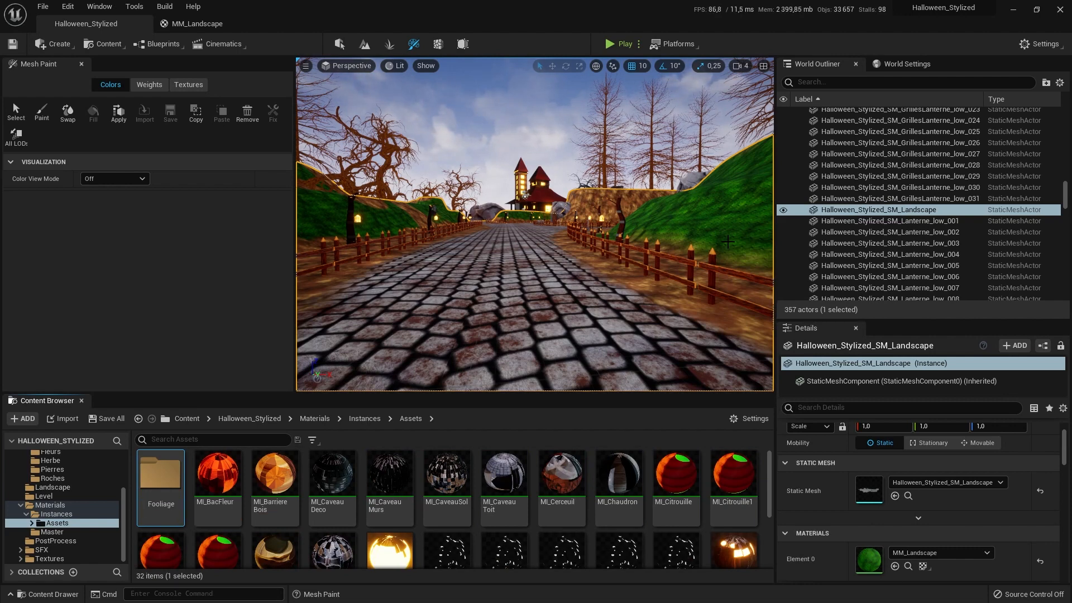
Move the five material instances MI_Frond01 to MI_Frond05 into the Fooliage folder
scroll(597, 458, "down", 1)
left_click(463, 511)
left_click(689, 536, "shift")
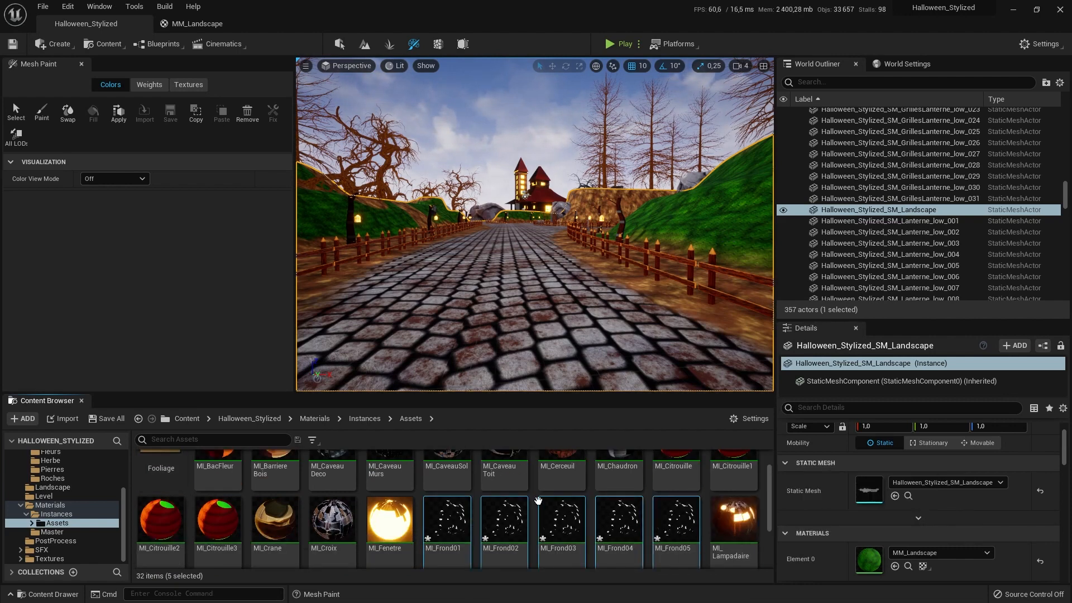
scroll(453, 522, "up", 1)
left_click_drag(451, 527, 158, 496)
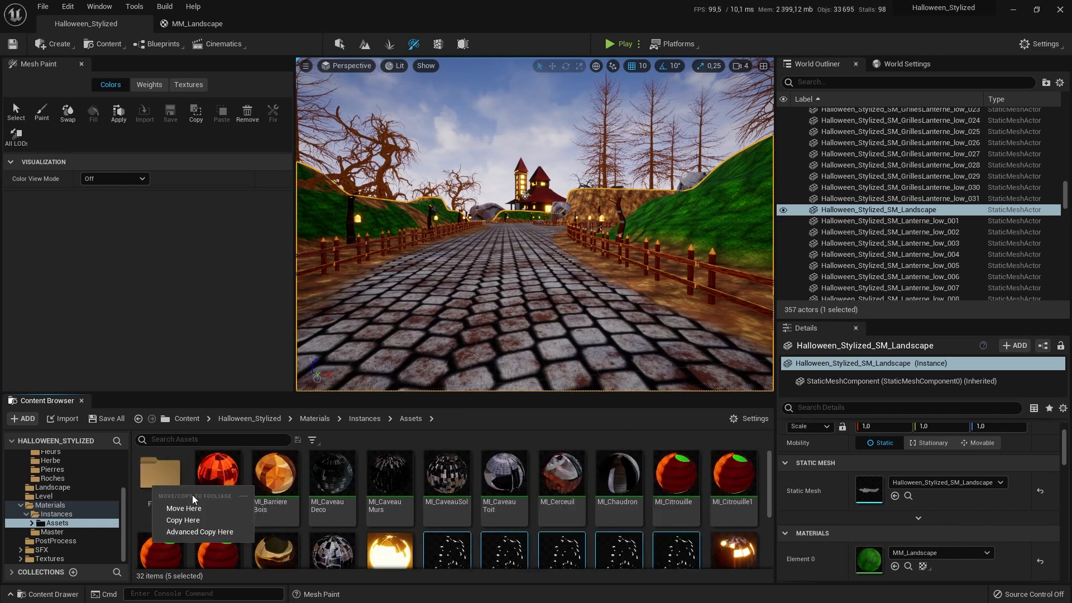
left_click(198, 509)
Duplicate a frond material instance inside the Fooliage folder and name the copy MI_Fooliage
double_click(160, 479)
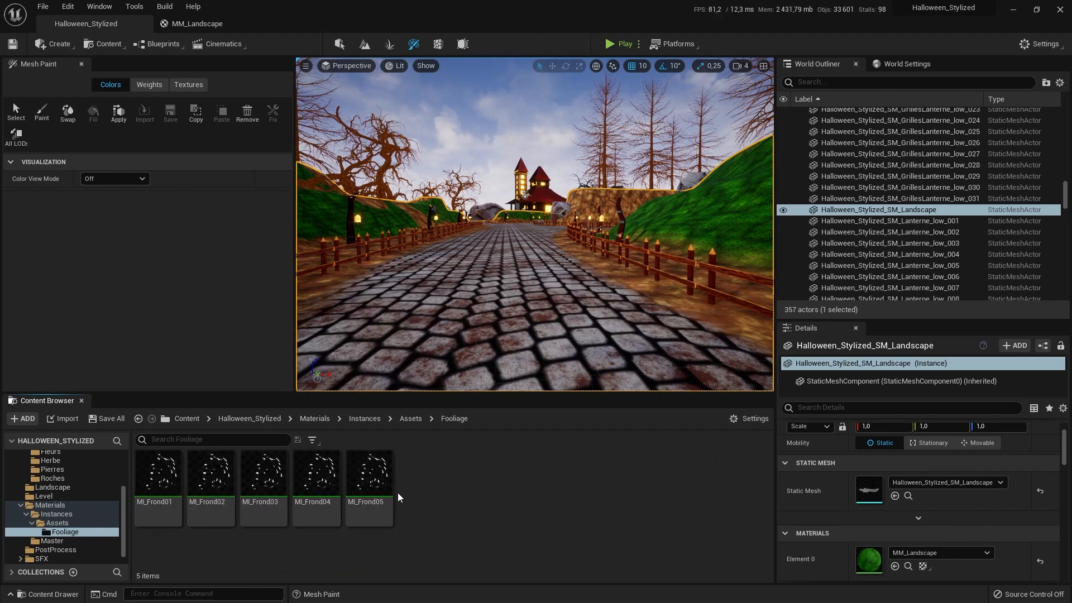
key("ctrl+d")
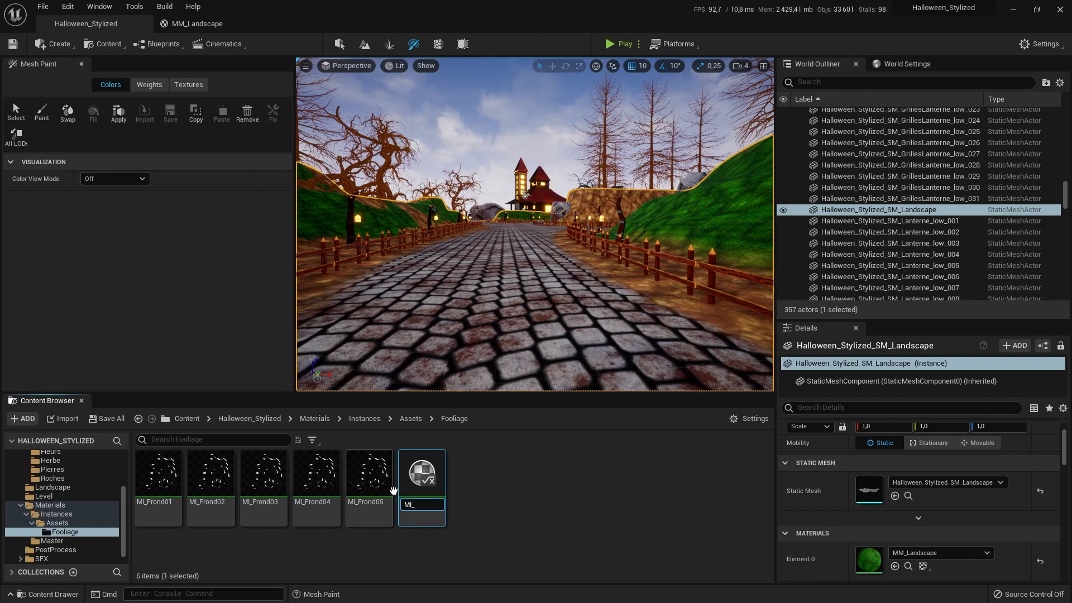
key("Return")
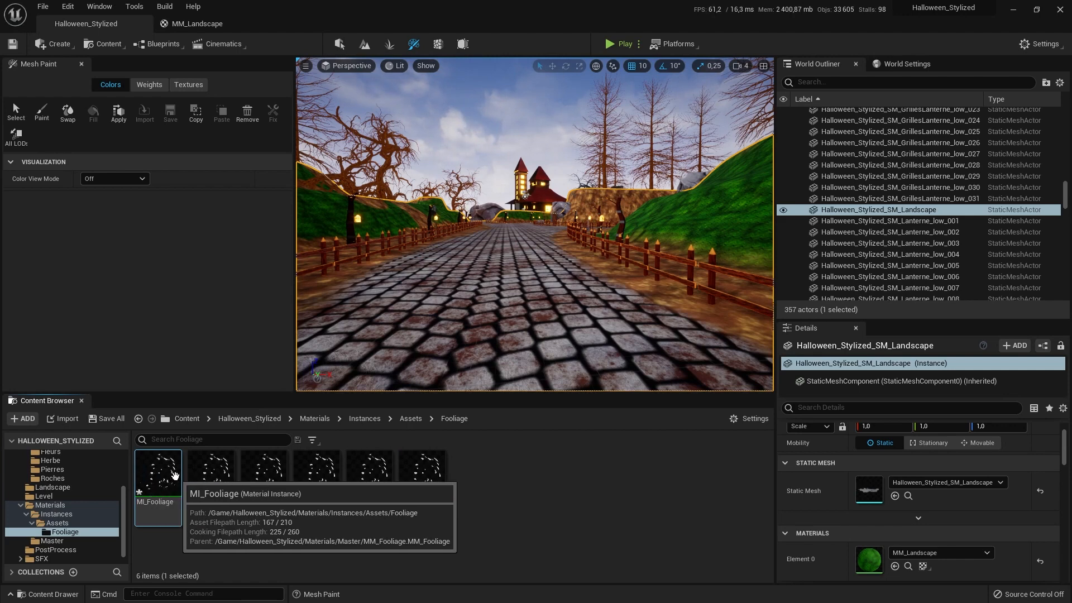
Duplicate MM_Assets_Inst in the Assets folder and name the copy MI_Roches
left_click(410, 419)
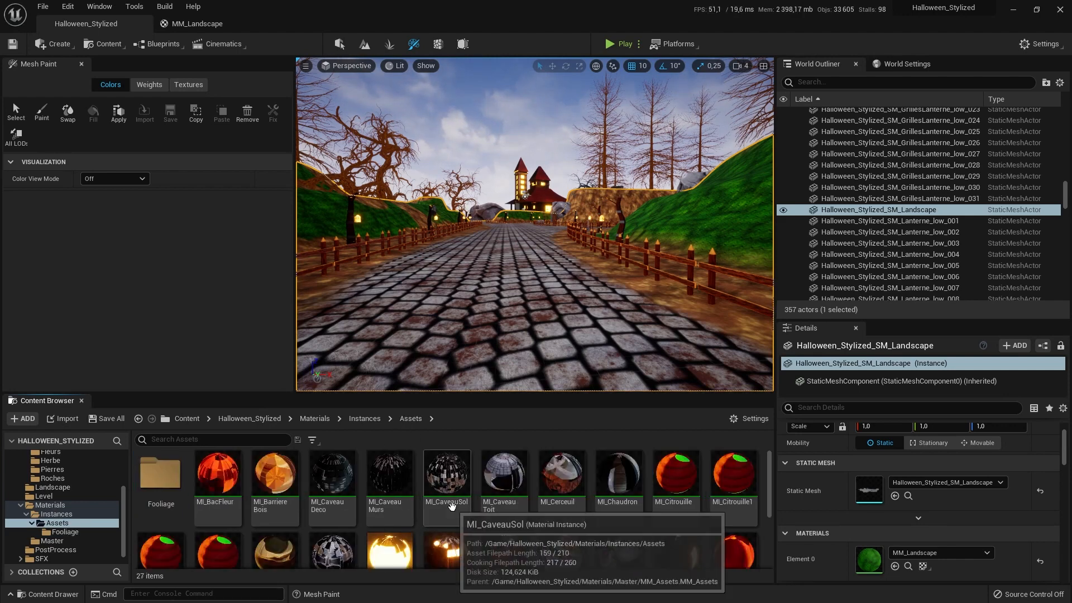
scroll(450, 505, "down", 2)
key("ctrl+d")
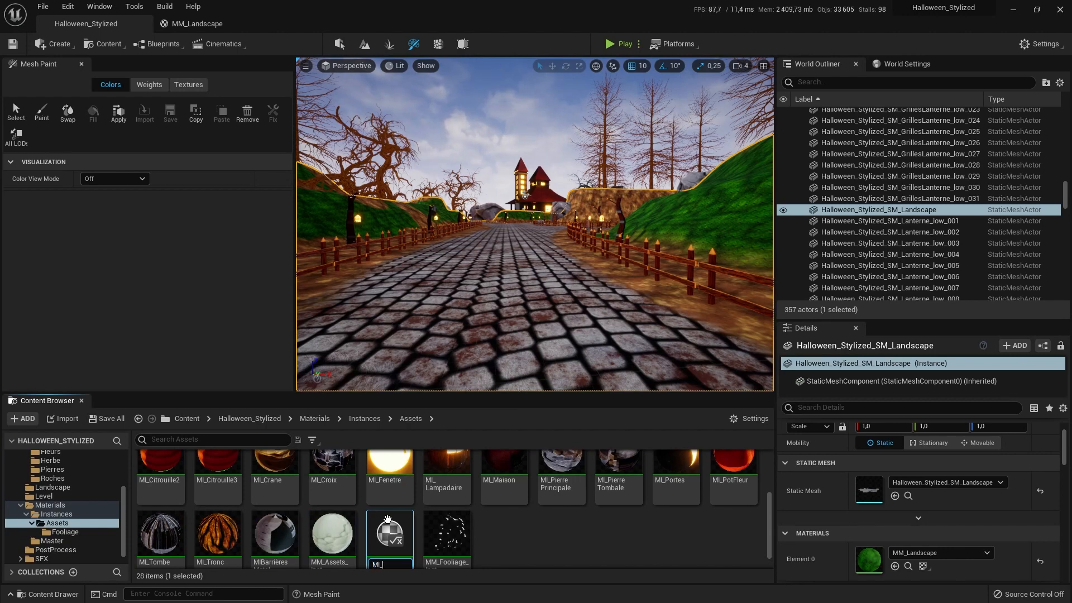
type("MI_Roches")
key("Return")
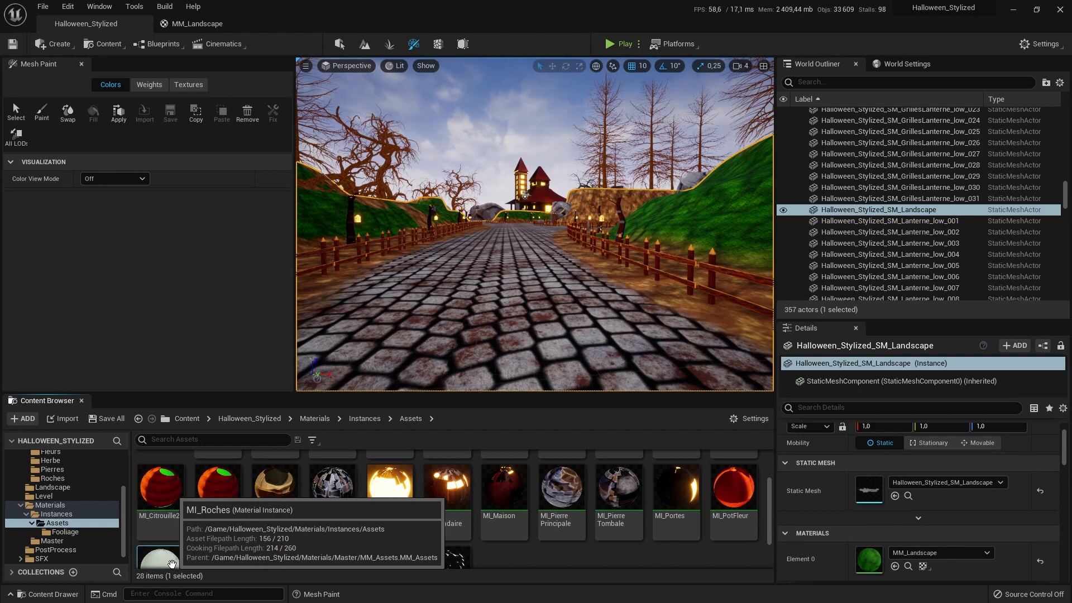
Move MI_Roches into the Fooliage material folder and open that folder
left_click_drag(175, 557, 159, 464)
left_click(177, 482)
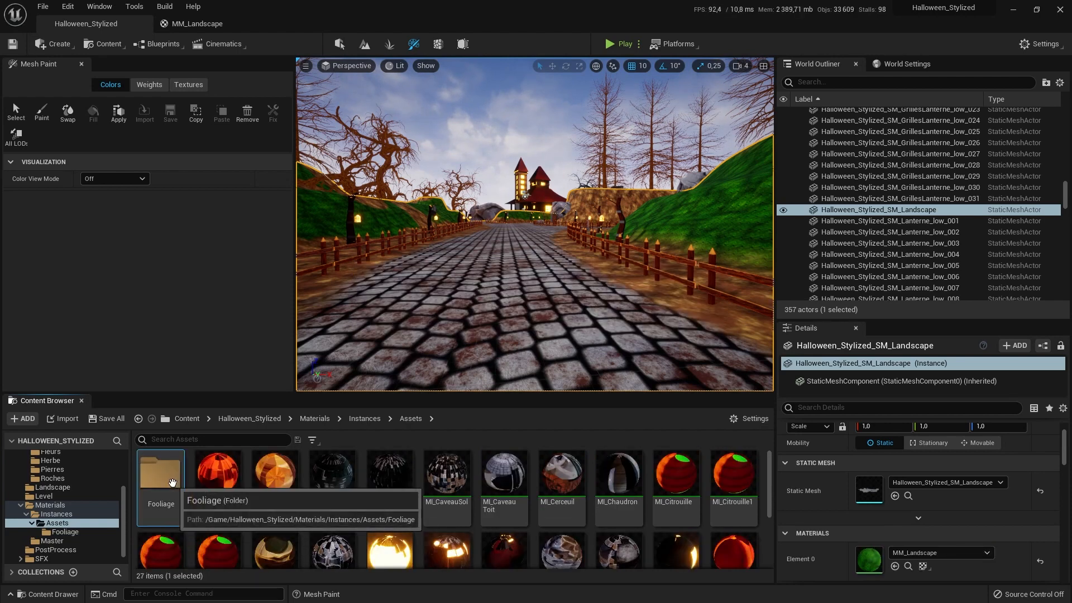
double_click(168, 480)
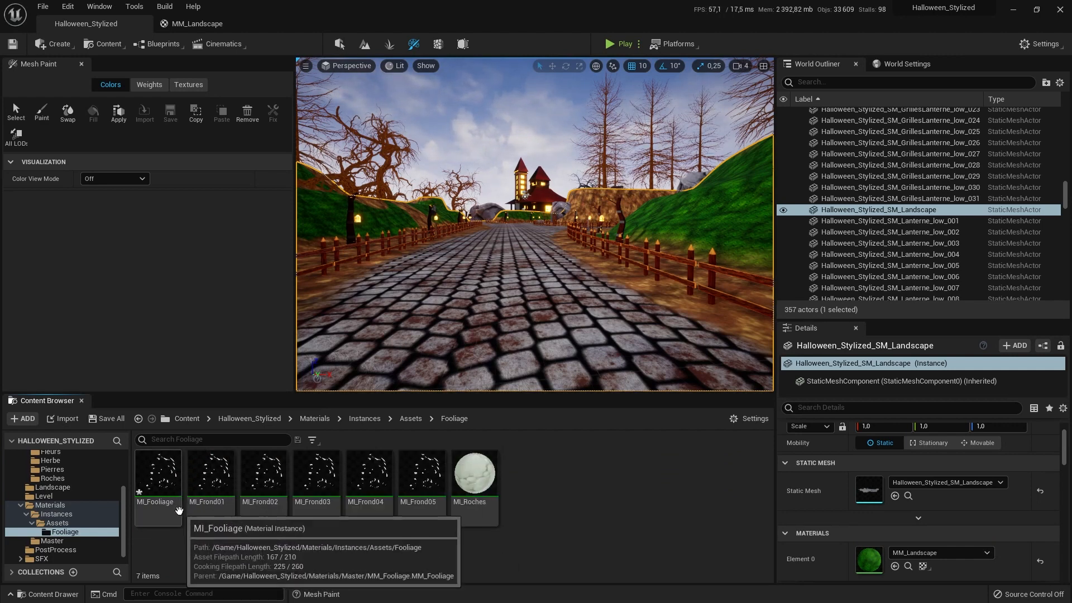
Assign MI_Roches to the material slot of the SM_Rocher mesh in Foliage/Roches, save the mesh and close it
left_click(53, 479)
double_click(167, 482)
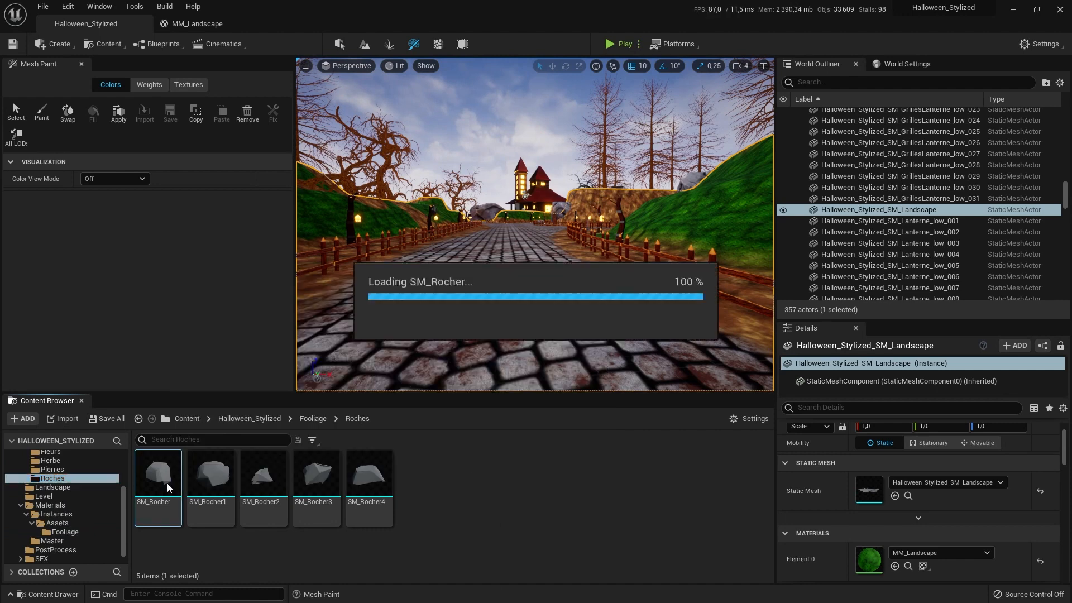
left_click(721, 144)
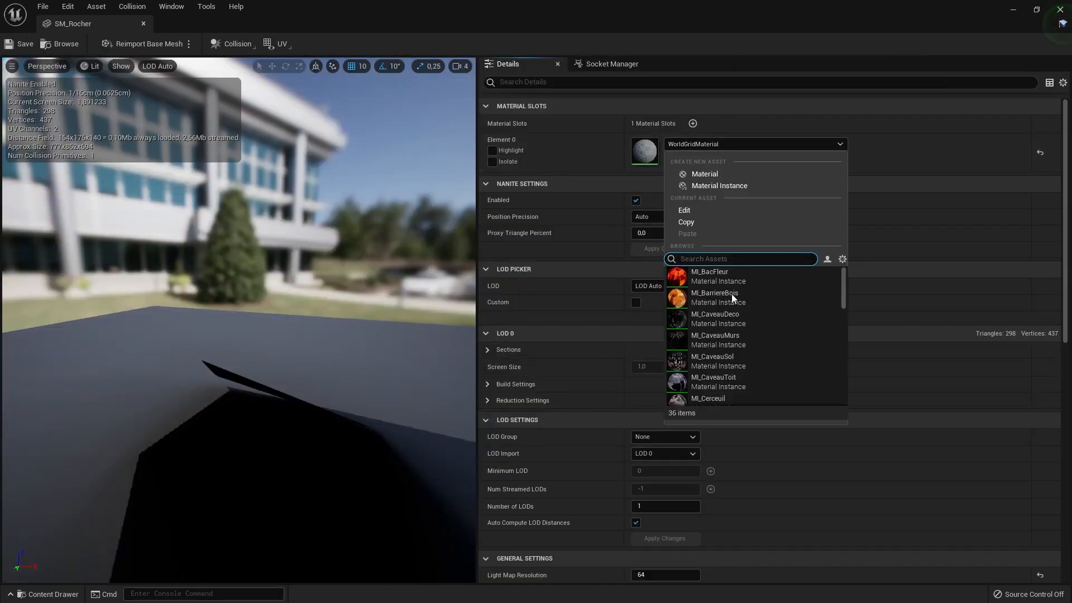
type("mi_ro")
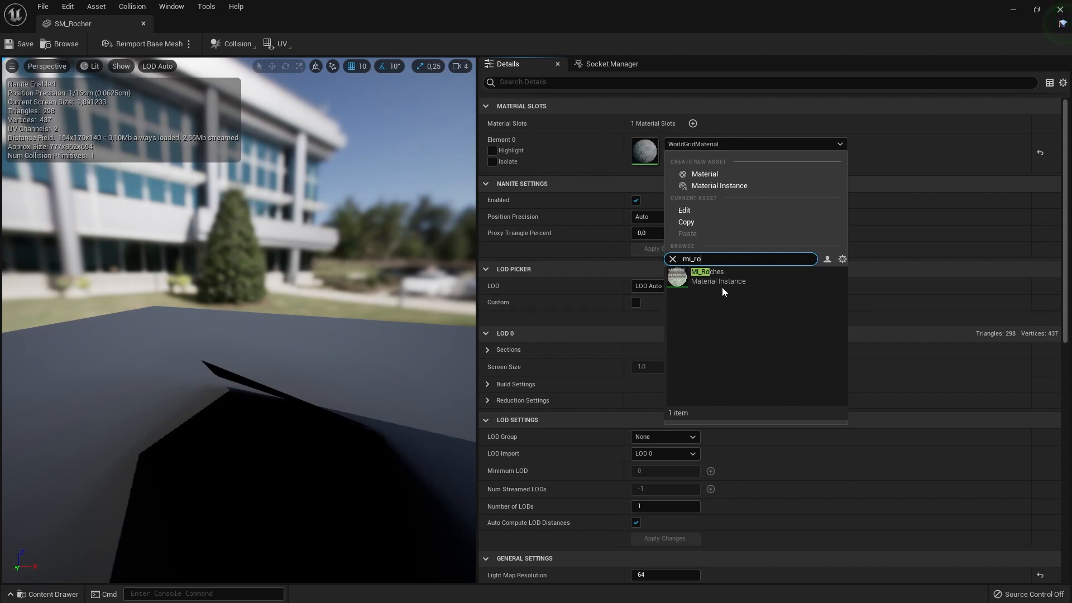
left_click(704, 280)
left_click(20, 45)
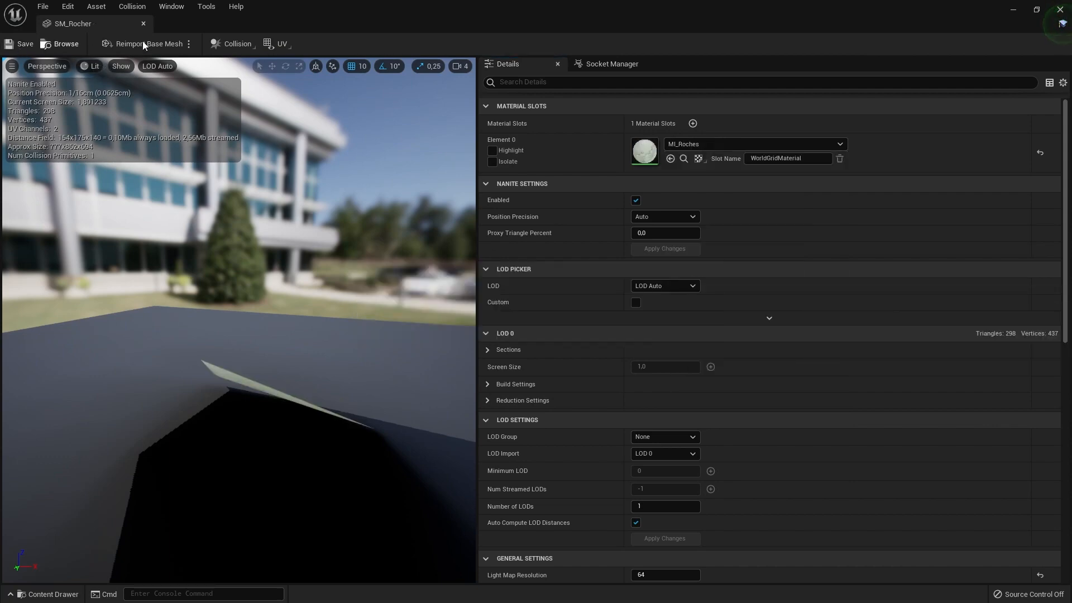
left_click(144, 24)
Assign MI_Roches to the material slot of the SM_Rocher1 mesh and close its editor
double_click(218, 478)
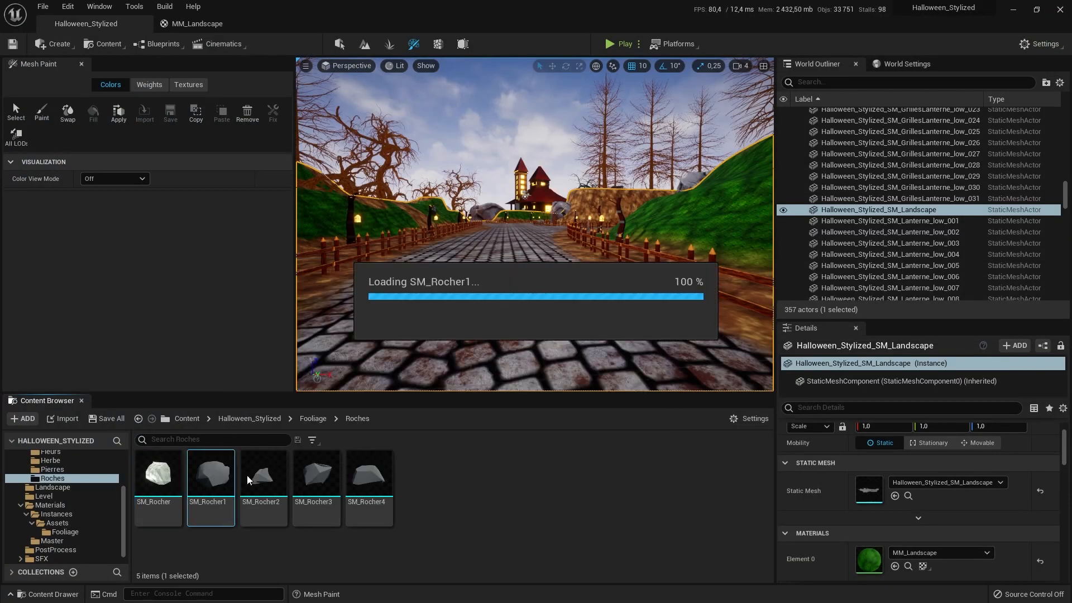
left_click(696, 144)
type("mi roc")
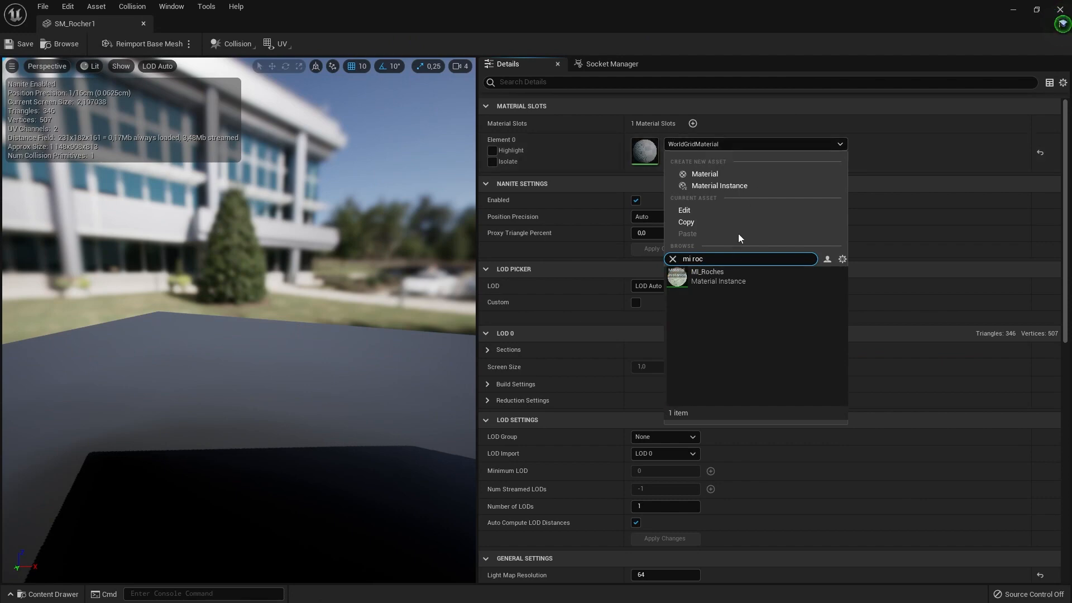
key("Escape")
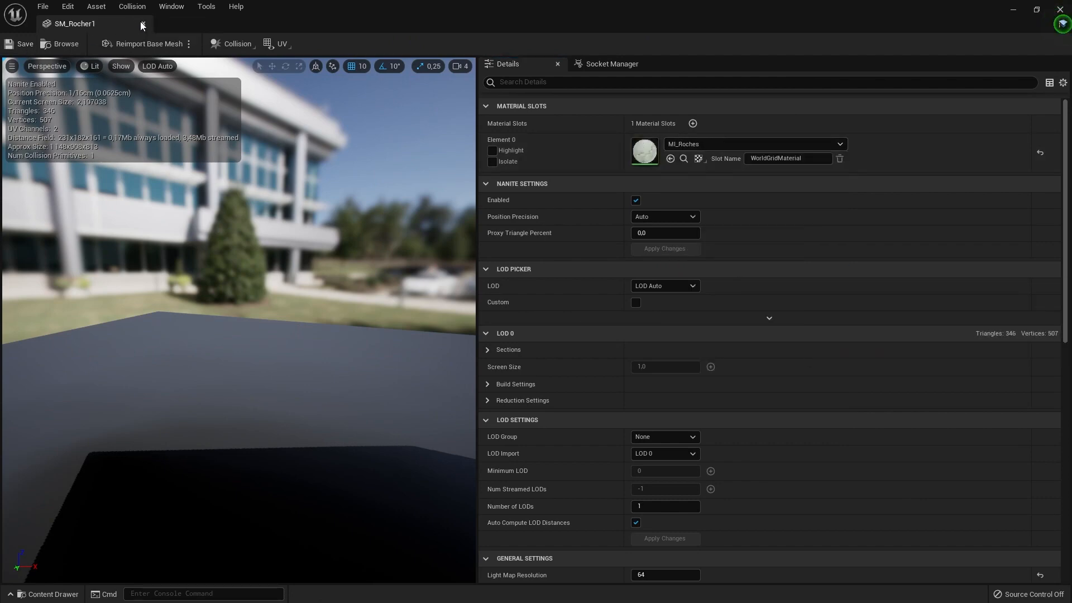
left_click(143, 24)
Assign MI_Roches to the material slot of the SM_Rocher2 mesh, save the mesh and close its editor
double_click(264, 483)
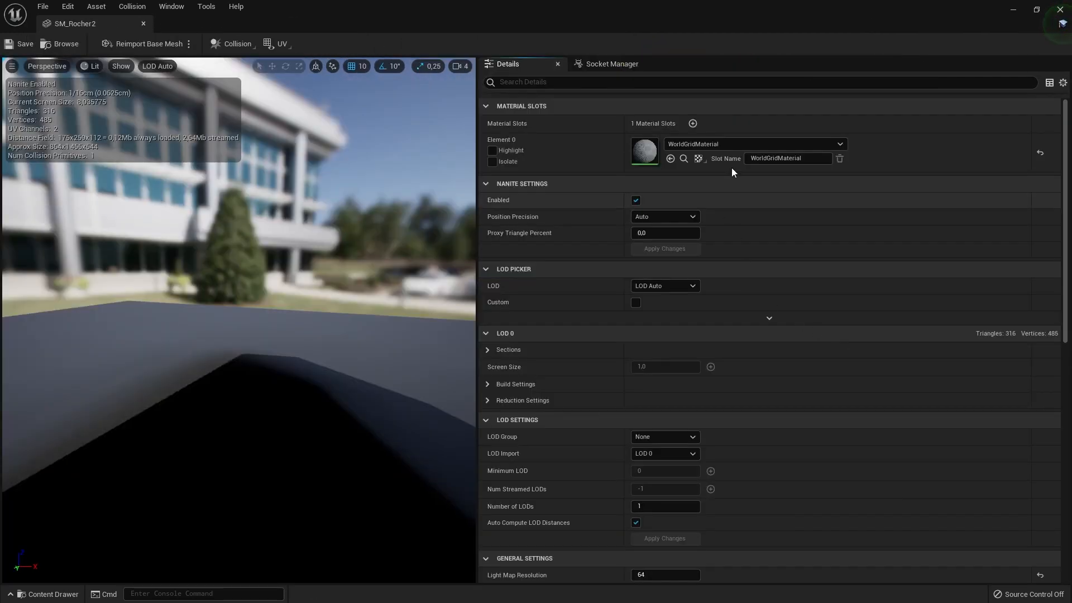
left_click(142, 23)
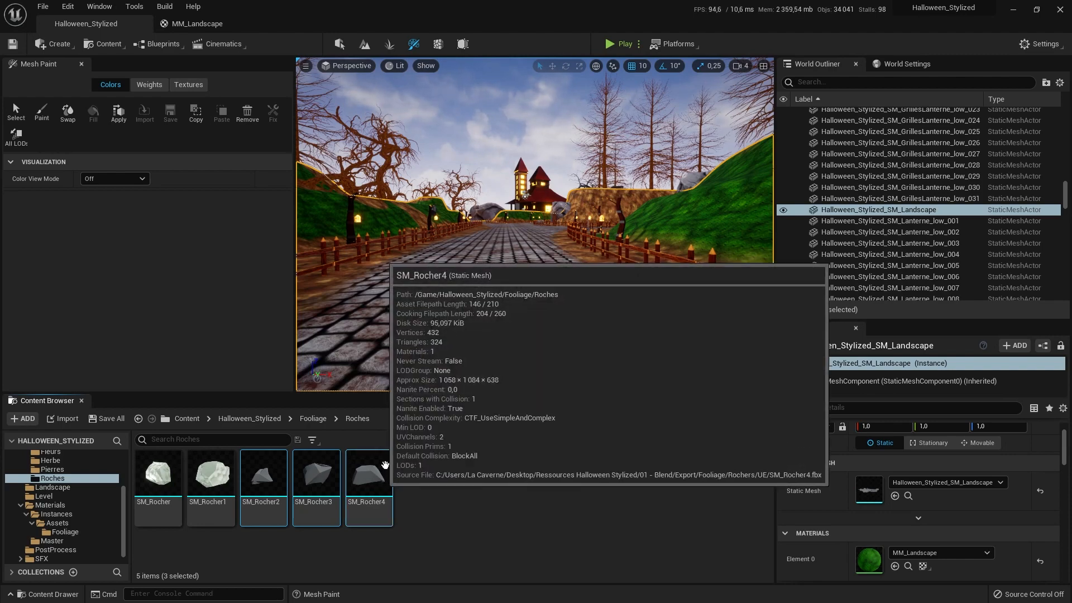
double_click(244, 480)
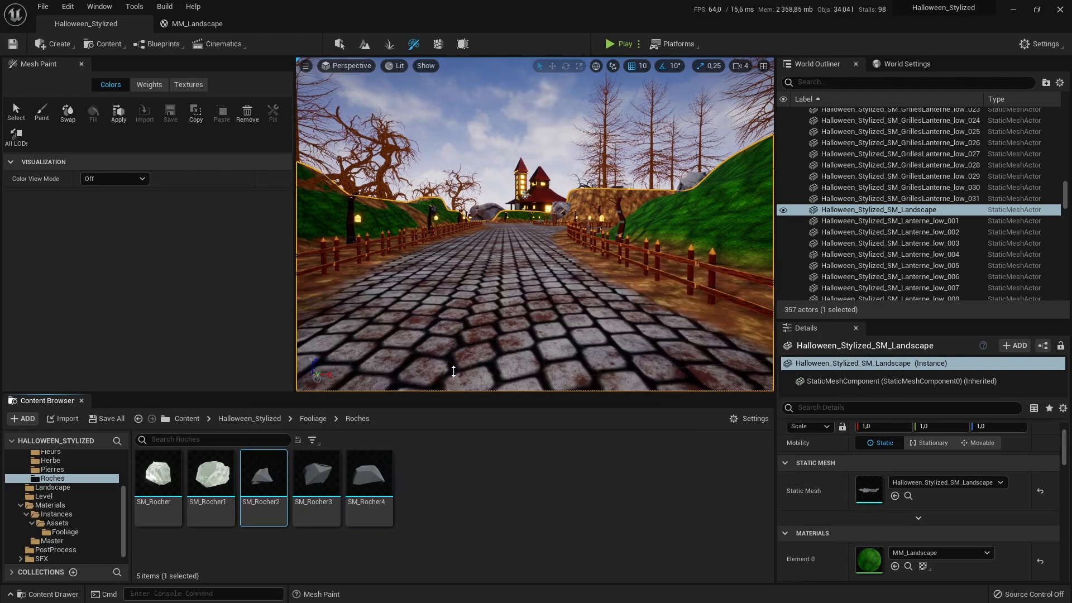
left_click(699, 144)
type("m")
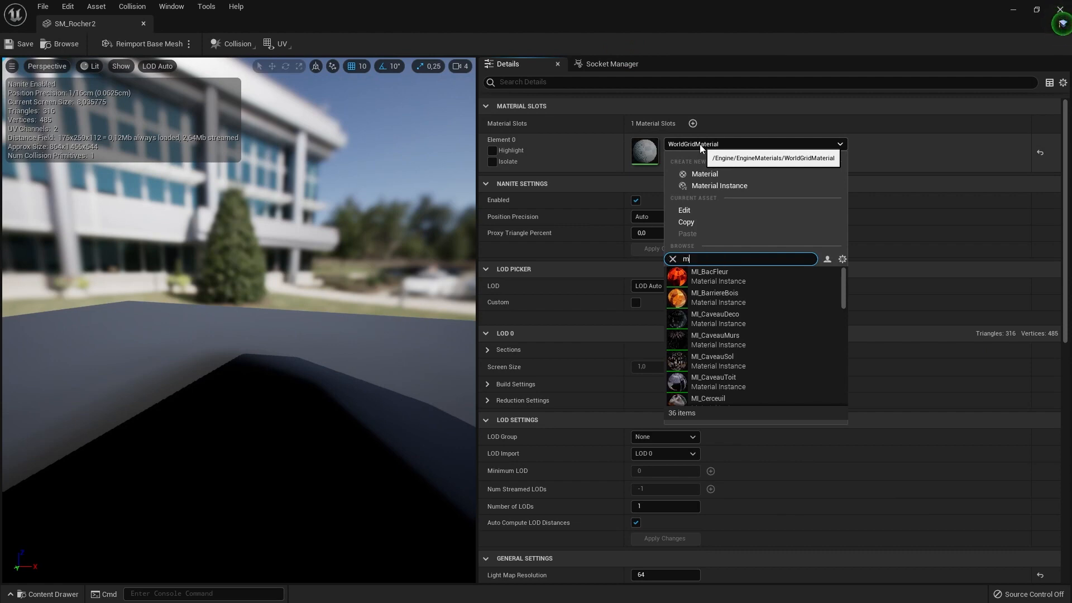
type("i_rocher")
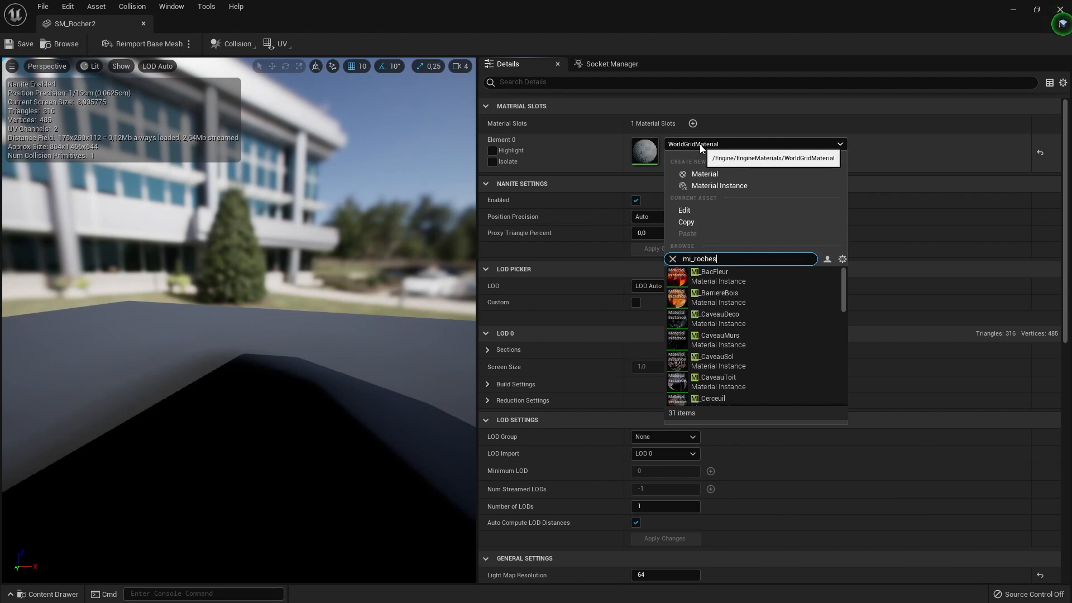
left_click(722, 280)
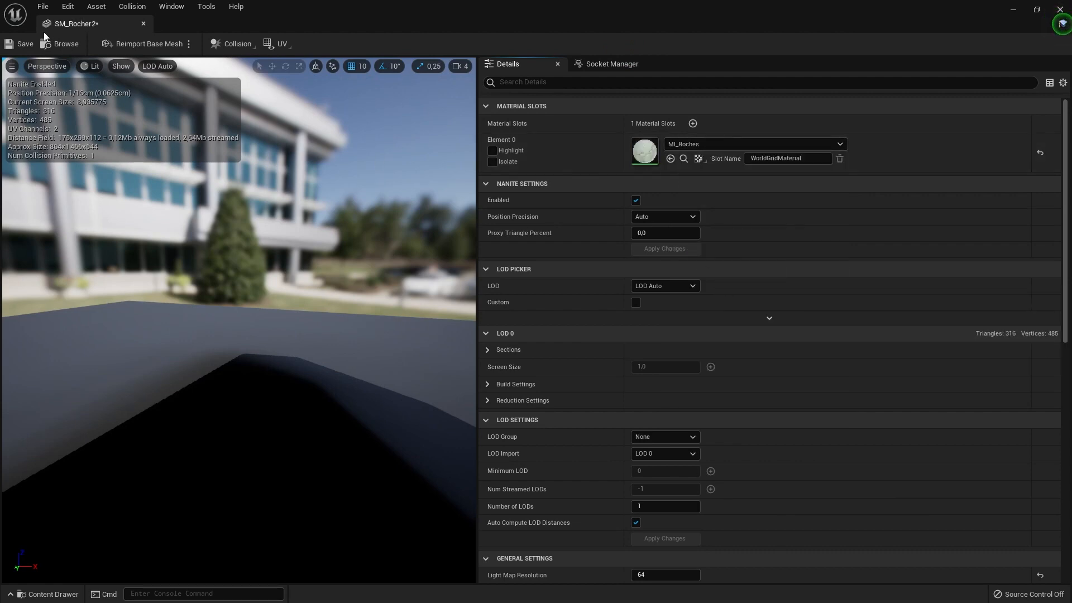
left_click(21, 44)
left_click(143, 23)
Assign MI_Roches to the material slot of the SM_Rocher3 mesh, save the mesh and close its editor
double_click(314, 476)
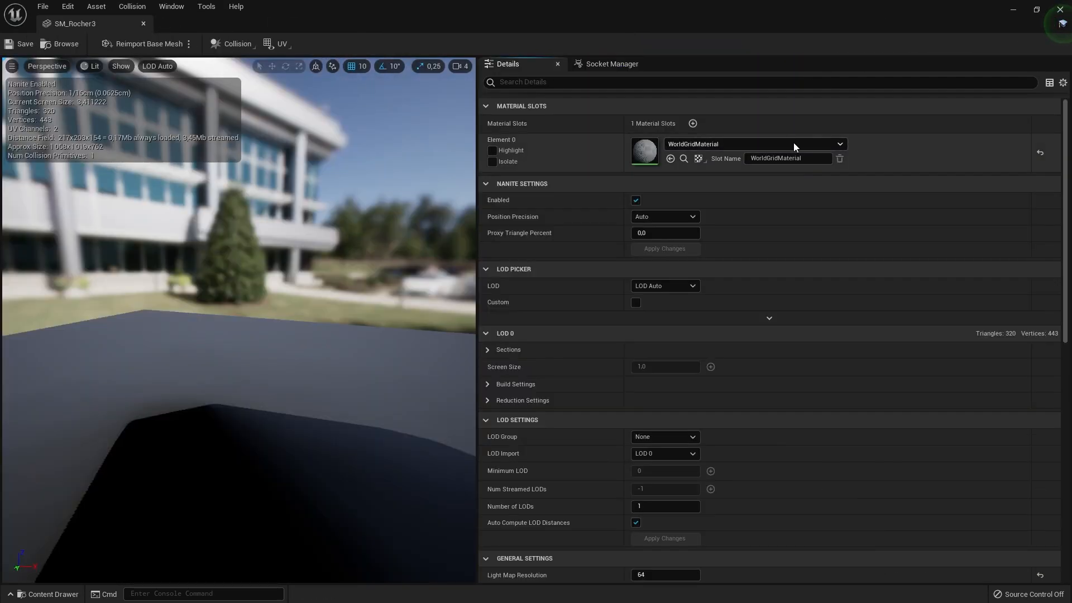
left_click(793, 143)
type("m")
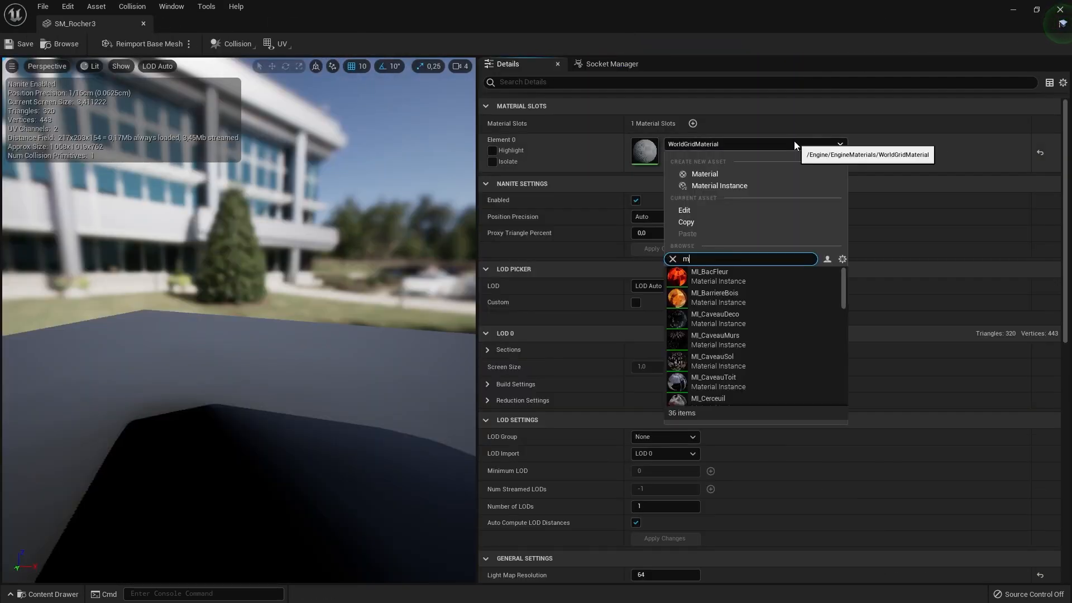
type("i-r")
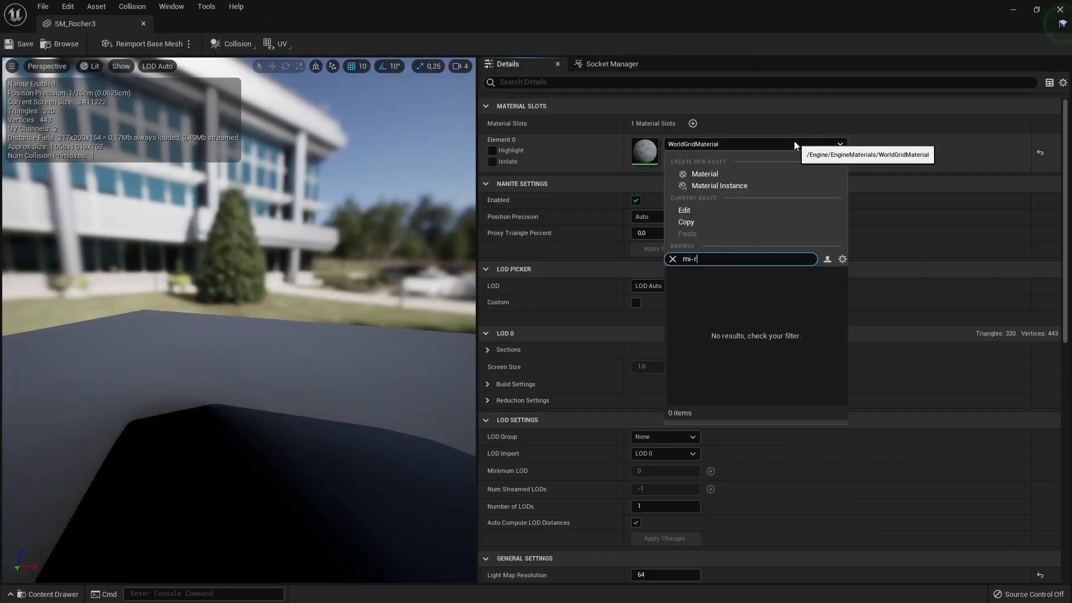
key("BackSpace")
key("BackSpace")
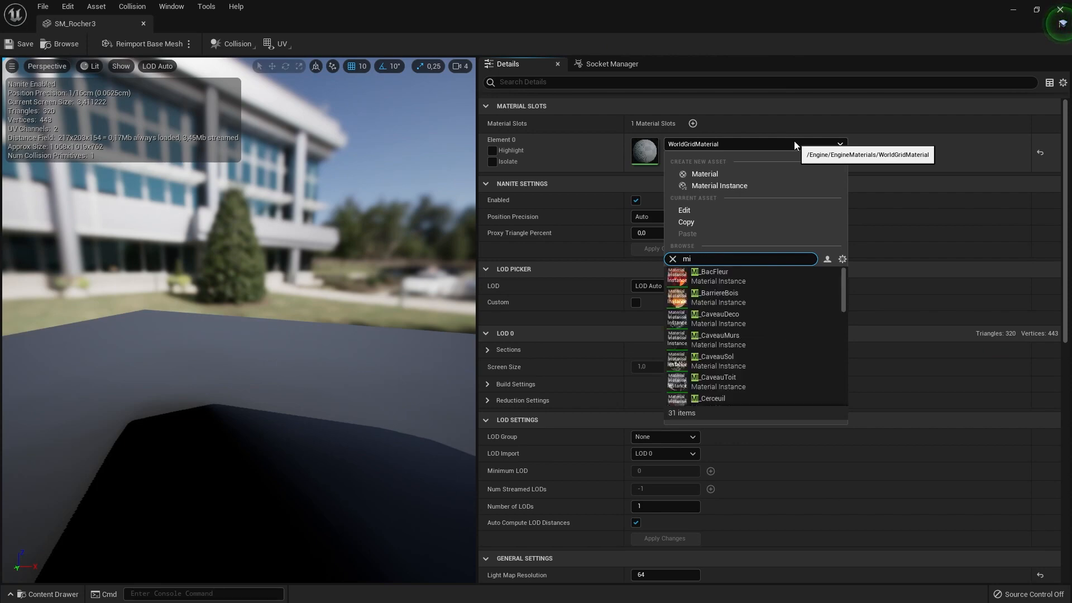
type("_r")
left_click(756, 273)
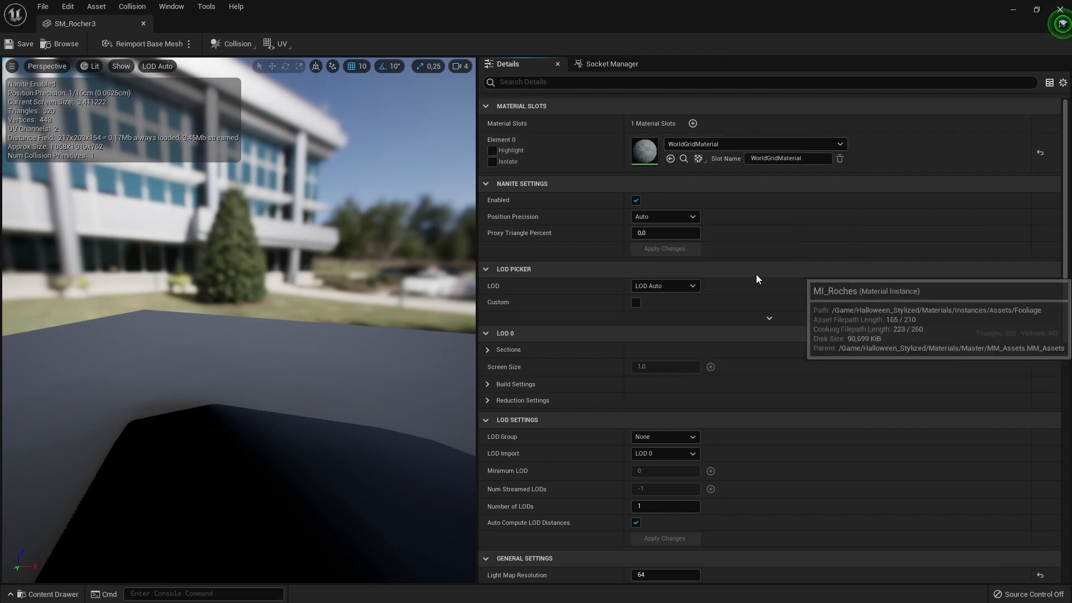
left_click(19, 47)
left_click(144, 24)
Assign MI_Roches to the material slot of the SM_Rocher4 mesh and close its editor
double_click(368, 474)
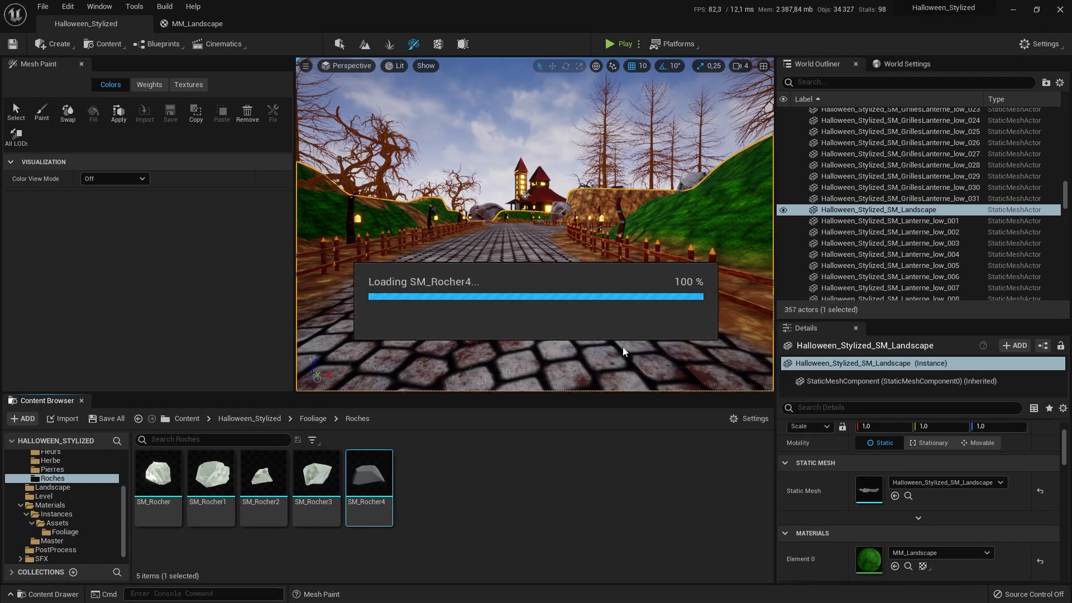
left_click(772, 143)
type("m")
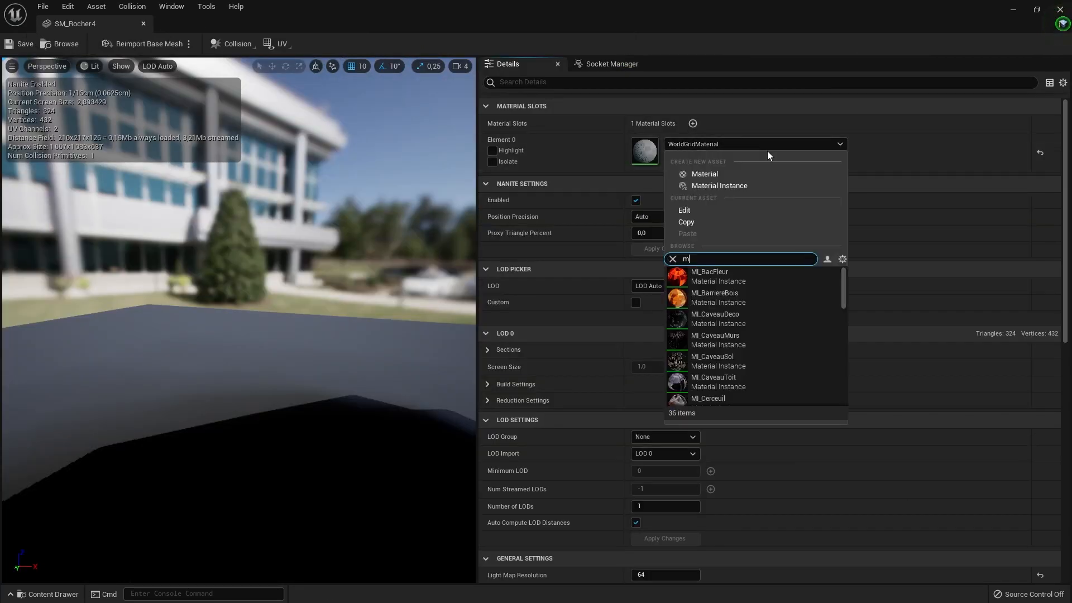
type("i roc")
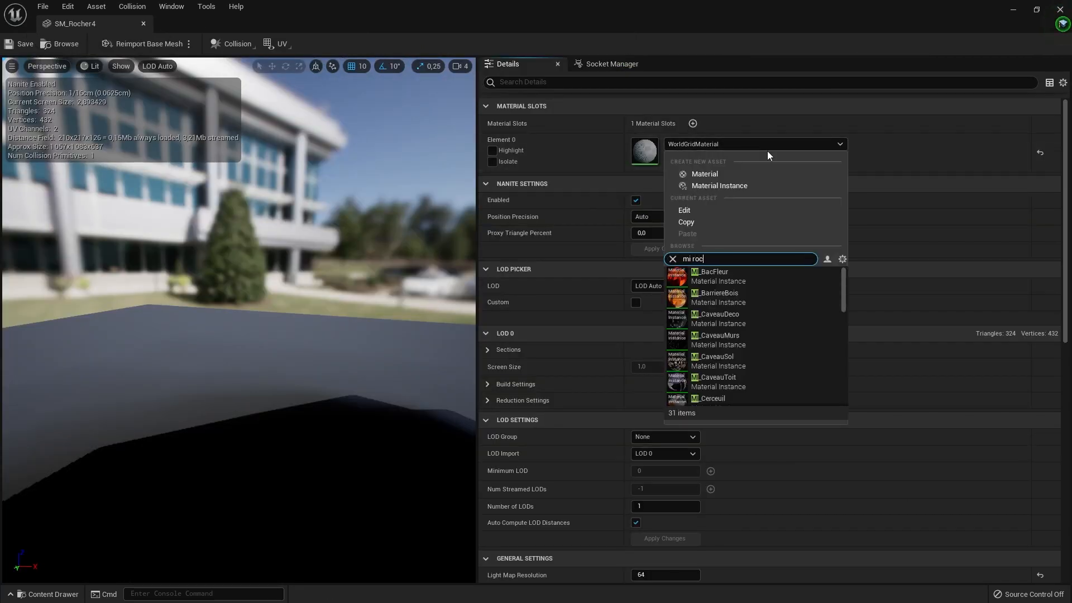
type("h")
left_click(730, 274)
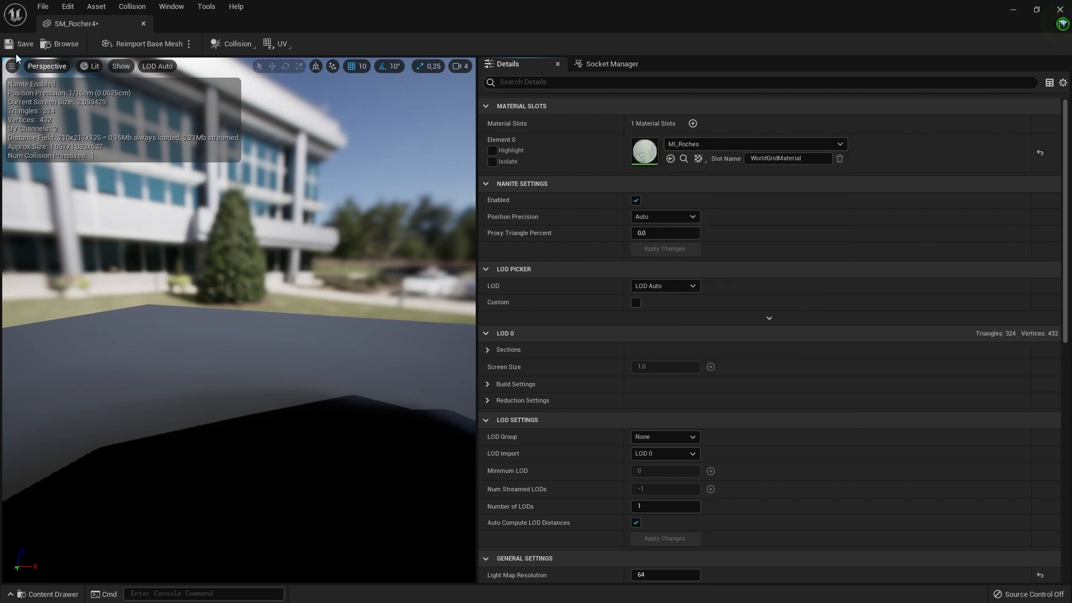
left_click(142, 24)
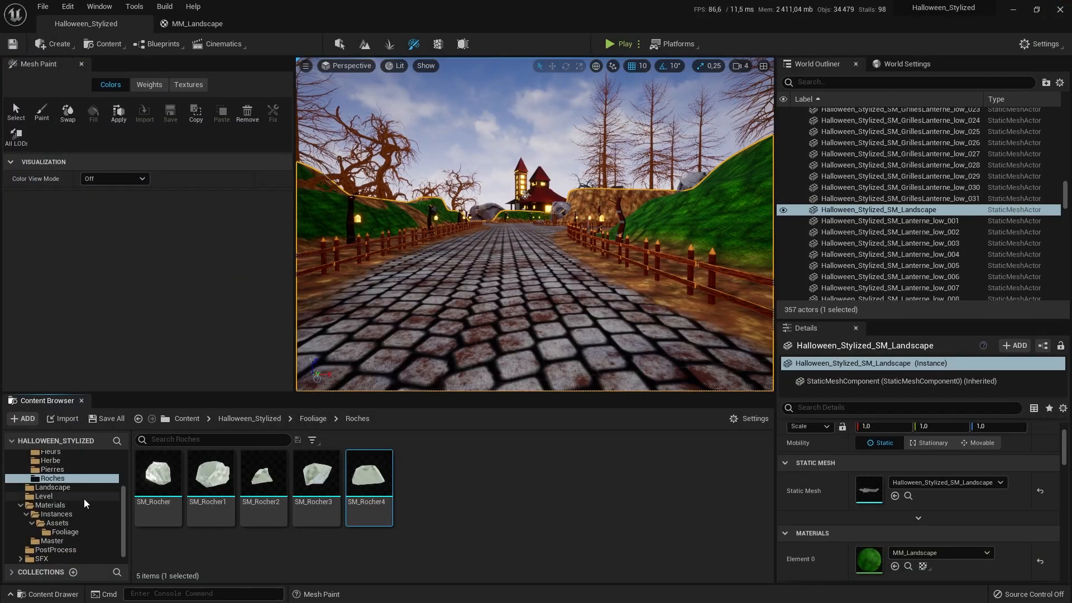
Open the Pierres folder of the Fooliage assets and switch the level editor to Foliage mode
left_click(52, 469)
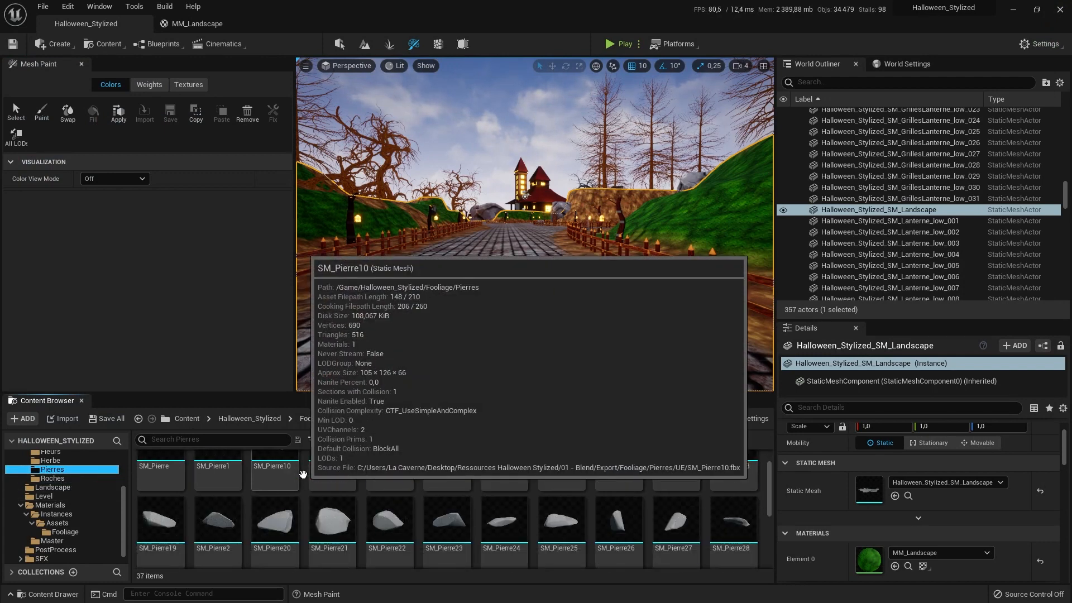
scroll(301, 475, "down", 2)
scroll(305, 480, "up", 2)
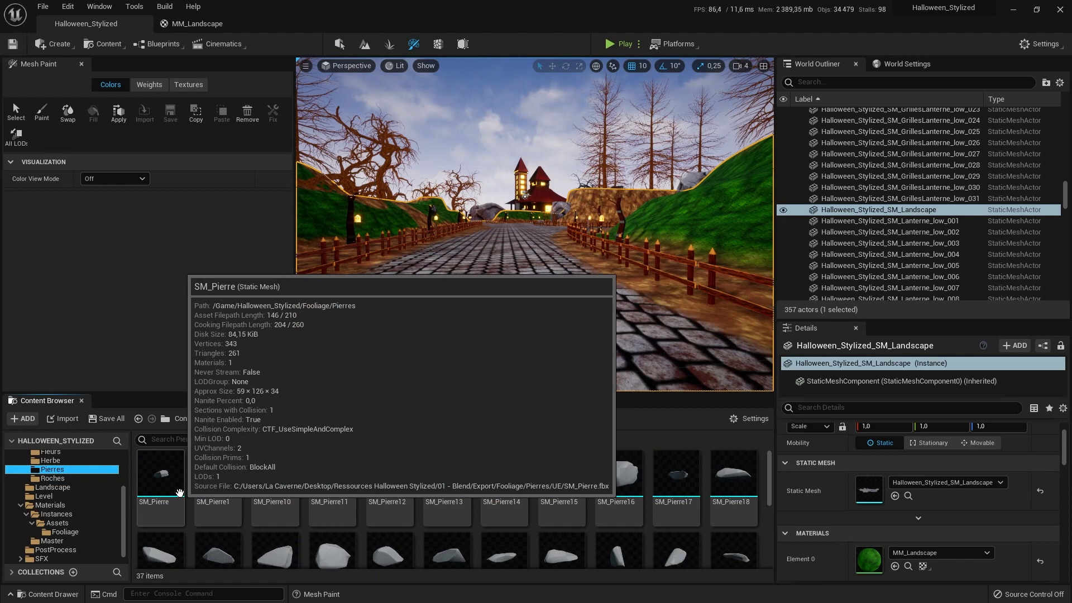
left_click(389, 44)
Add all the SM_Pierre meshes from the Pierres folder to the foliage palette as foliage types
left_click(160, 478)
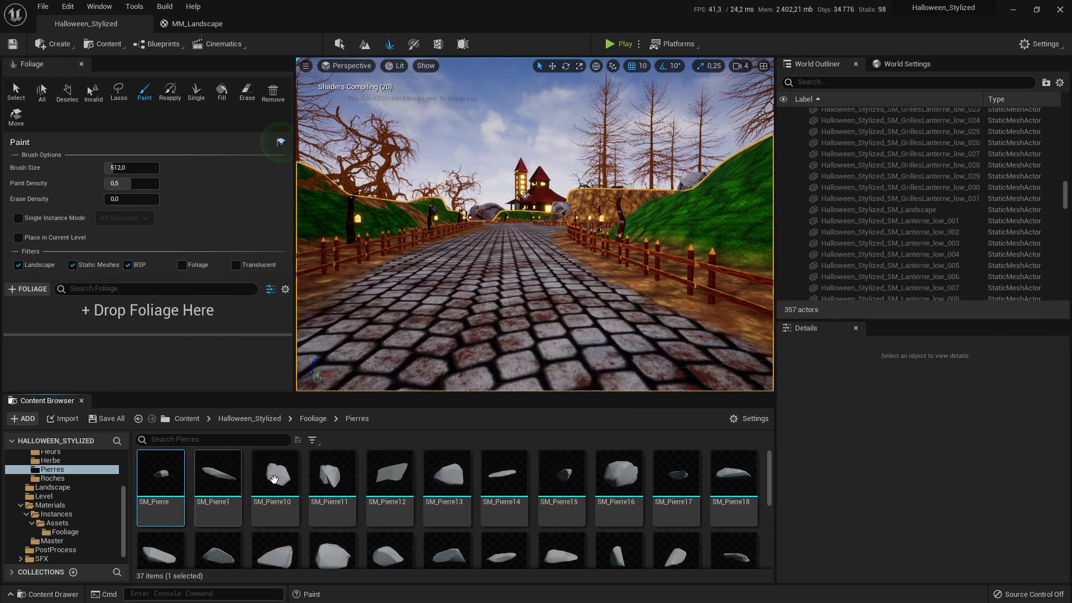
scroll(290, 486, "down", 2)
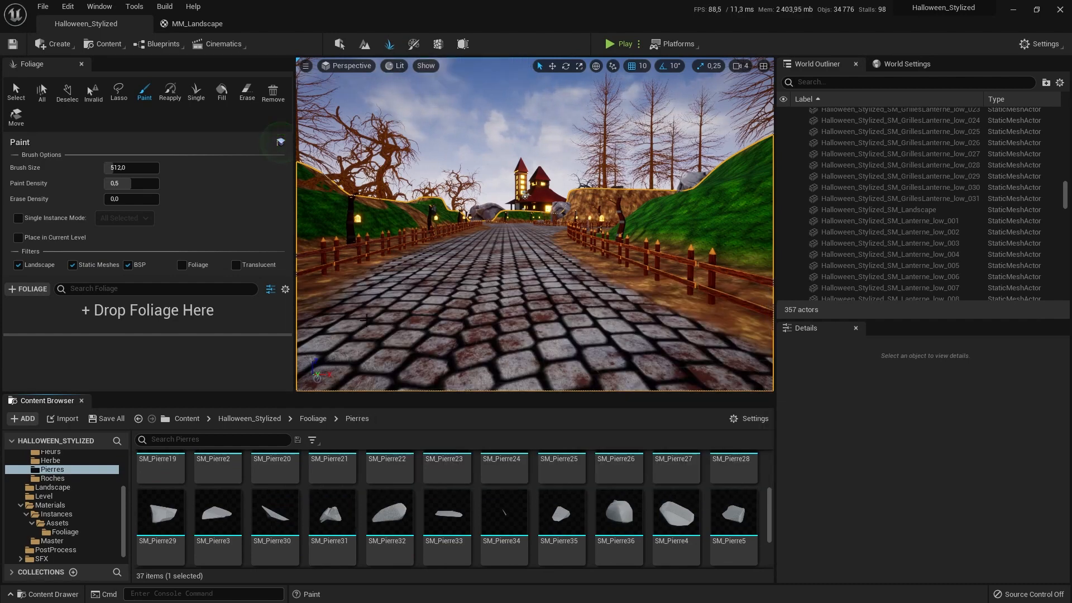
scroll(411, 501, "up", 2)
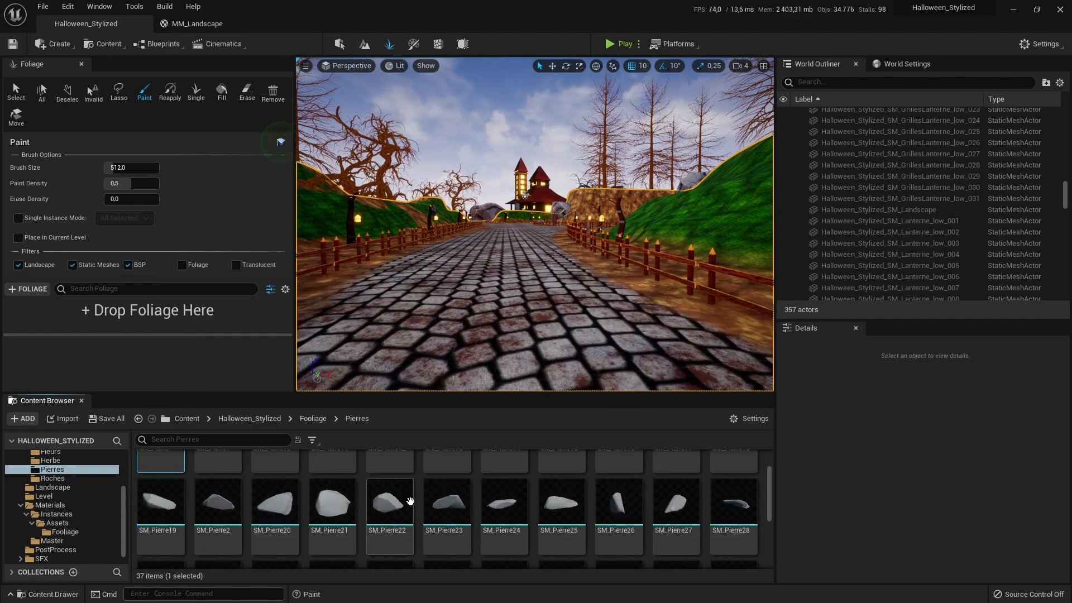
key("ctrl+a")
scroll(435, 507, "down", 3)
left_click_drag(279, 475, 186, 328)
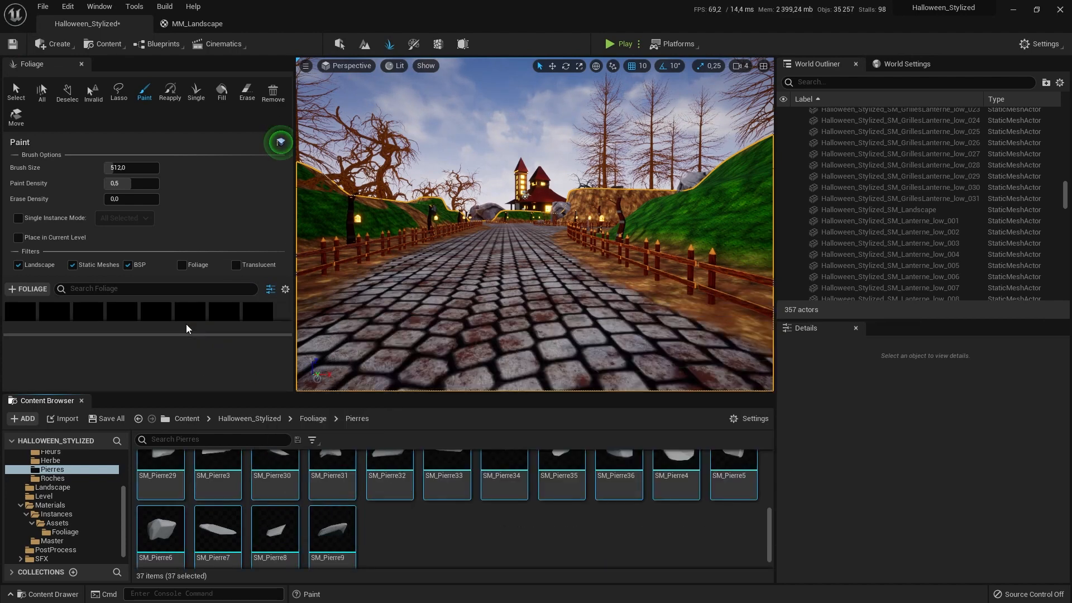
Select all the SM_Pierre foliage types in the foliage palette, from SM_Pierre to the last one
left_click(22, 316)
scroll(168, 315, "down", 5)
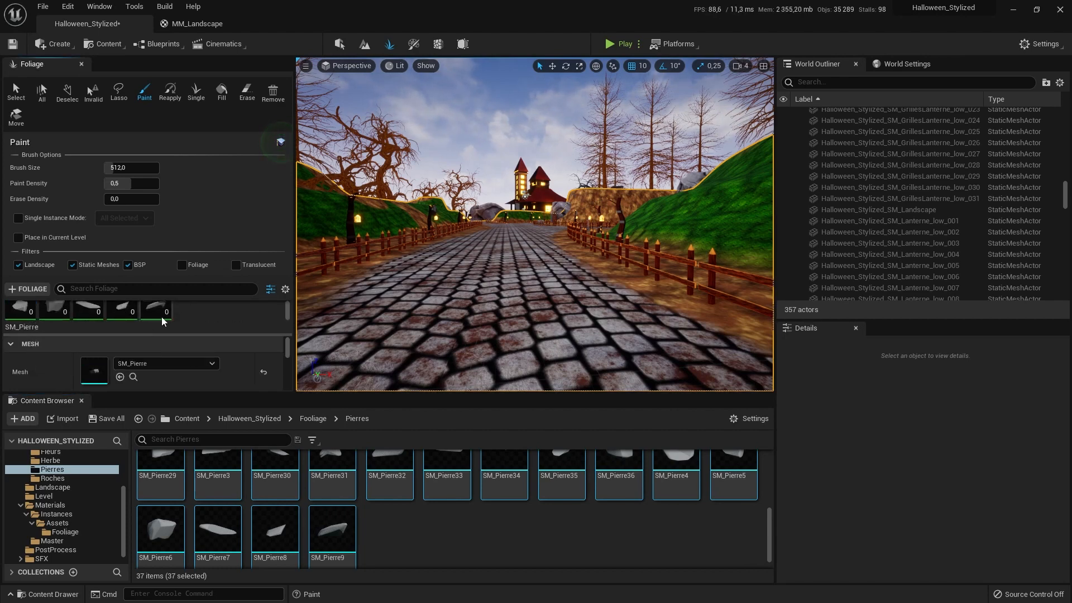
left_click(164, 313, "shift")
Enlarge the settings area of the selected stone foliage types and examine their painting, placement, instance, collision and virtual texture settings
scroll(171, 371, "down", 5)
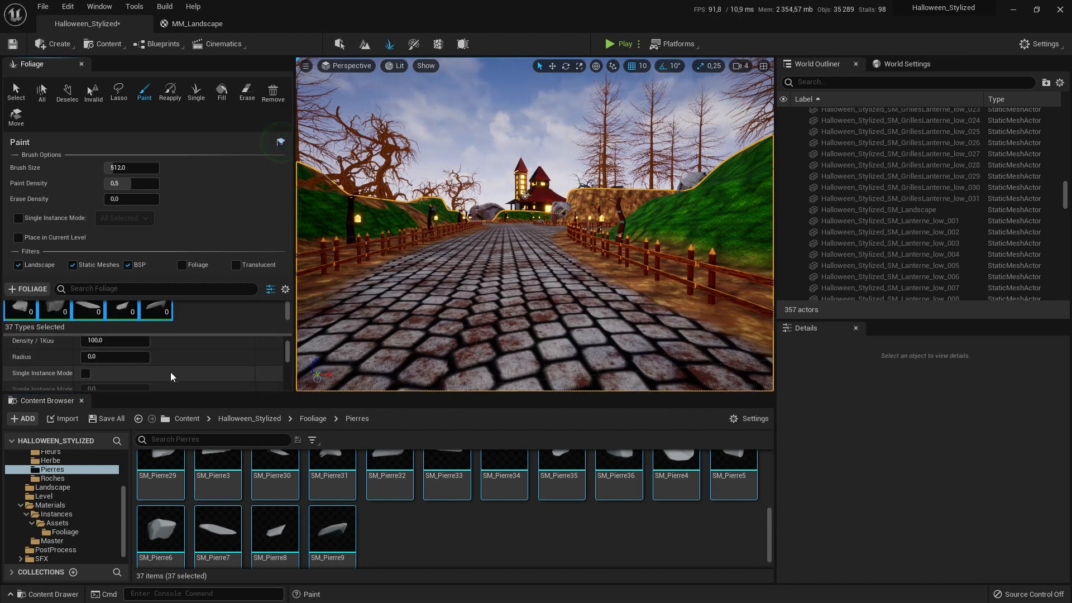
scroll(171, 376, "down", 8)
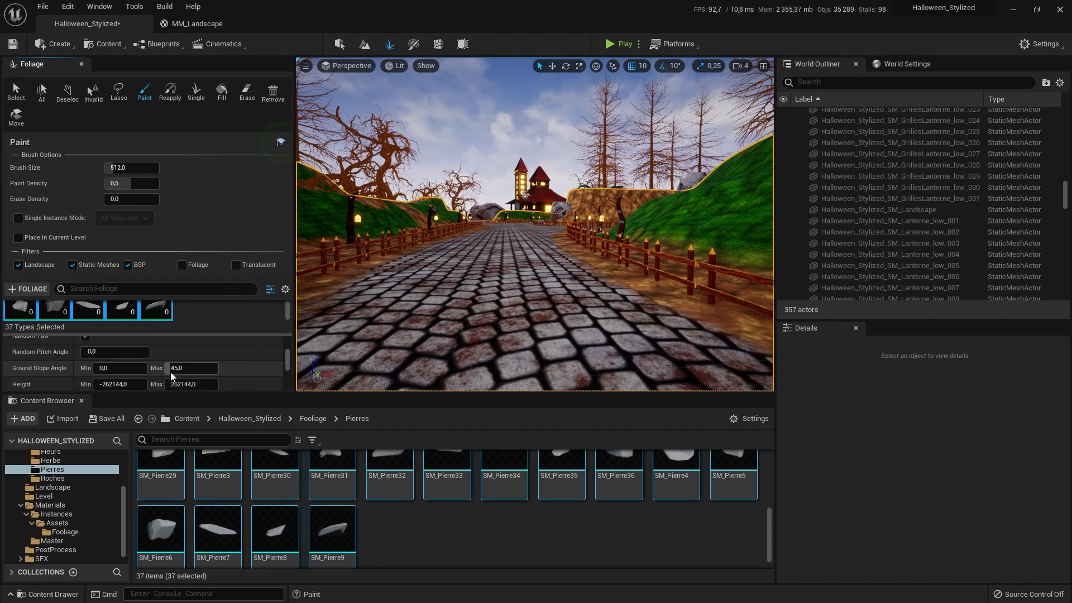
scroll(170, 372, "down", 10)
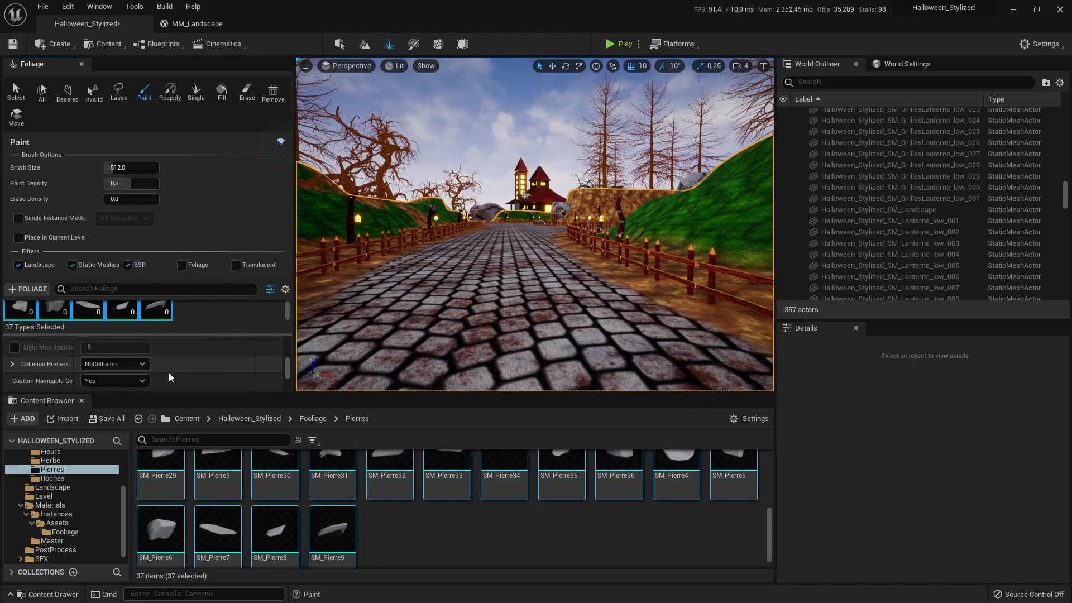
scroll(169, 374, "down", 8)
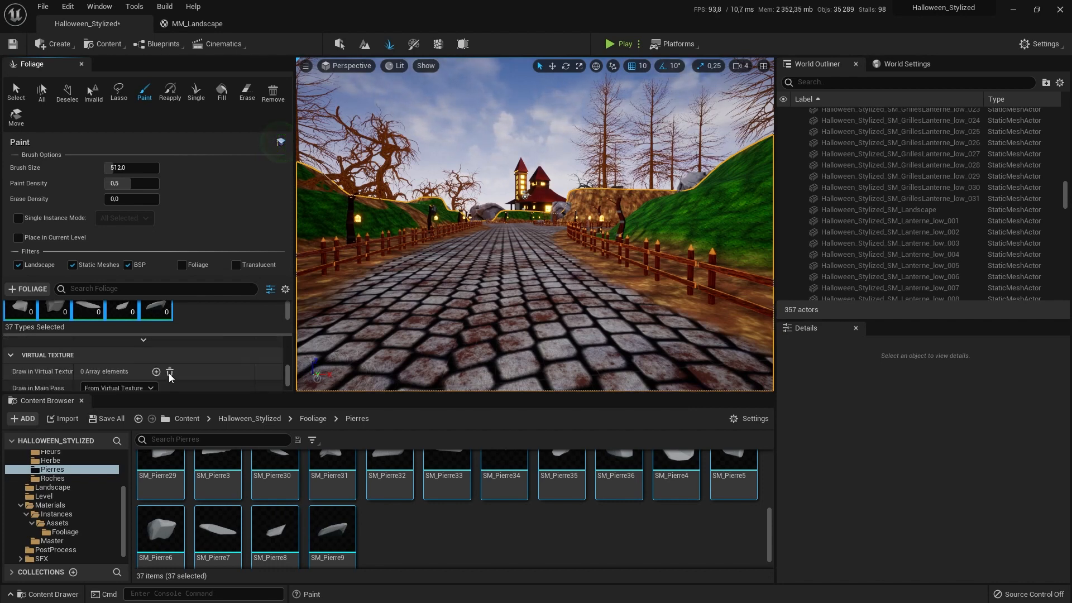
scroll(169, 377, "down", 2)
scroll(168, 373, "up", 3)
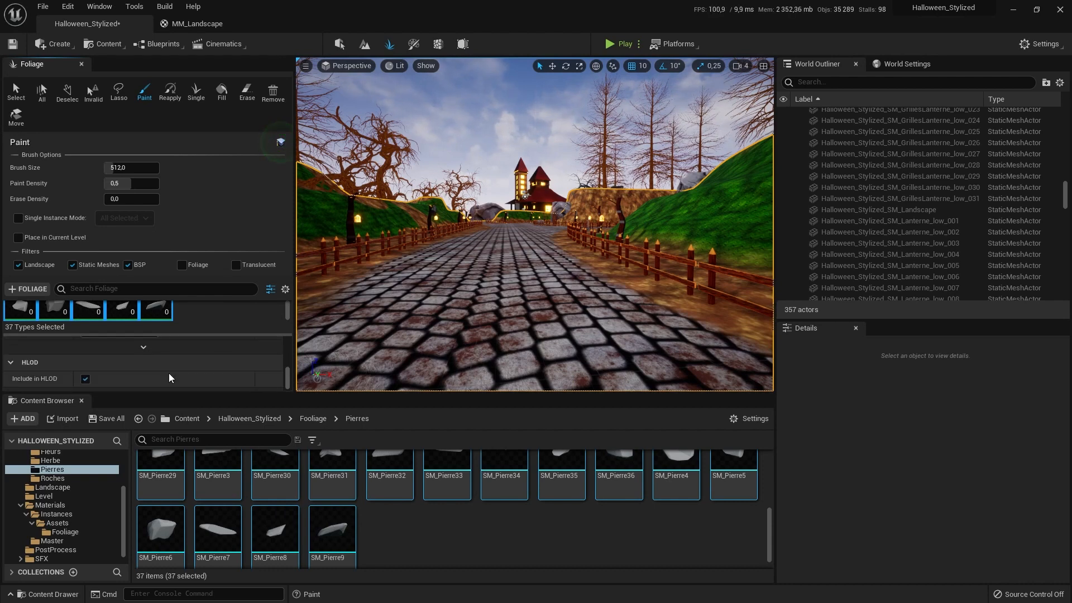
scroll(169, 373, "up", 3)
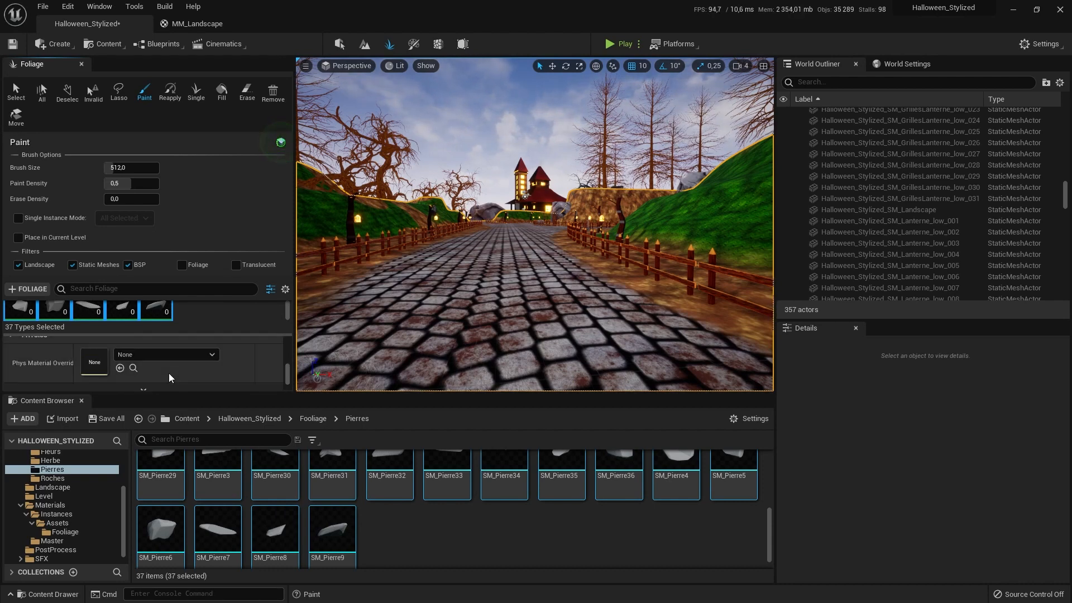
scroll(169, 373, "up", 4)
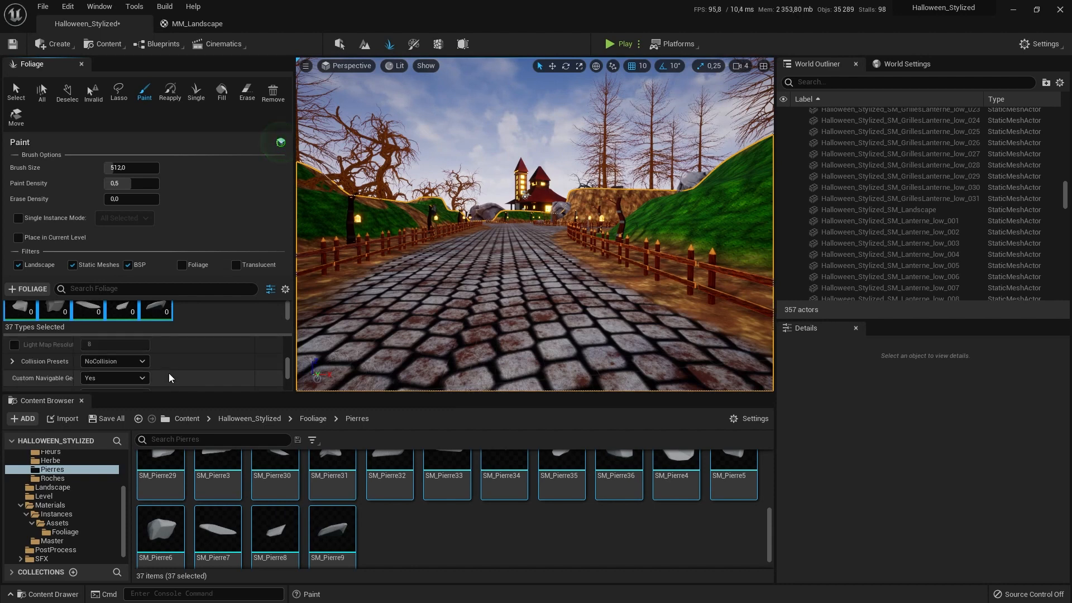
scroll(169, 373, "up", 5)
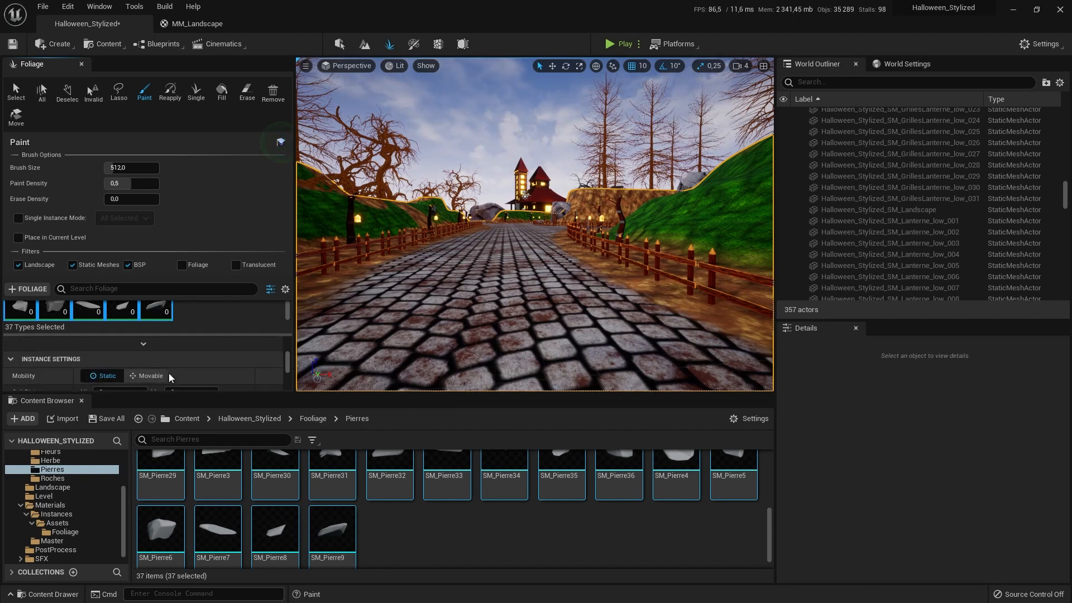
scroll(169, 373, "up", 2)
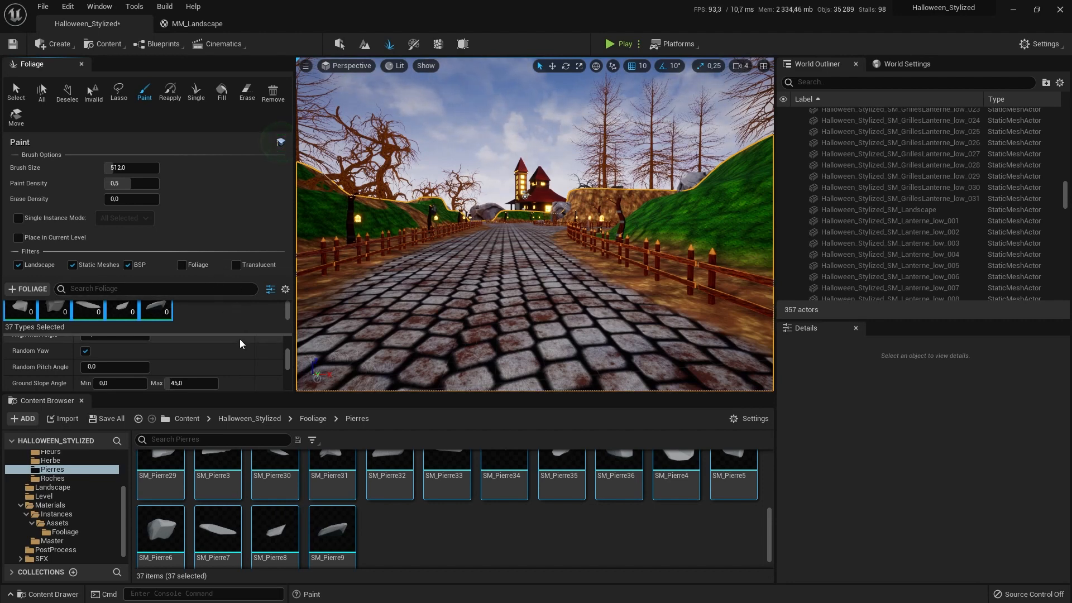
left_click_drag(240, 334, 243, 301)
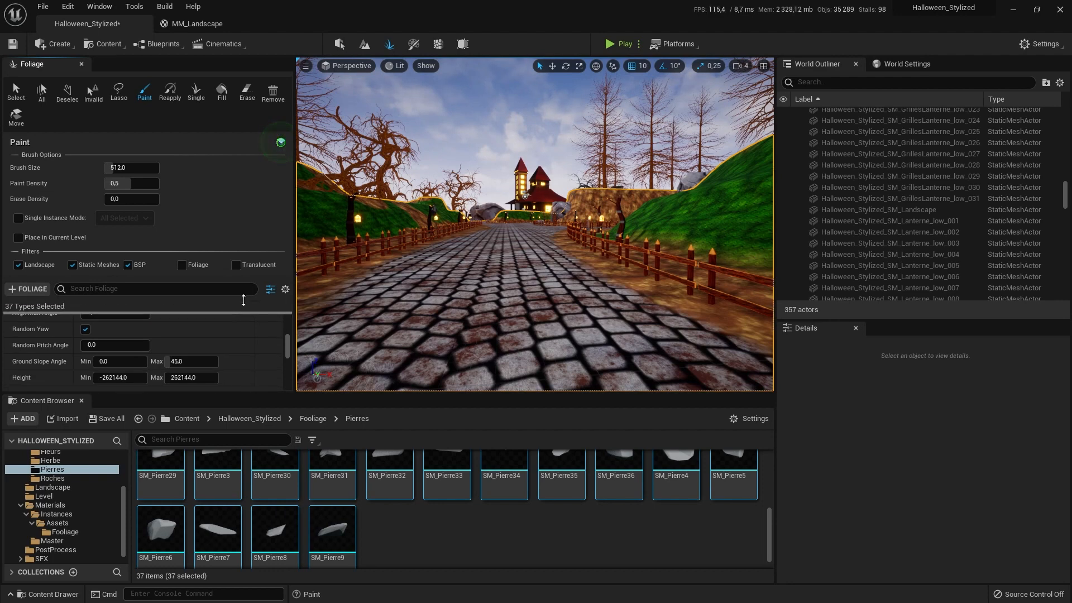
scroll(207, 362, "up", 3)
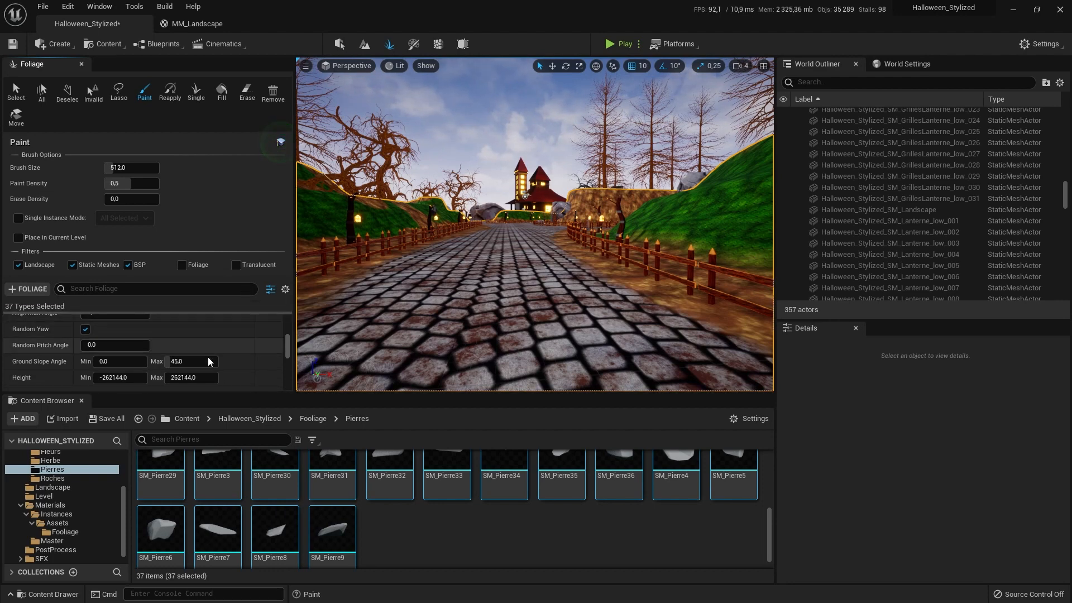
scroll(207, 361, "down", 8)
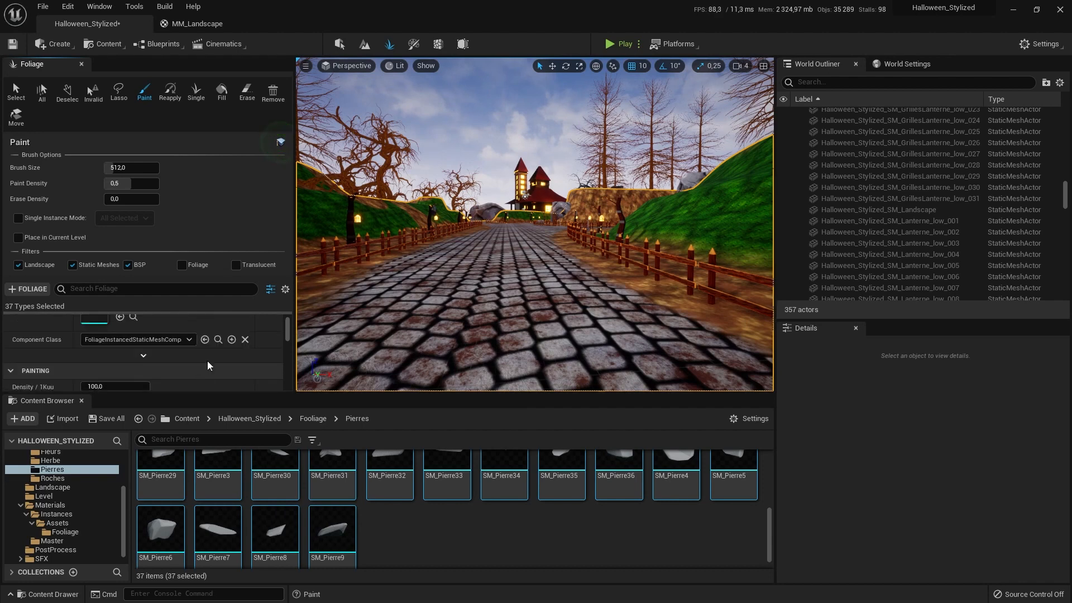
Add an override material to the selected stone foliage types and set it to MI_Roches
scroll(208, 365, "up", 2)
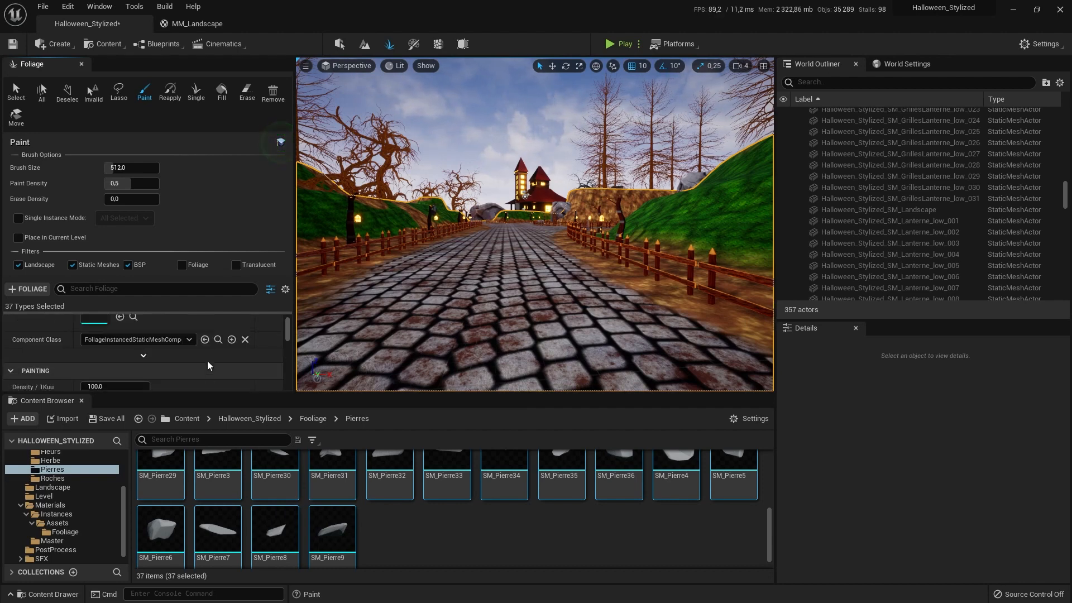
left_click(143, 373)
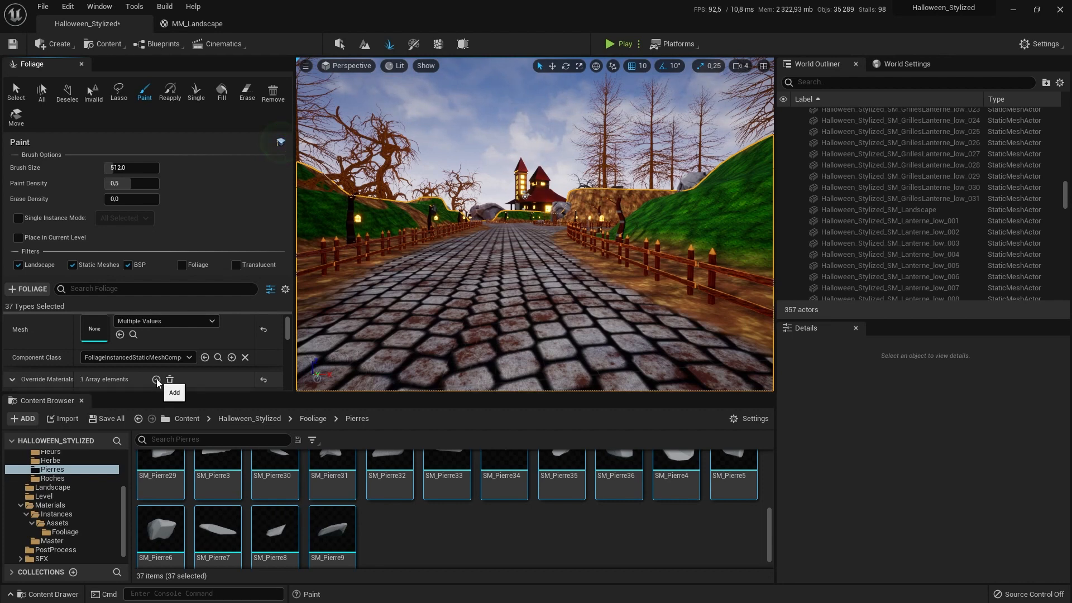
scroll(150, 374, "down", 2)
left_click(145, 364)
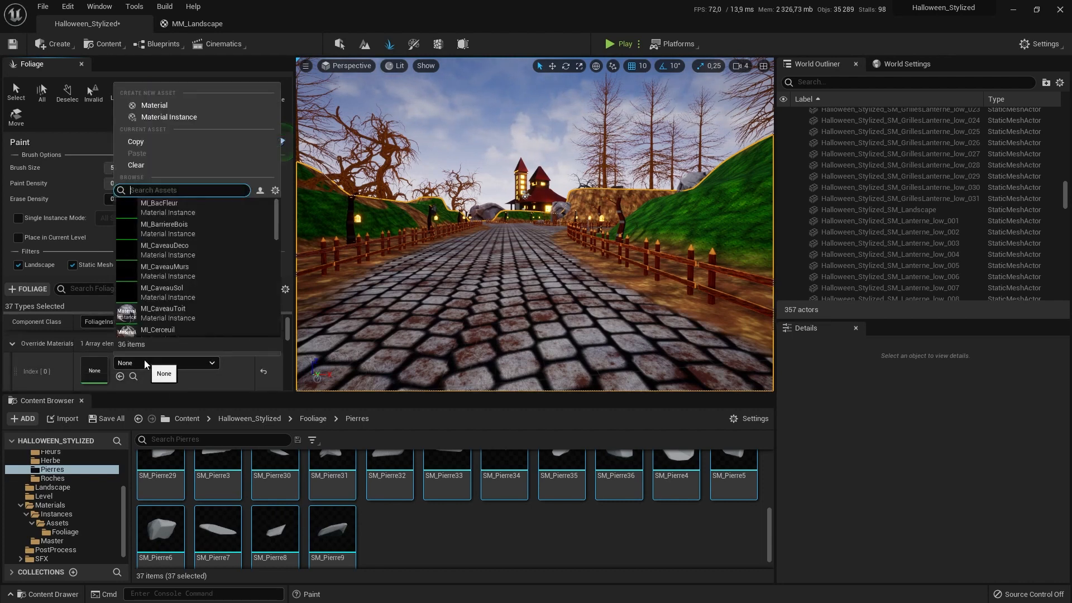
type("mi_roc")
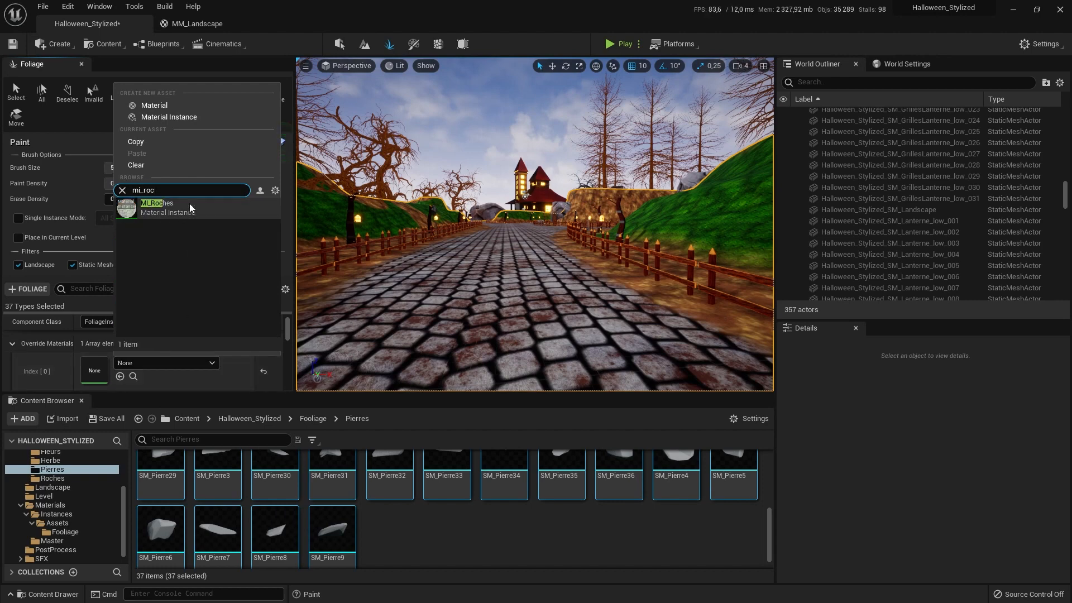
left_click(193, 208)
scroll(154, 371, "down", 1)
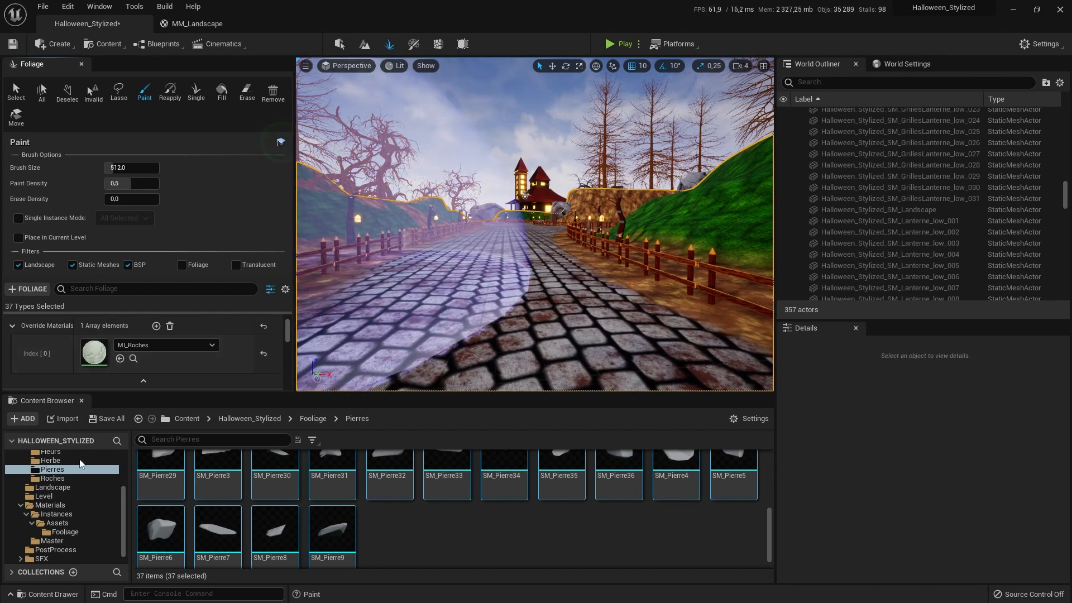
Assign the MI_Fooliage material to the SM_Herbe mesh in the Herbe folder and close its editor
scroll(58, 483, "up", 1)
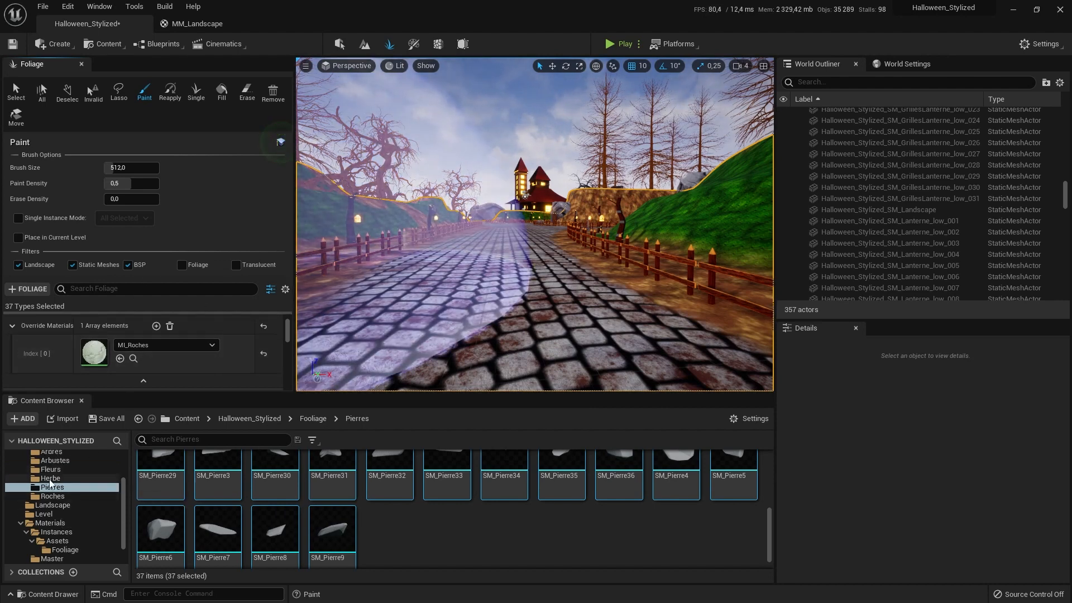
left_click(56, 478)
double_click(159, 476)
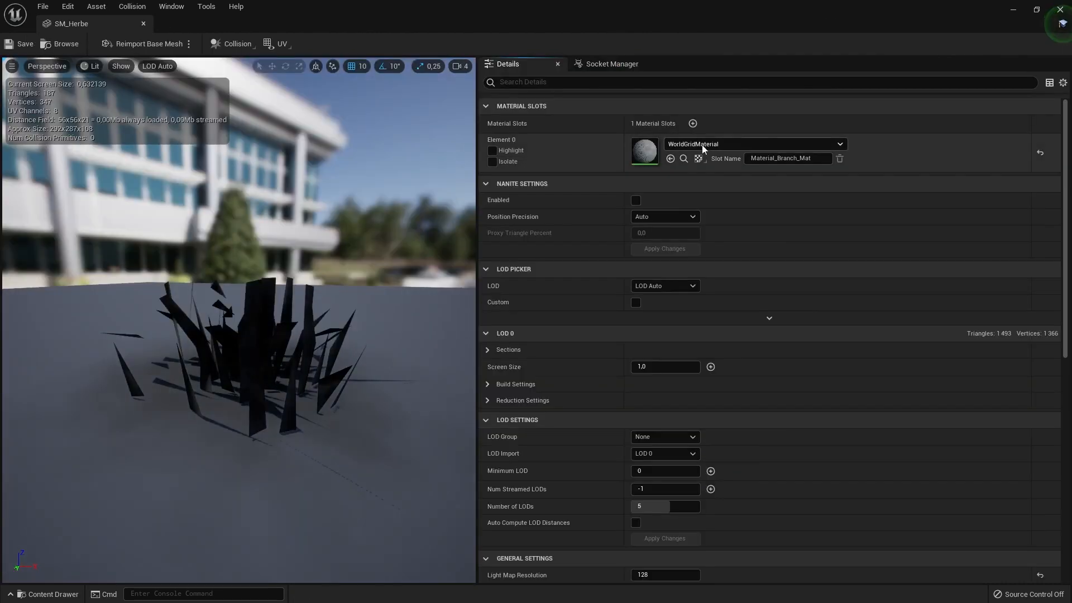
left_click(718, 145)
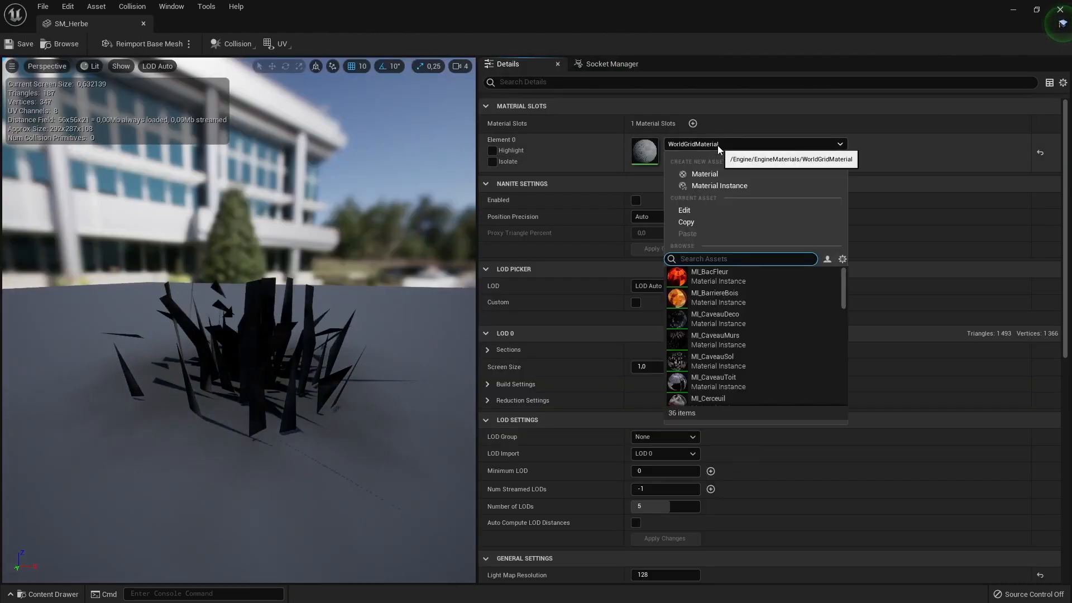
type("mi_")
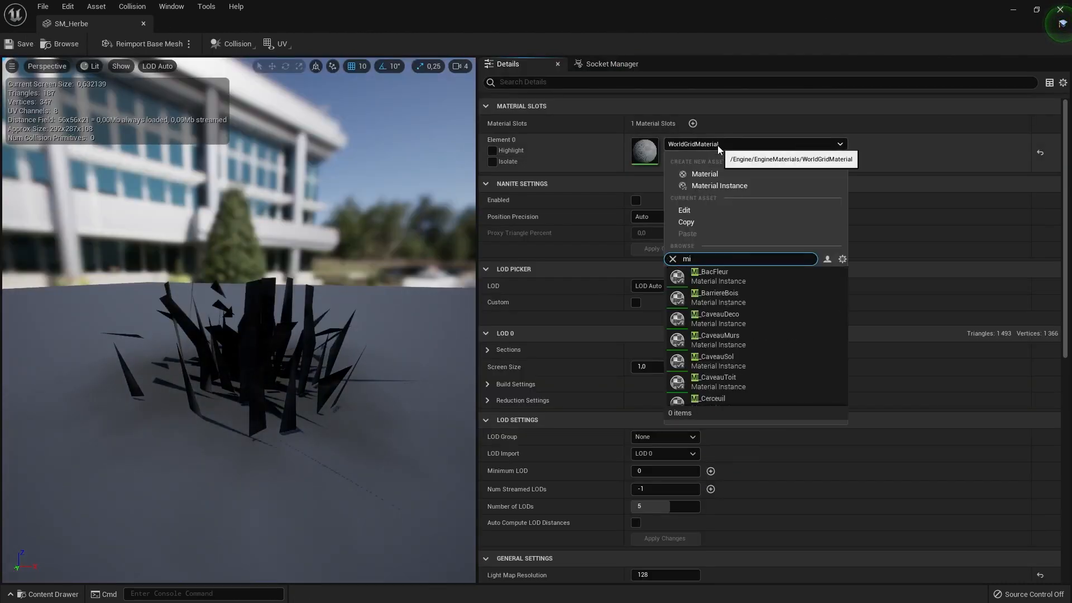
type("foo")
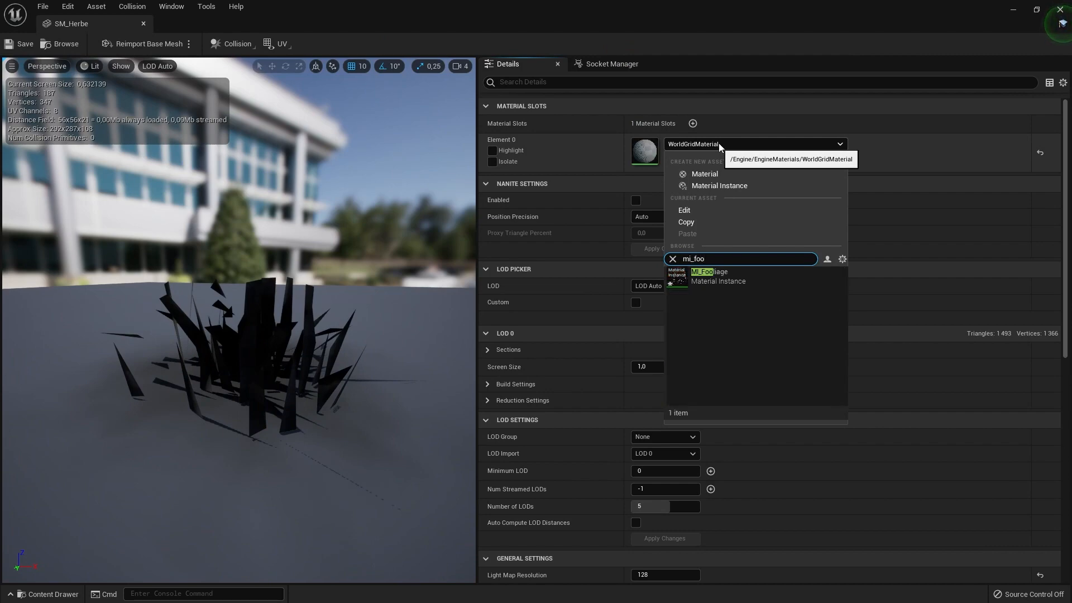
left_click(735, 273)
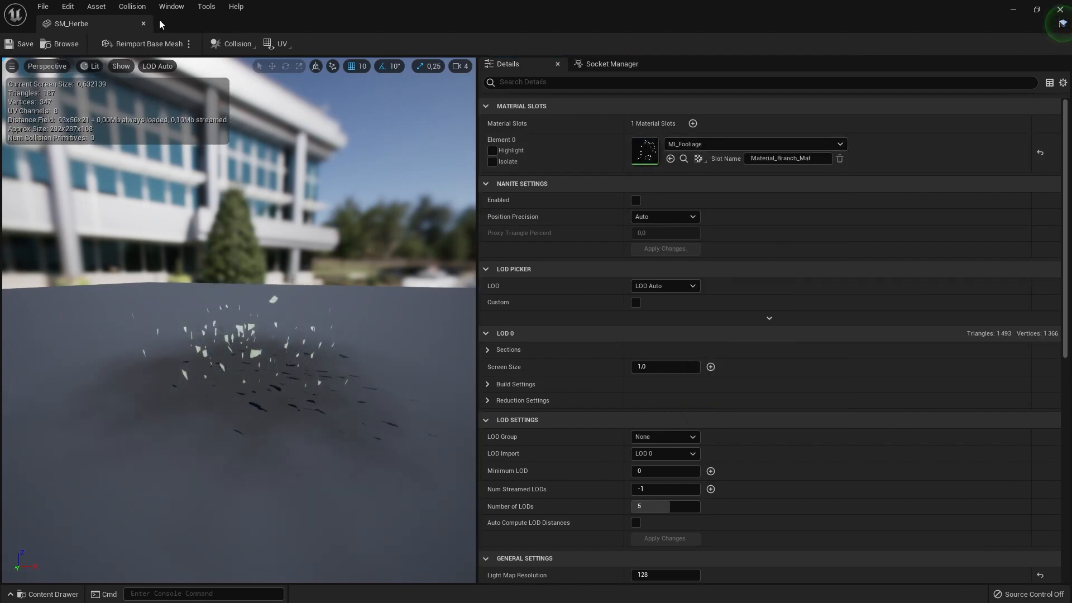
left_click(143, 24)
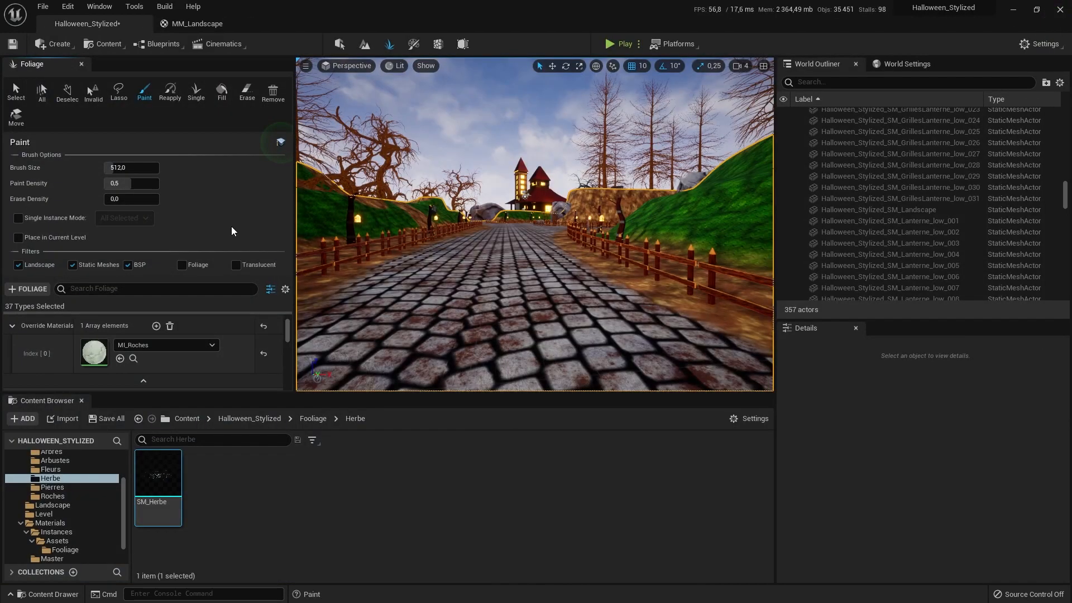
Assign the MI_Fooliage material to the SM_Plantes mesh in the Fleurs folder and close its editor
left_click(51, 469)
double_click(173, 475)
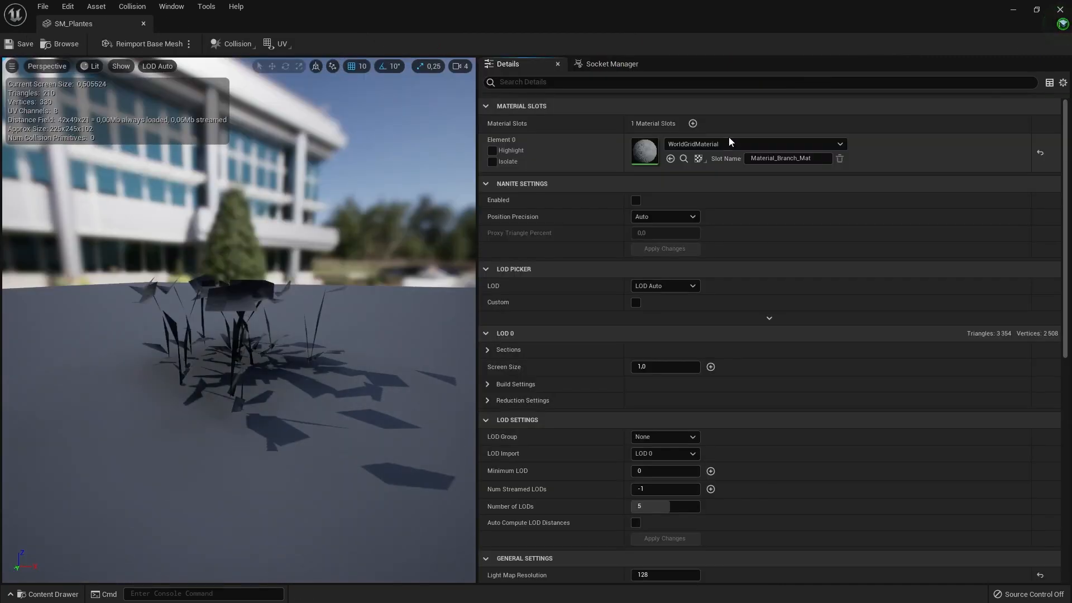
left_click(730, 142)
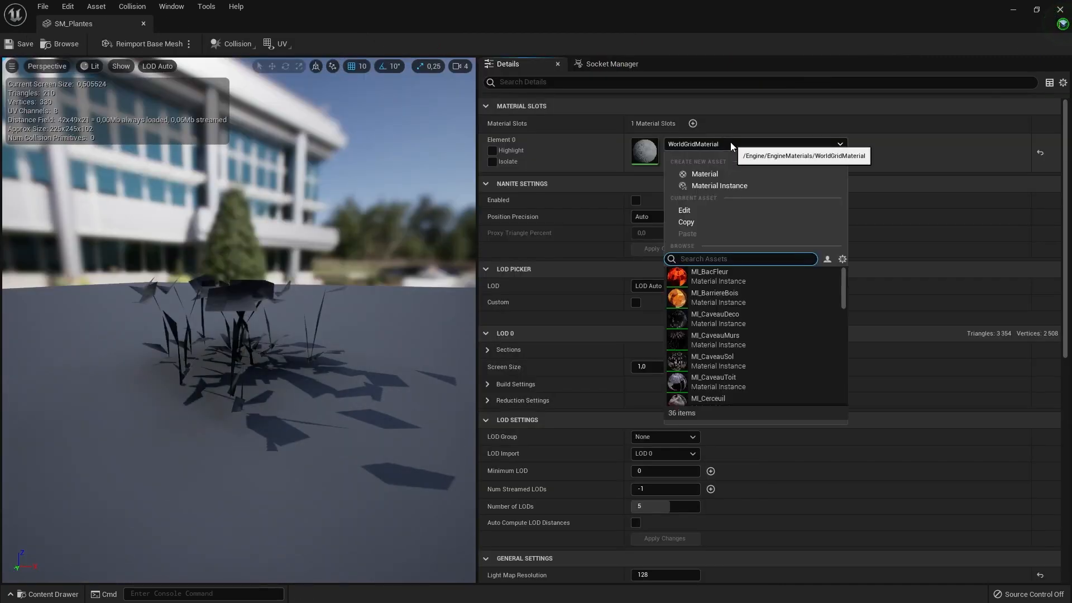
type("mi_fooli")
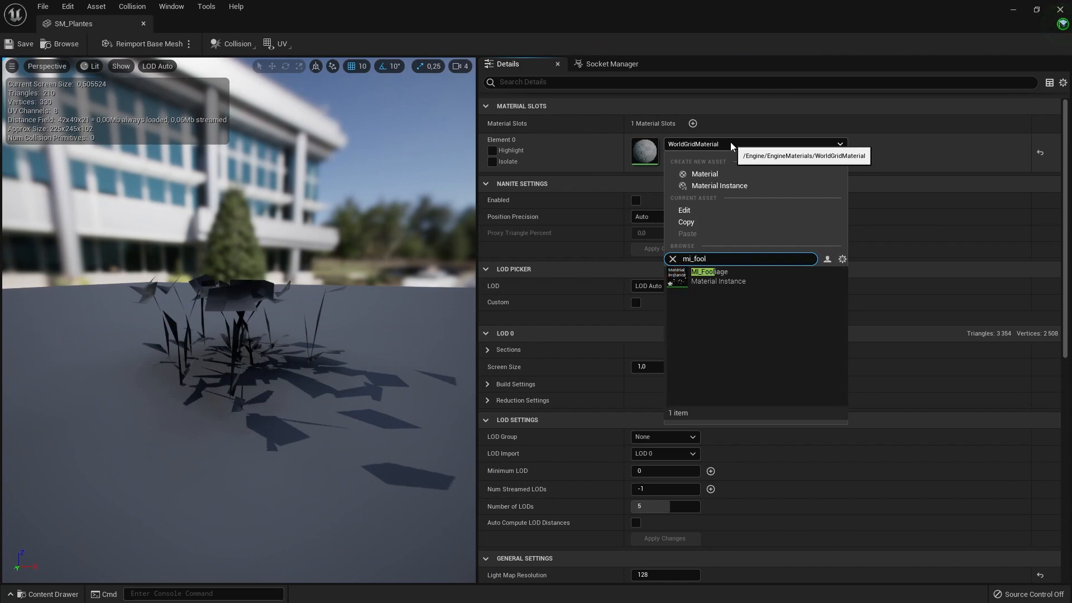
left_click(746, 276)
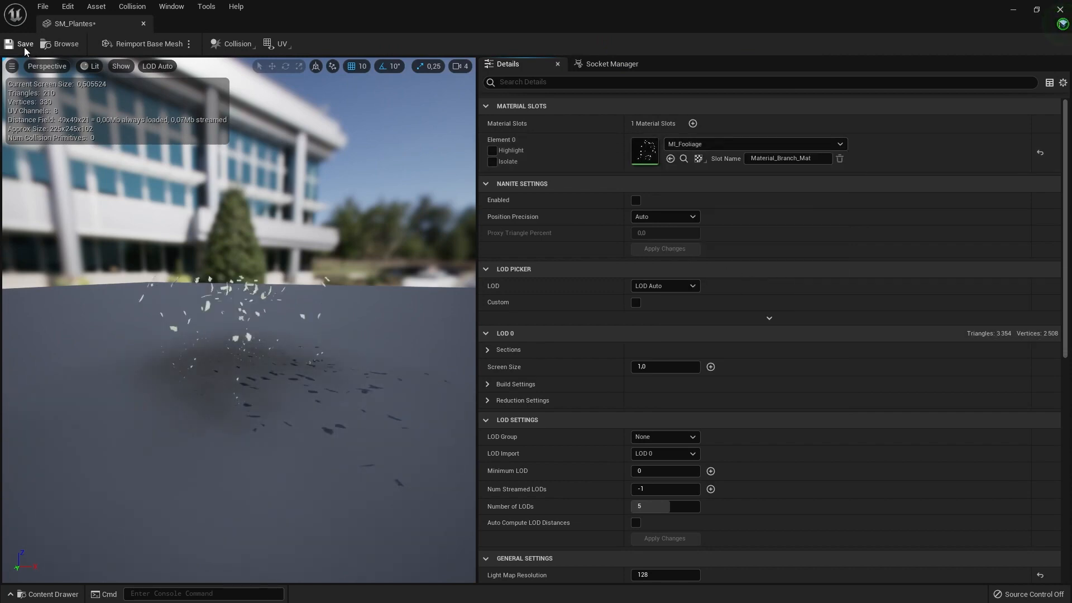
left_click(144, 23)
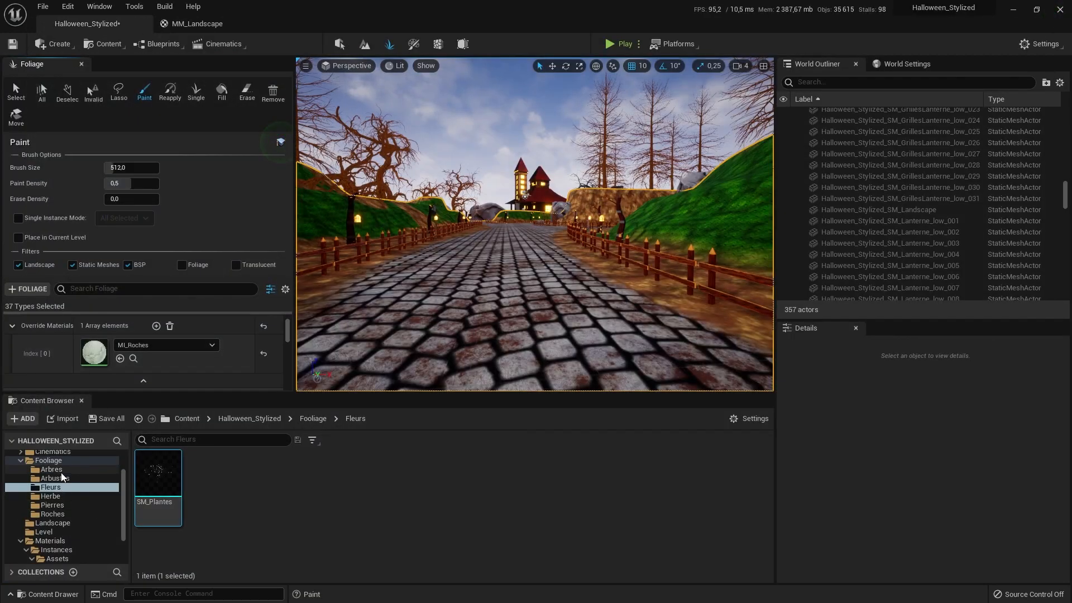
Open the SM_Arbuste_01 mesh from the Arbustes folder and assign MI_Tronc to its Trunk_Branch_Mat slot, Element 0
left_click(62, 478)
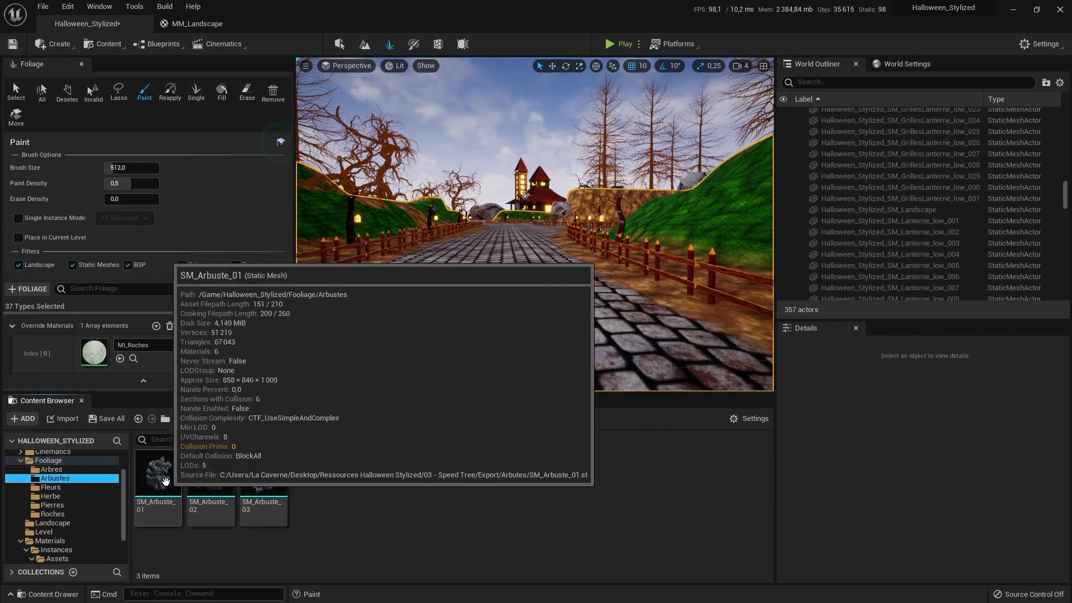
double_click(162, 478)
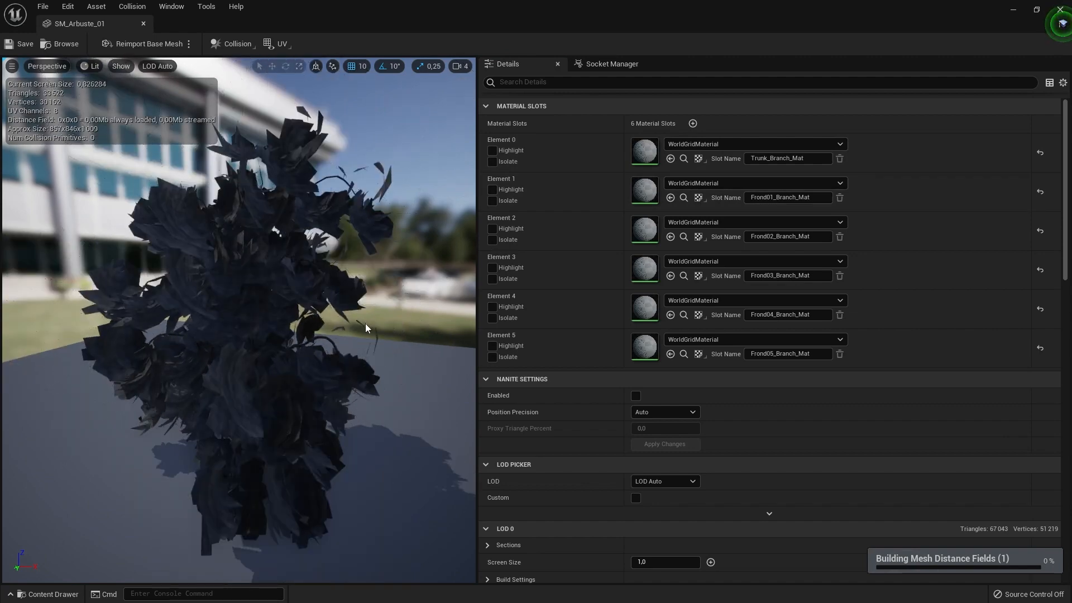
scroll(365, 323, "up", 2)
left_click(763, 147)
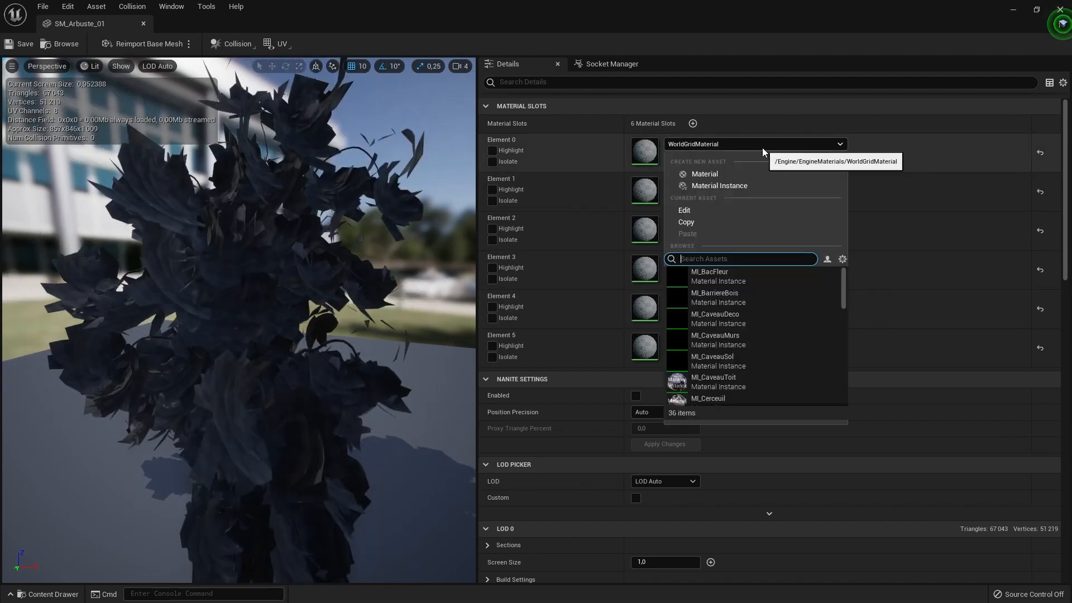
type("mi_tr")
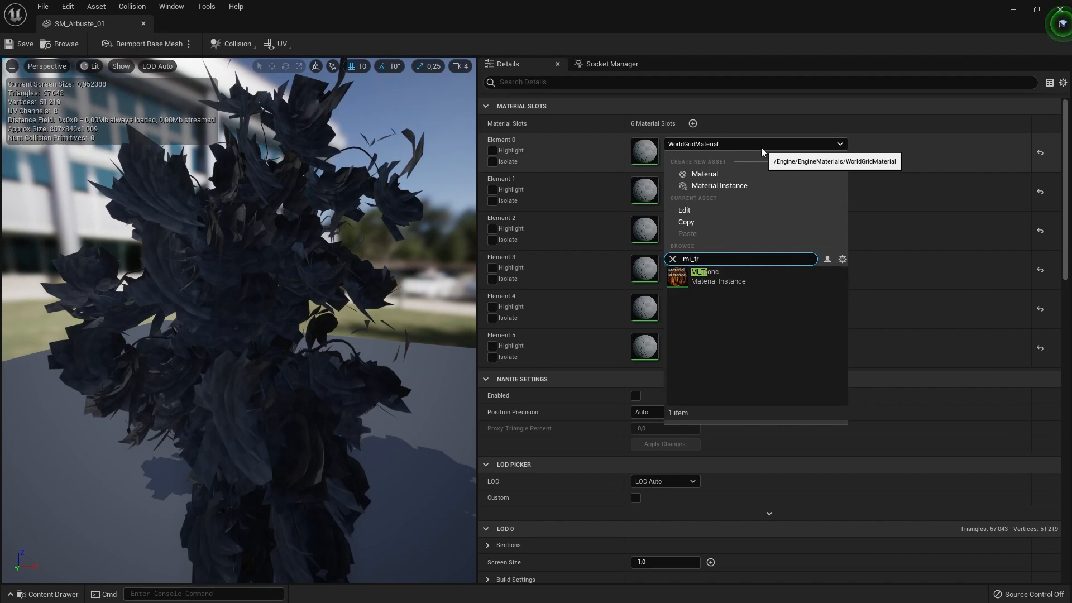
left_click(752, 284)
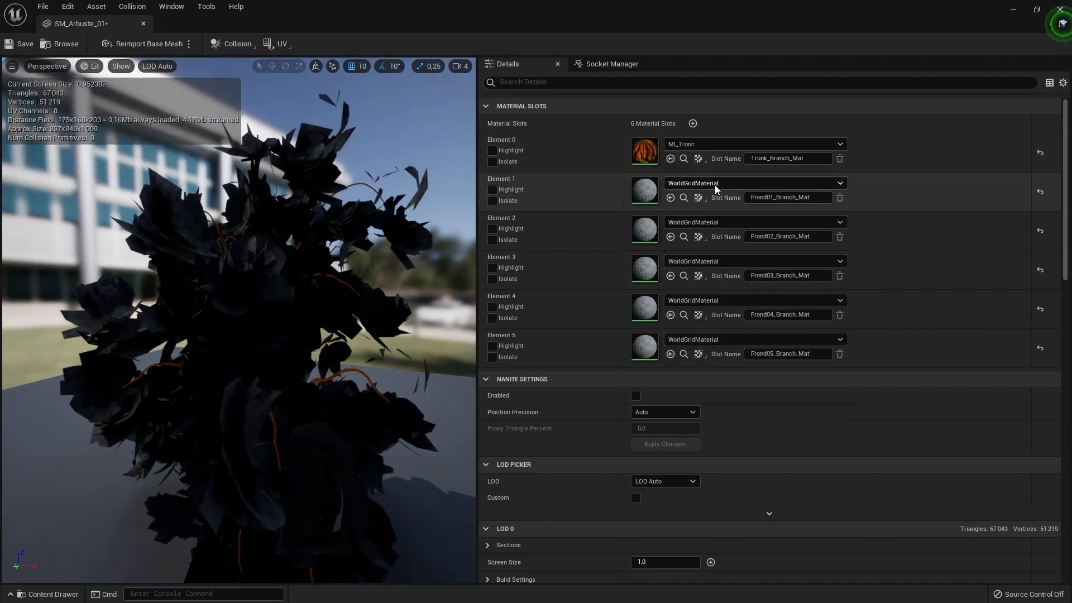
Assign MI_Frond01 to Element 1 and MI_Frond02 to Element 2 of the SM_Arbuste_01 mesh
right_click_drag(395, 302, 393, 329)
left_click(733, 183)
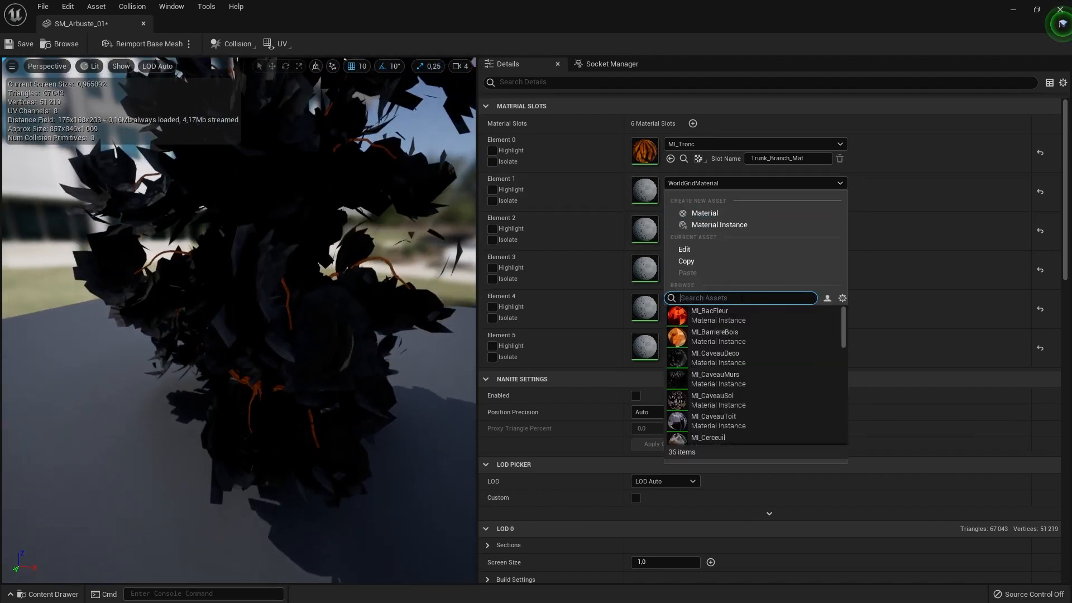
type("mi_fron")
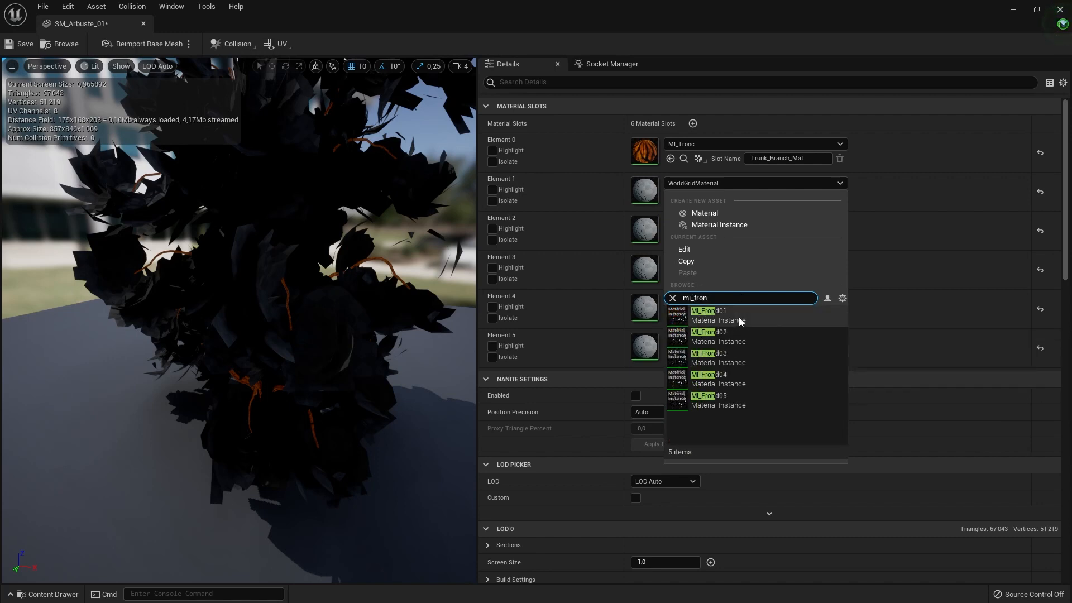
left_click(731, 315)
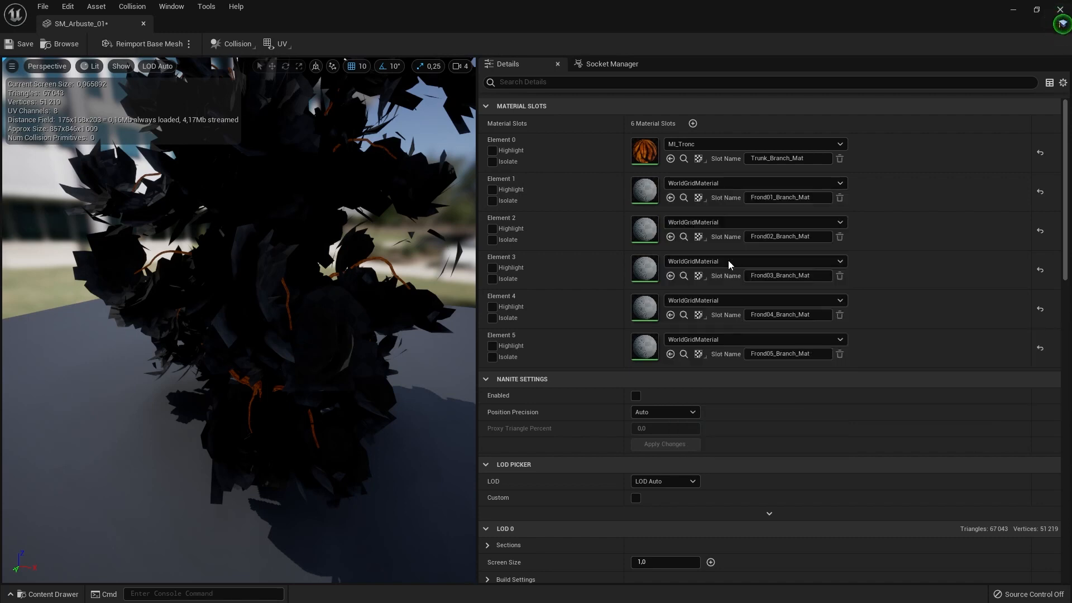
left_click(738, 224)
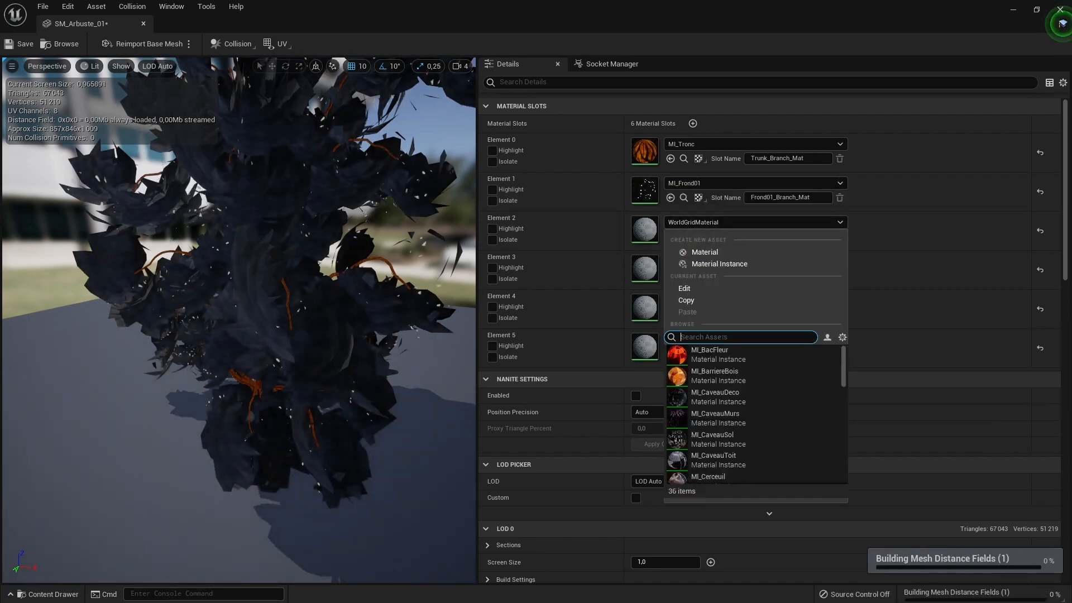
type("mi_frond")
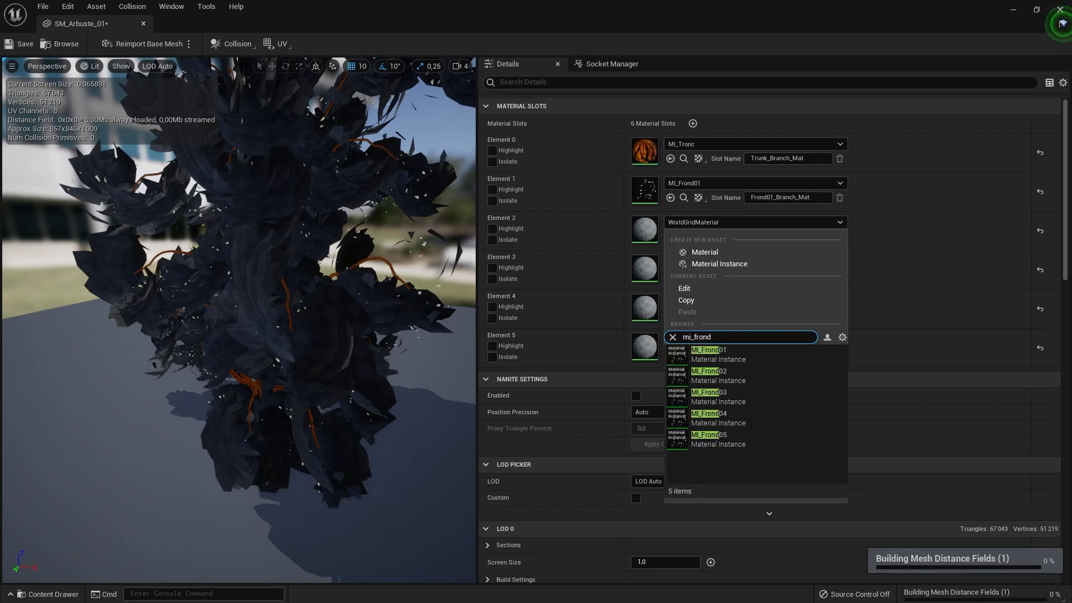
left_click(740, 374)
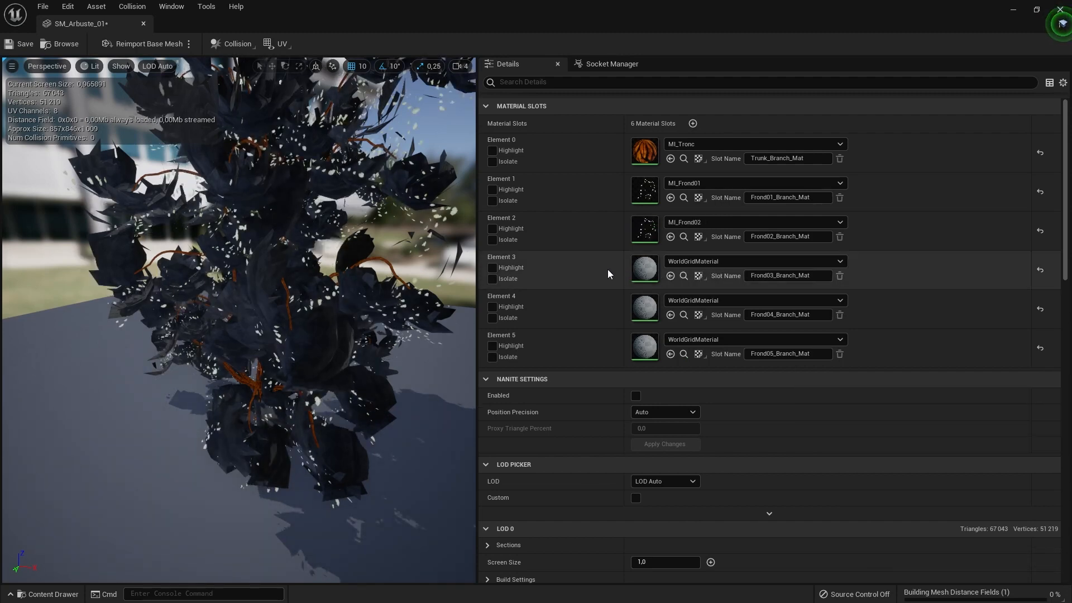
Assign MI_Frond03 to Element 3 and MI_Frond04 to Element 4 of the SM_Arbuste_01 mesh
left_click(708, 257)
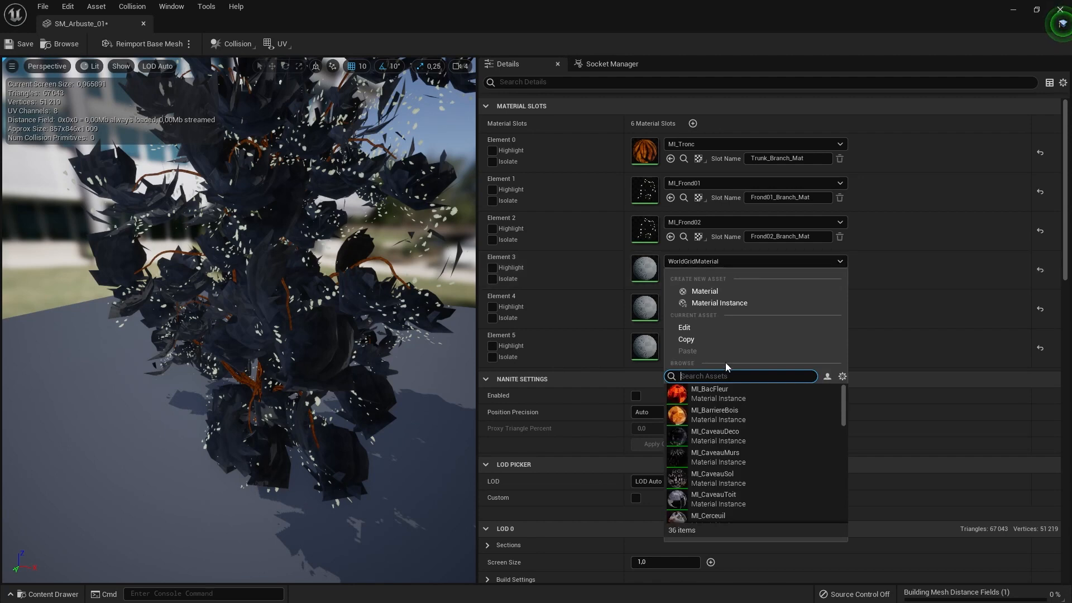
type("m")
type("i_")
type("g")
type("ron")
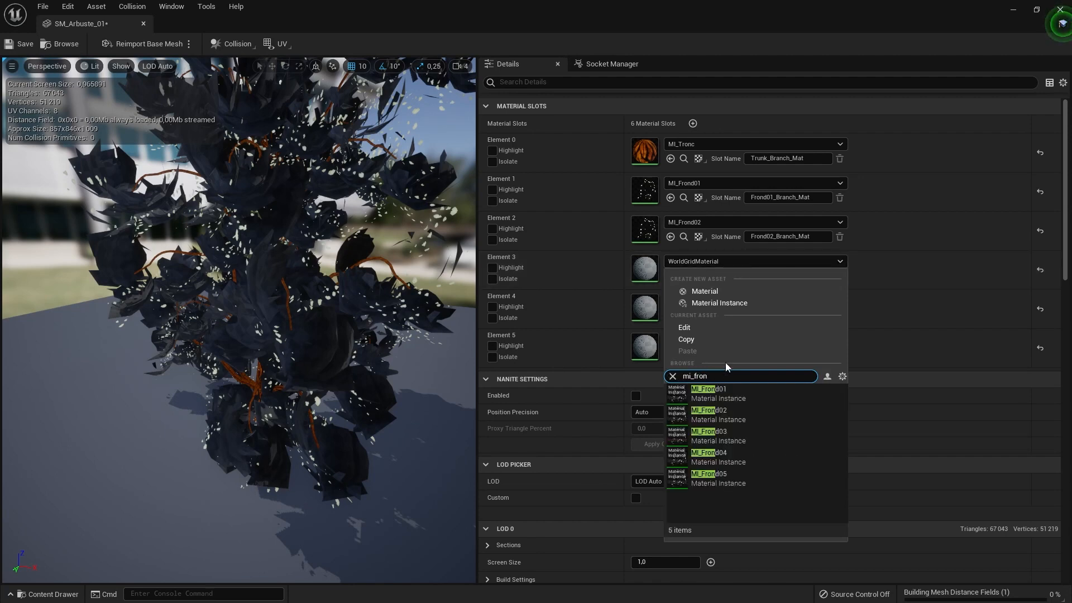
left_click(739, 435)
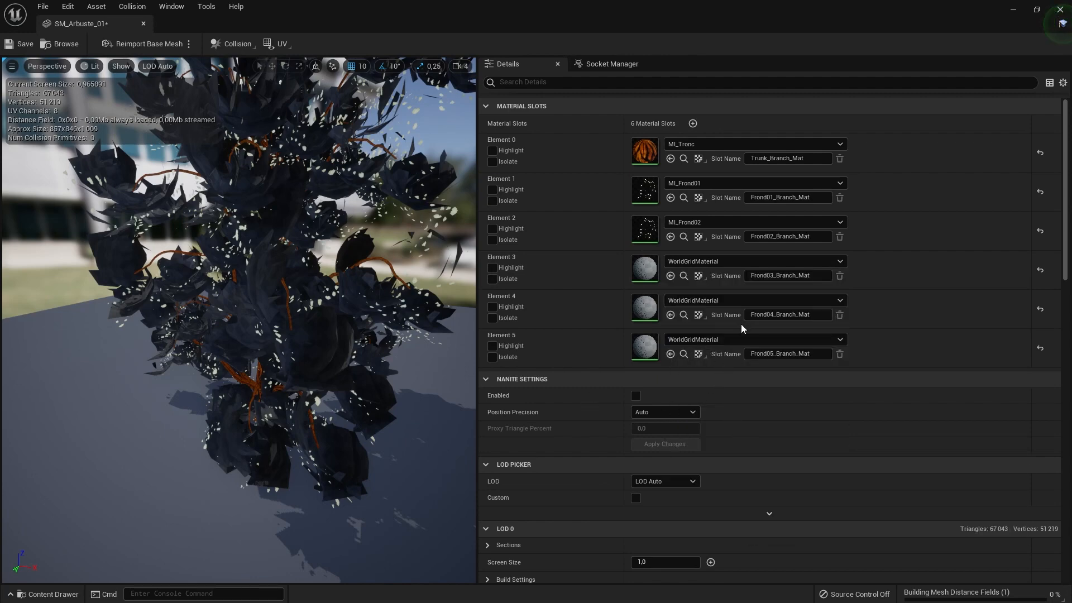
left_click(731, 300)
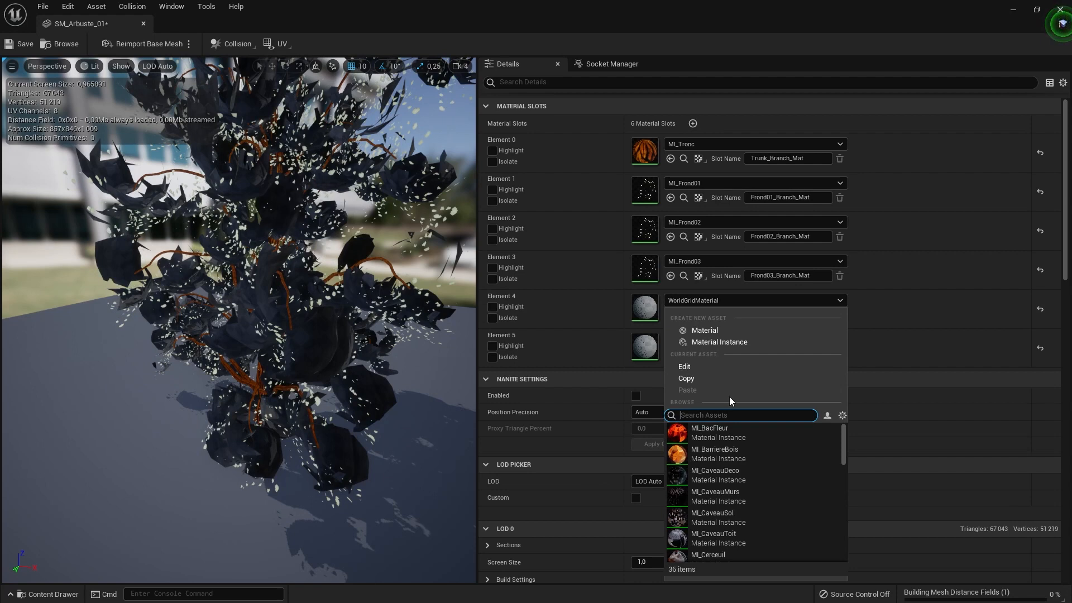
type("mi_frond")
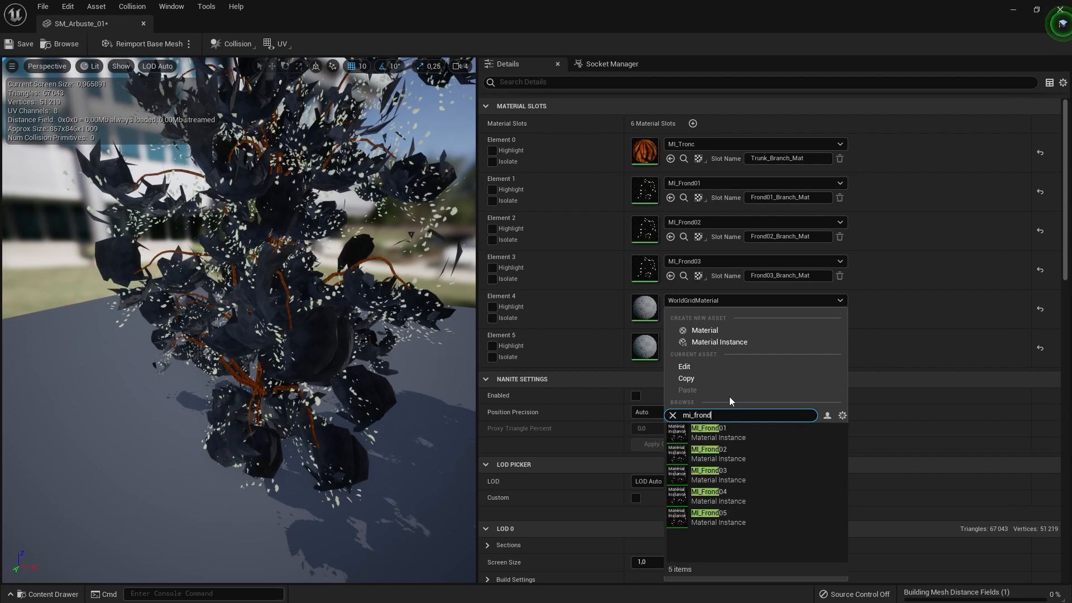
left_click(754, 498)
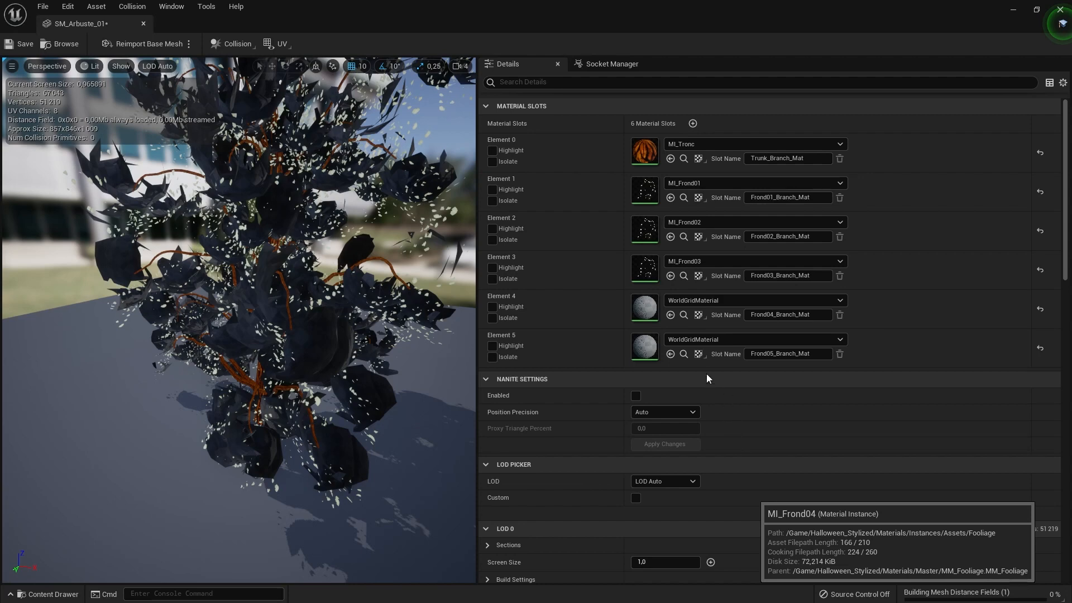
Assign MI_Frond05 to Element 5 of the SM_Arbuste_01 mesh, then save the mesh and close its editor
left_click(723, 340)
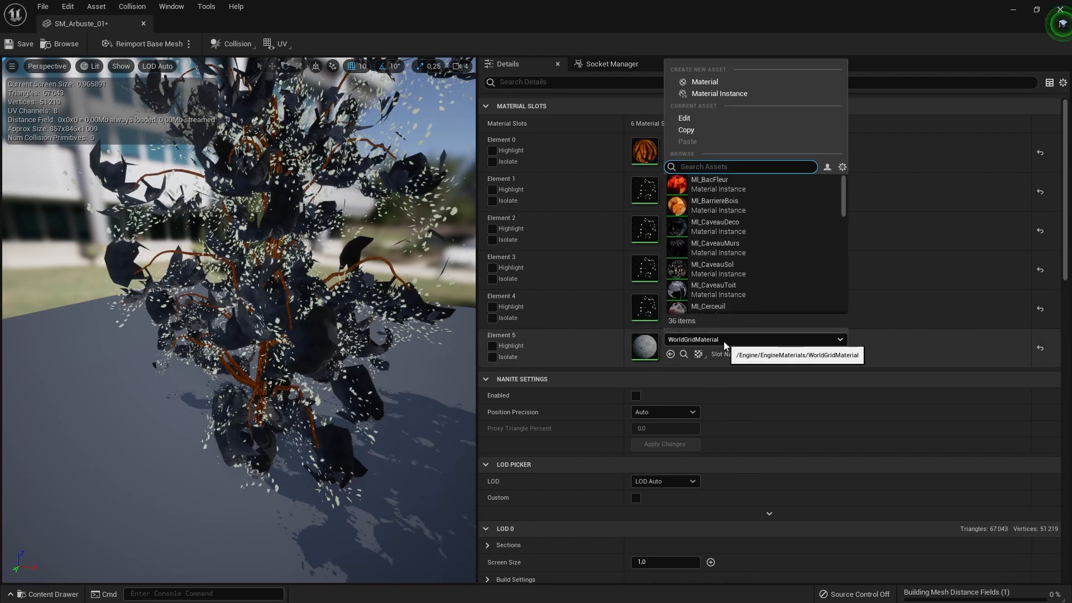
type("mi_fro")
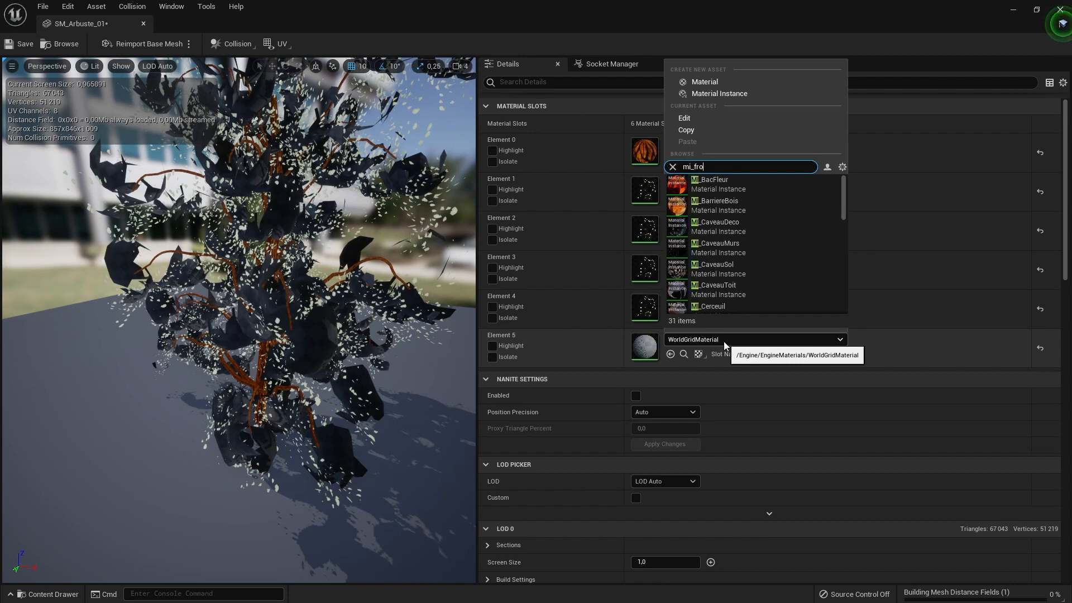
type("nd")
left_click(728, 256)
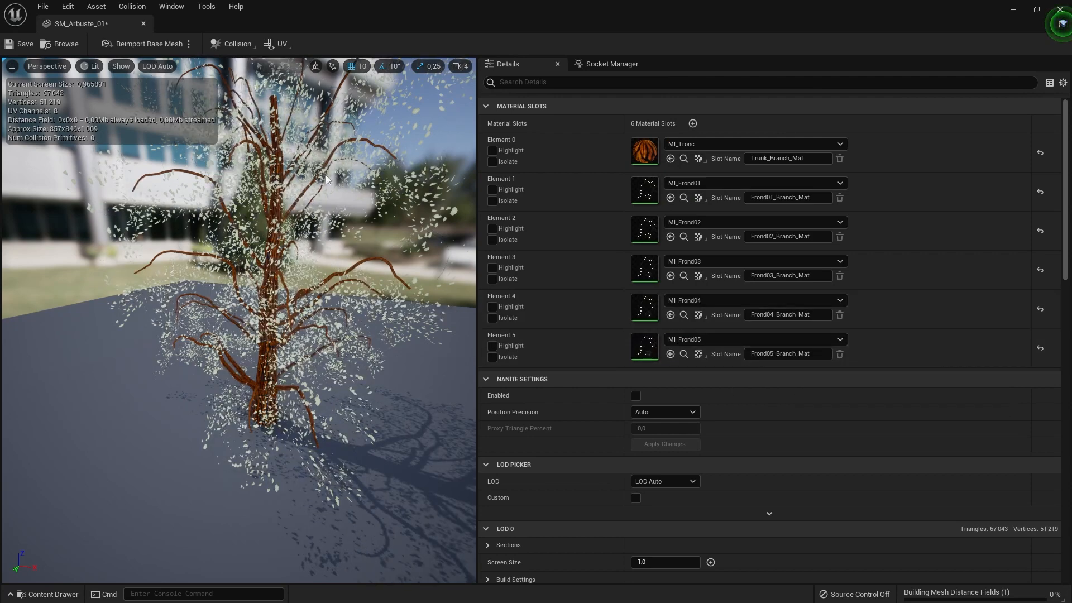
left_click(24, 44)
left_click(144, 24)
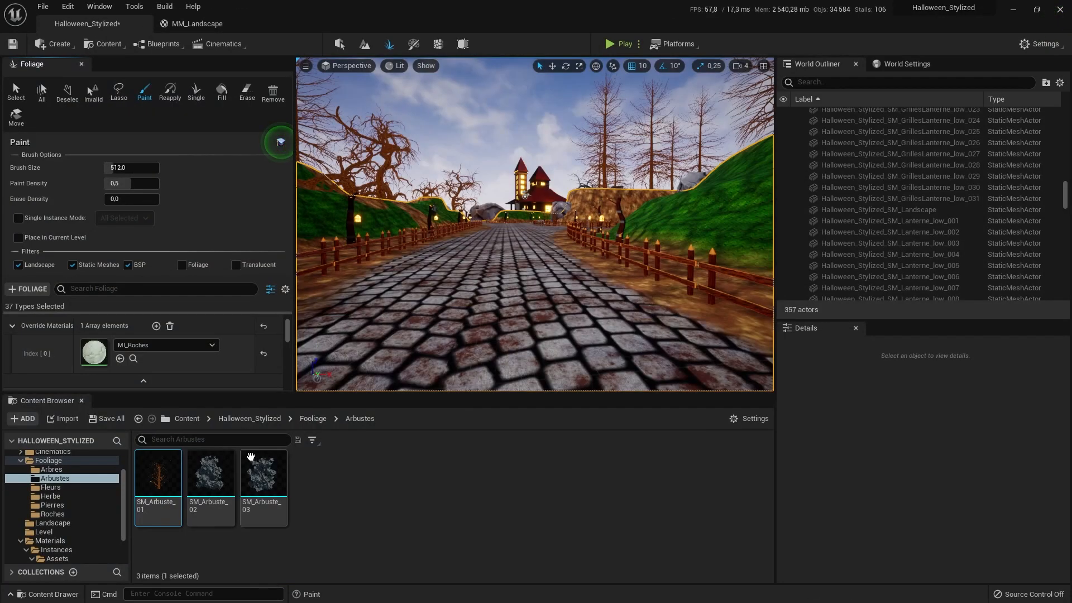
Open the SM_Arbuste_02 mesh from the Arbustes folder and assign MI_Tronc to its Trunk_Branch_Mat slot, Element 0
double_click(211, 474)
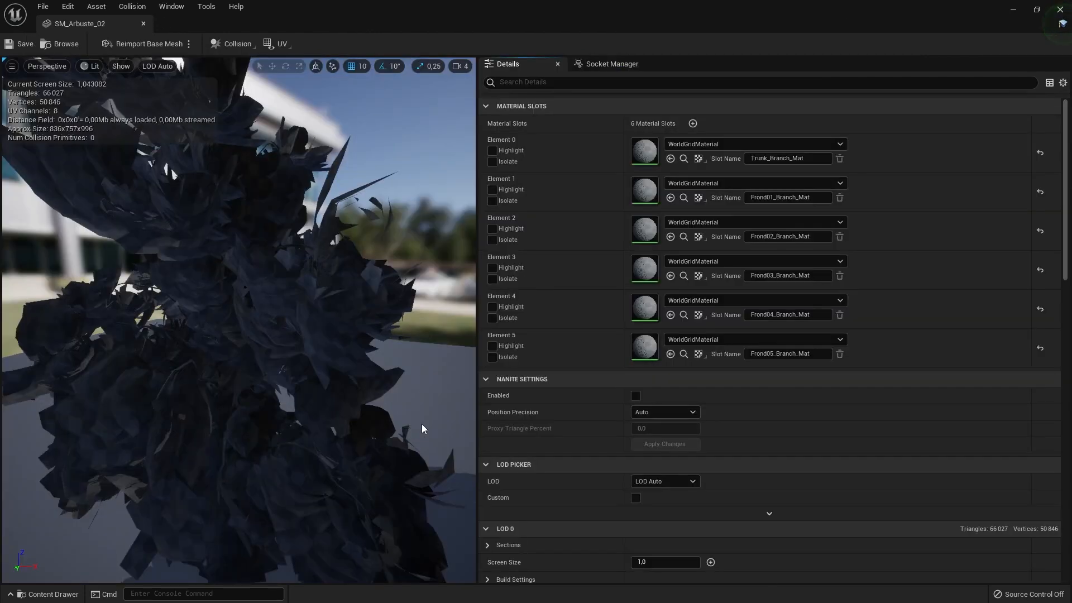
left_click(708, 144)
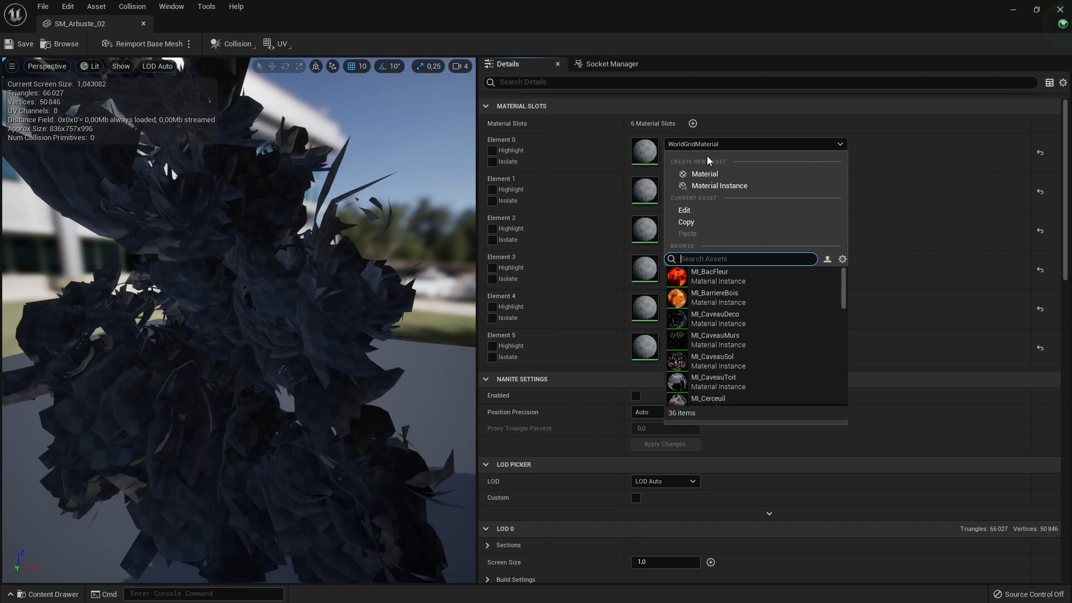
type("tronc")
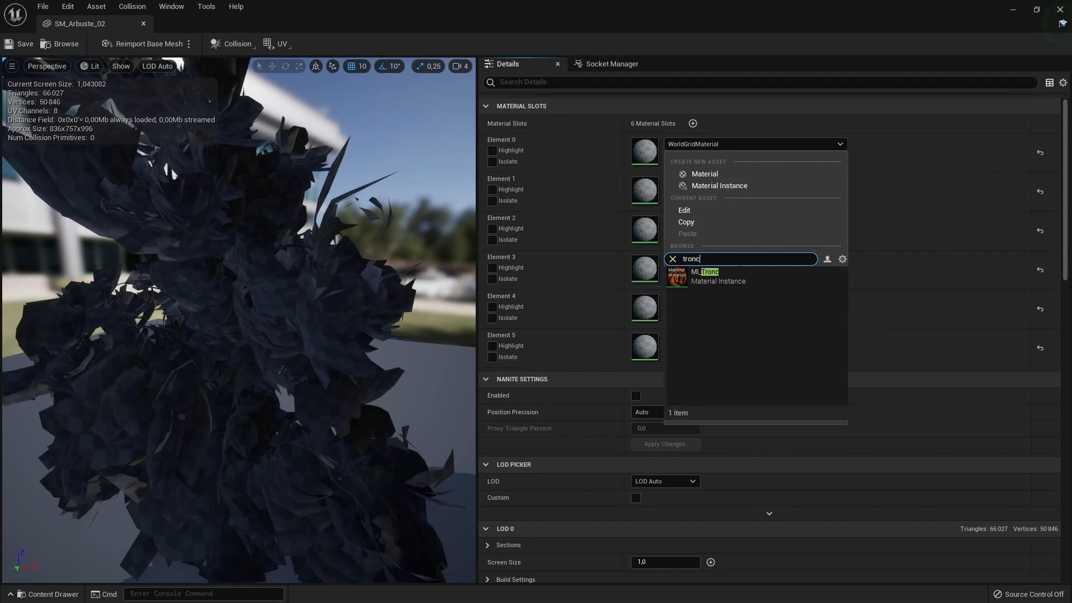
left_click(738, 273)
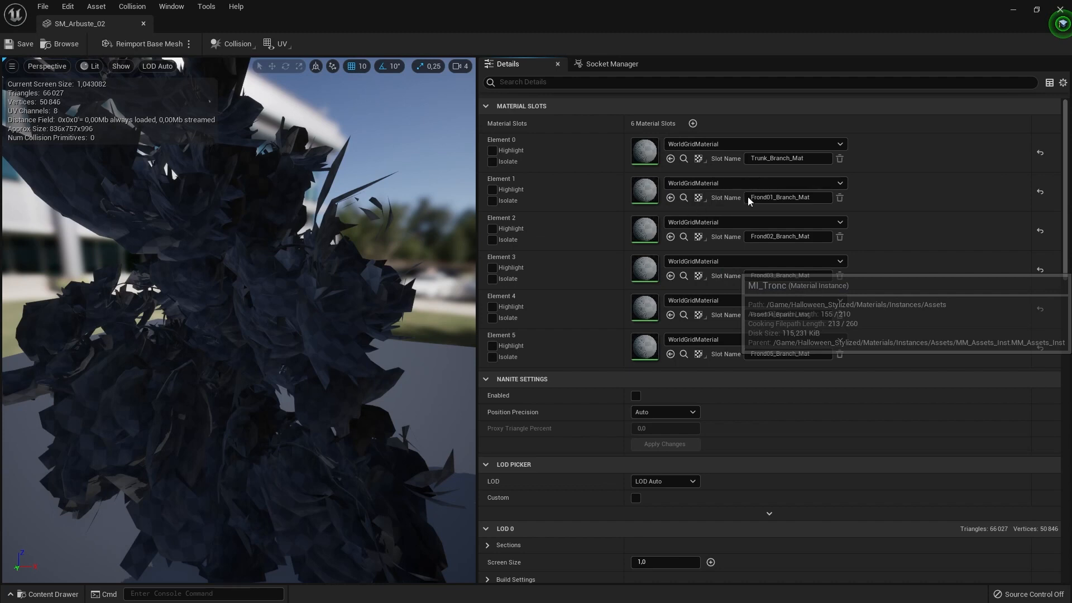
Assign MI_Frond01 to Element 1 and MI_Frond02 to Element 2 of the SM_Arbuste_02 mesh
left_click(738, 182)
type("f")
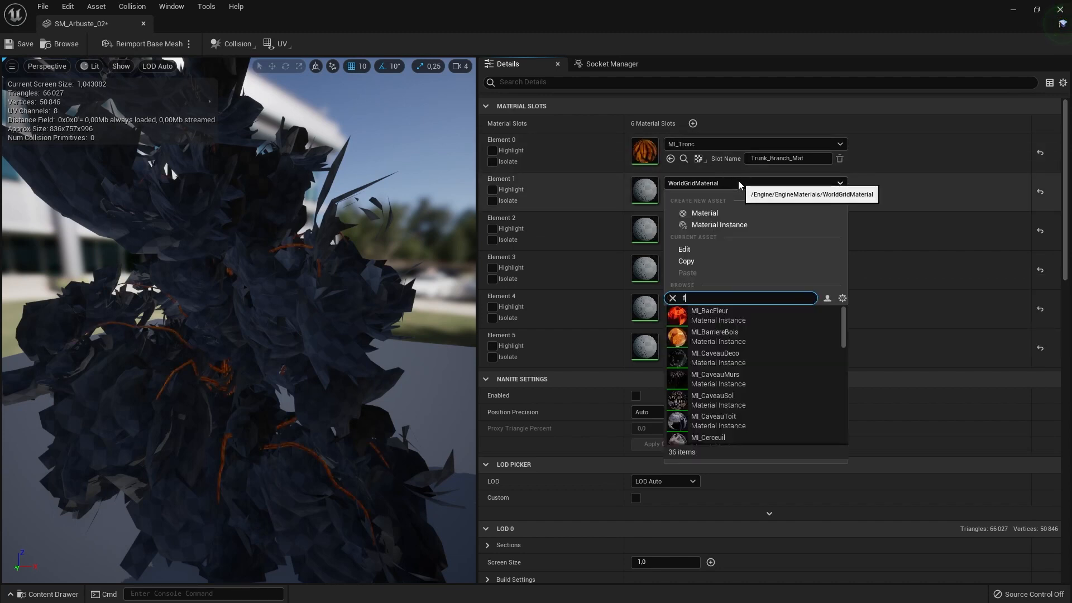
type("rond")
left_click(762, 320)
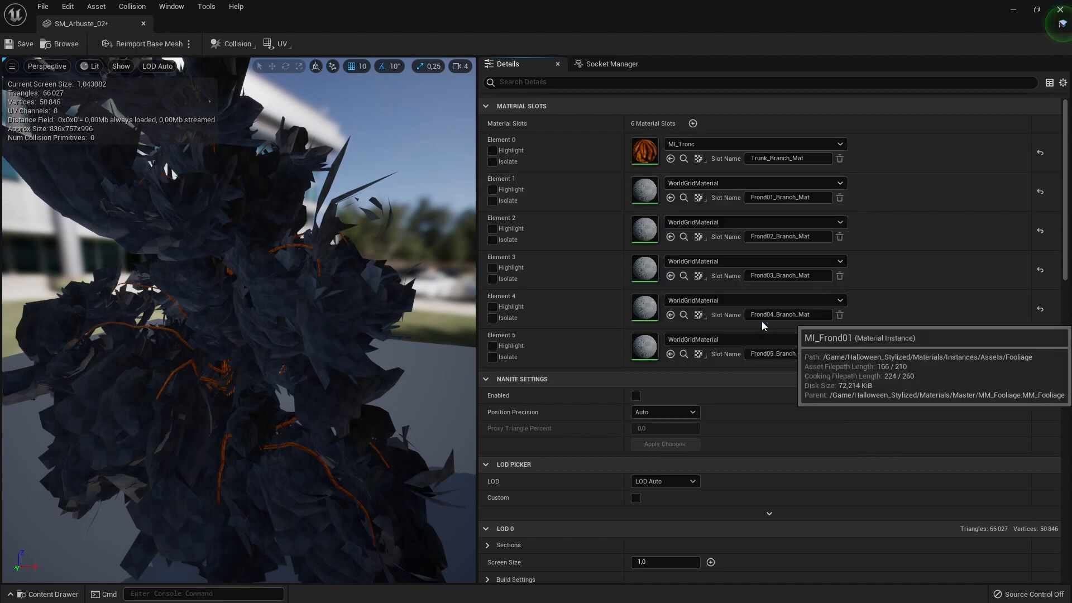
left_click(760, 223)
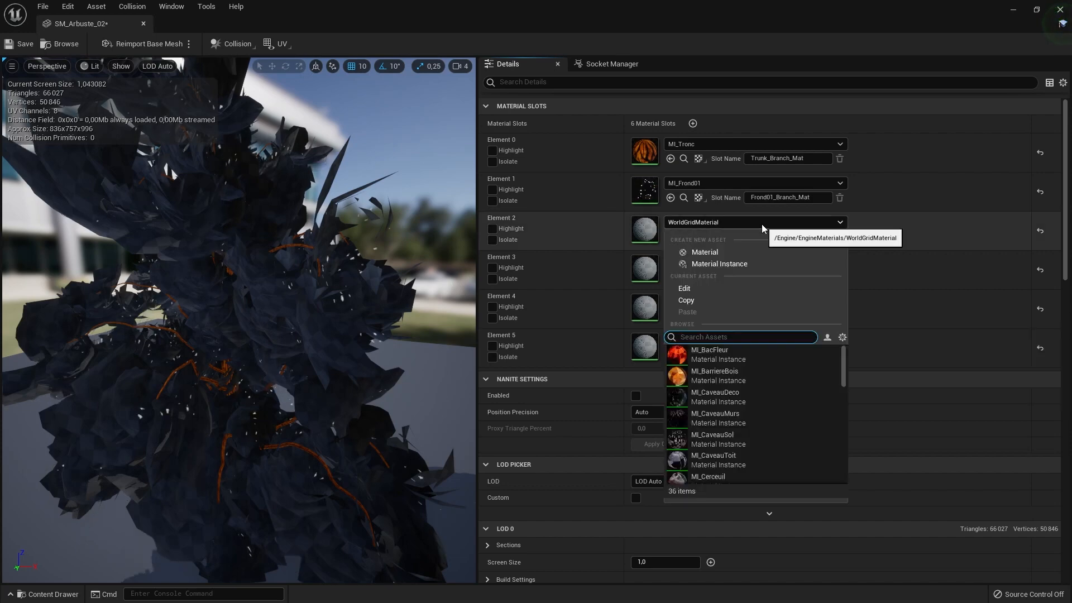
type("frond02")
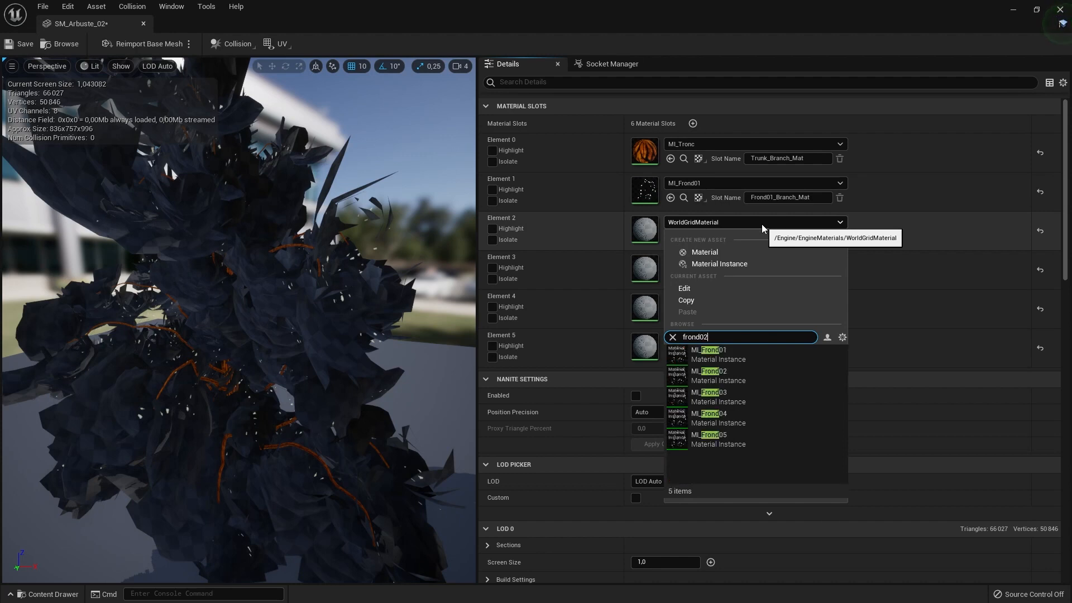
left_click(734, 354)
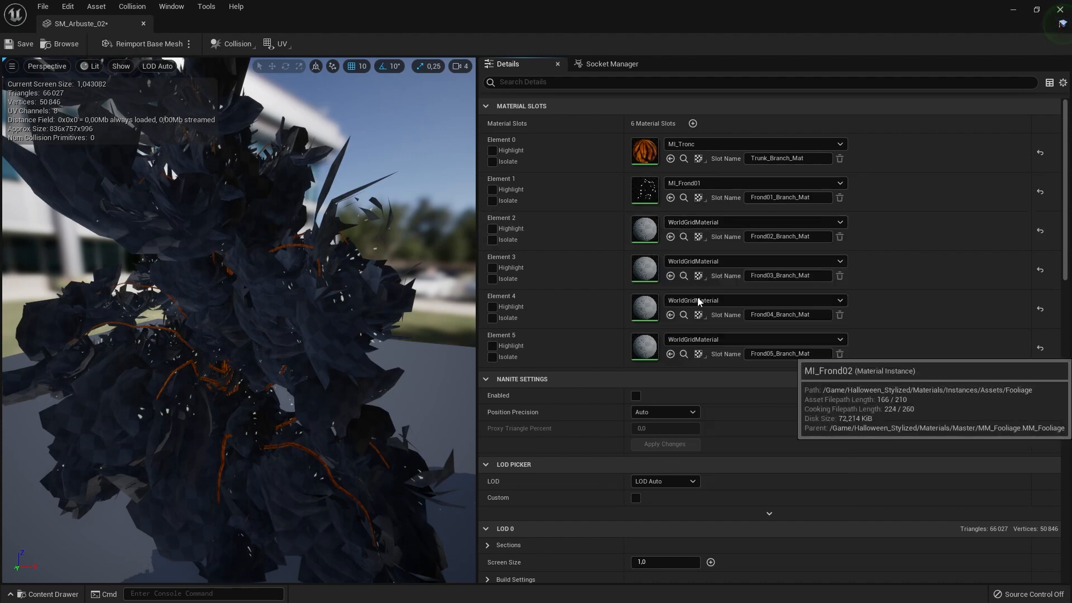
Assign MI_Frond03 to Element 3 and MI_Frond04 to Element 4 of the SM_Arbuste_02 mesh
left_click(732, 262)
type("frond03")
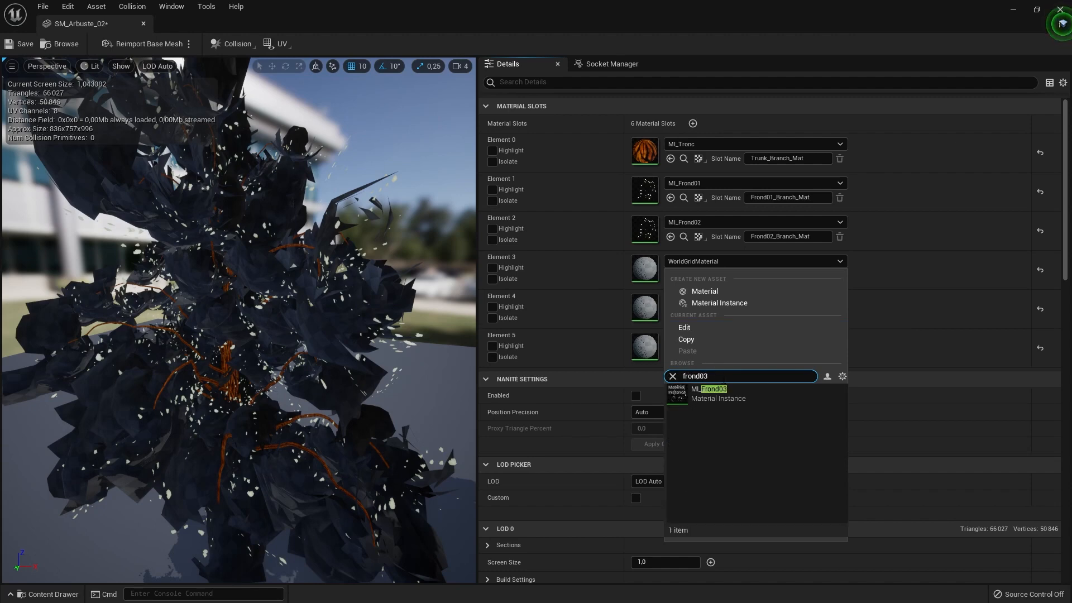
left_click(721, 396)
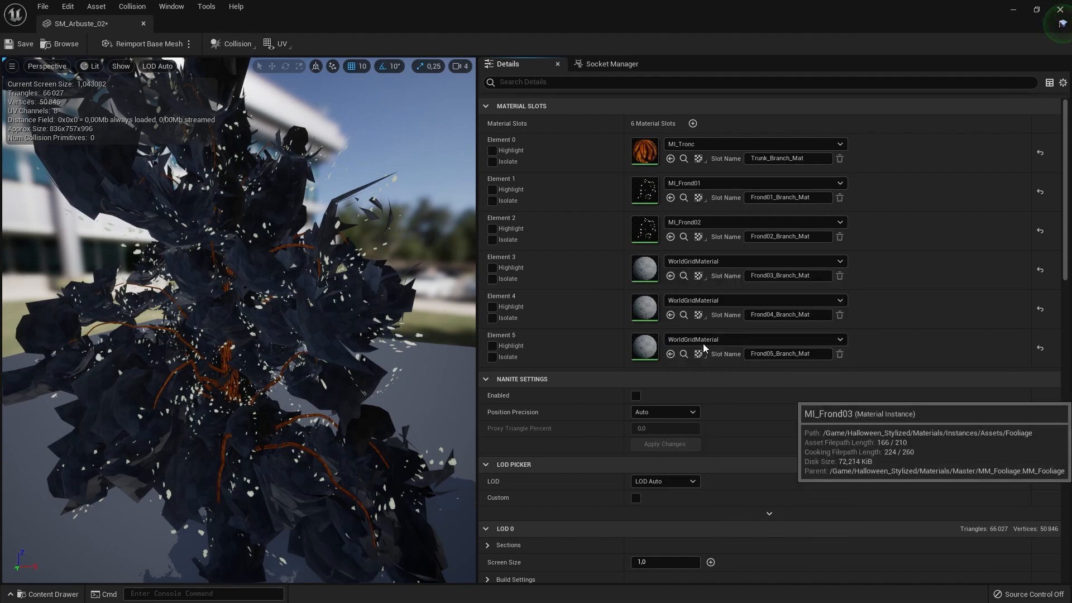
left_click(726, 301)
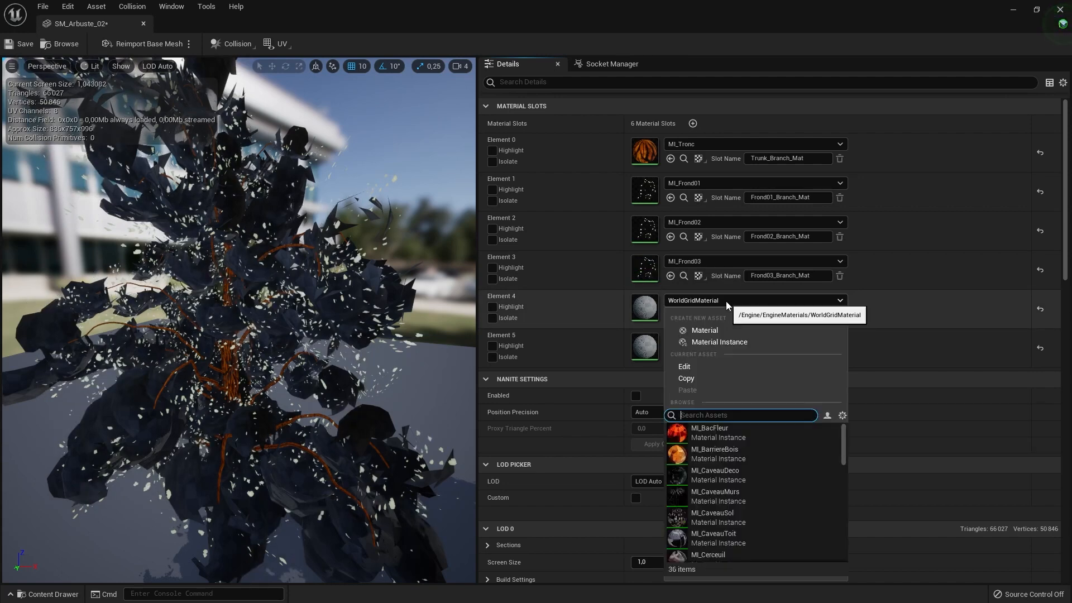
type("frond04")
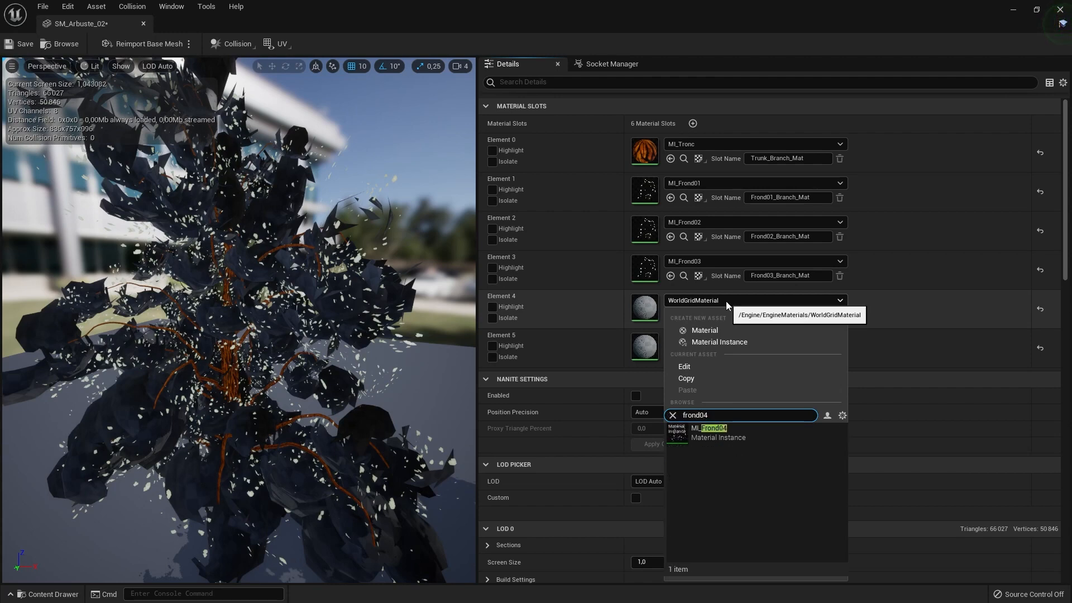
left_click(728, 429)
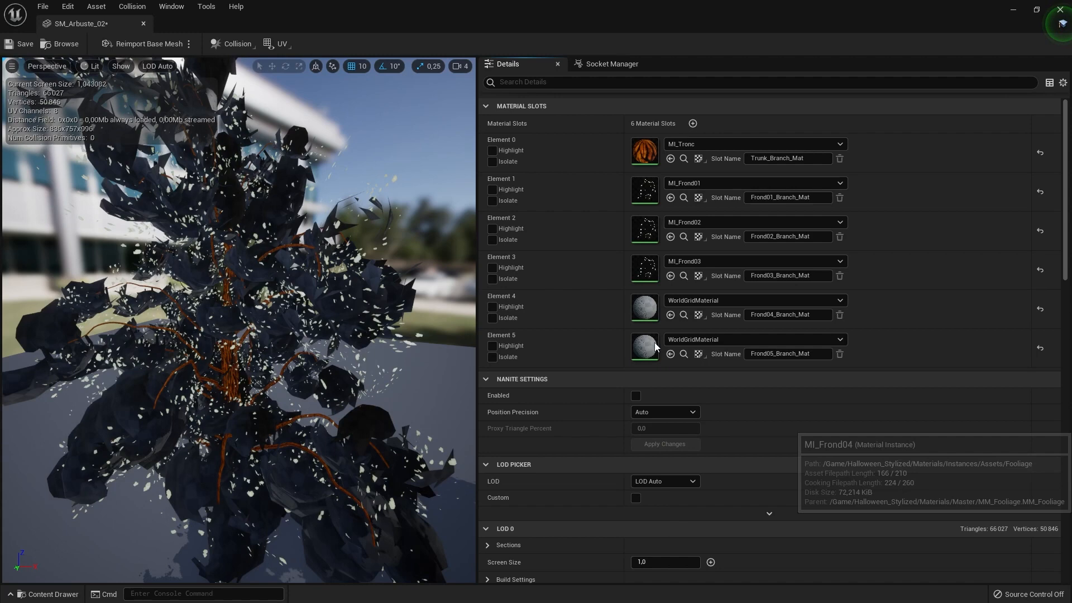
Assign MI_Frond05 to Element 5 of the SM_Arbuste_02 mesh and close its editor
left_click(730, 342)
type("frond")
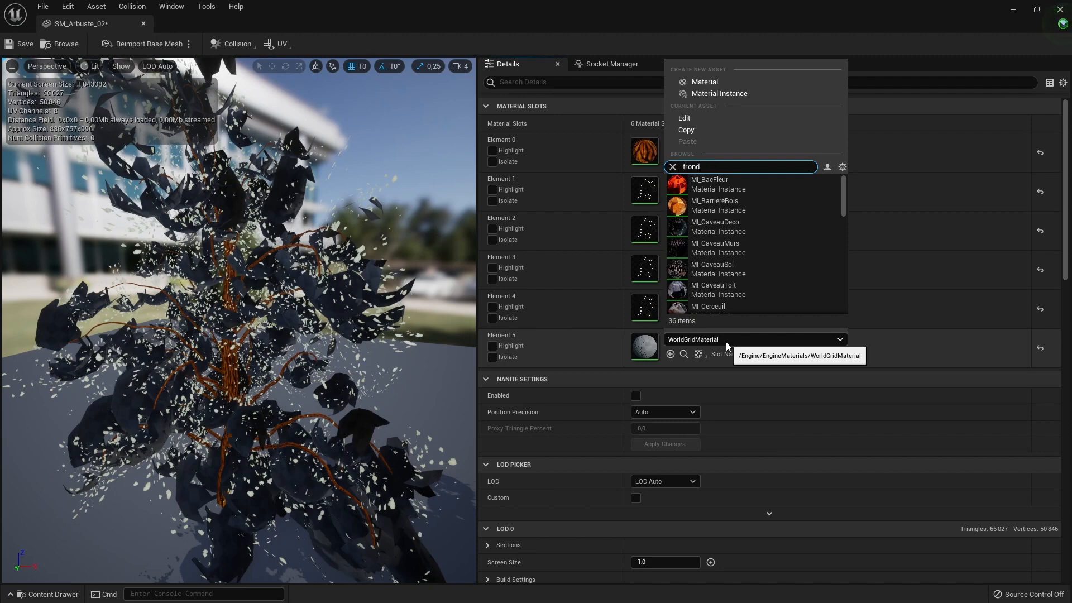
left_click(748, 273)
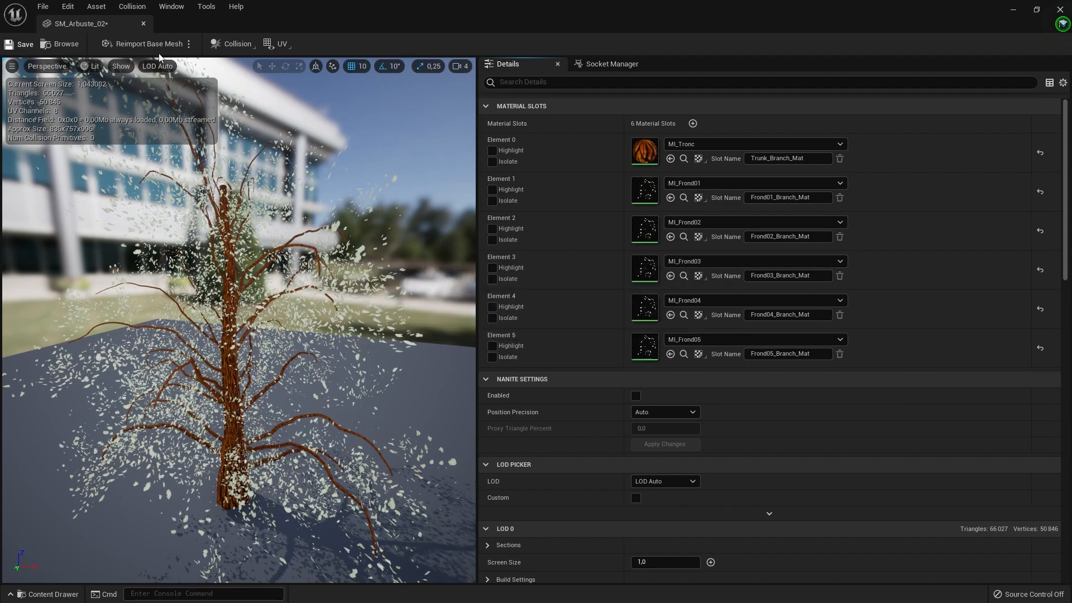
left_click(144, 23)
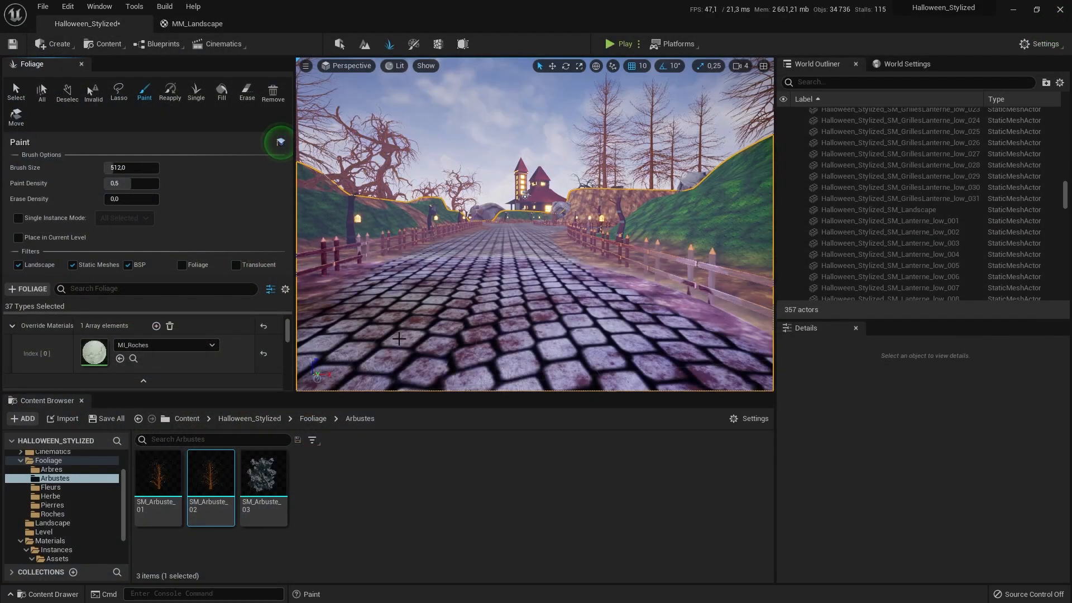
Open the SM_Arbuste_03 mesh from the Arbustes folder and assign MI_Tronc to its Trunk_Branch_Mat slot, Element 0
double_click(263, 474)
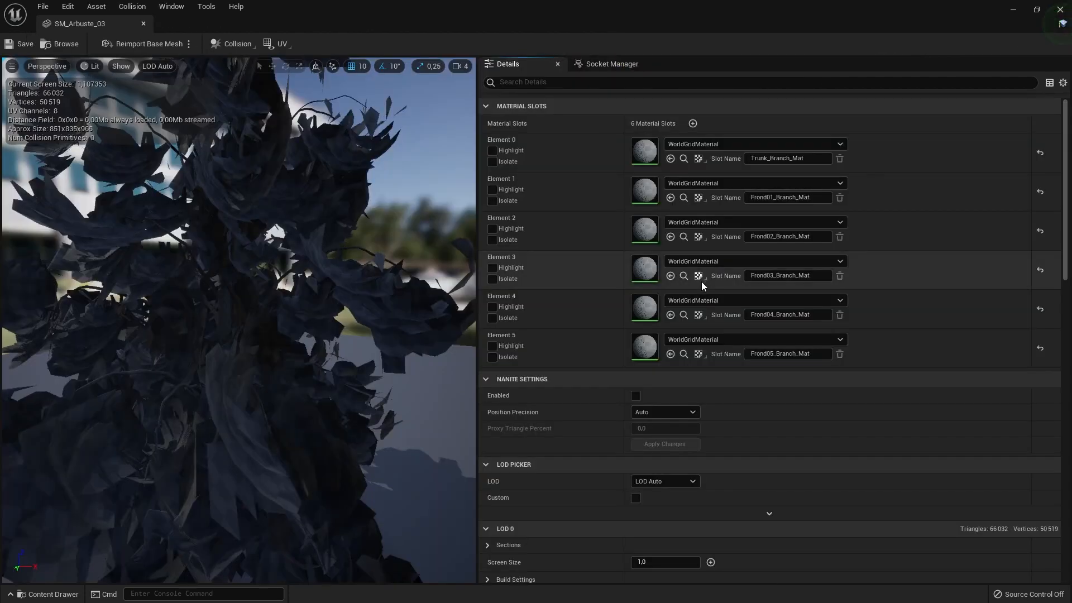
left_click(718, 142)
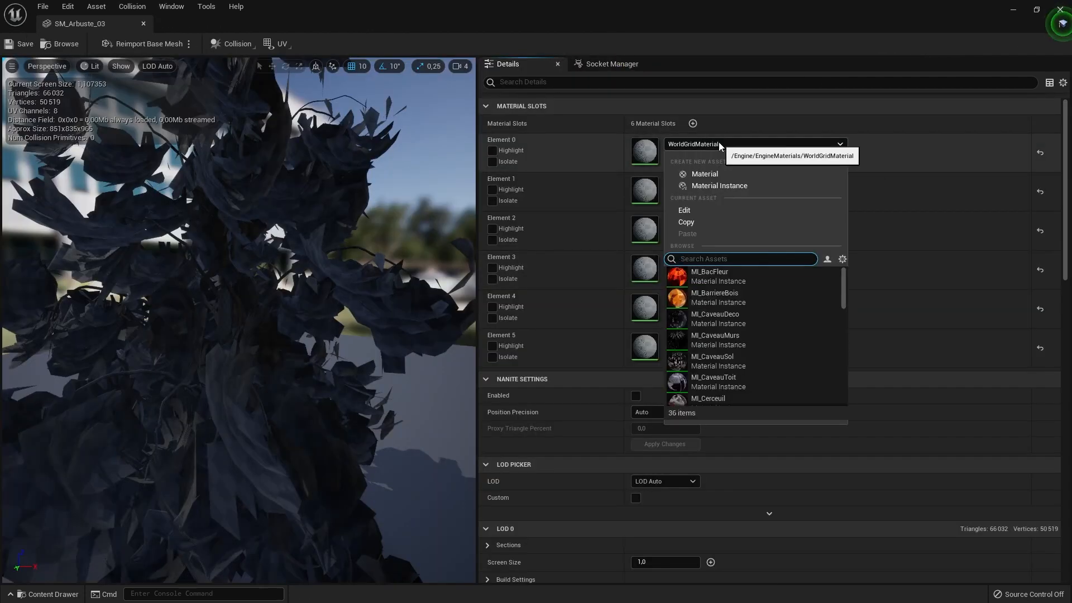
type("tronc")
key("Return")
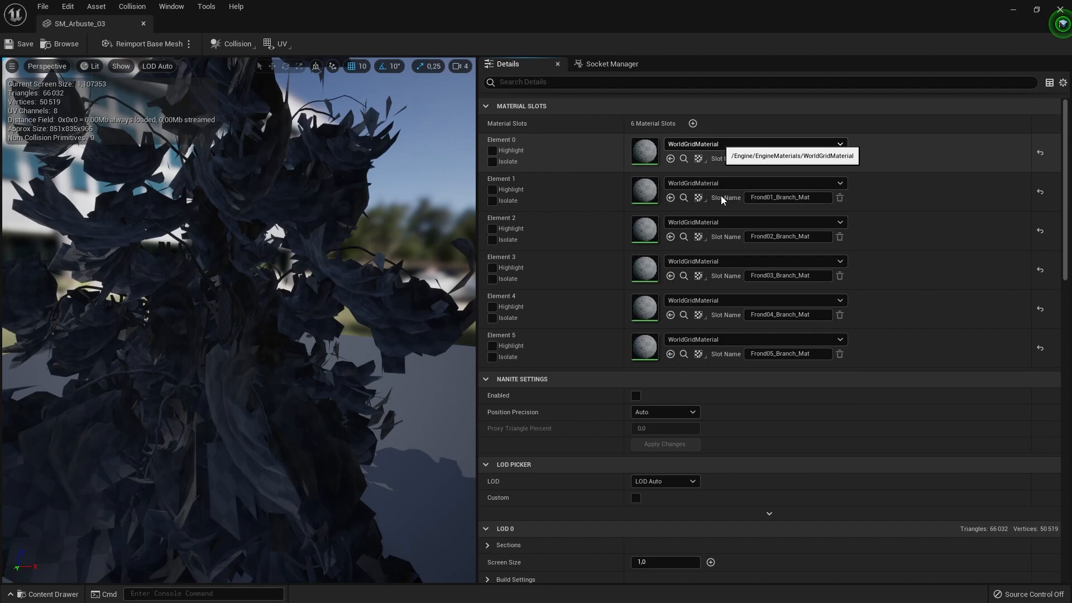
Assign MI_Frond01 to Element 1 and MI_Frond02 to Element 2 of the SM_Arbuste_03 mesh
left_click(680, 184)
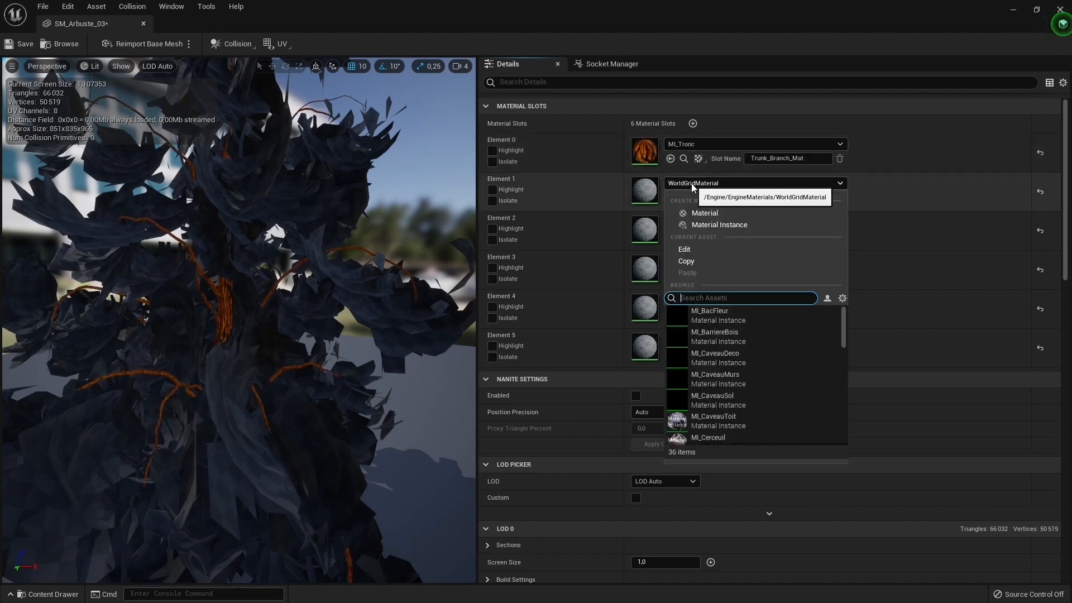
type("frond")
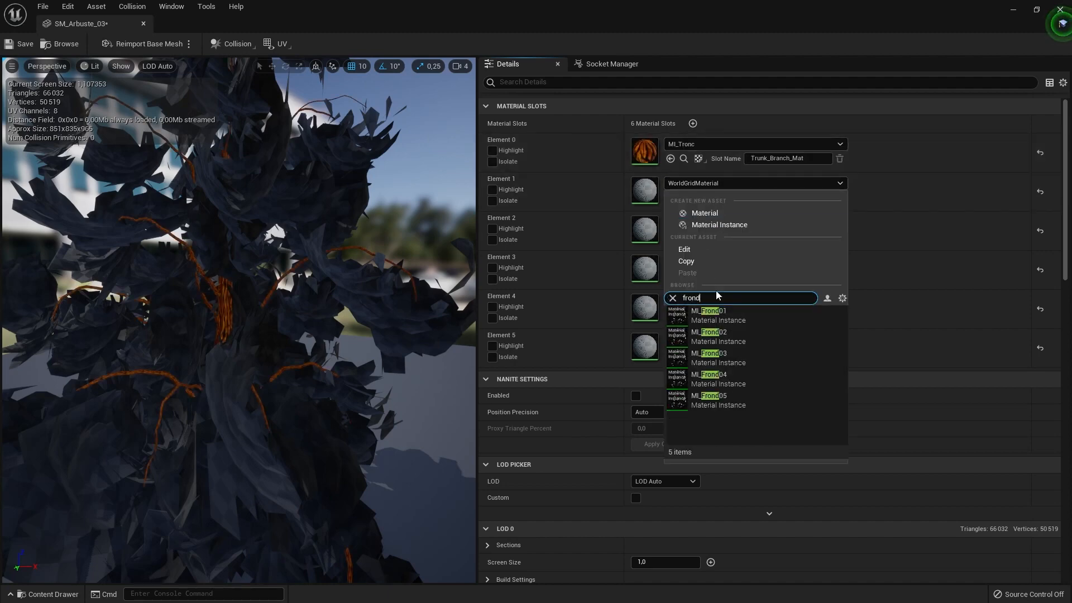
left_click(722, 310)
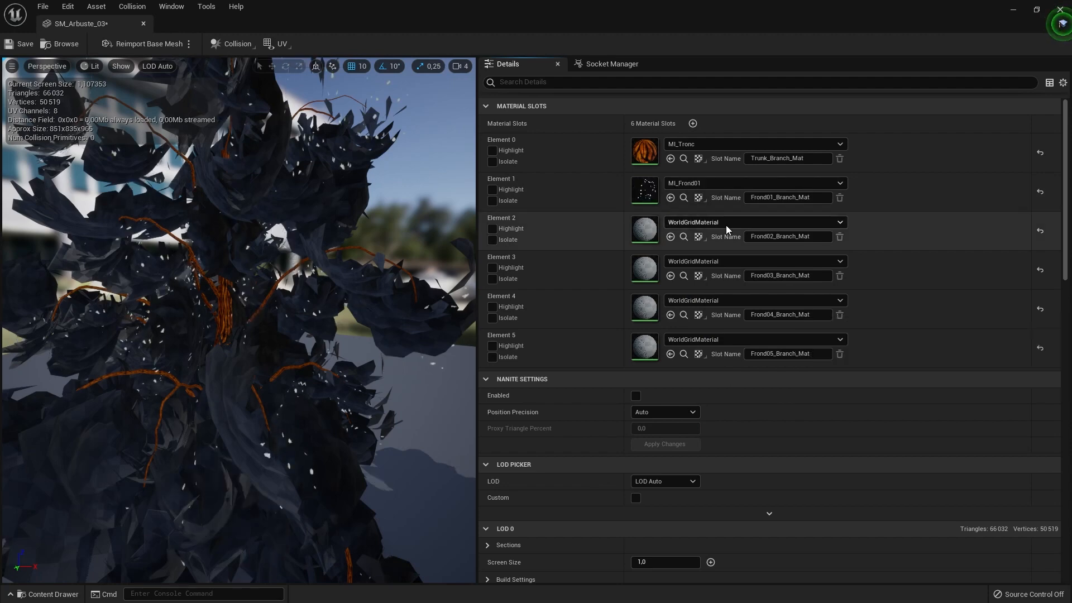
left_click(726, 225)
type("frond")
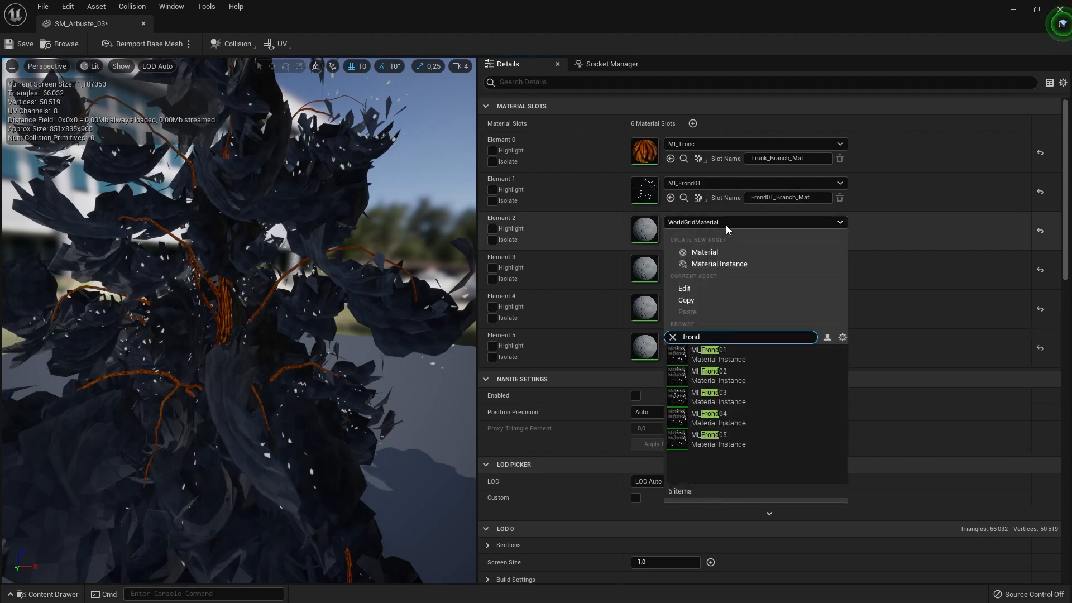
left_click(743, 375)
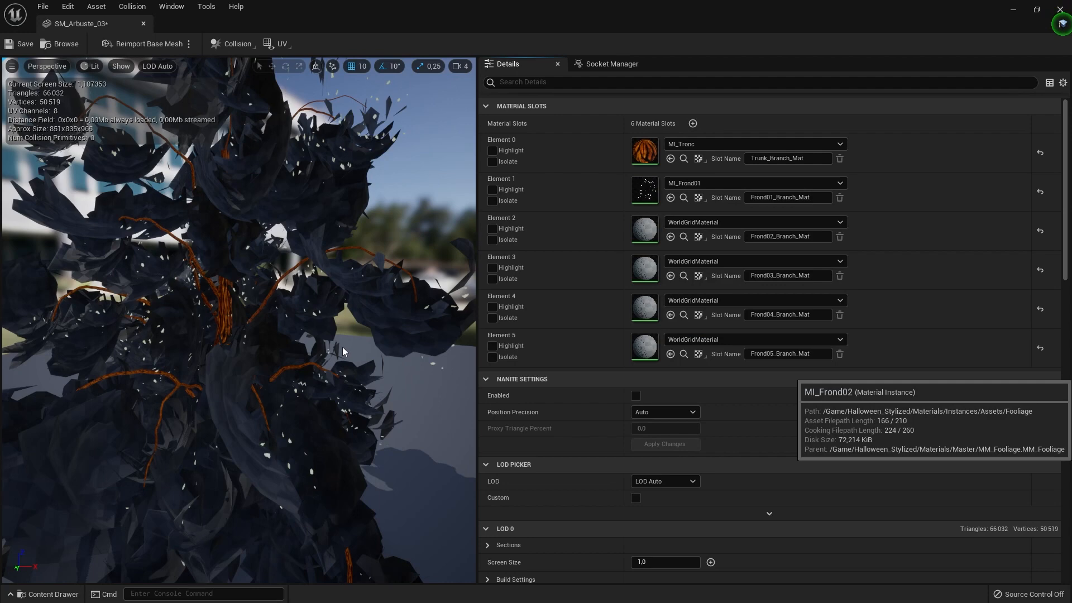
Assign MI_Frond03 to Element 3 and MI_Frond04 to Element 4 of the SM_Arbuste_03 mesh
left_click(713, 262)
type("frond")
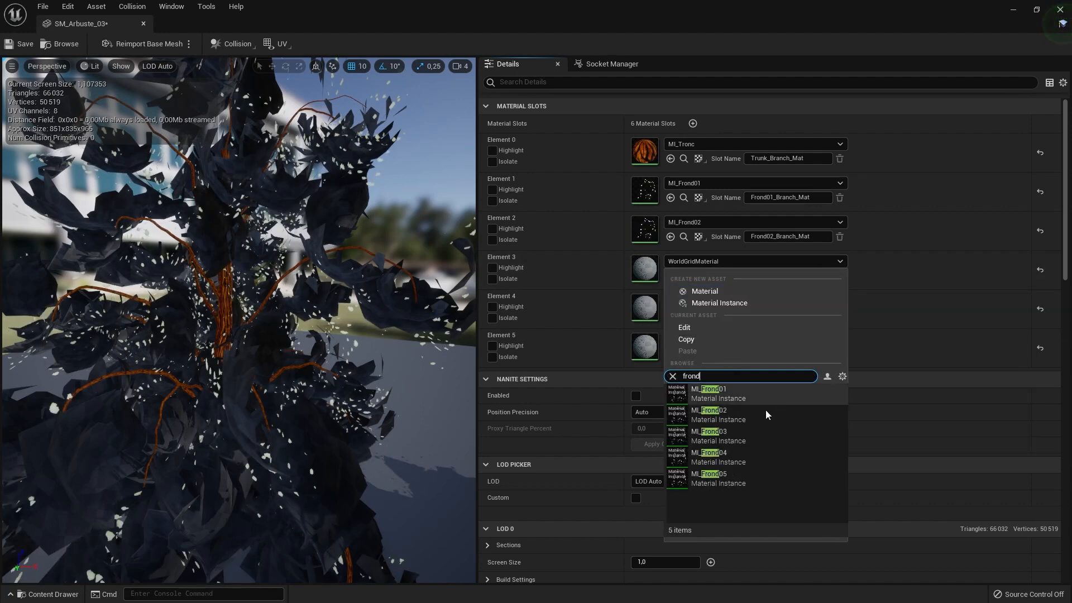
left_click(743, 433)
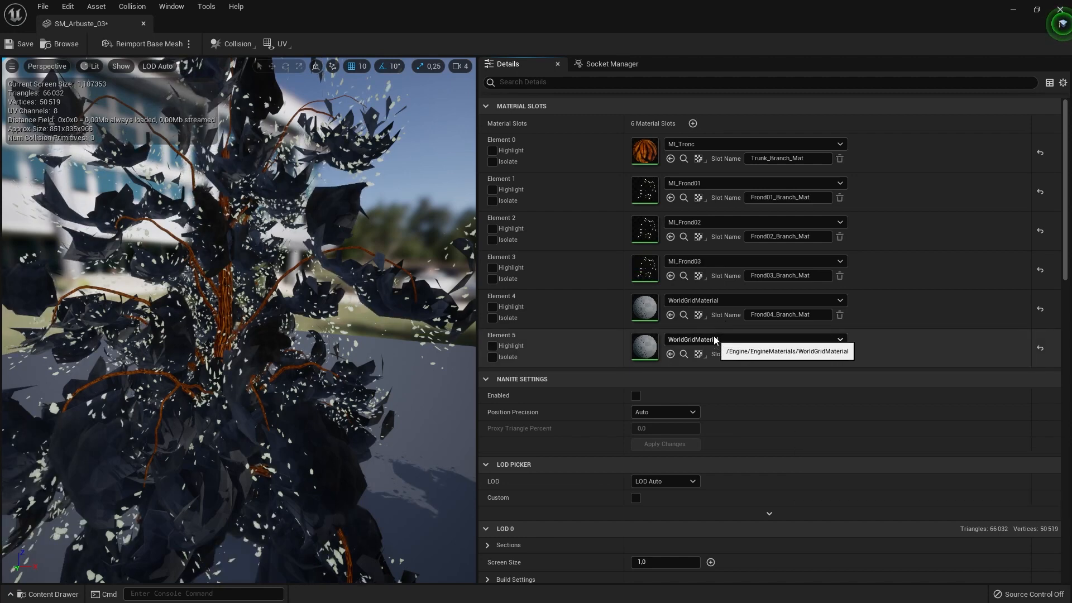
left_click(725, 302)
type("frond")
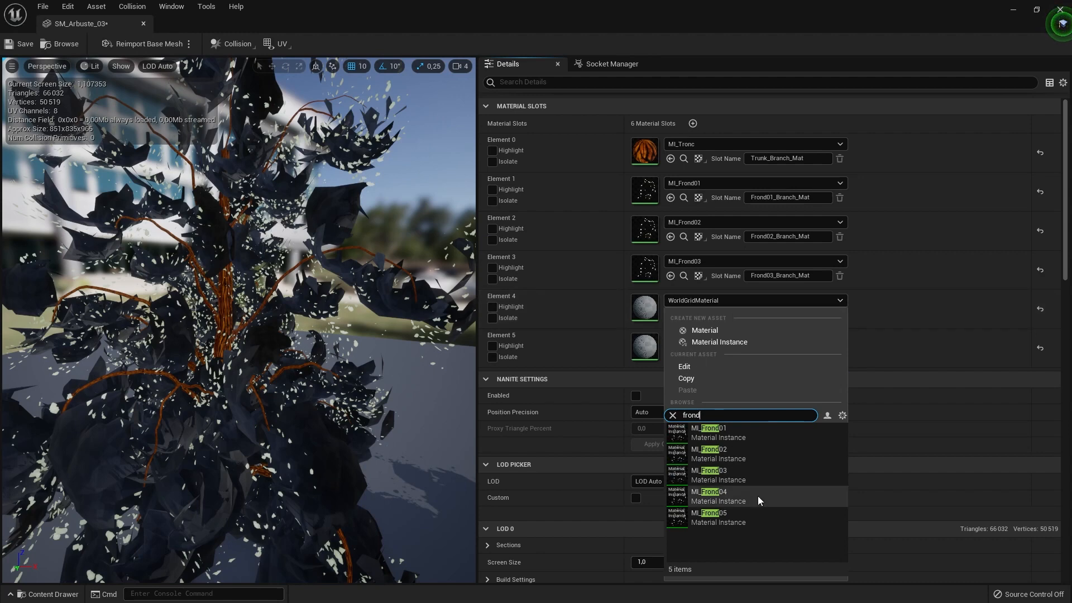
left_click(758, 496)
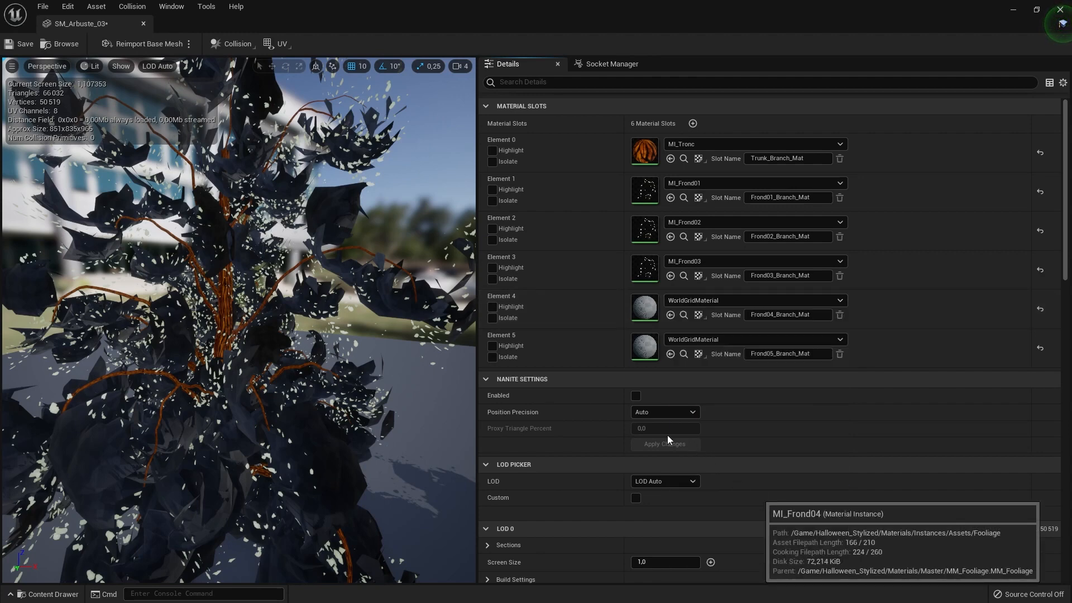
Assign MI_Frond05 to Element 5 of the SM_Arbuste_03 mesh, then save it and close its editor
left_click(727, 340)
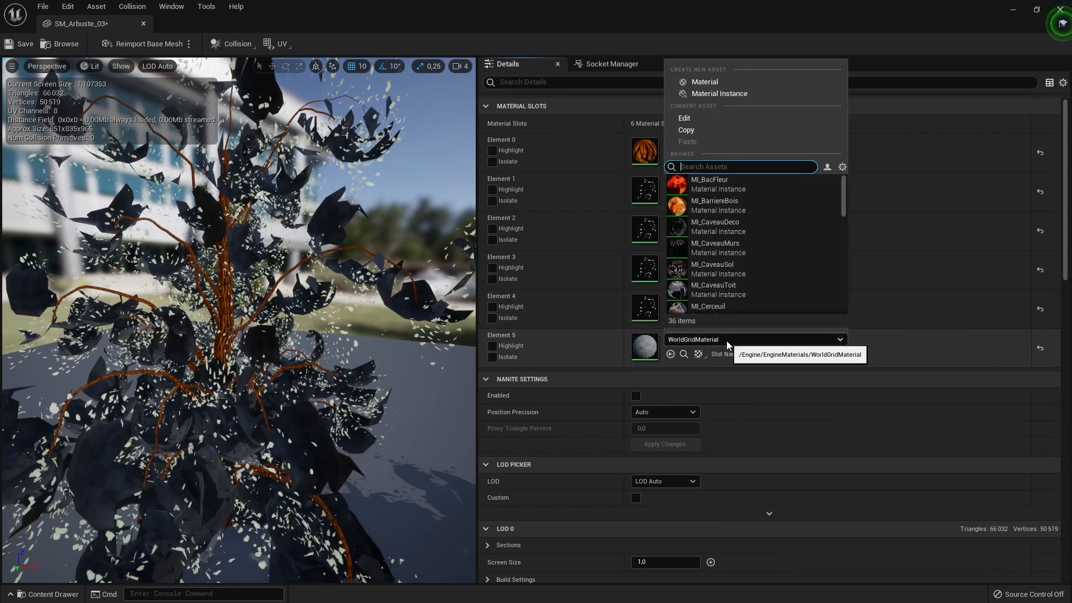
type("frond")
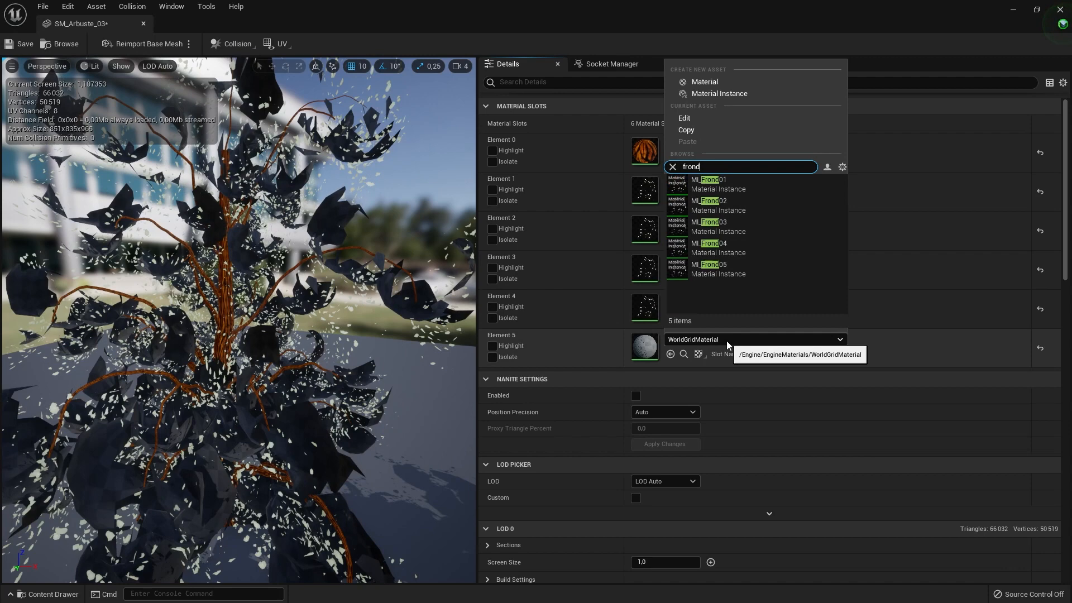
left_click(737, 274)
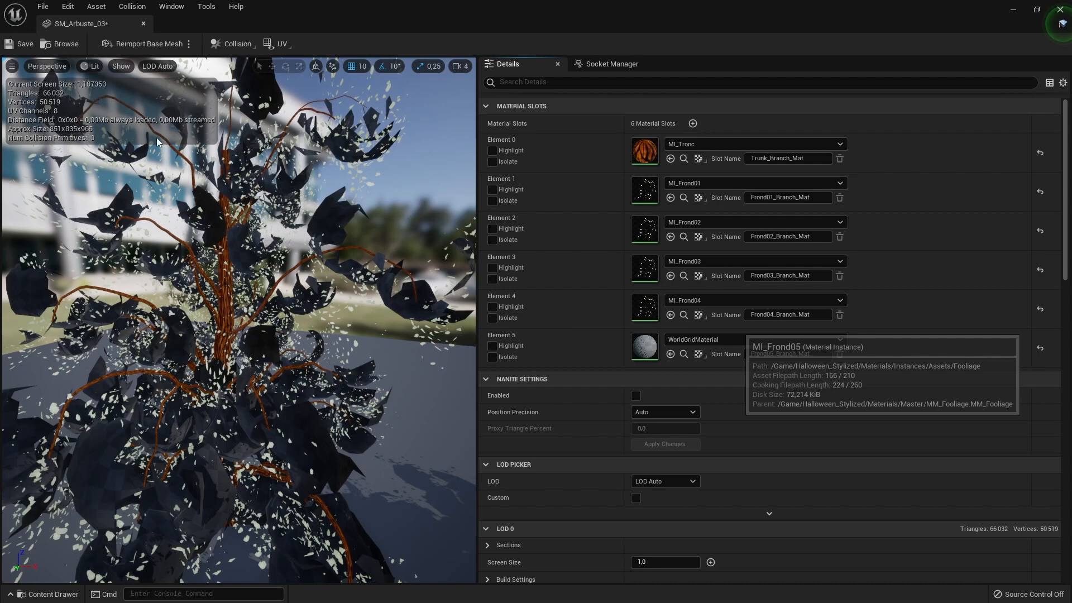
left_click(19, 49)
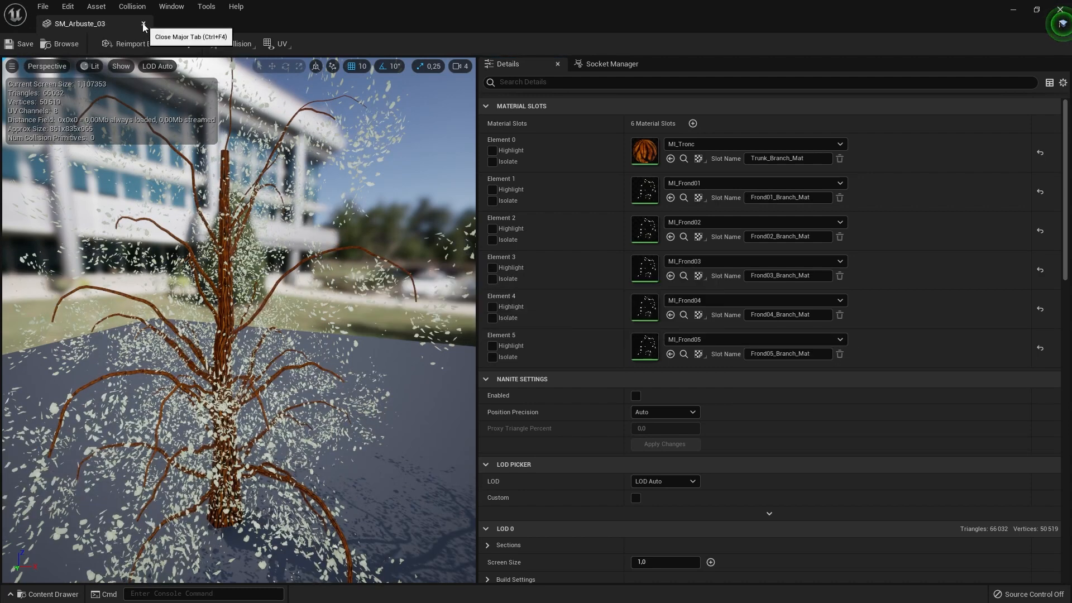
left_click(143, 25)
Open the SM_SapinVivant_01 mesh from the foliage Arbres folder and assign MI_Tronc to its Default_Branch_Mat slot, Element 0
left_click(51, 469)
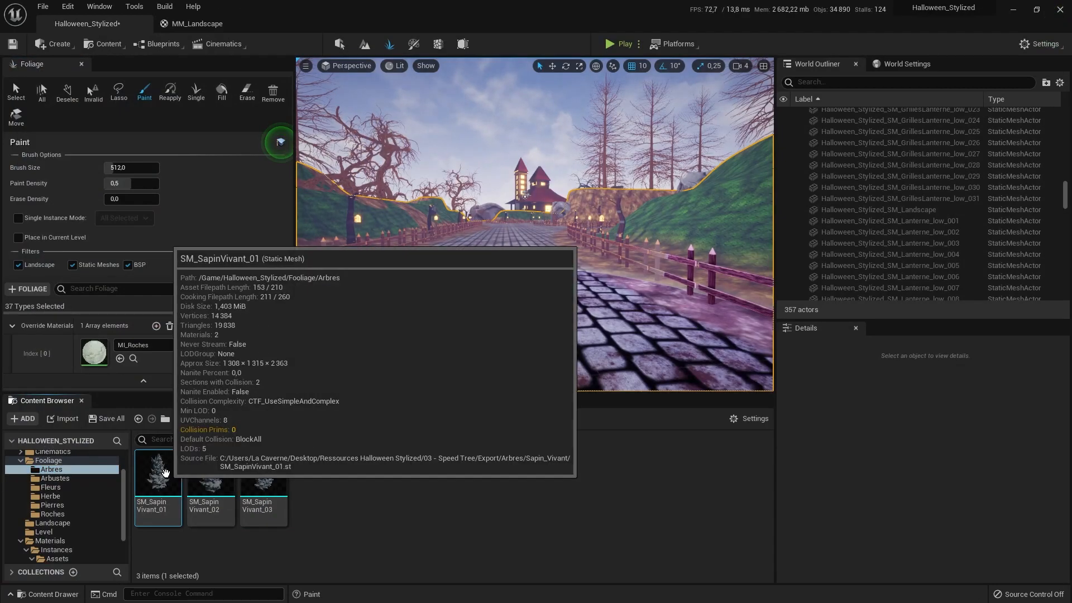
double_click(158, 473)
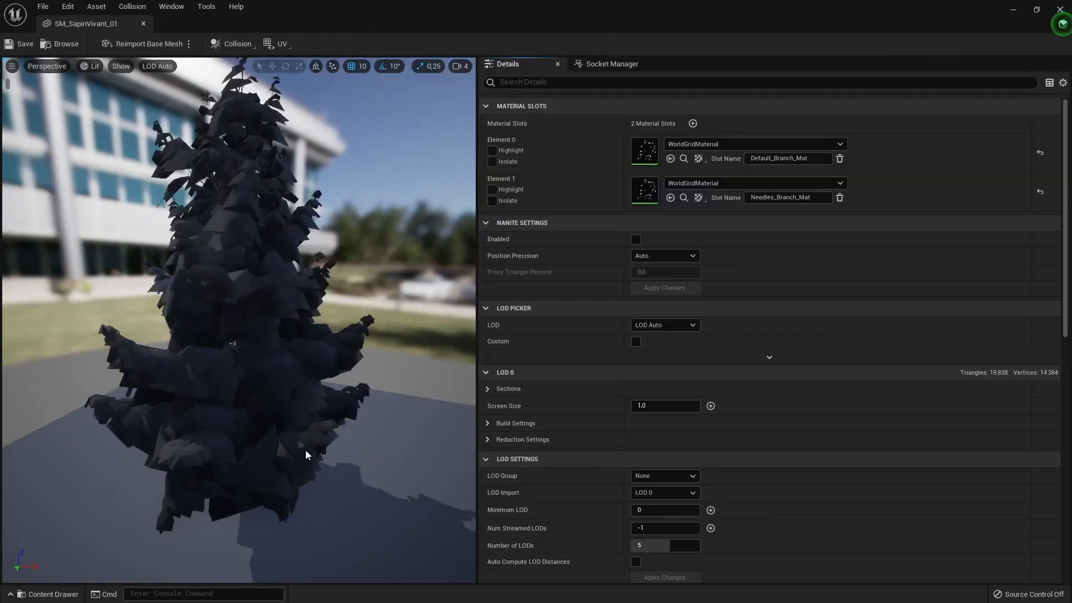
left_click(704, 143)
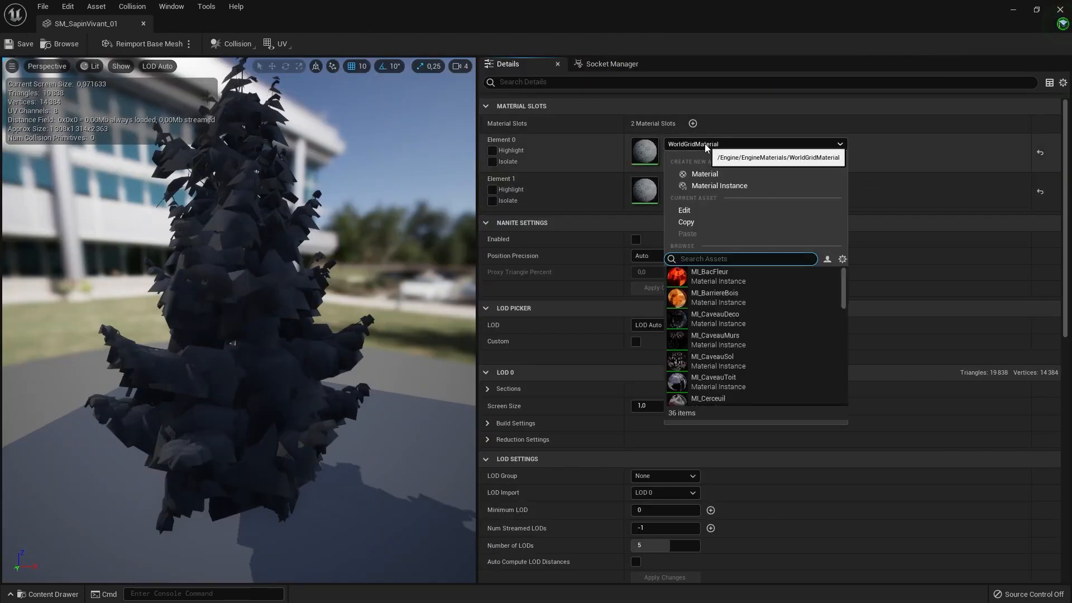
type("f")
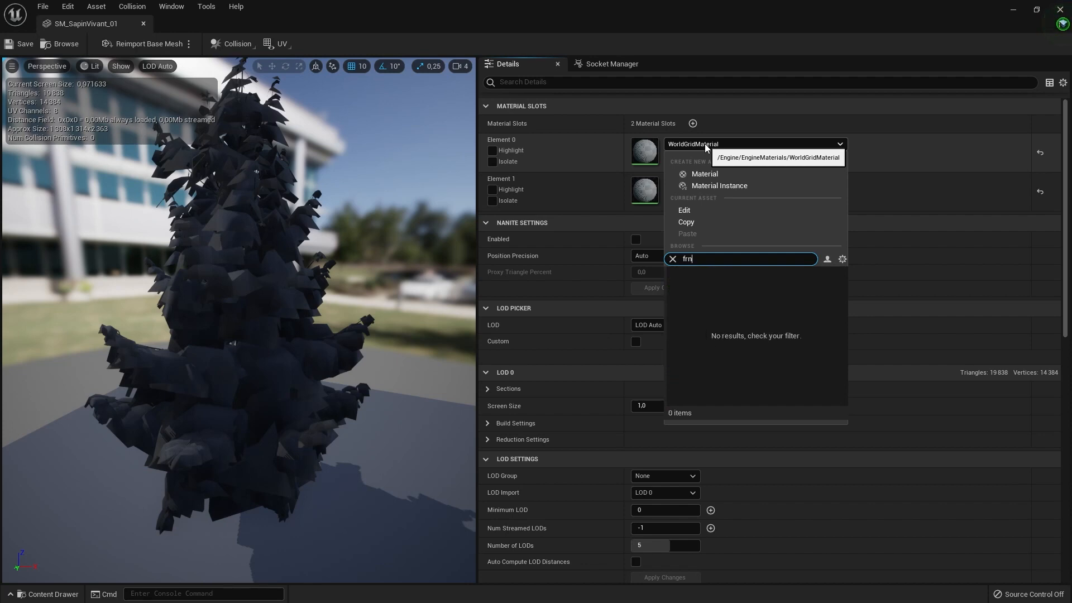
key("BackSpace")
type("tronc")
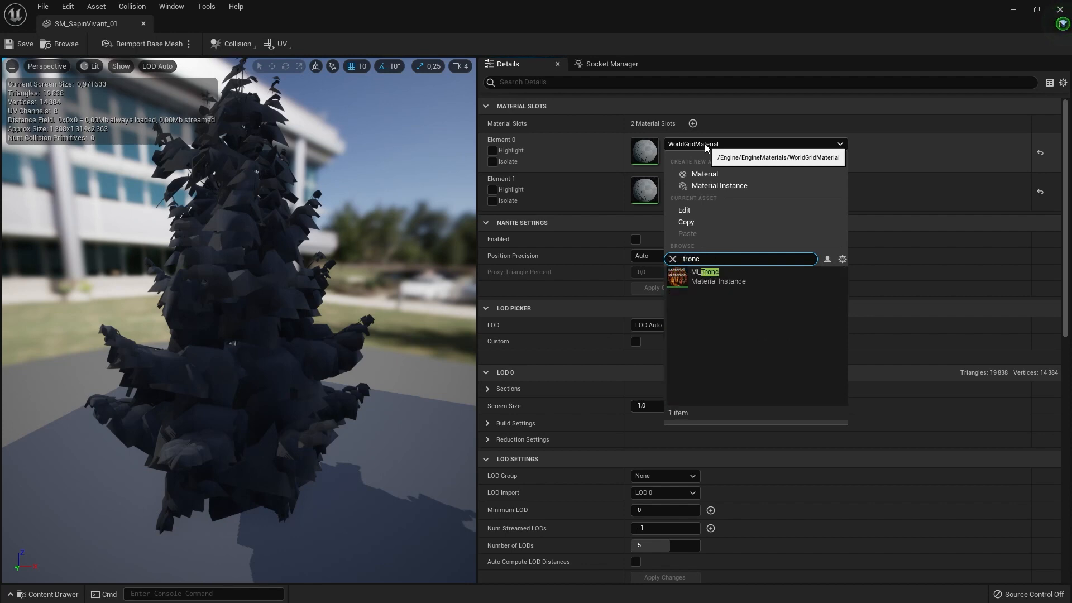
left_click(725, 282)
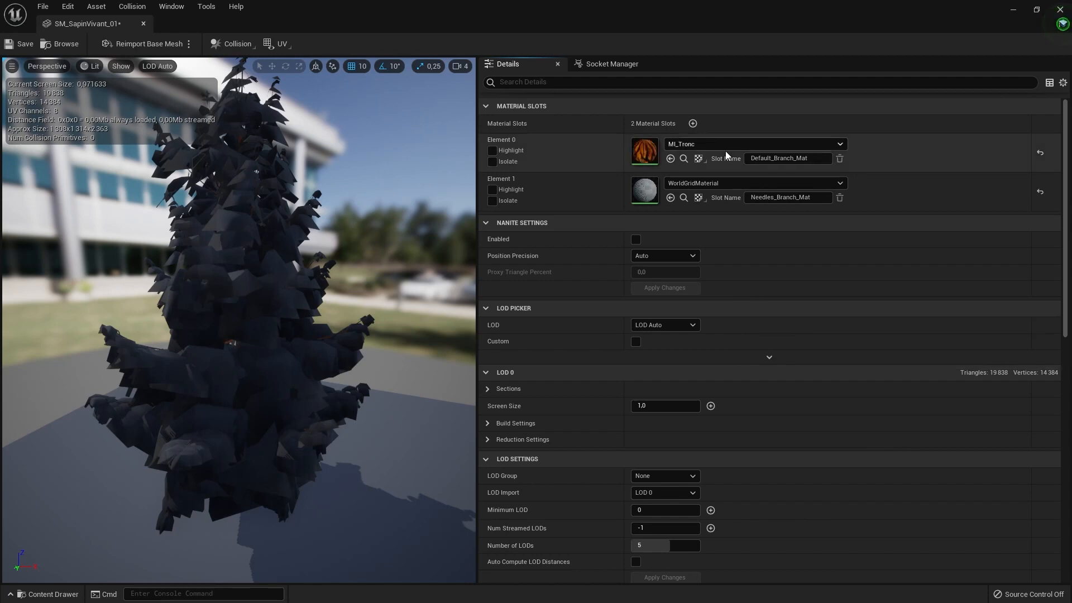
Assign MI_Fooliage to the Needles_Branch_Mat slot of SM_SapinVivant_01, then save the mesh and close its editor
left_click(732, 183)
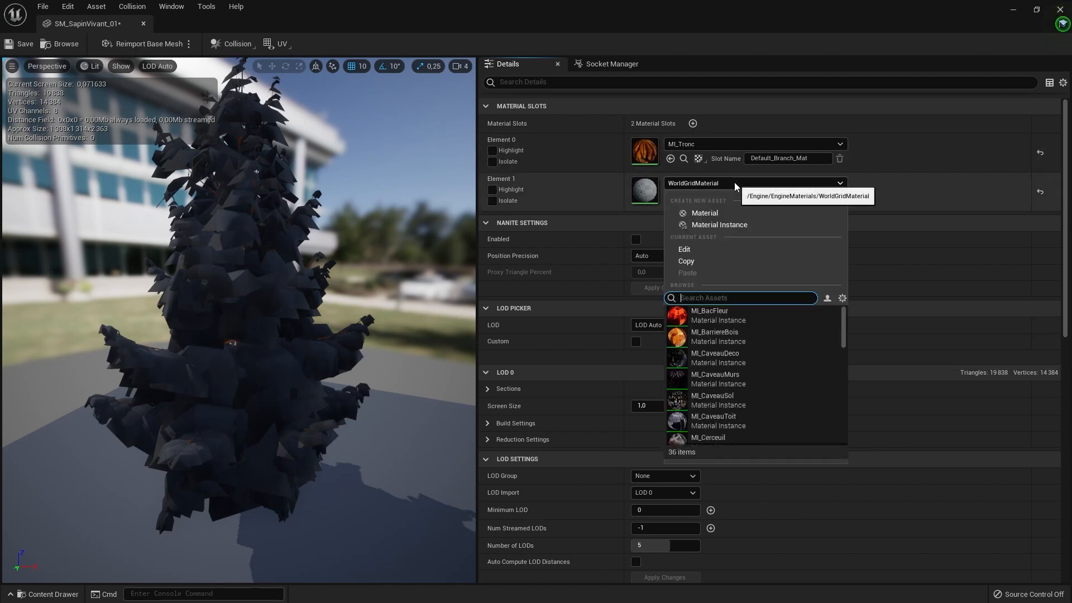
type("doo")
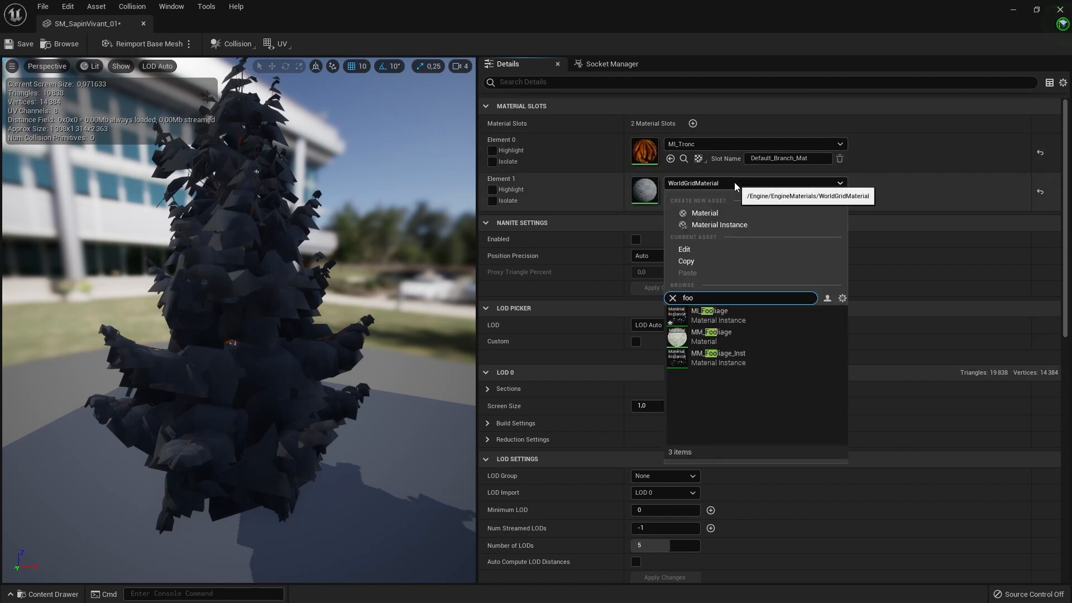
left_click(734, 313)
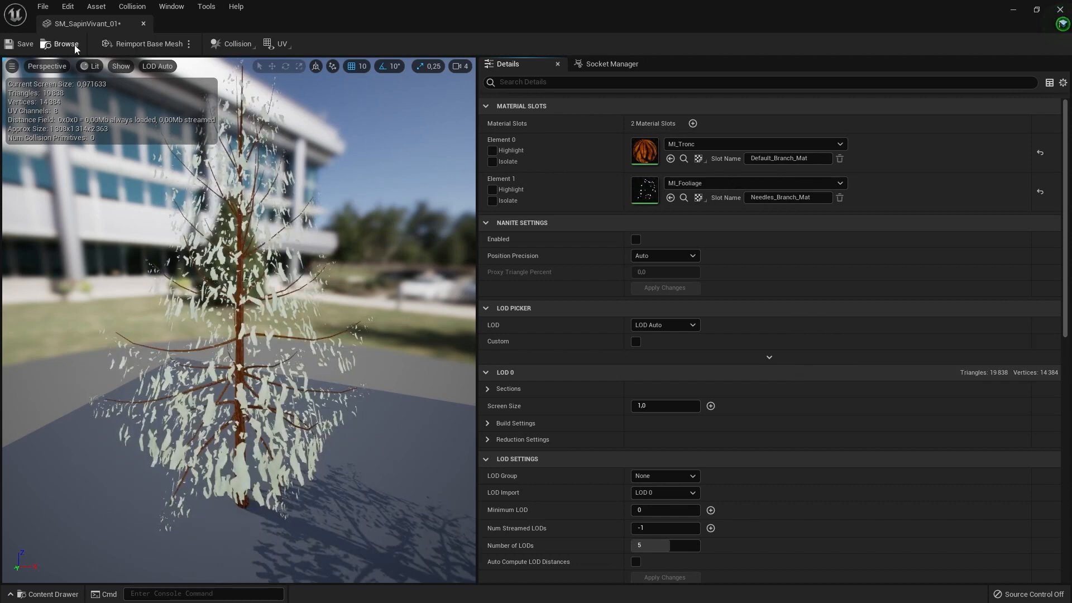
left_click(25, 44)
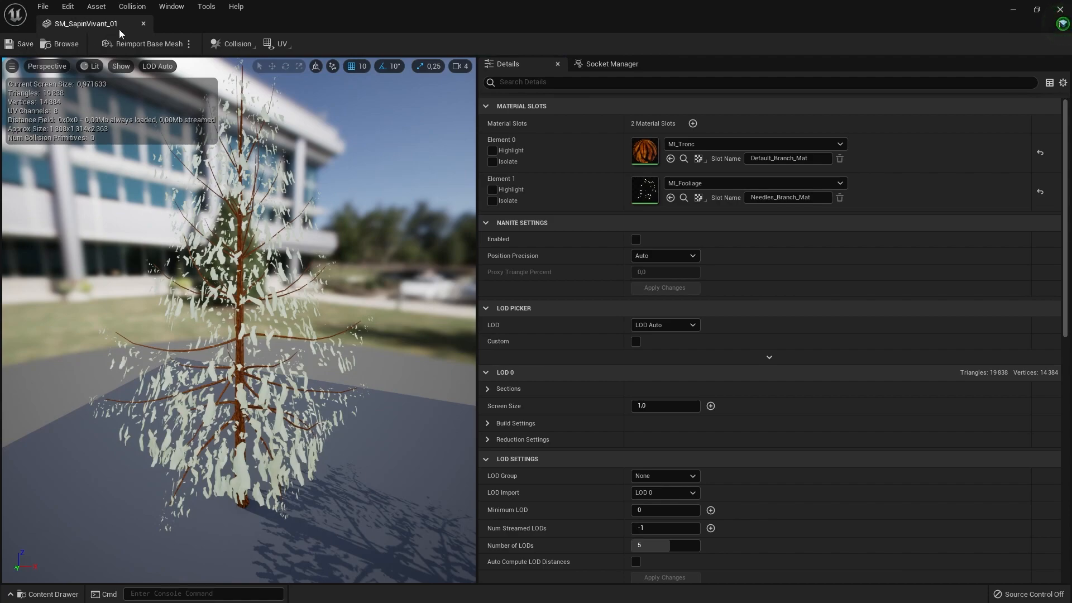
left_click(142, 23)
Open the SM_SapinVivant_02 mesh and assign MI_Tronc to its Default_Branch_Mat slot, Element 0
double_click(211, 474)
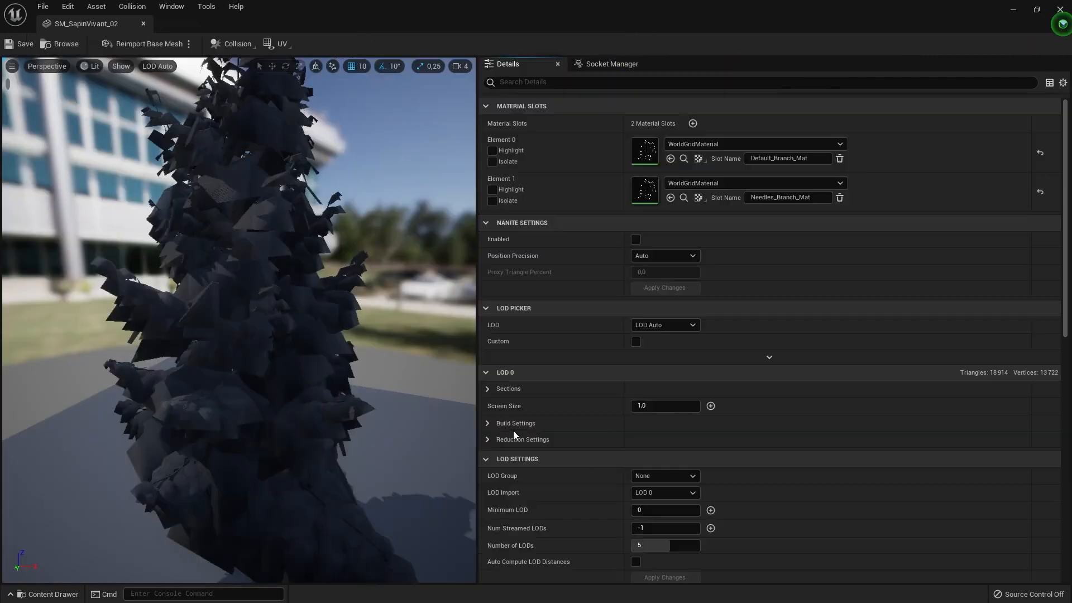
left_click(779, 145)
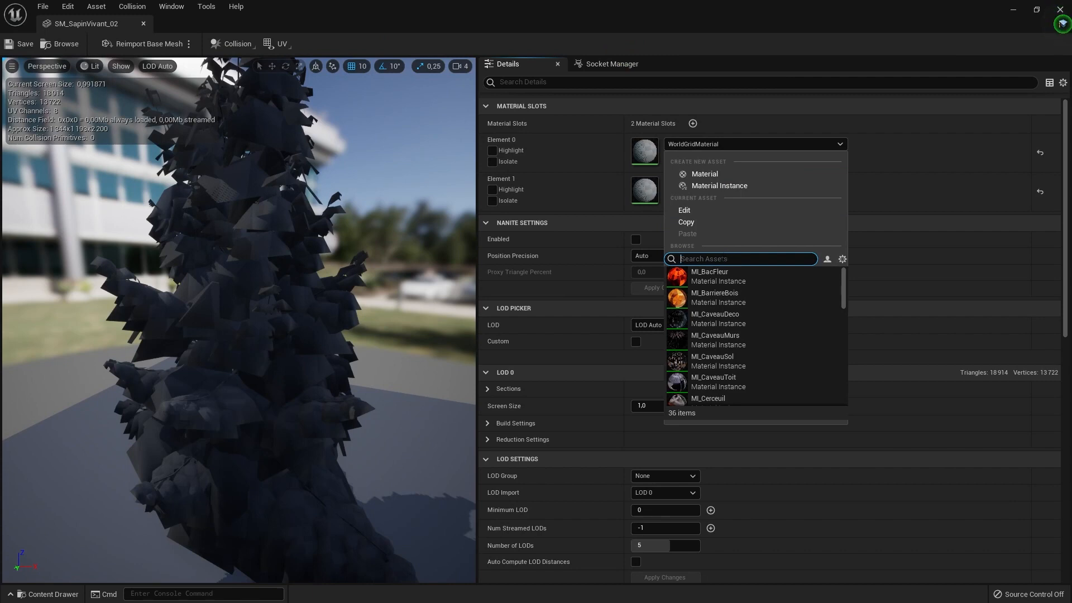
type("tr")
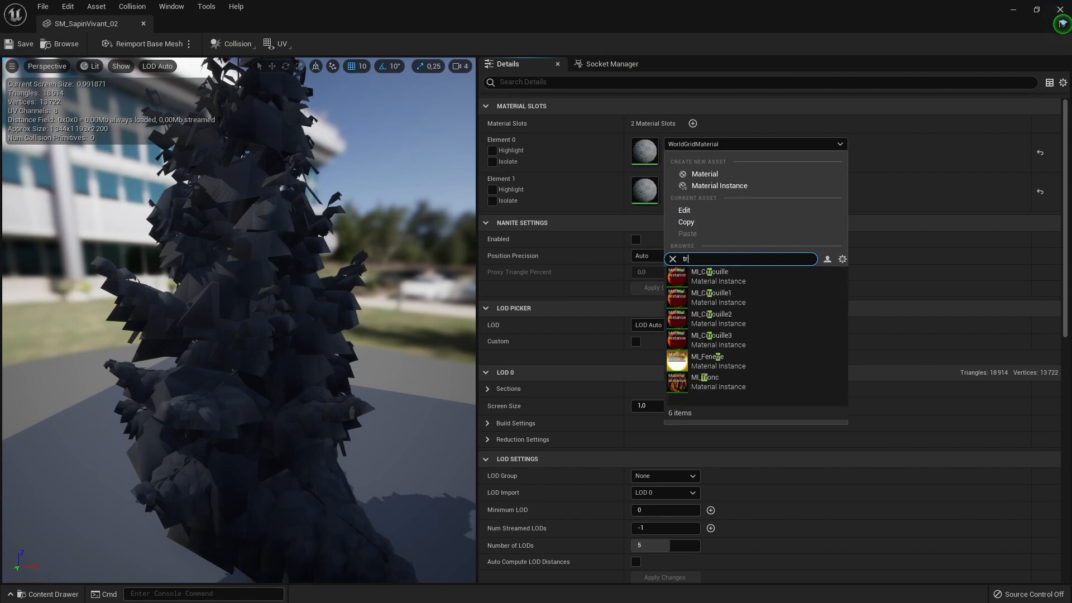
type("onc")
left_click(740, 271)
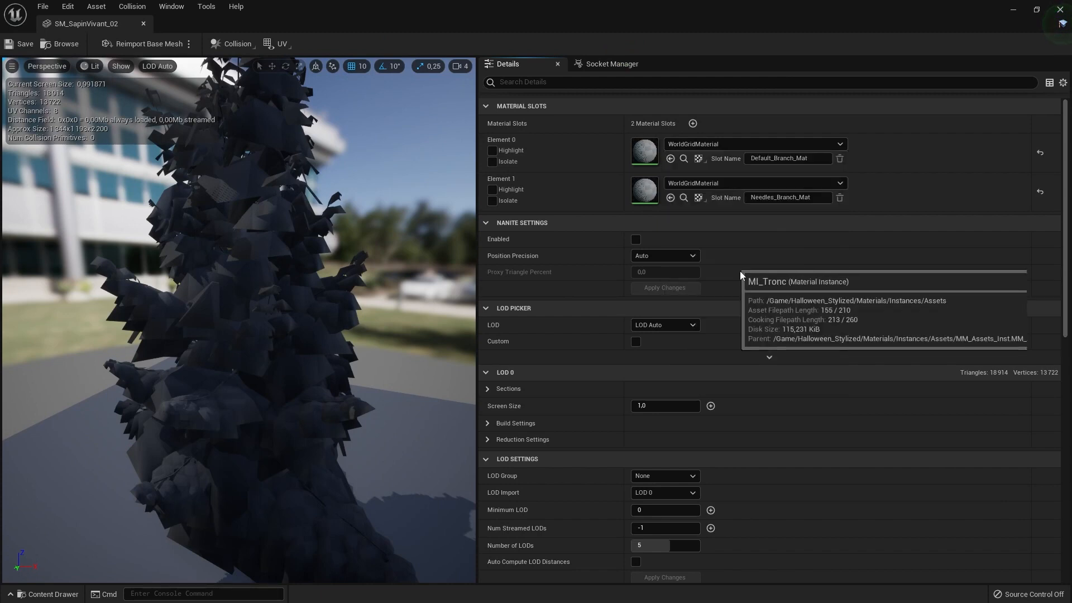
Assign MI_Fooliage to the Needles_Branch_Mat slot, Element 1, of the SM_SapinVivant_02 mesh
left_click(738, 182)
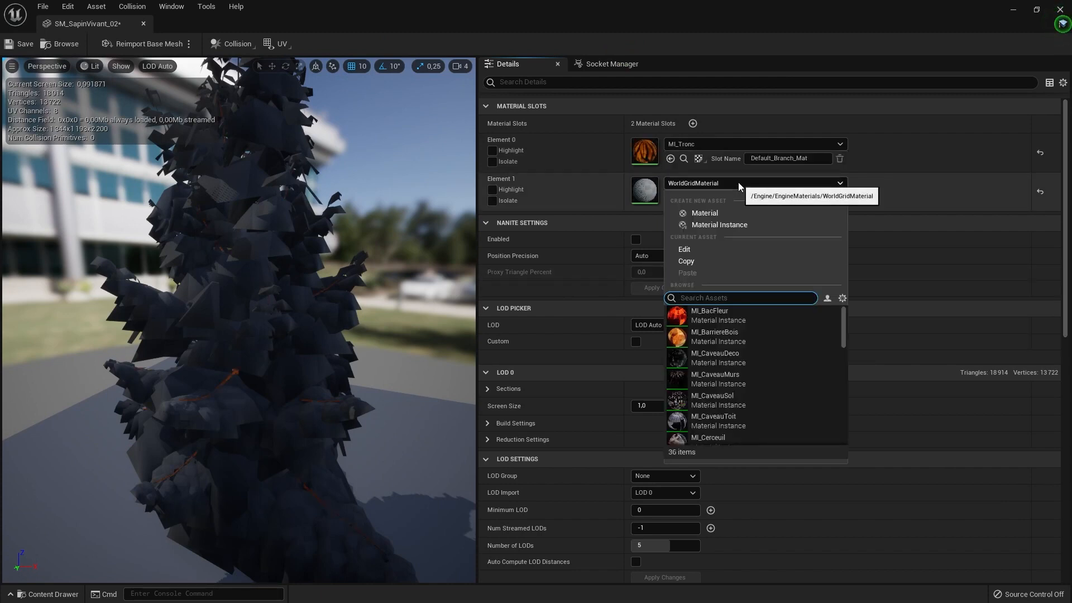
type("fooli")
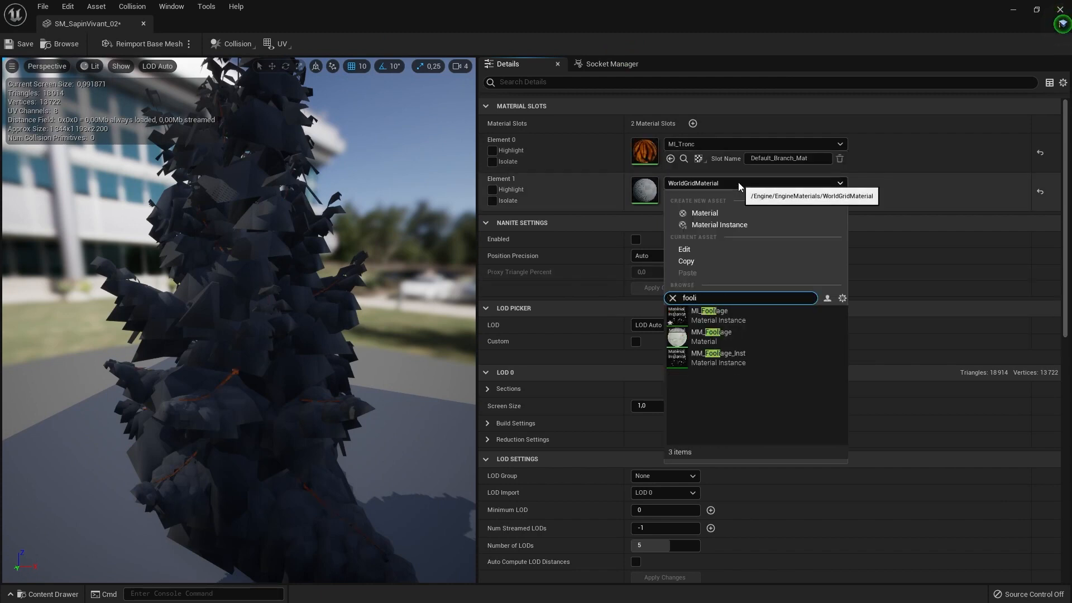
left_click(732, 311)
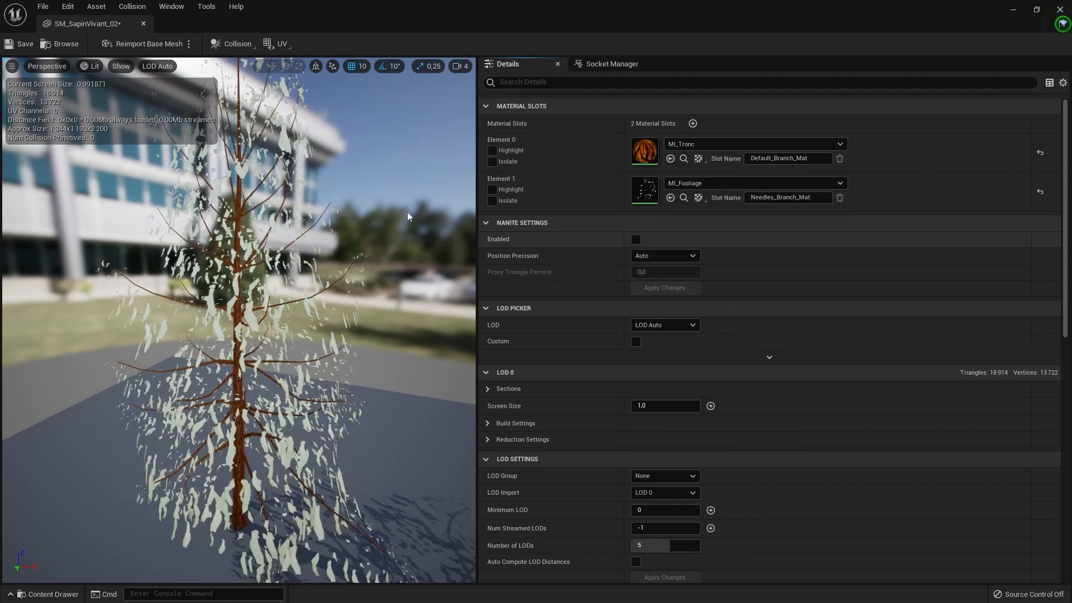
Save and close the SM_SapinVivant_02 mesh and open SM_SapinVivant_03 from the same folder
key("ctrl+s")
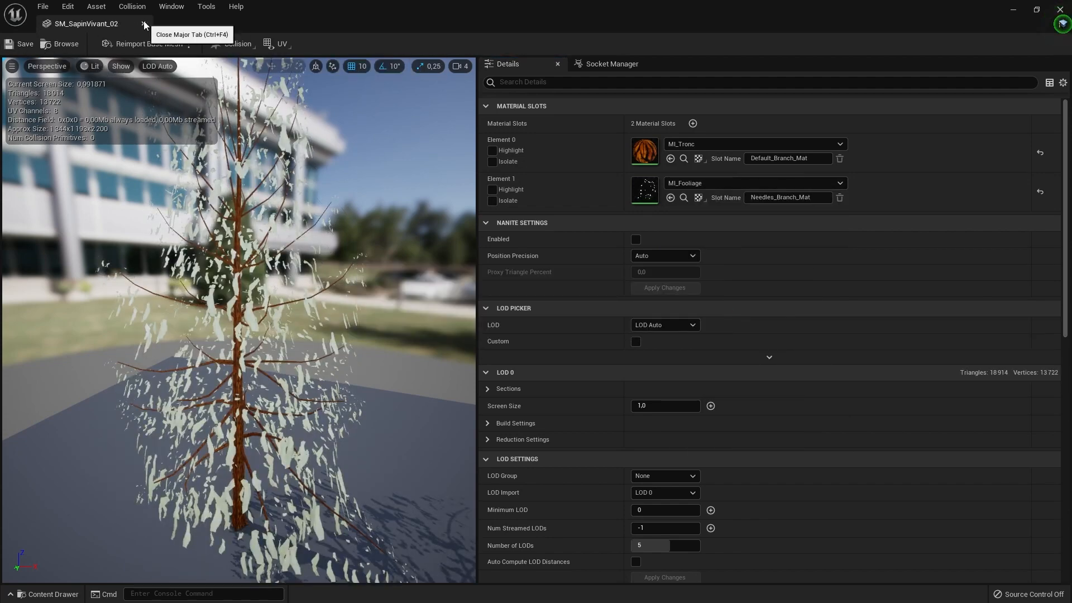
left_click(143, 23)
double_click(263, 481)
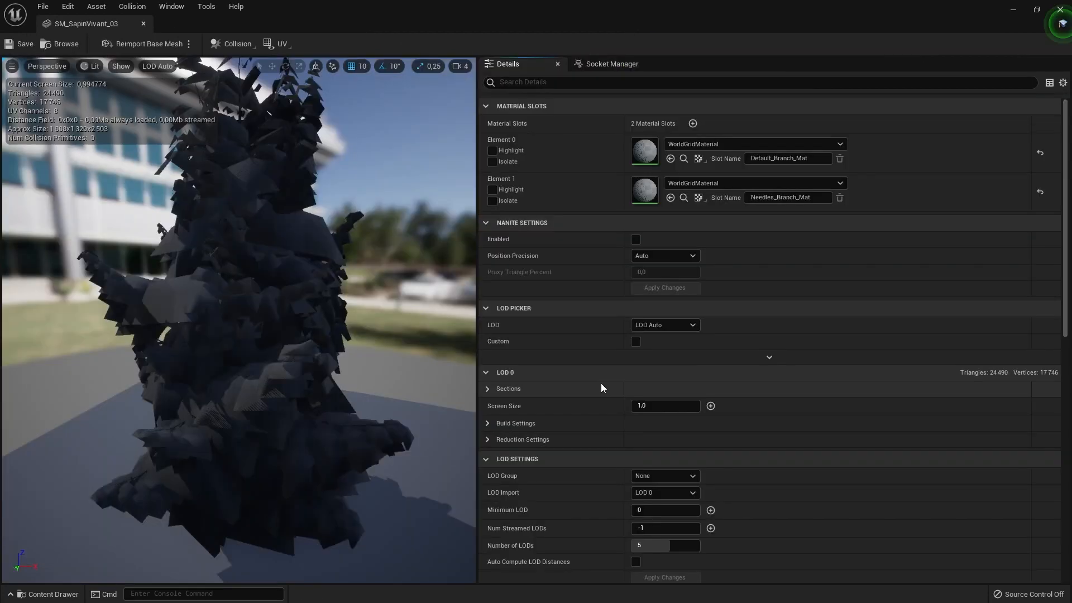
left_click(743, 144)
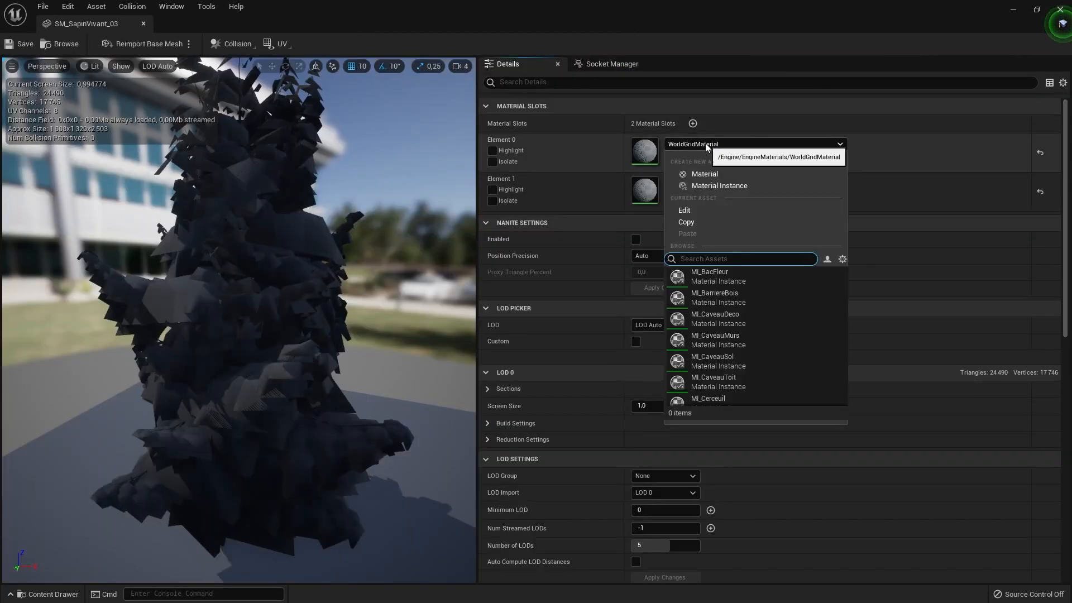
type("bac")
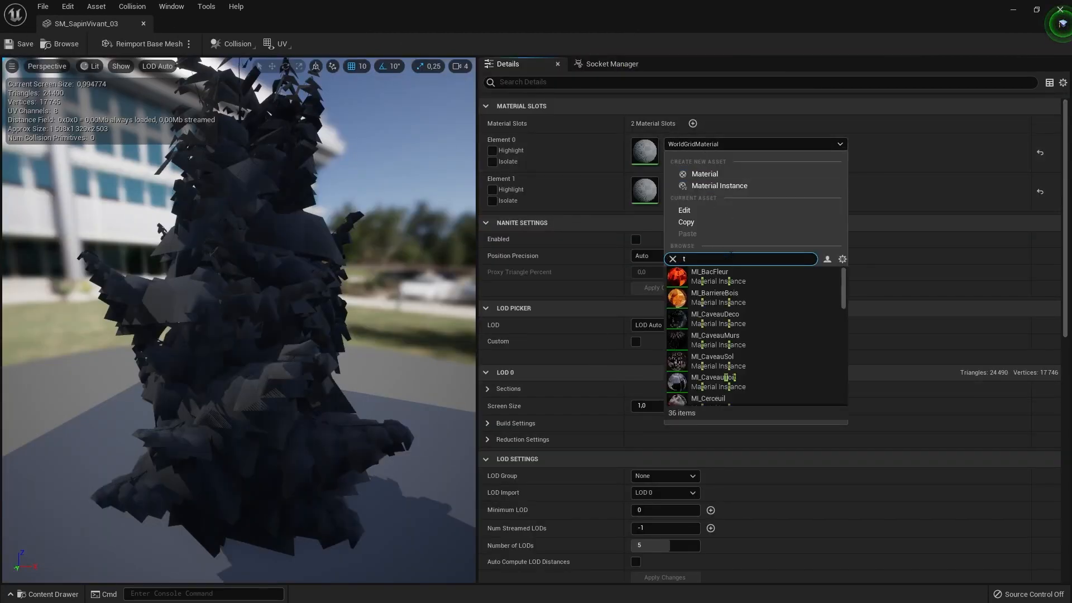
key("Return")
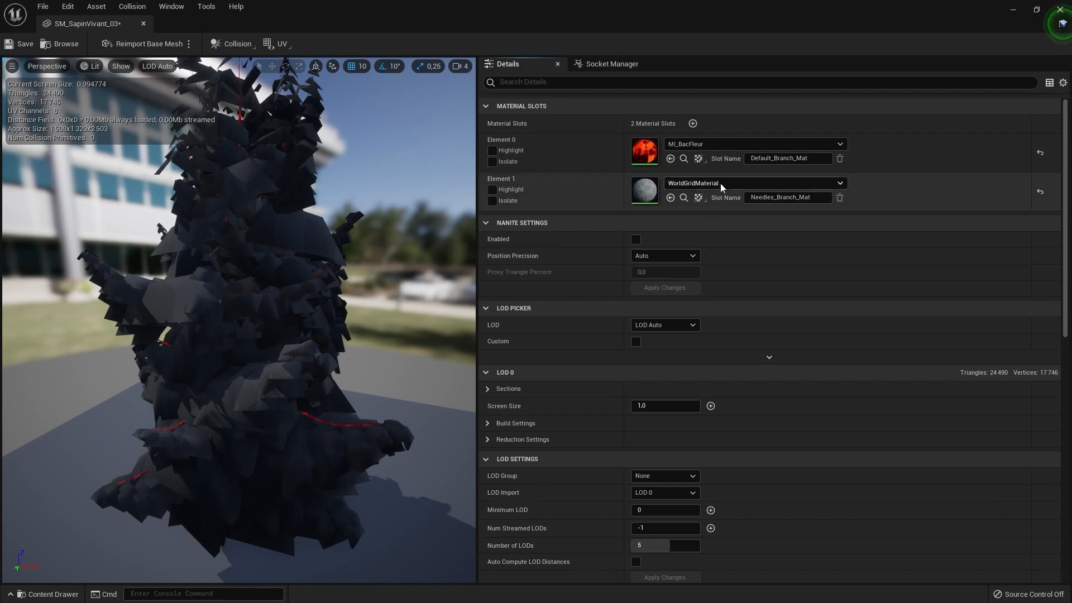
Assign MI_Tronc to the Default_Branch_Mat slot, Element 0, of the SM_SapinVivant_03 mesh
left_click(725, 145)
type("onc")
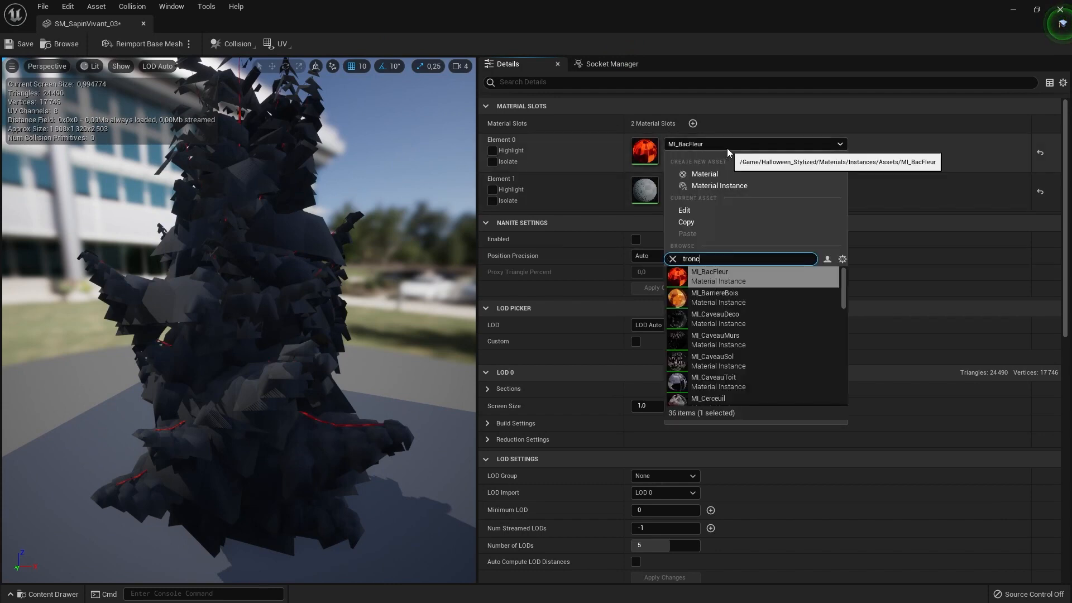
left_click(726, 274)
Assign MI_Fooliage to the Needles_Branch_Mat slot of SM_SapinVivant_03, then save the mesh and close its editor
left_click(716, 183)
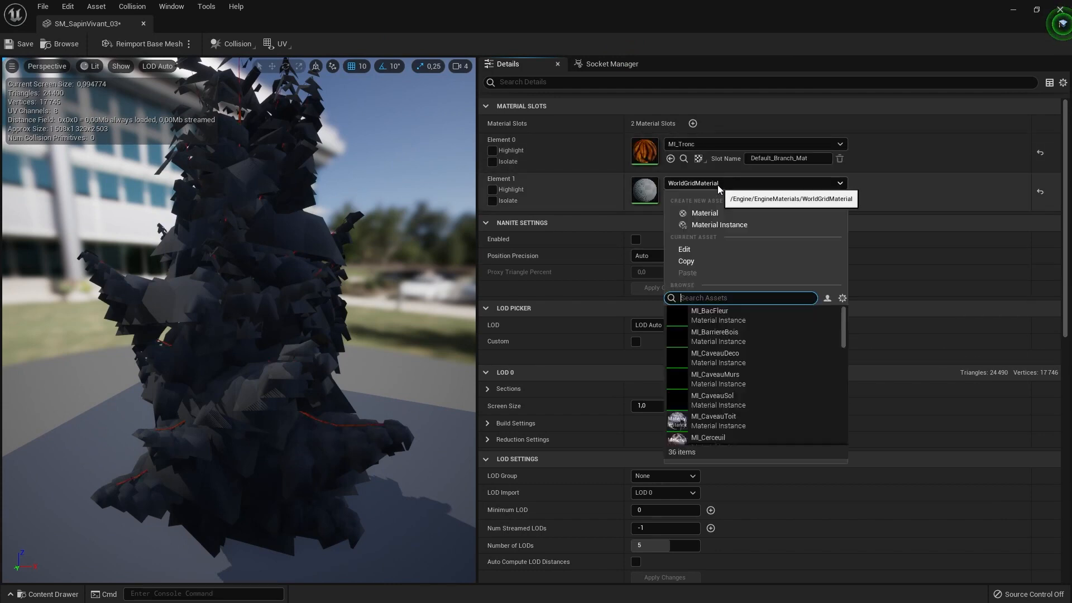
type("foolia")
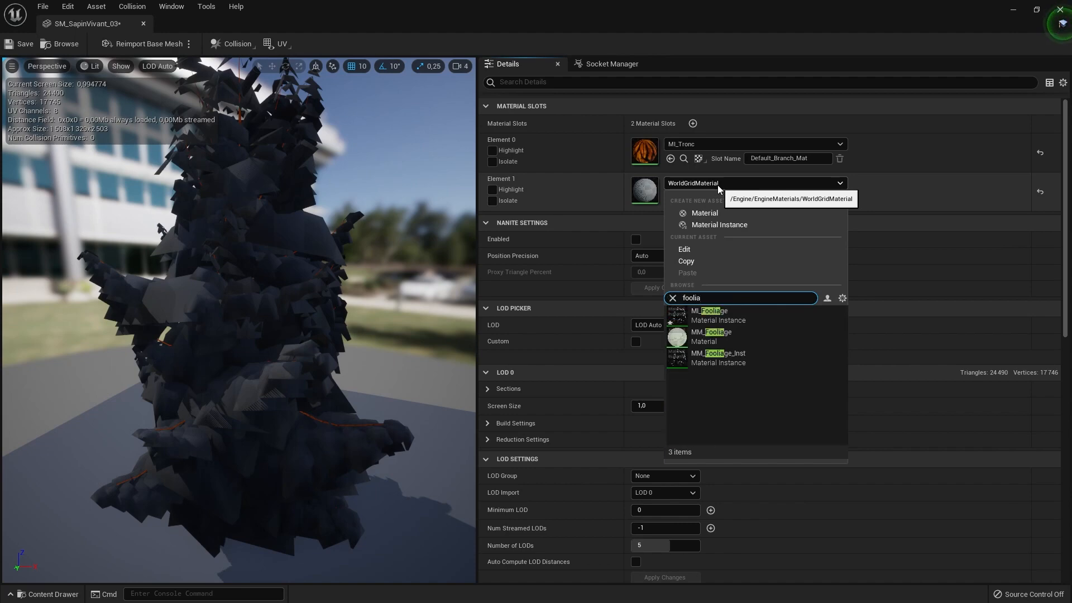
left_click(739, 308)
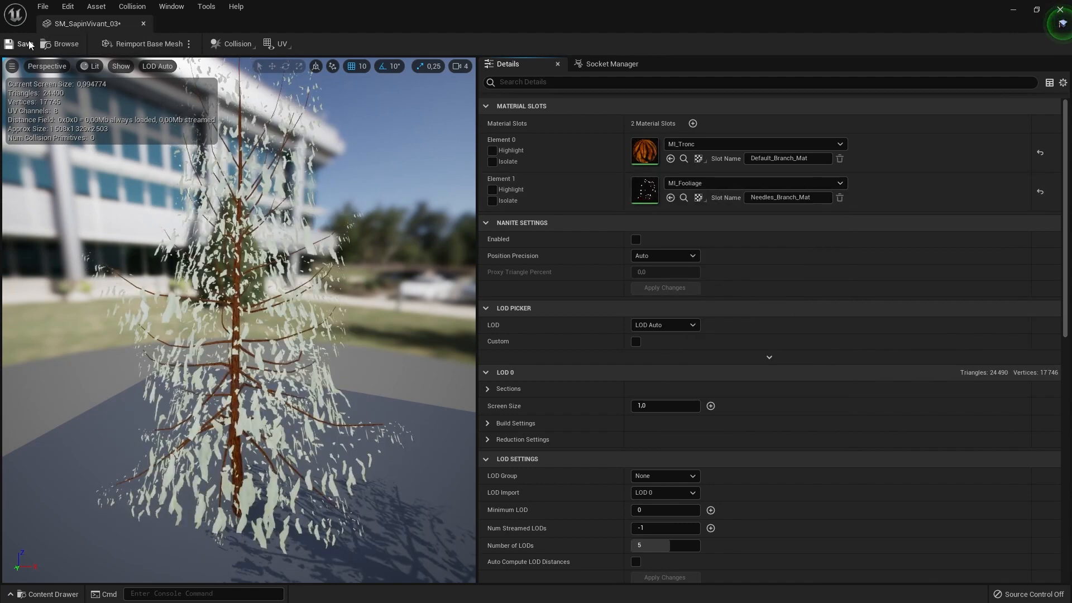
key("ctrl+s")
left_click(144, 22)
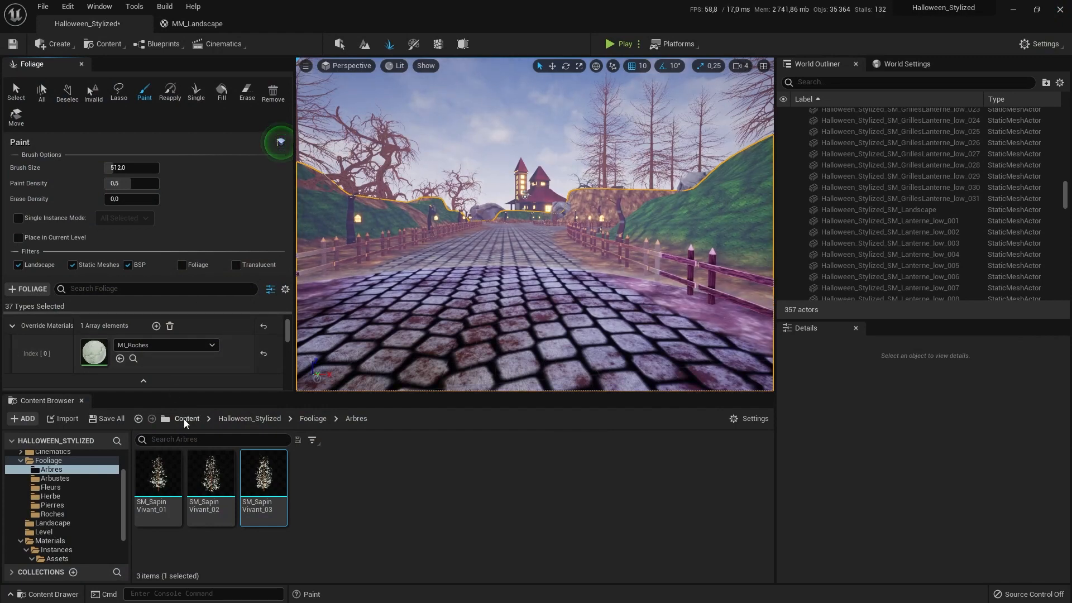
Delete the empty Citrouille folder from Halloween_Stylized/Assets
scroll(71, 516, "up", 3)
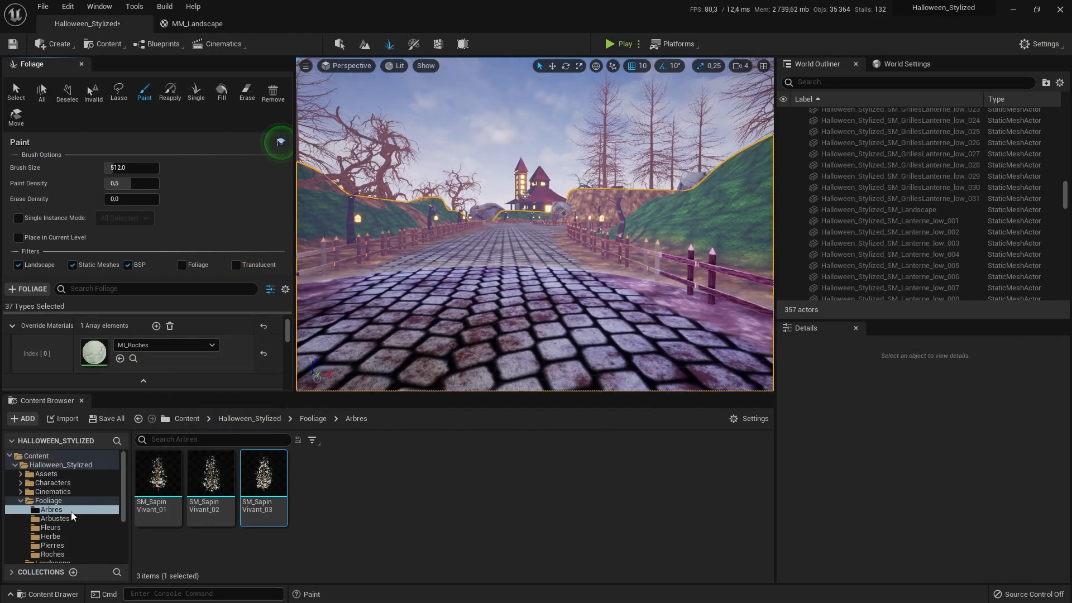
left_click(51, 476)
double_click(392, 486)
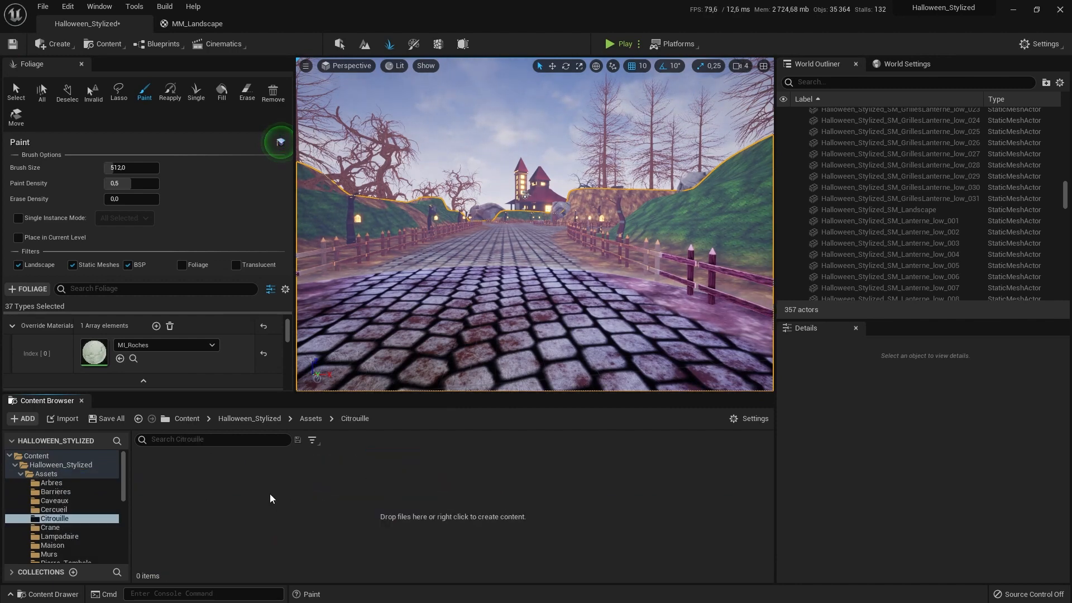
scroll(84, 479, "down", 5)
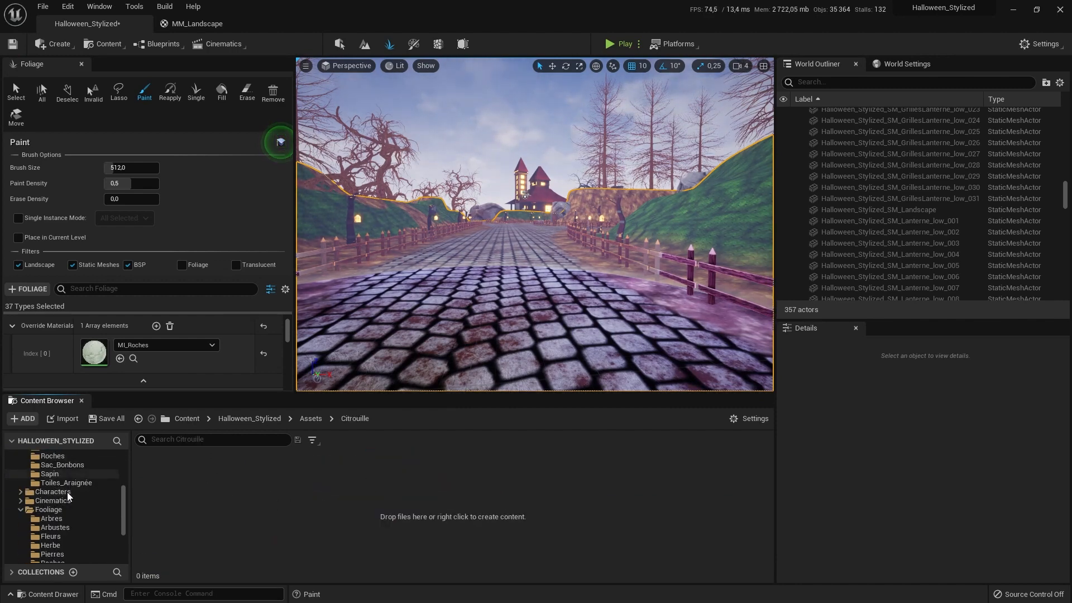
scroll(68, 496, "up", 3)
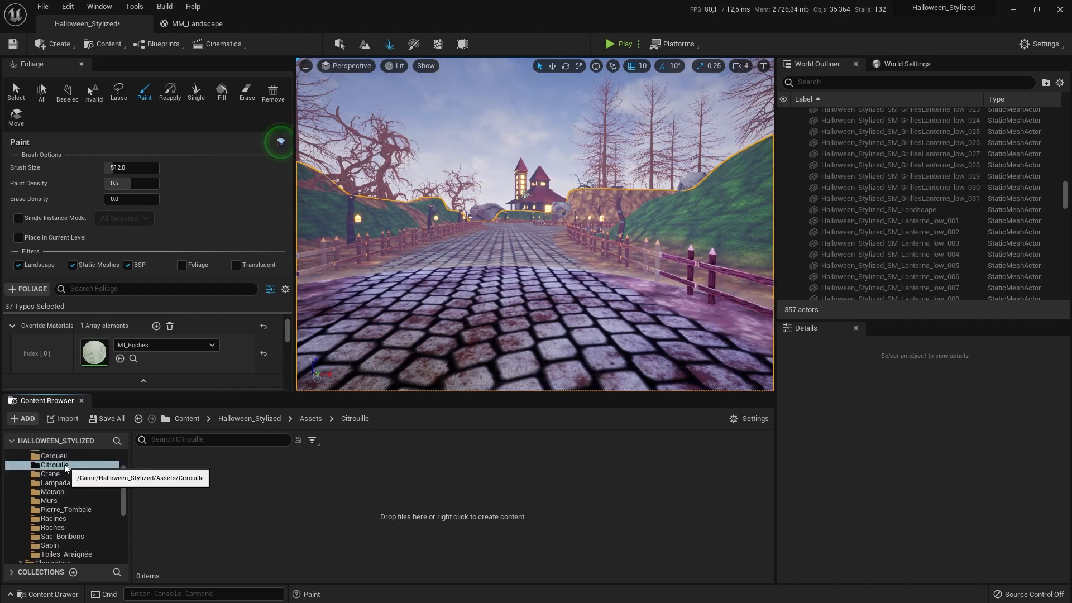
right_click(66, 468)
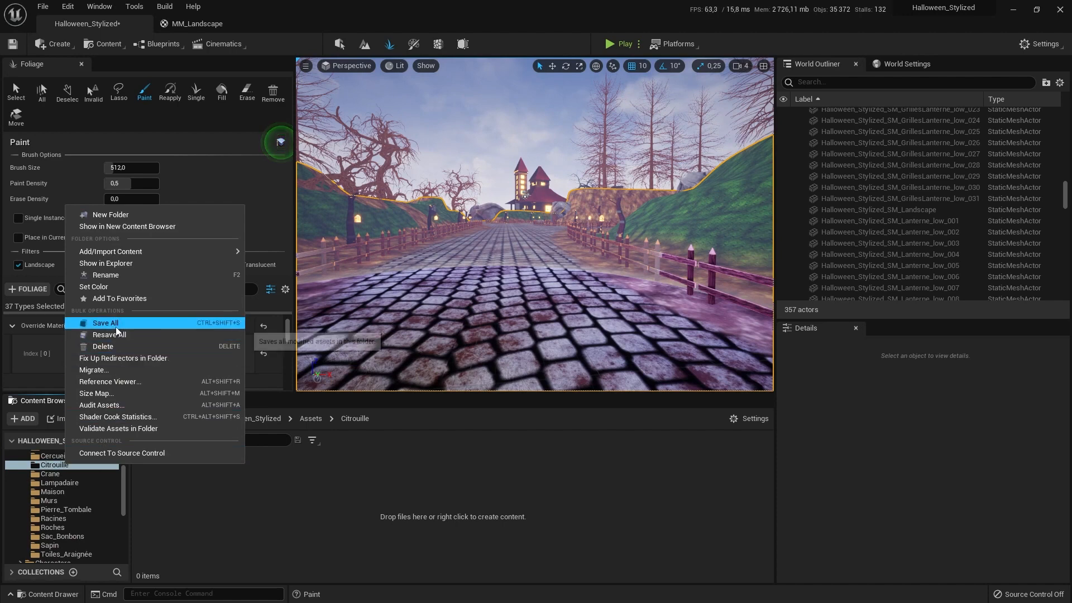
left_click(116, 347)
left_click(144, 377)
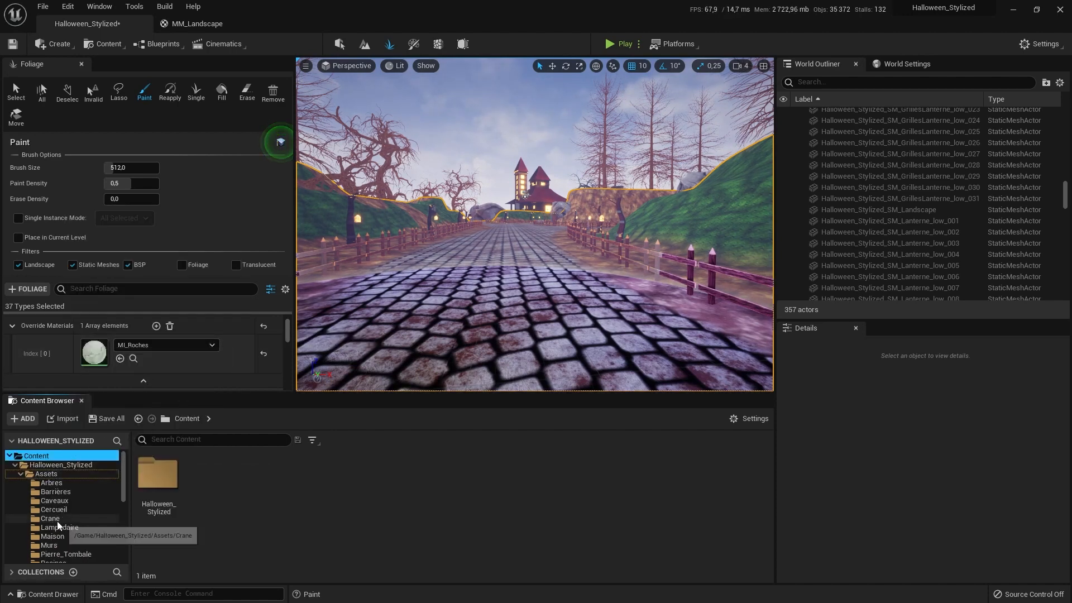
Create a folder named Citrouilles inside the Fooliage folder and open it
scroll(62, 530, "down", 2)
scroll(62, 535, "down", 3)
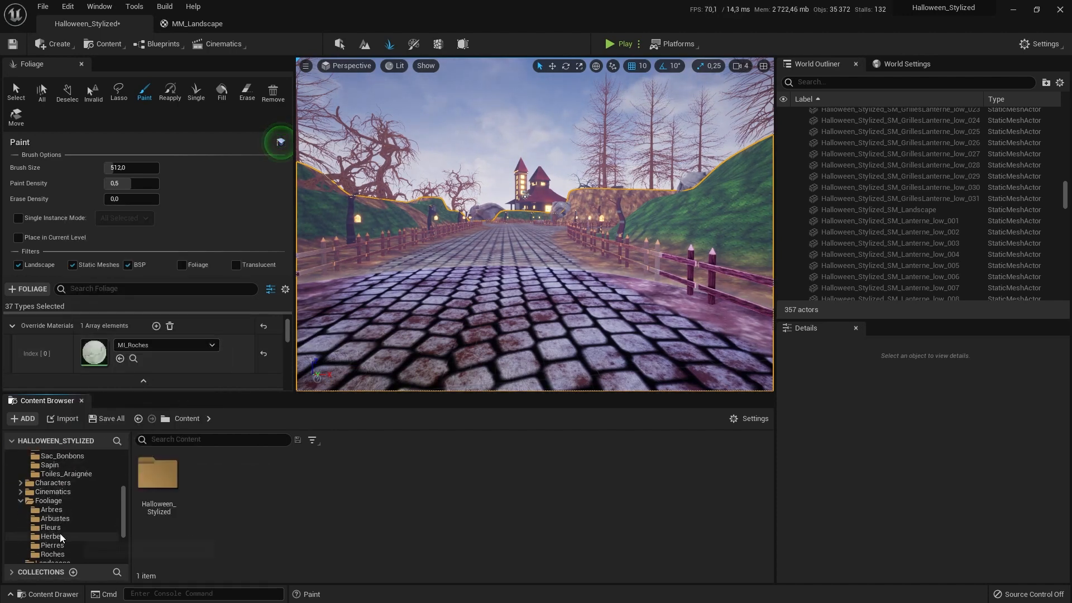
left_click(48, 464)
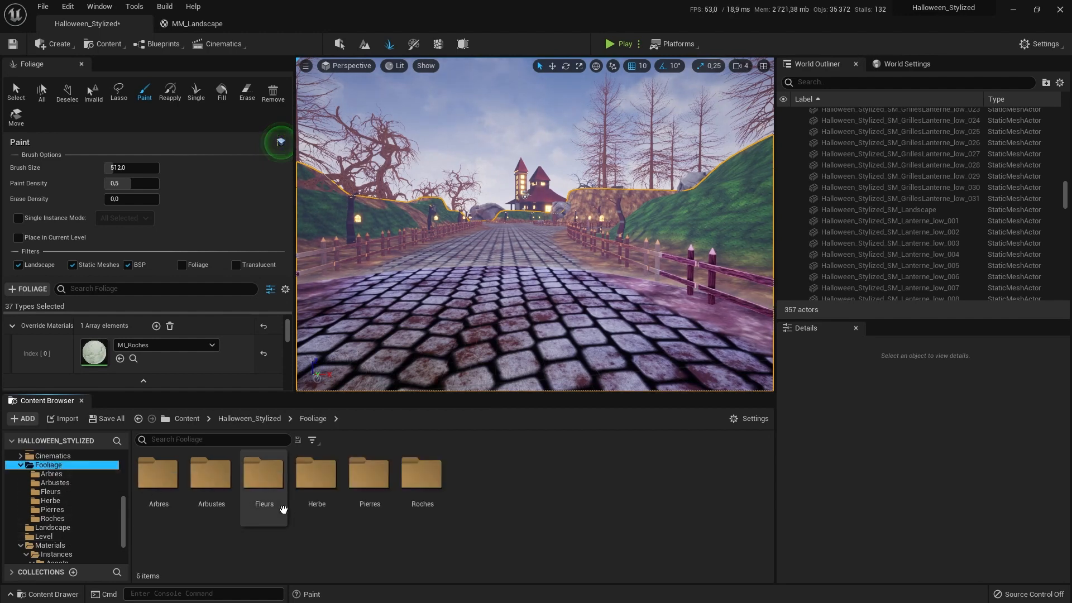
right_click(301, 537)
left_click(346, 208)
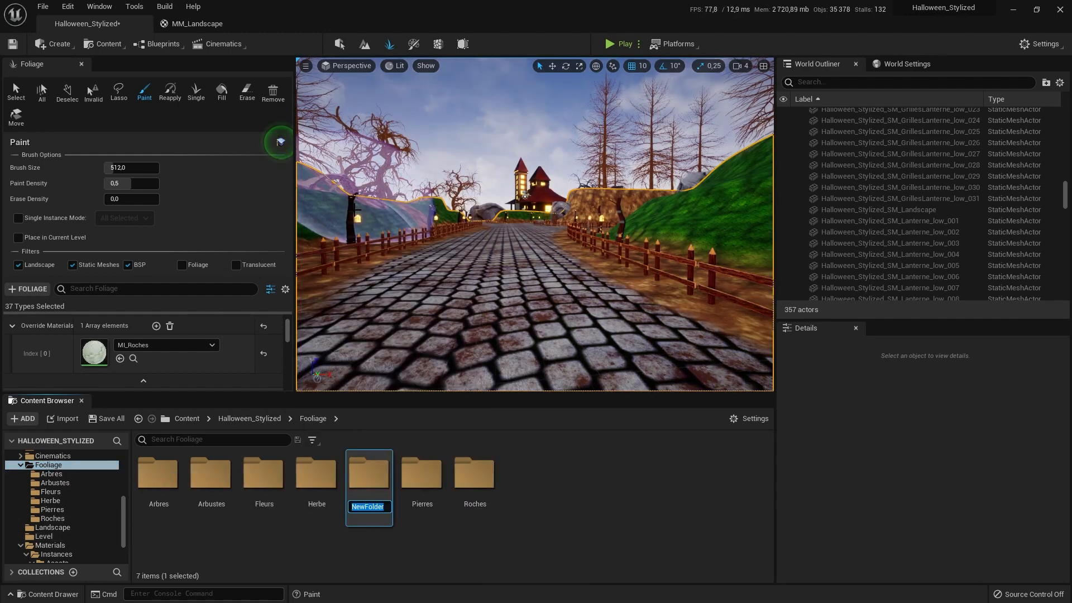
type("Citrouilles")
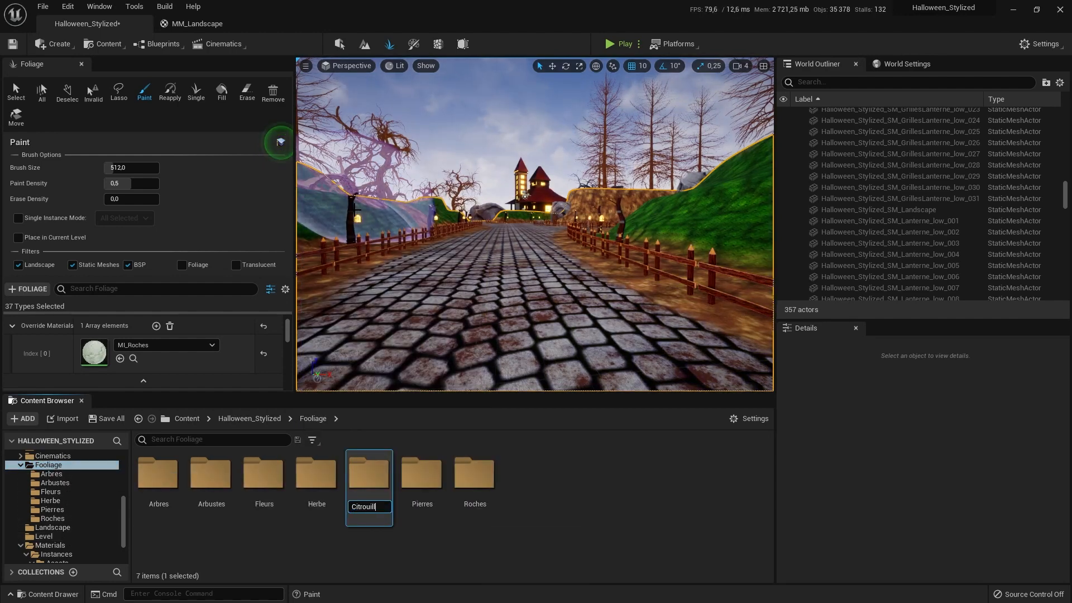
key("Return")
double_click(264, 478)
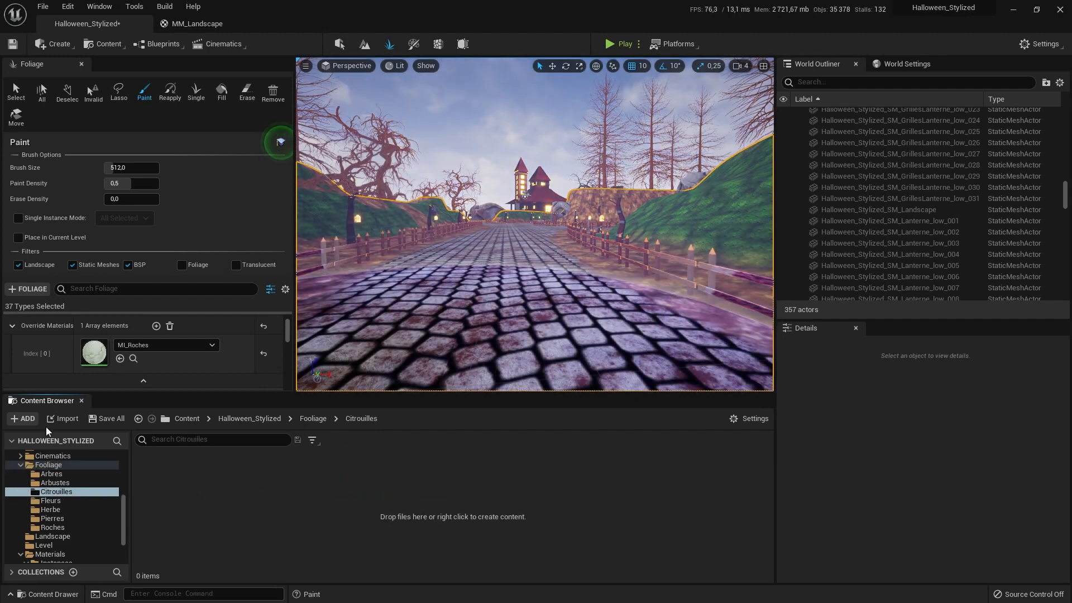
Import all meshes of SM_Citrouille_UE.fbx from 01 - Blend/Export/Unreal into the Citrouilles folder, without creating materials
left_click(63, 418)
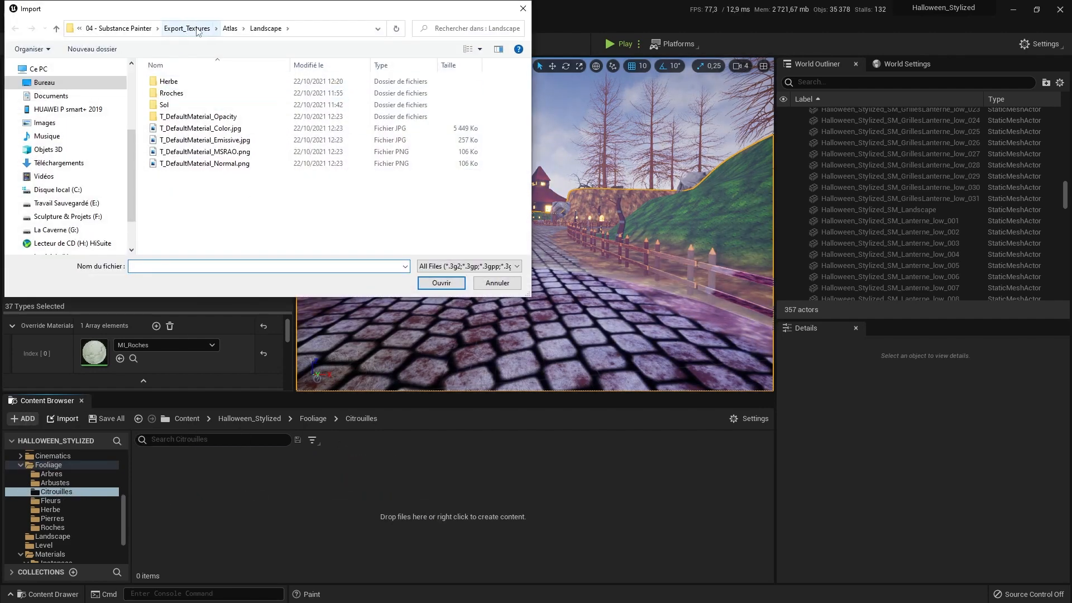
left_click(190, 29)
left_click(285, 28)
left_click(192, 29)
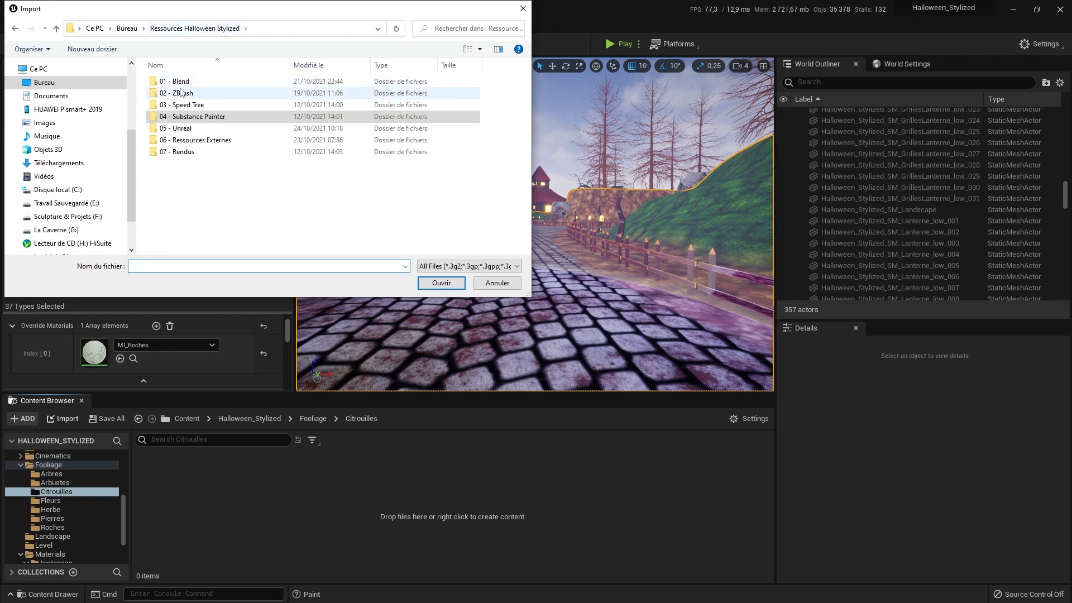
double_click(174, 81)
double_click(174, 104)
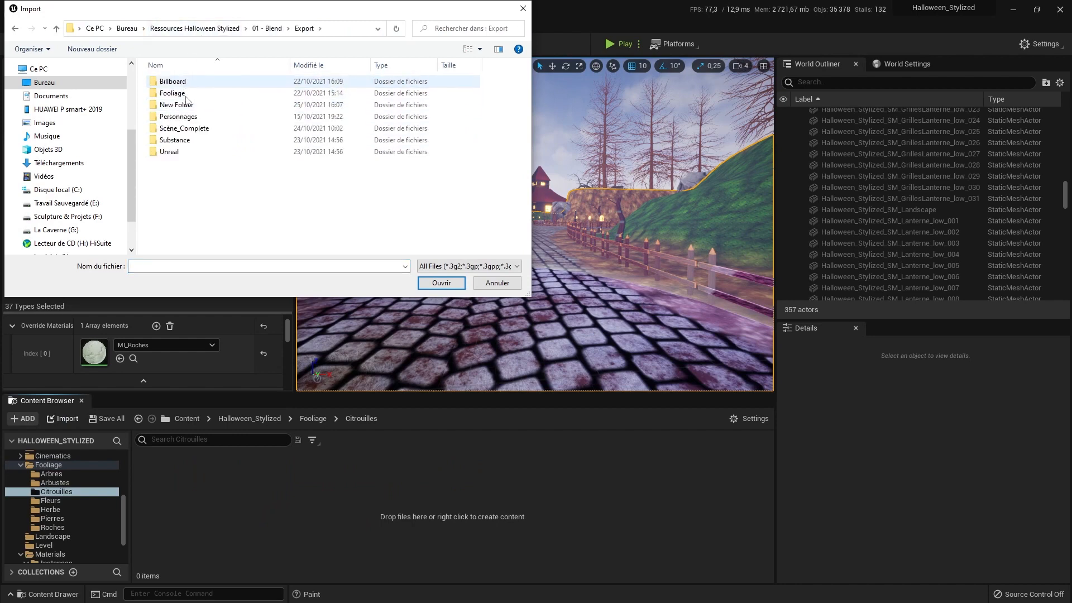
double_click(173, 151)
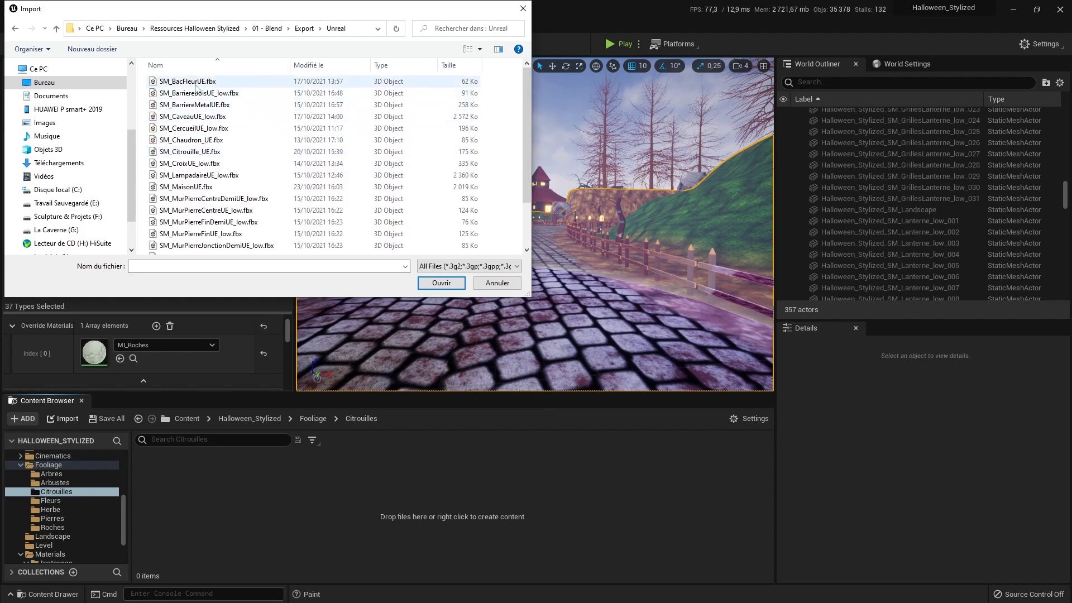
double_click(195, 151)
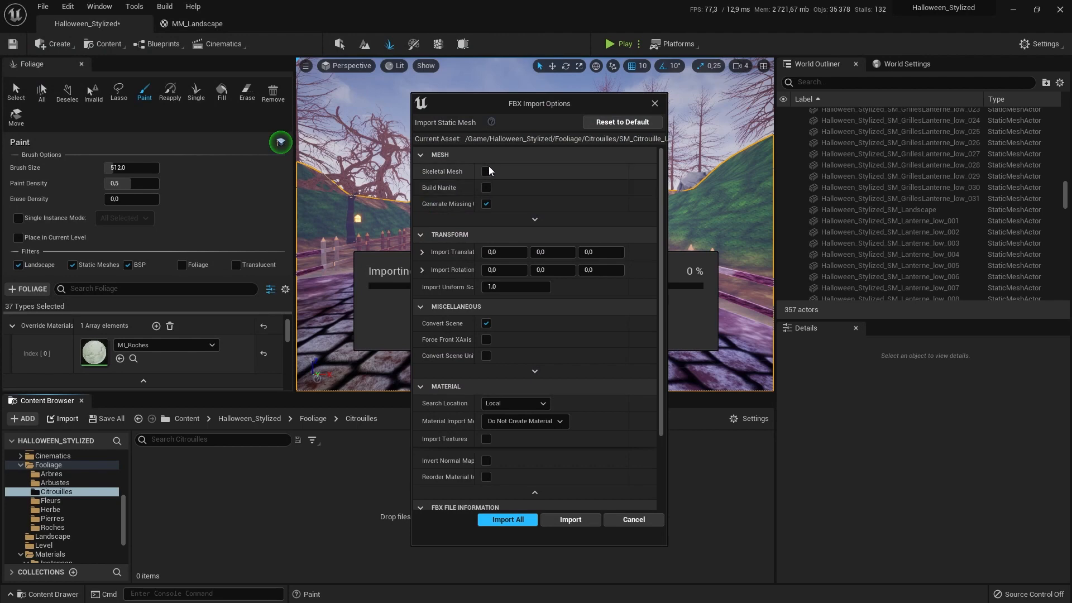
left_click(508, 520)
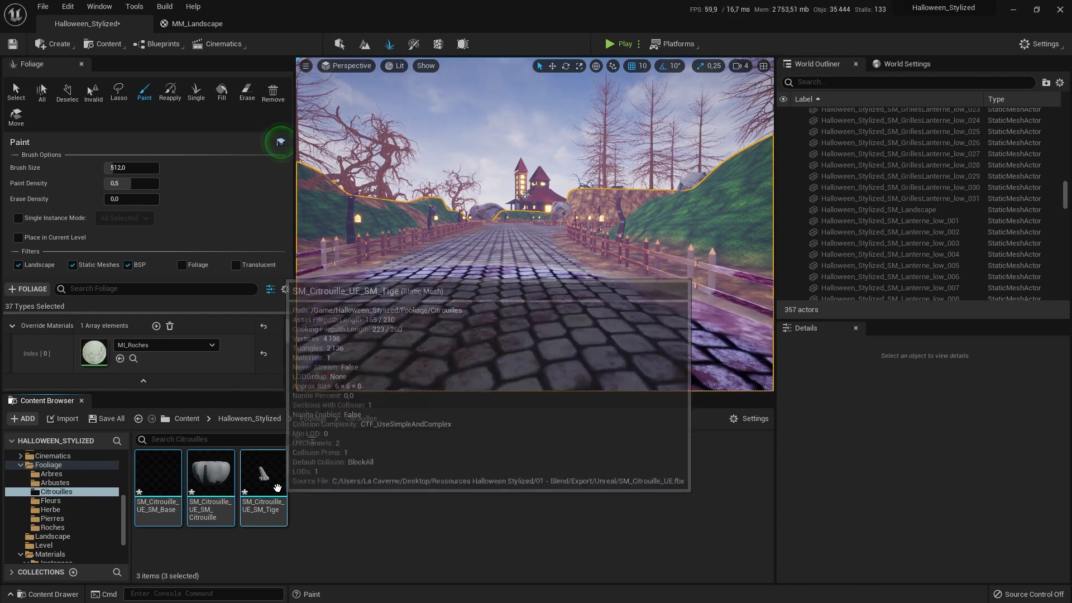
right_click(267, 483)
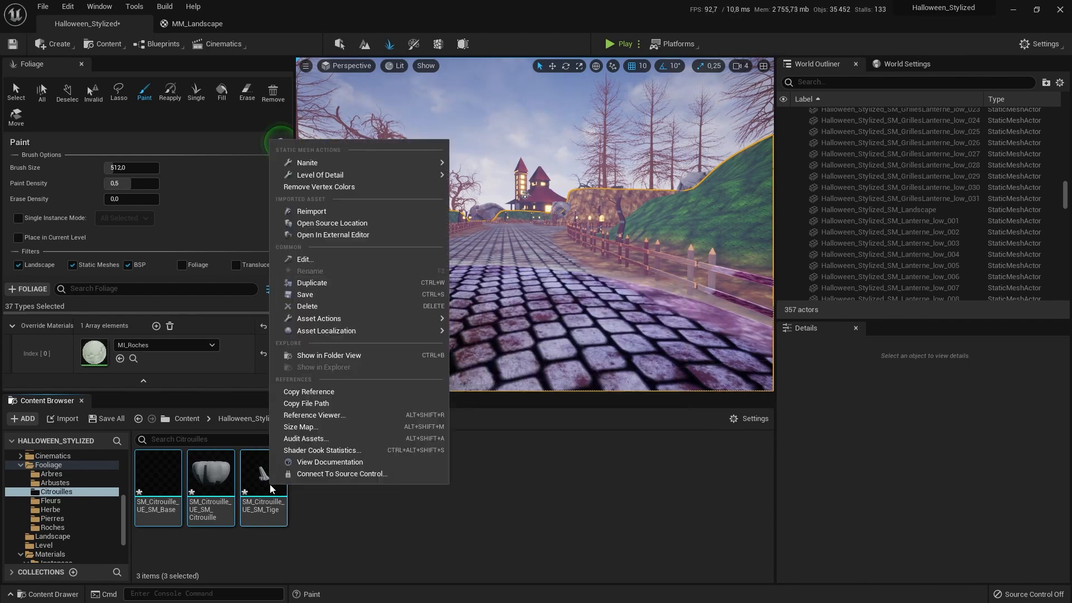
mouse_move(393, 321)
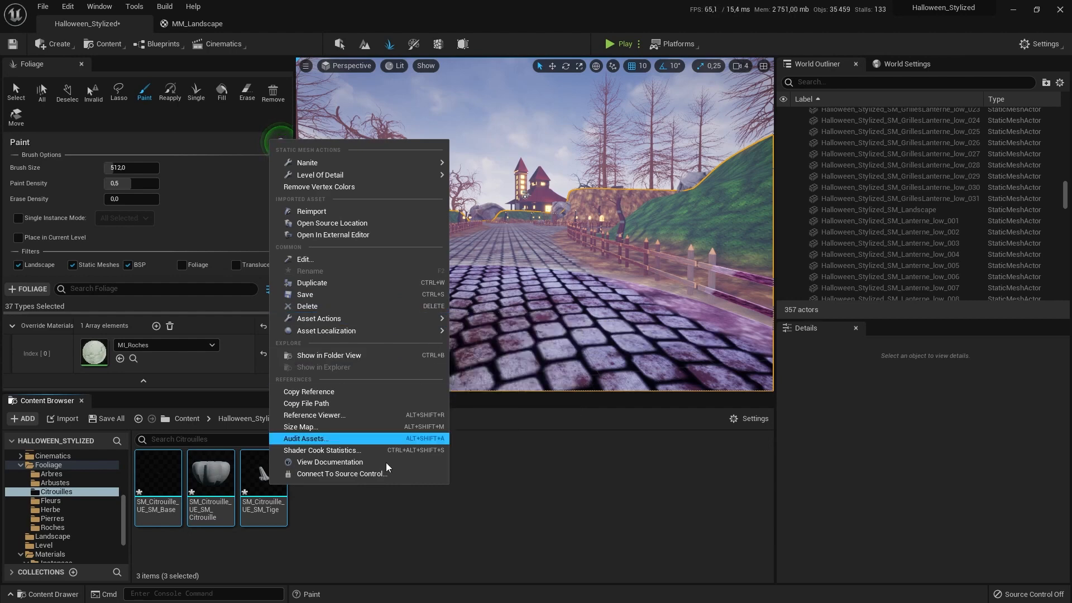
left_click(365, 543)
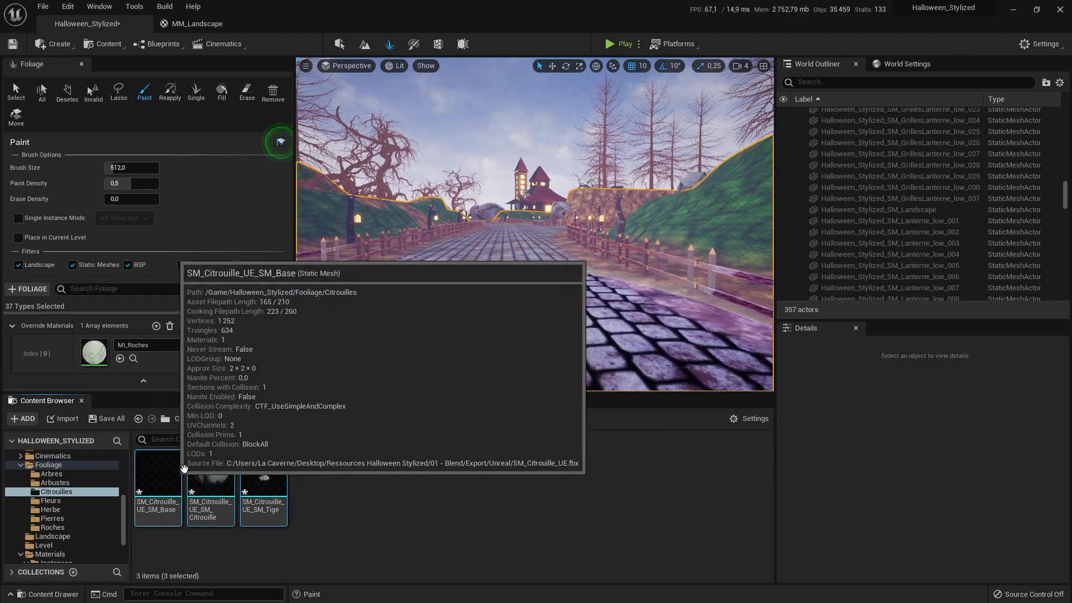
Duplicate the base, pumpkin and stem meshes three times in the Citrouilles folder
key("ctrl+a")
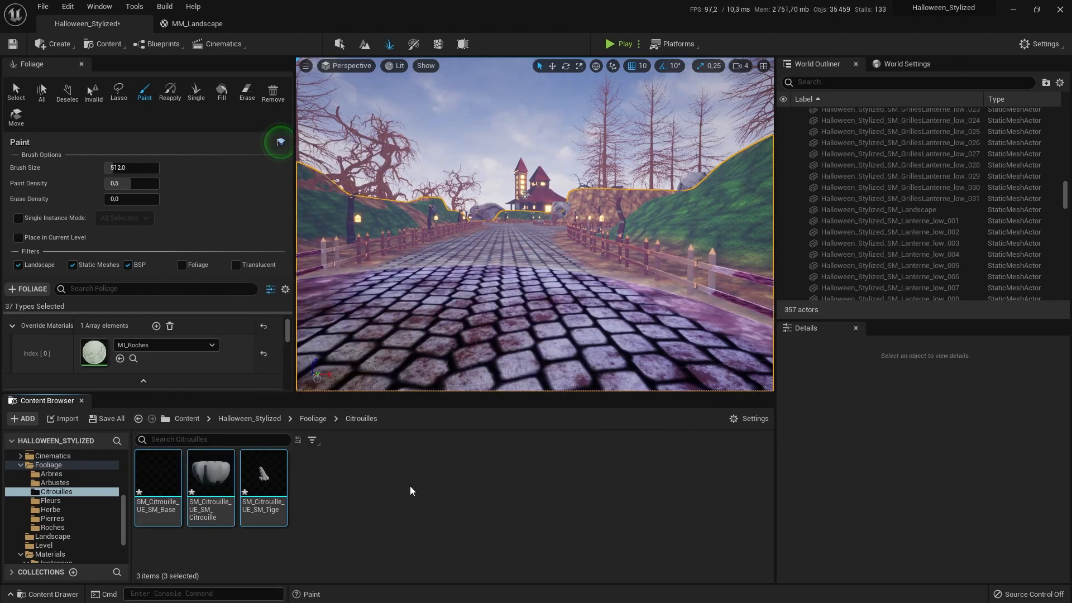
key("ctrl+d")
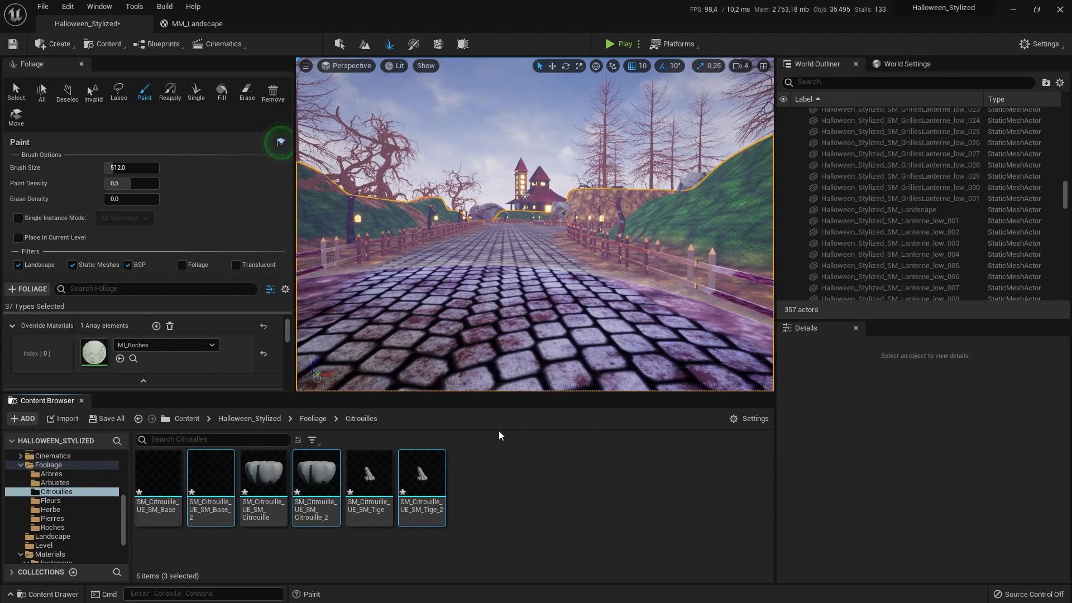
key("ctrl+d")
key("ctrl+d")
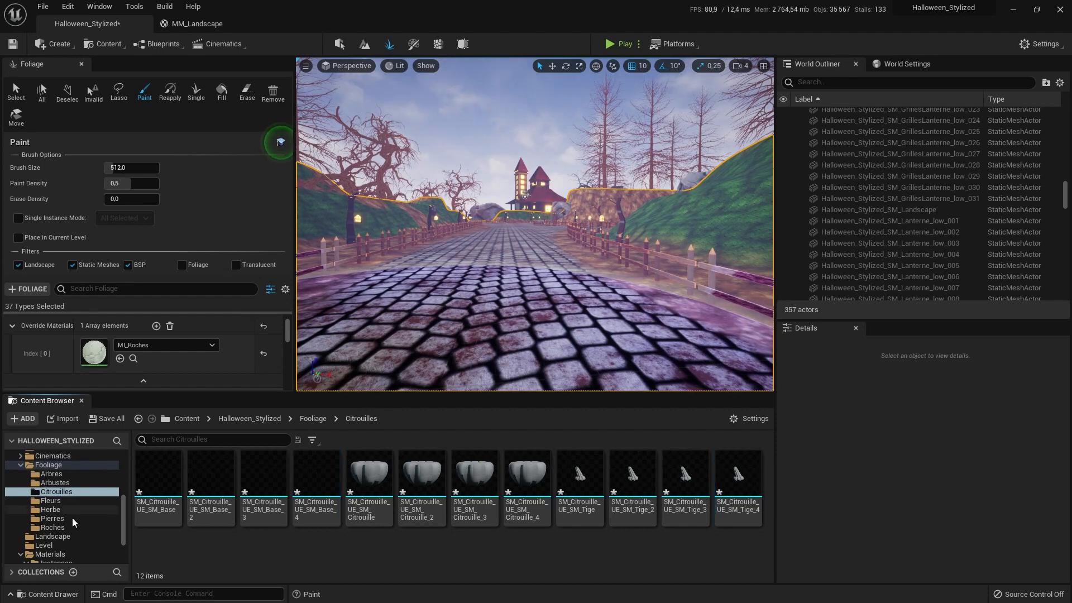
Look through the material instances in Materials/Instances/Assets and its Fooliage subfolder for the pumpkin materials
scroll(64, 549, "down", 1)
left_click(58, 553)
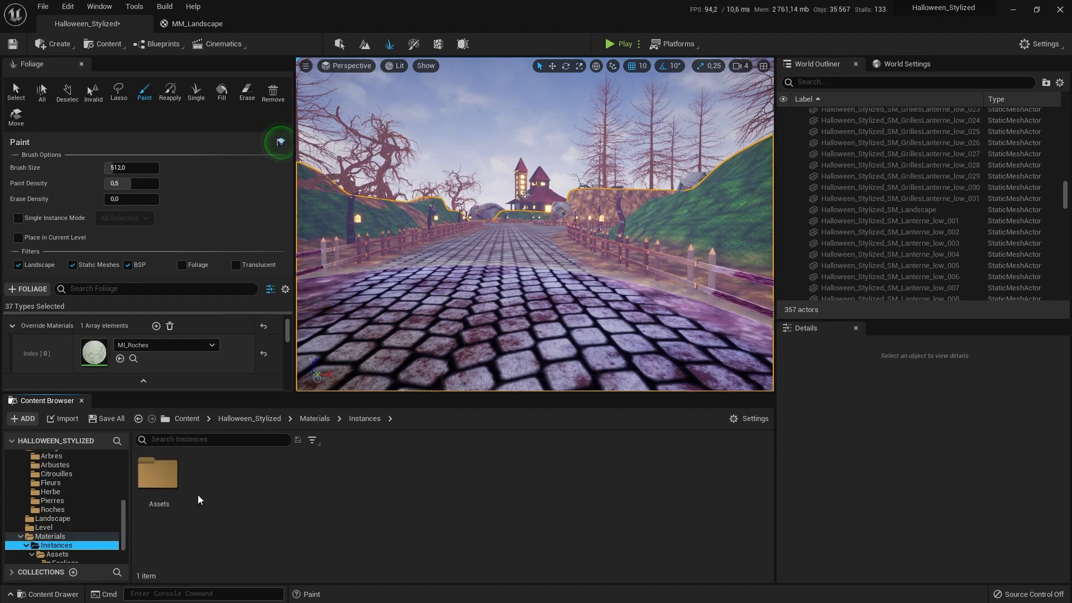
scroll(357, 497, "down", 1)
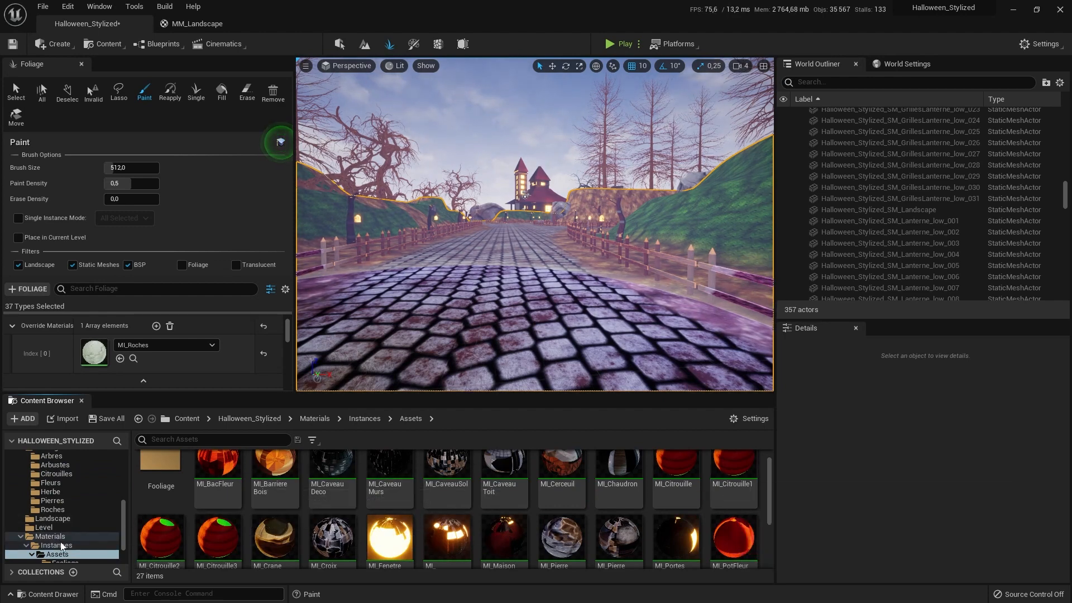
scroll(75, 545, "down", 1)
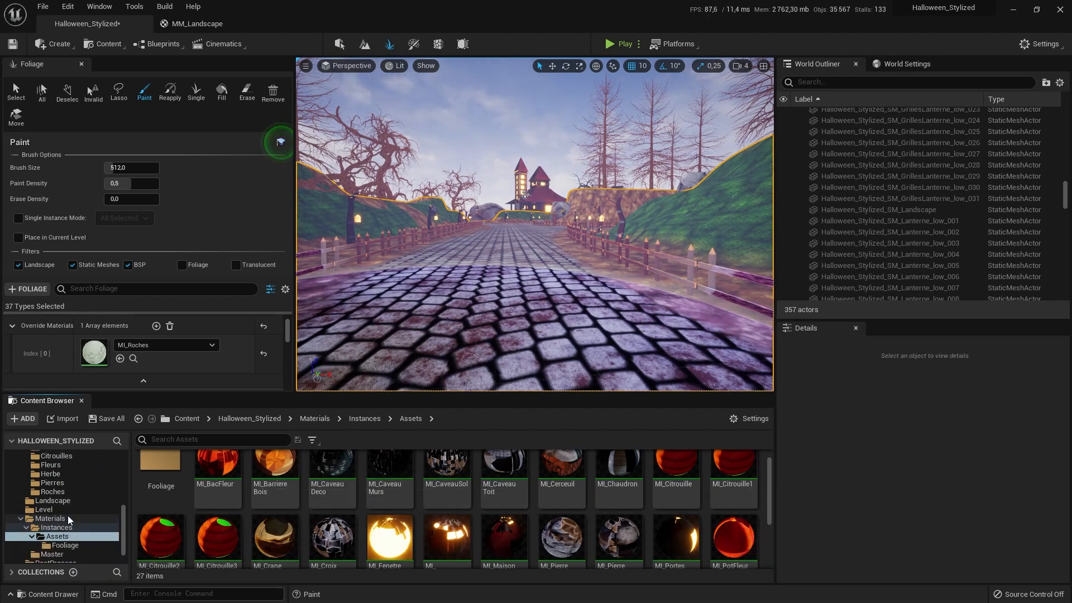
left_click(65, 545)
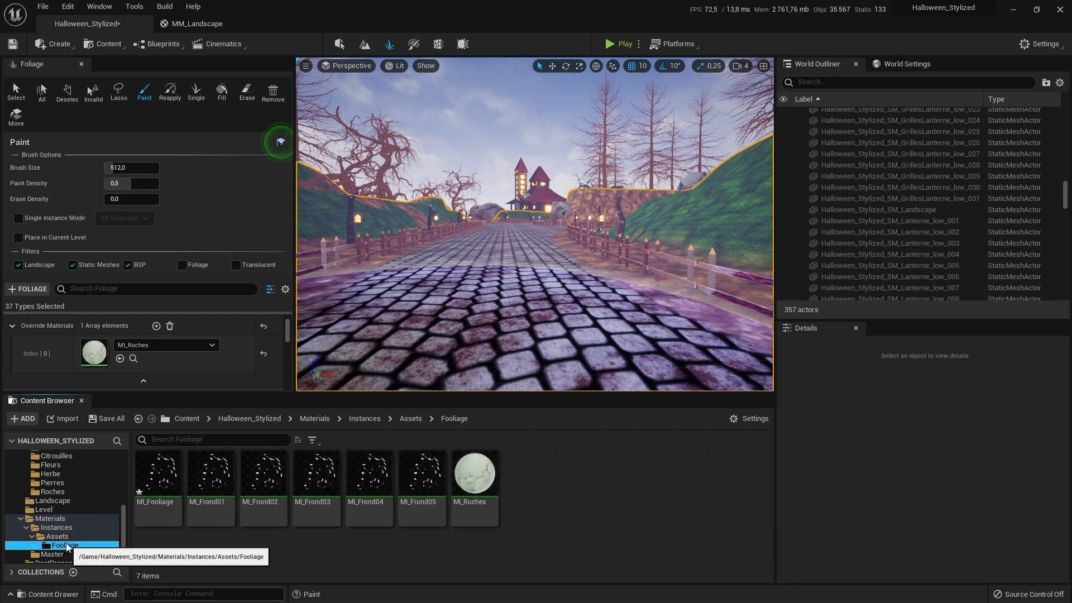
scroll(65, 536, "down", 1)
scroll(64, 531, "up", 5)
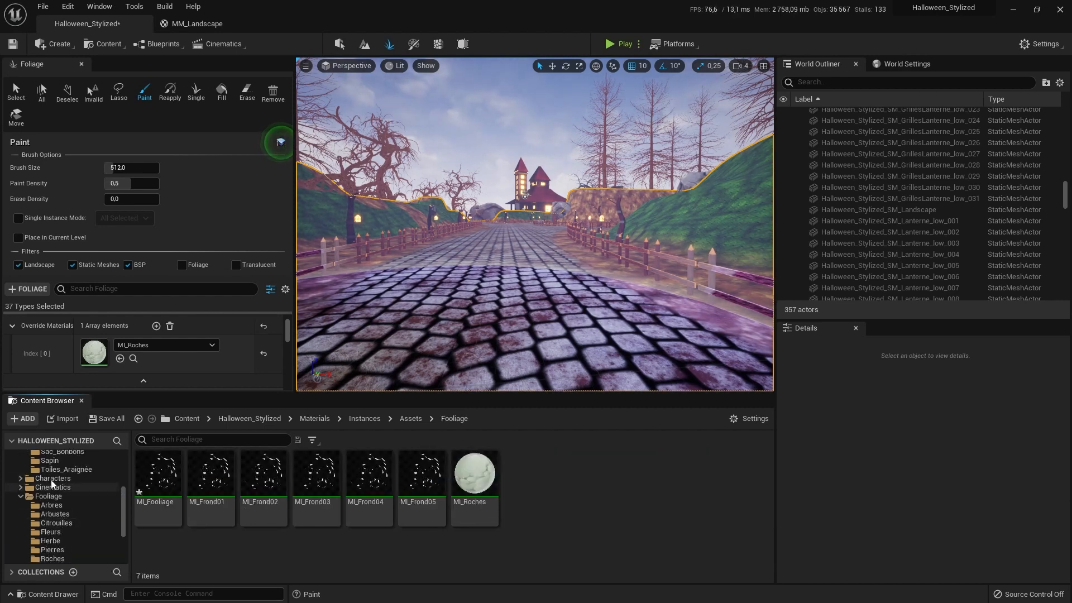
Assign MI_Citrouille to the M_Citrouille slot of the SM_Citrouille_UE_SM_Base mesh, then save and close it
left_click(57, 523)
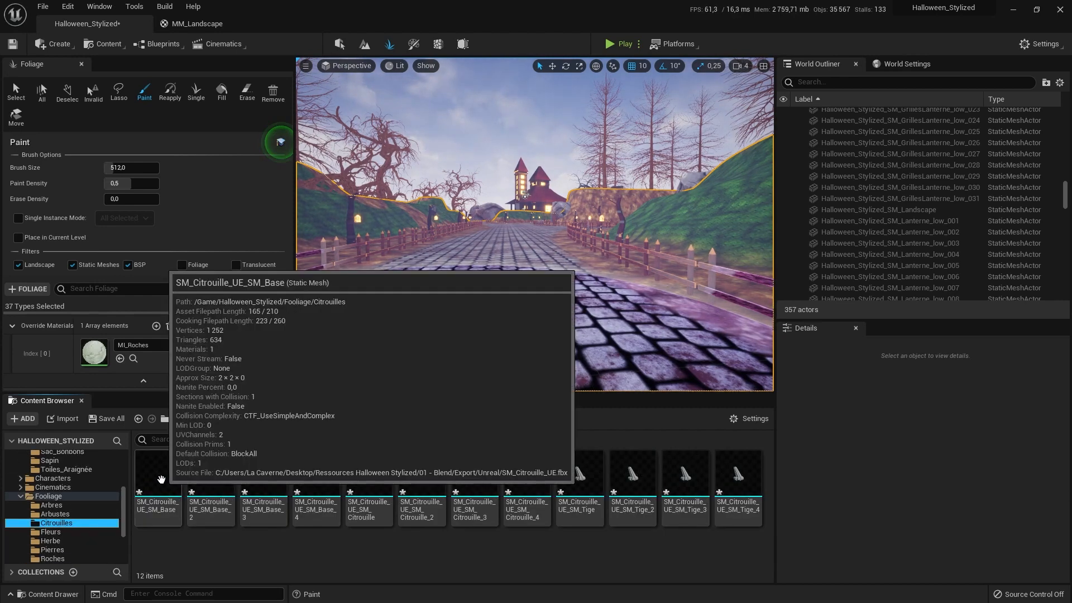
left_click(158, 474)
left_click(745, 143)
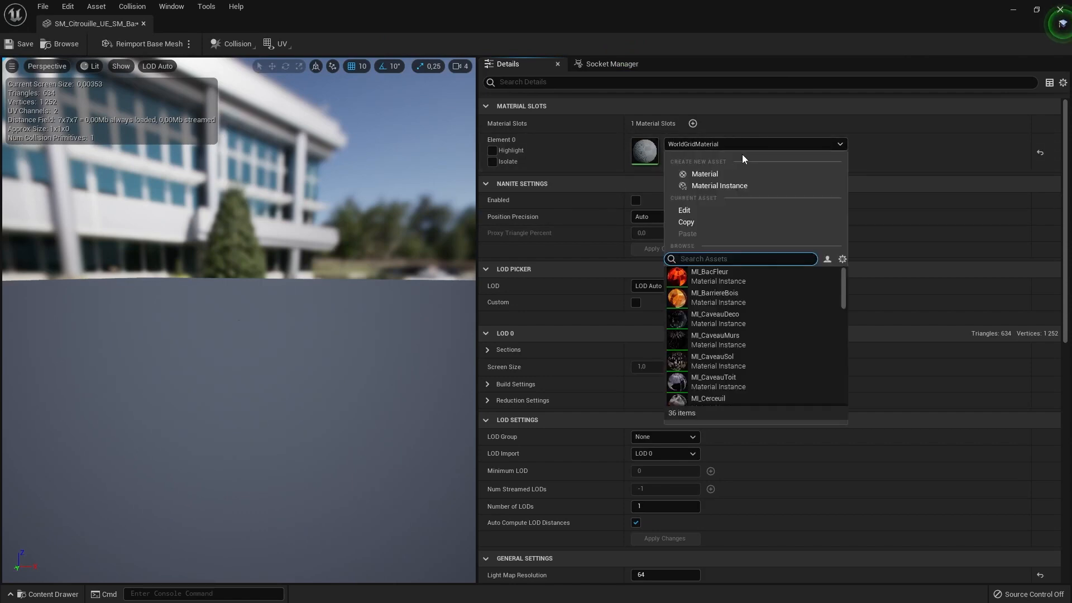
type("citroui")
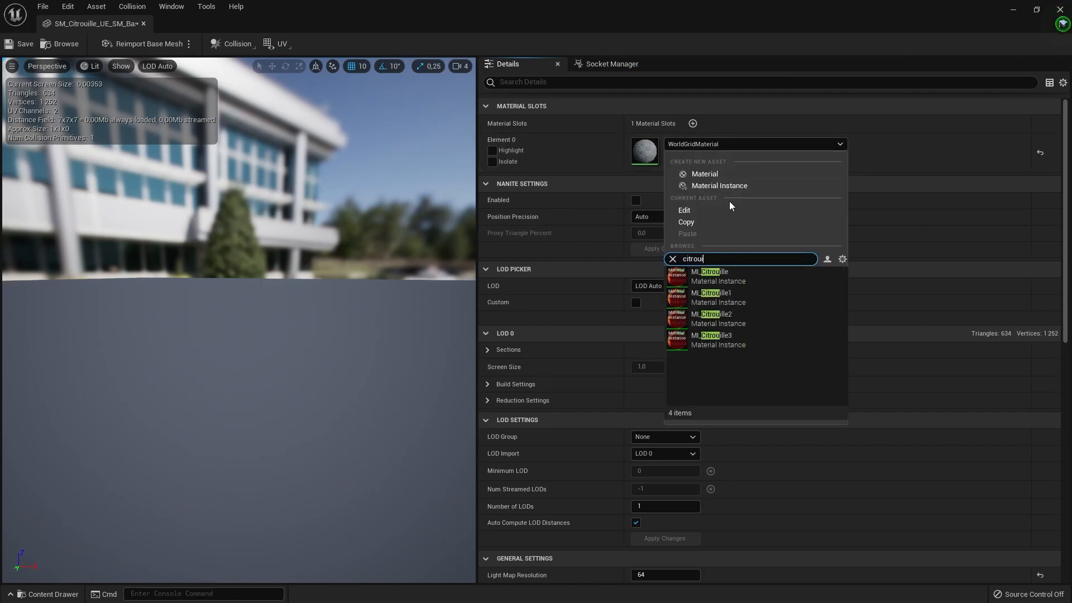
left_click(745, 277)
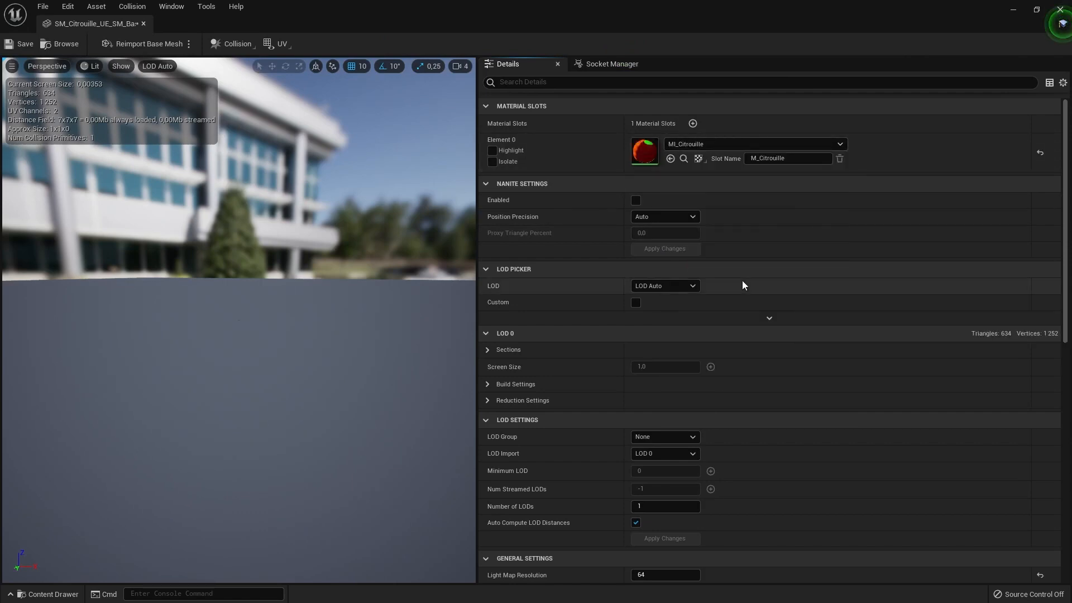
left_click(24, 48)
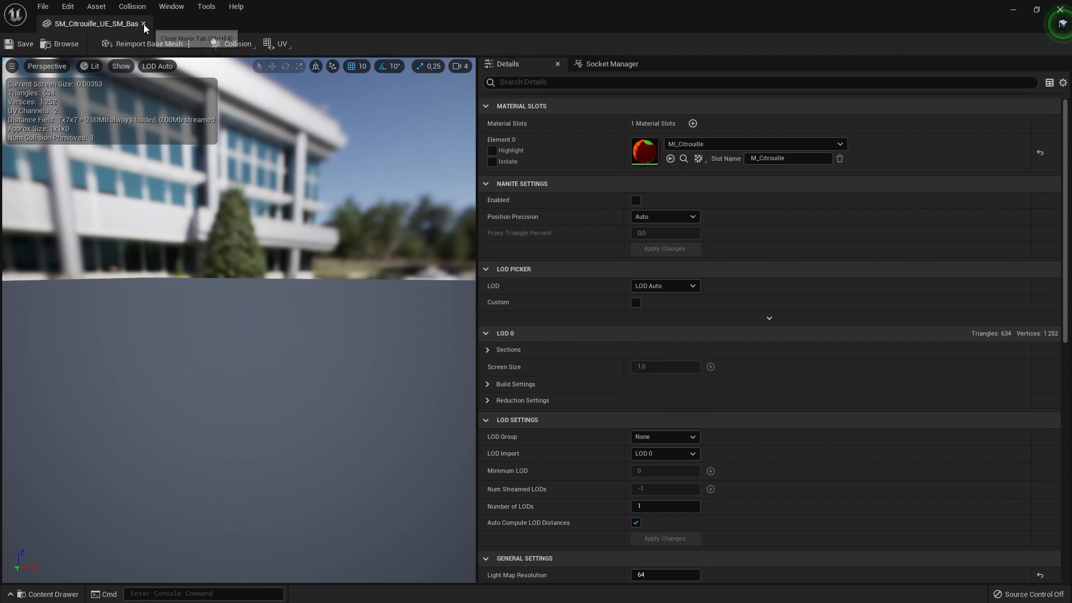
left_click(143, 25)
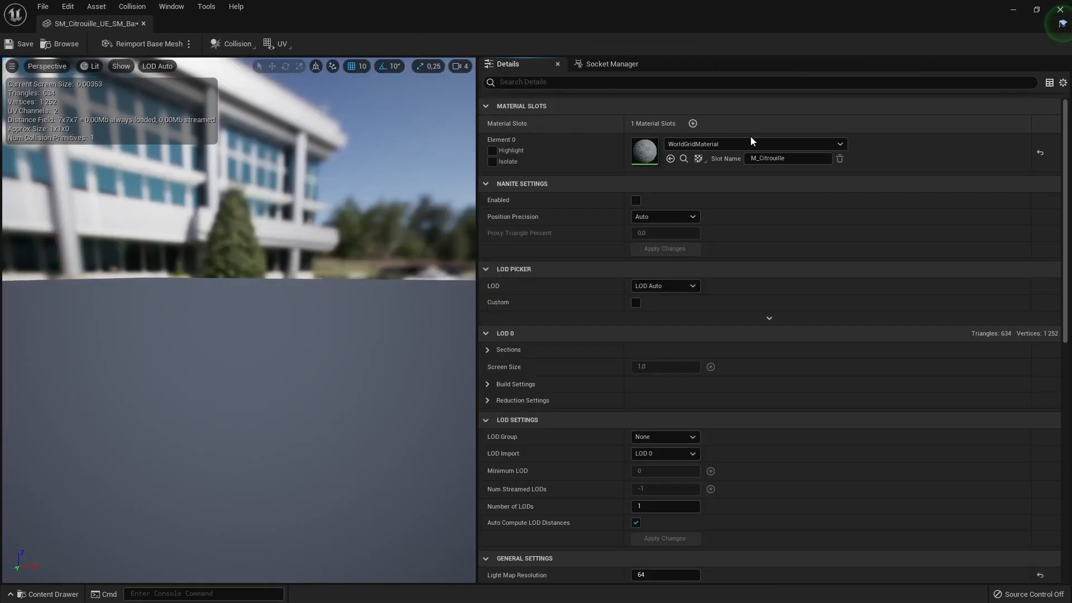
Assign MI_Citrouille1 to the M_Citrouille slot of the SM_Citrouille_UE_SM_Base_2 mesh, then save and close it
left_click(751, 142)
type("ci")
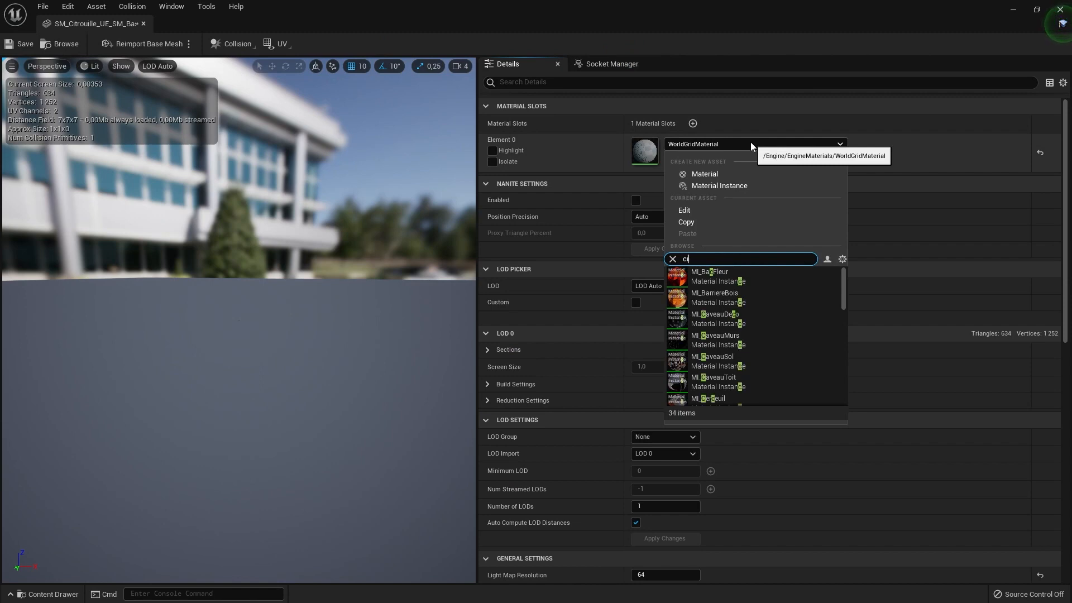
type("trouille")
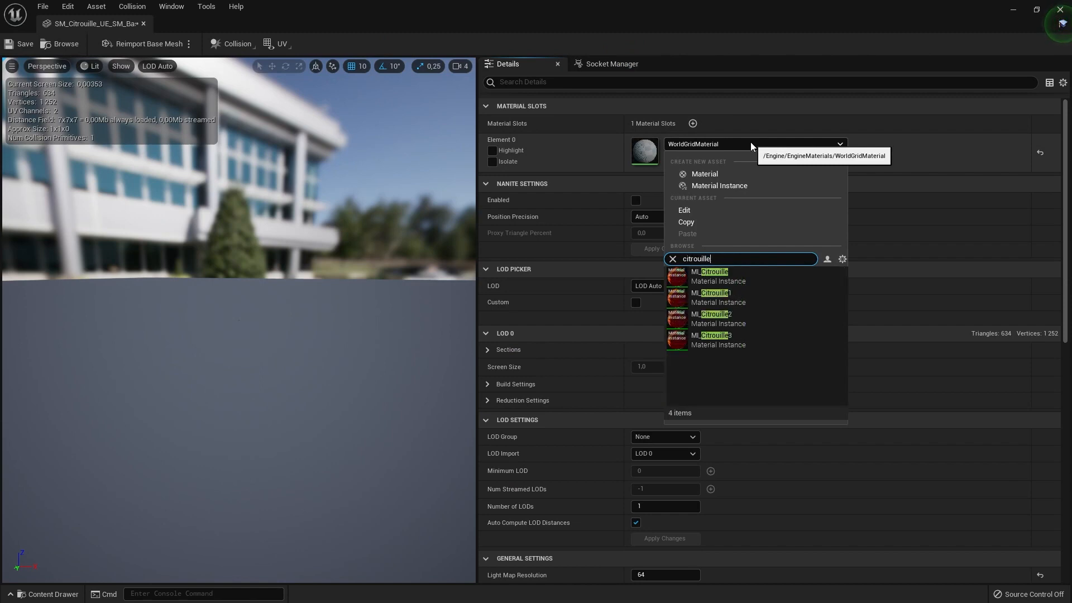
left_click(742, 299)
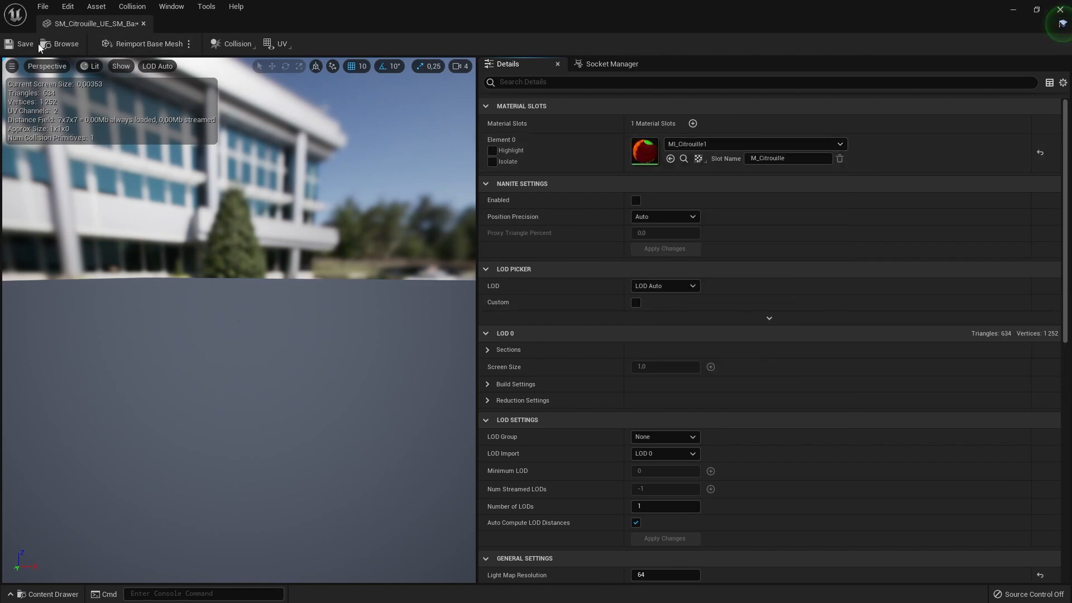
left_click(143, 24)
Open the SM_Citrouille_UE_SM_Base_3 mesh, assign MI_Citrouille2 to its M_Citrouille slot, then save and close it
left_click_drag(263, 477, 679, 358)
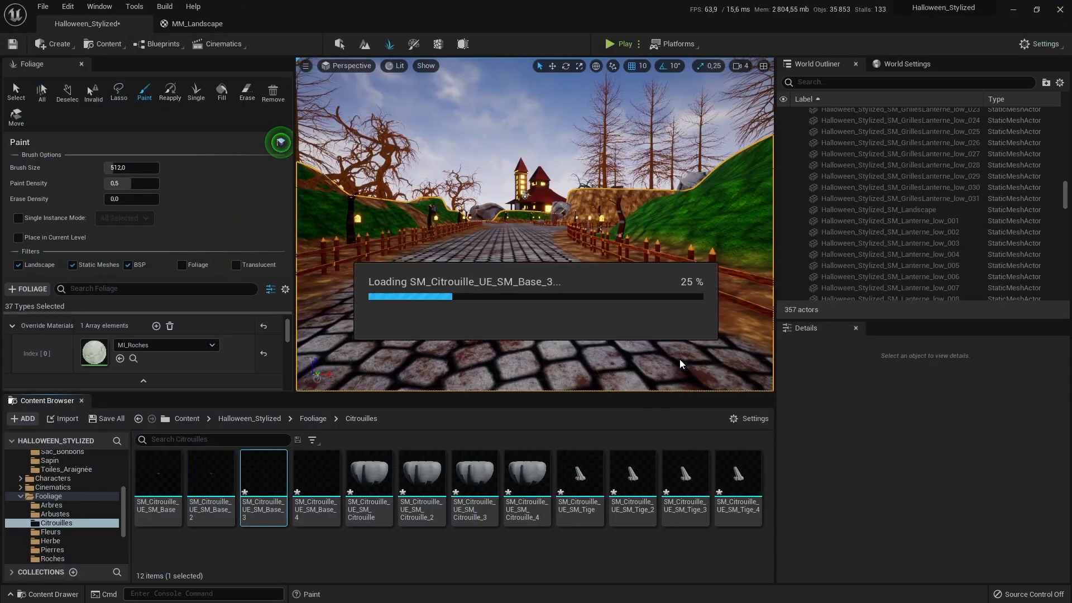
left_click(747, 144)
type("c")
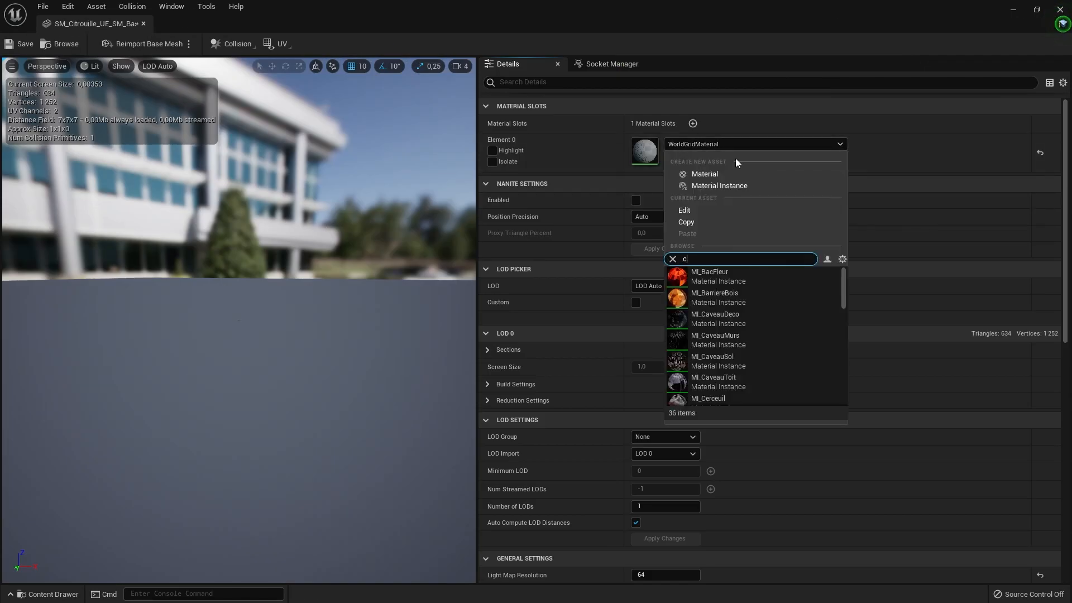
type("itroui")
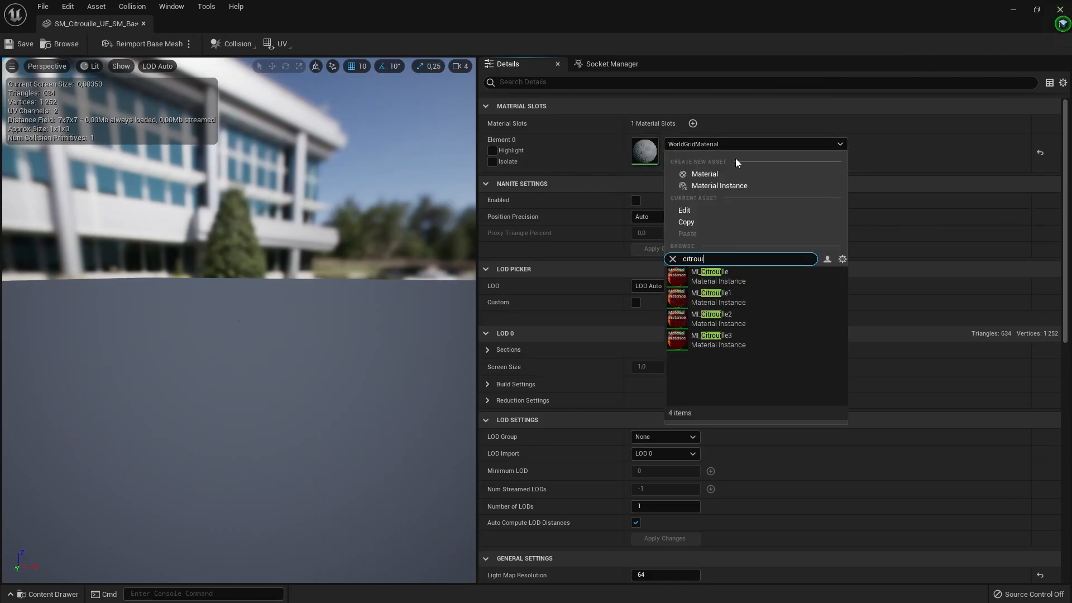
left_click(718, 318)
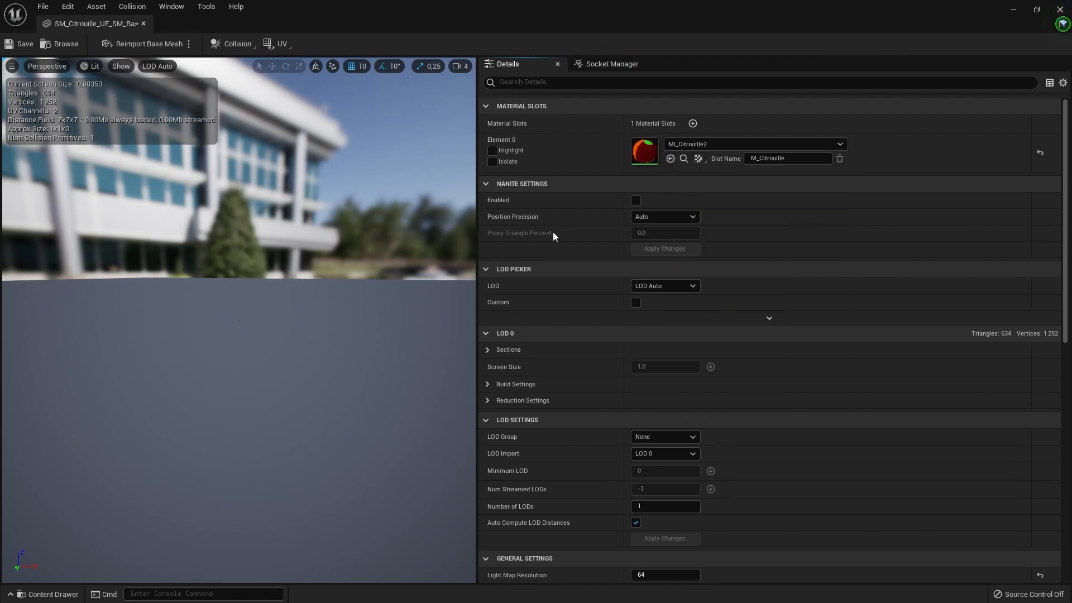
left_click(143, 24)
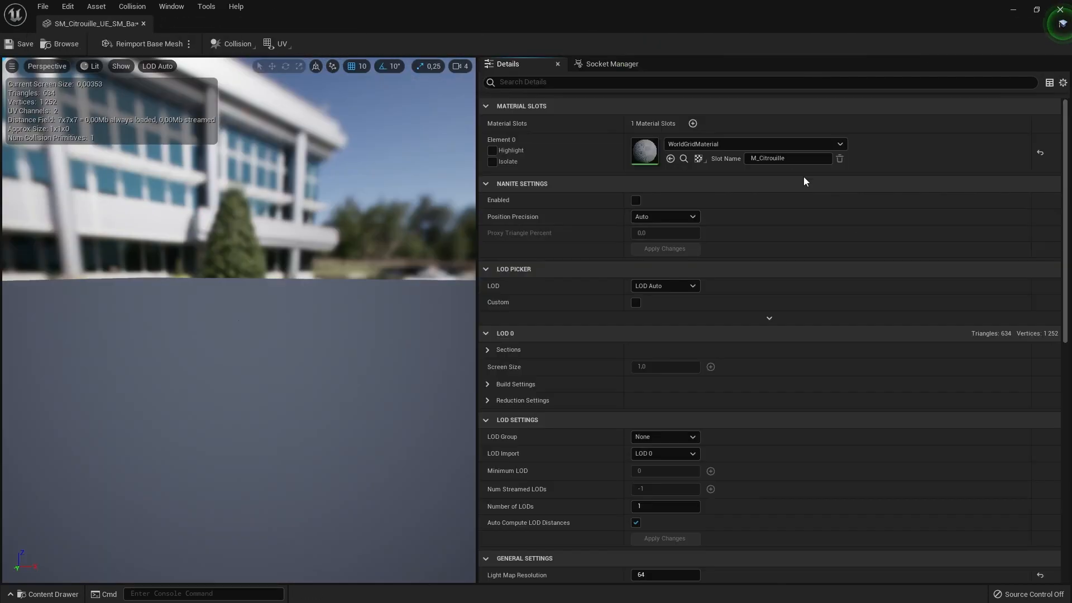
Assign MI_Citrouille3 to the M_Citrouille slot of the SM_Citrouille_UE_SM_Base_4 mesh, then save and close it
left_click(752, 147)
type("c")
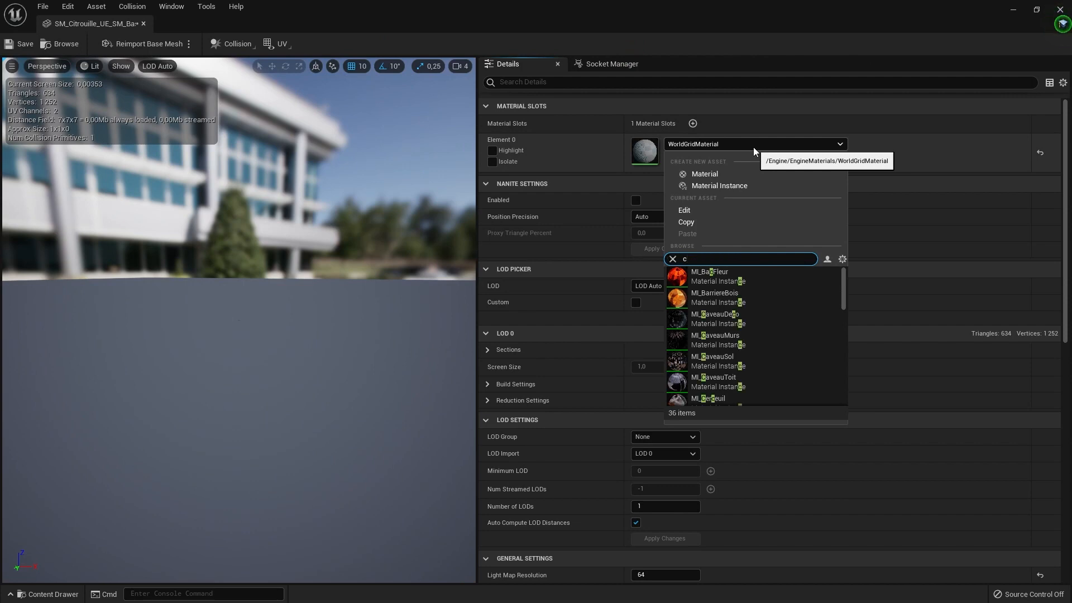
type("itrouille")
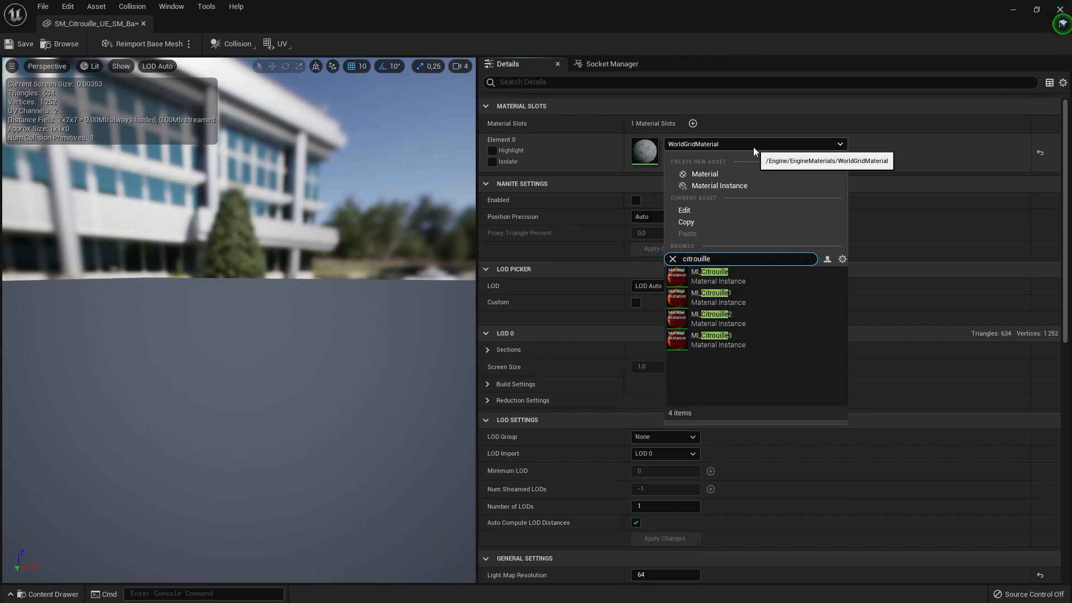
left_click(738, 339)
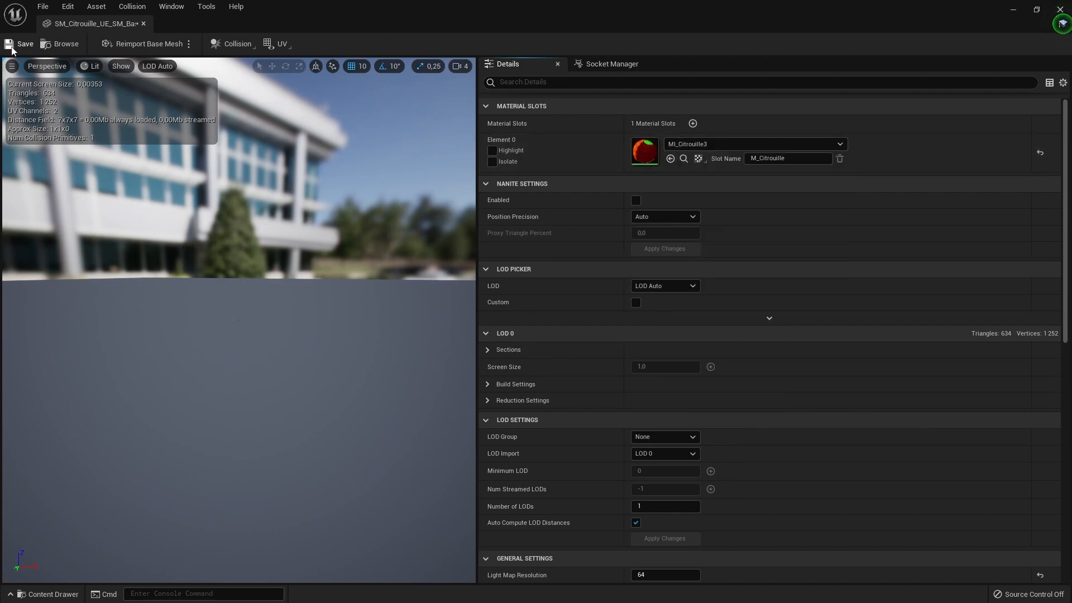
left_click(143, 23)
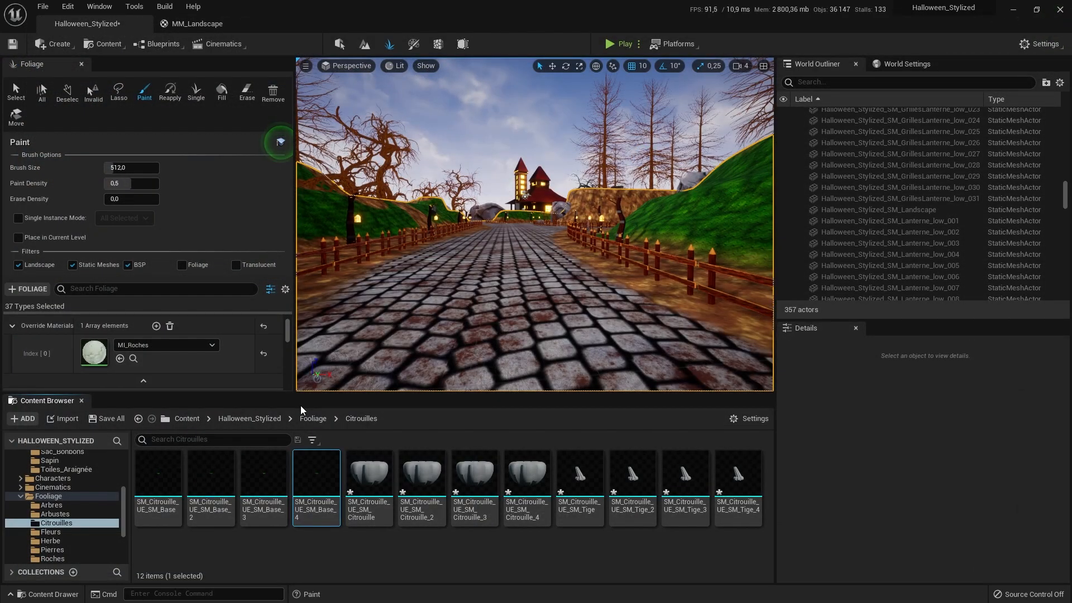
Open the SM_Citrouille_UE_SM_Citrouille mesh, assign MI_Citrouille to its M_Citrouille slot and save it
double_click(356, 474)
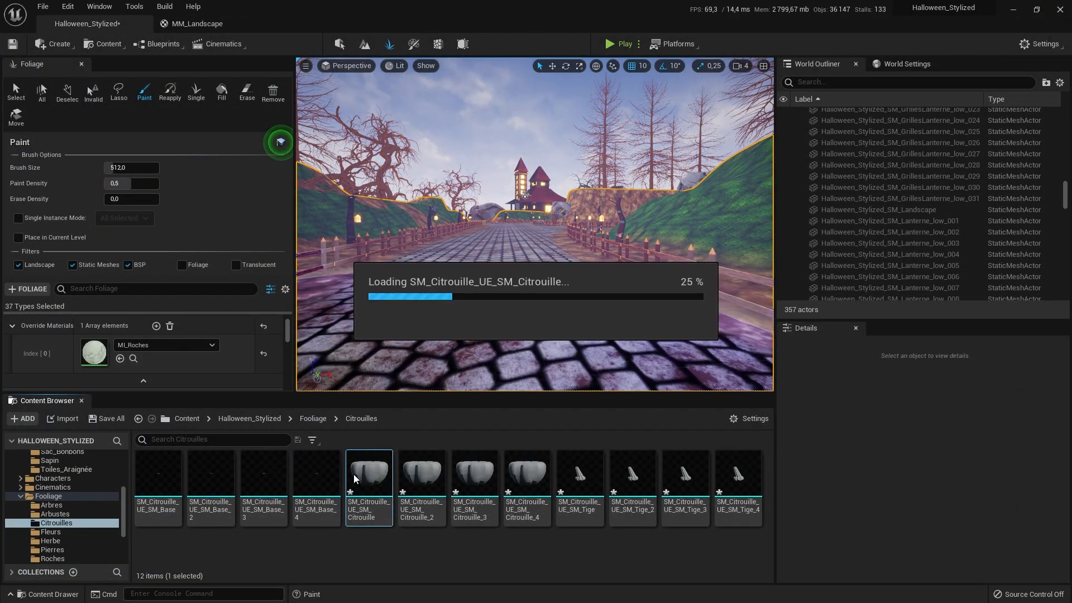
left_click(731, 144)
type("c")
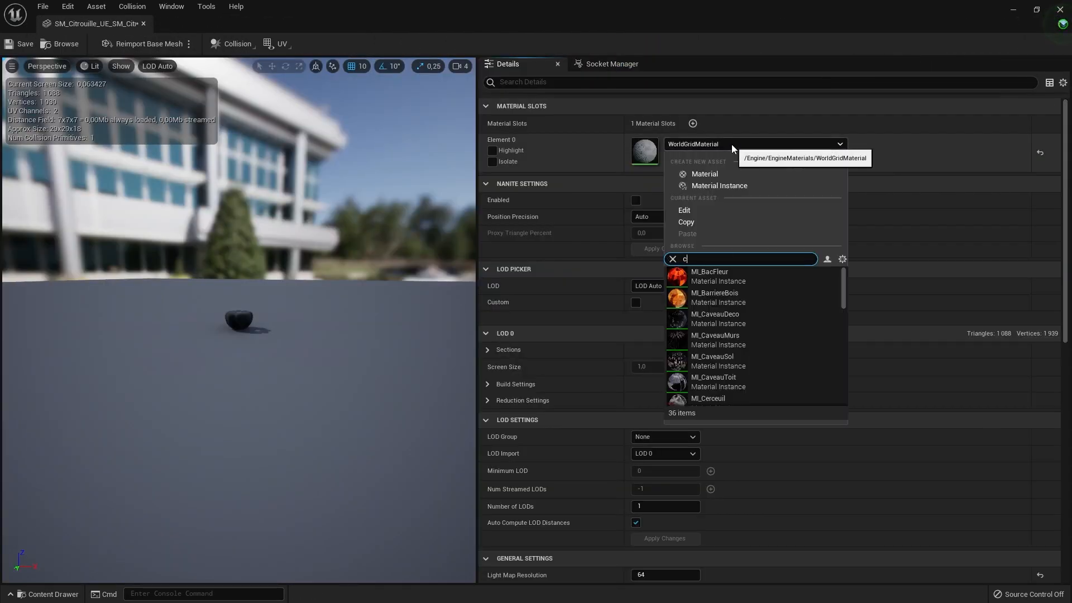
type("itrouil")
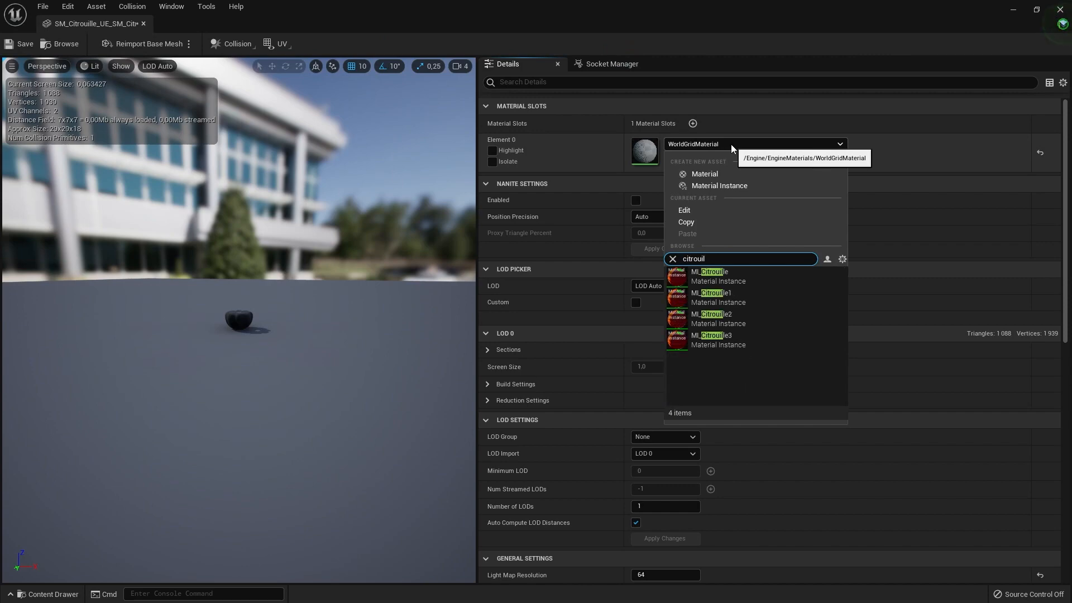
left_click(736, 276)
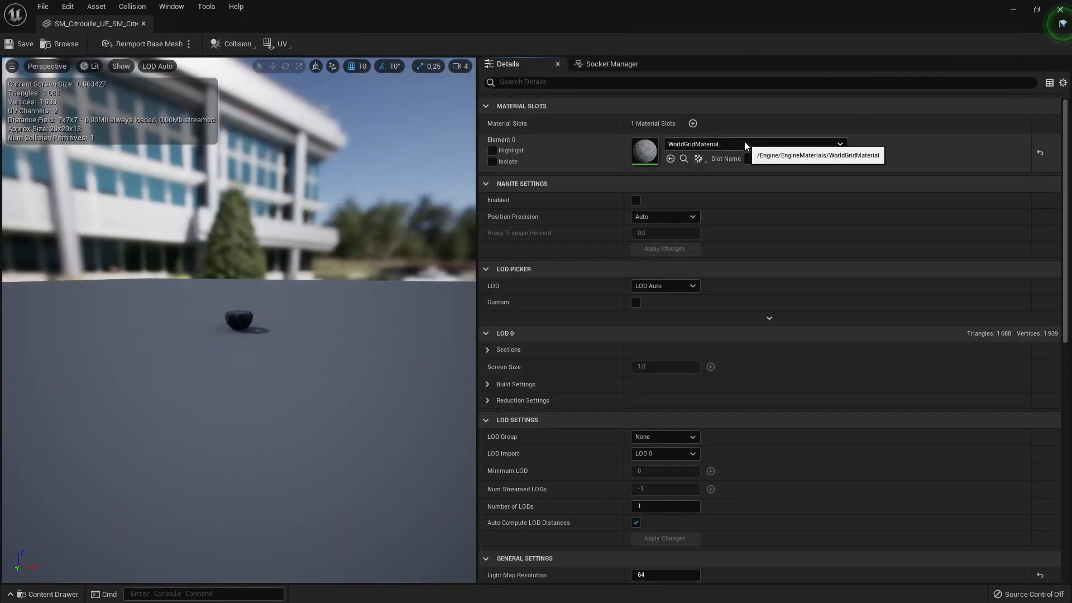
Assign MI_Citrouille2 to the M_Citrouille slot of the SM_Citrouille_UE_SM_Citrouille_2 mesh, then save and close it
left_click(745, 142)
type("citru")
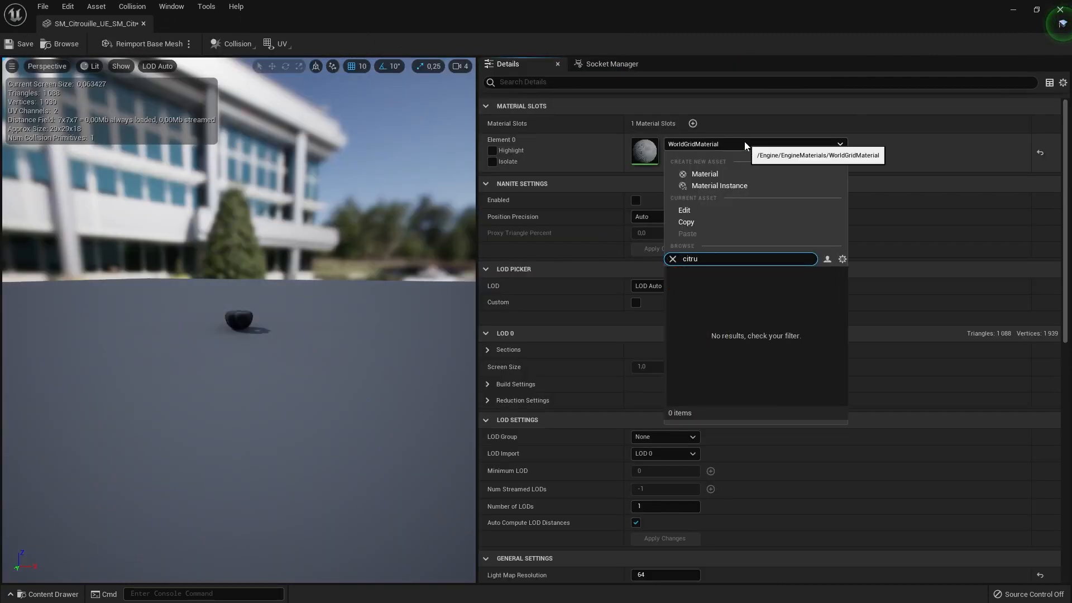
key("BackSpace")
type("ouille")
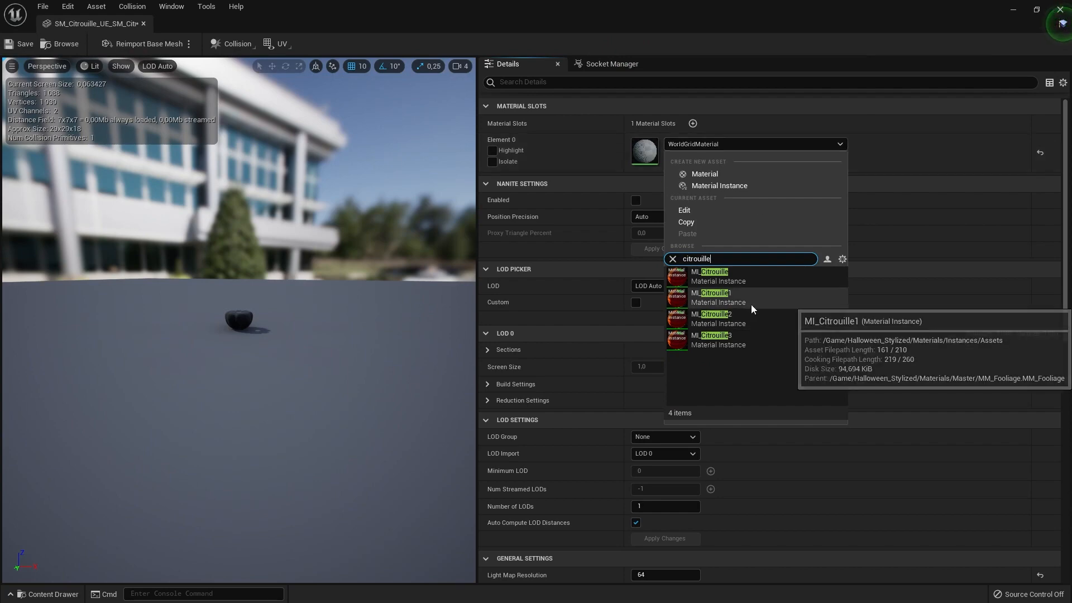
left_click(738, 320)
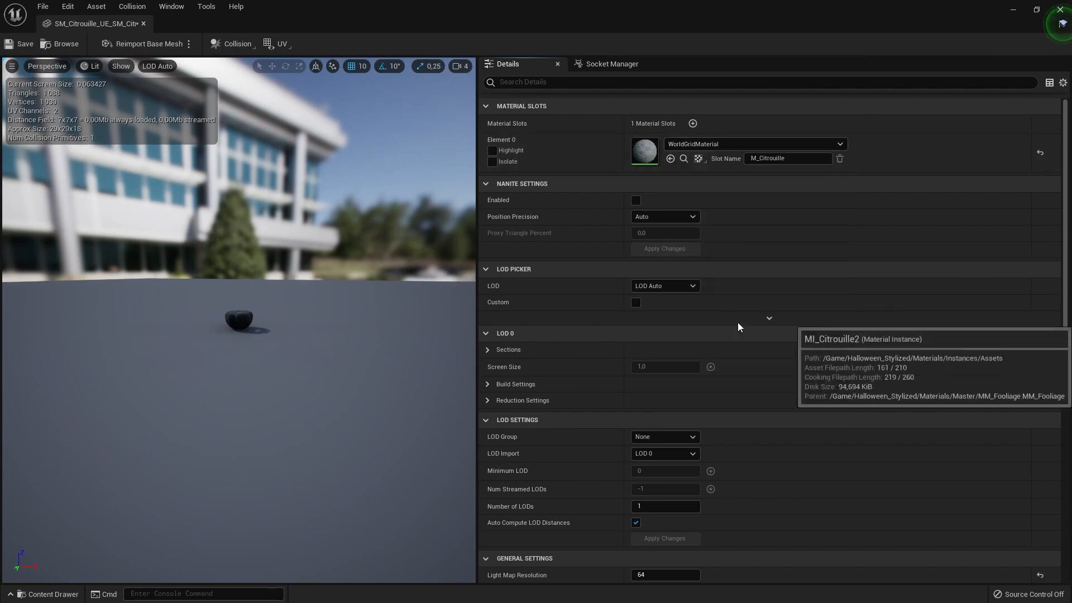
left_click(25, 44)
left_click(143, 24)
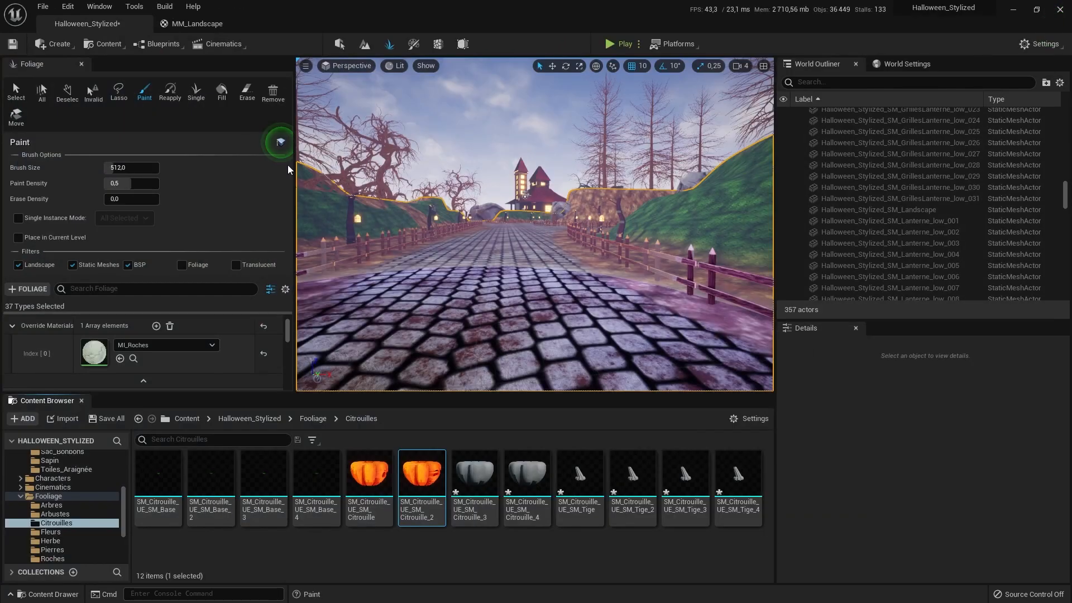
Reopen the SM_Citrouille_UE_SM_Citrouille_2 mesh, switch its slot material to MI_Citrouille1, then save and close it
double_click(424, 476)
left_click(783, 143)
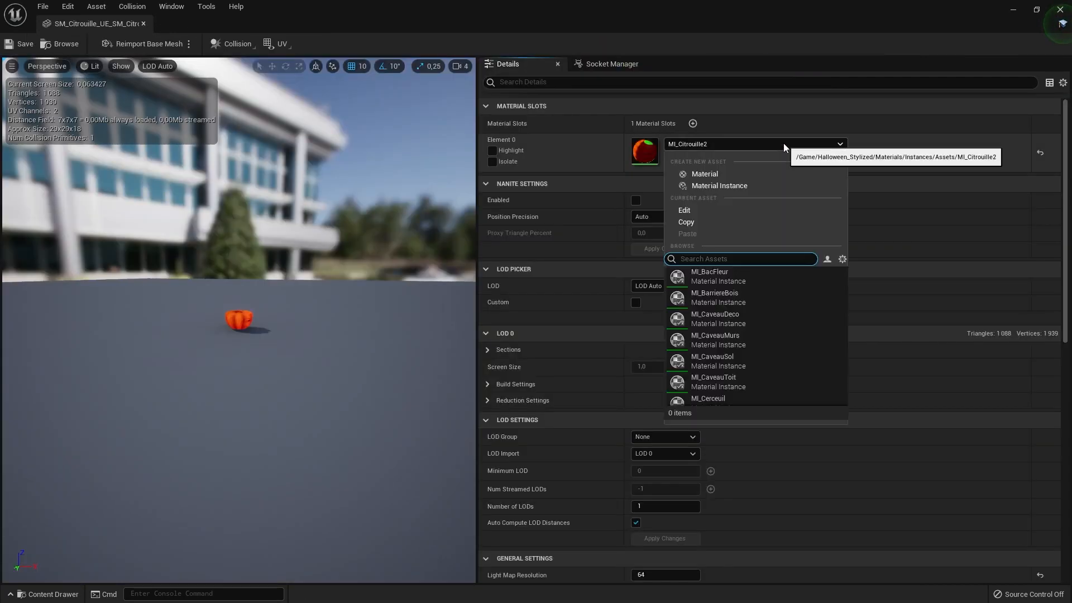
left_click(733, 316)
left_click(19, 45)
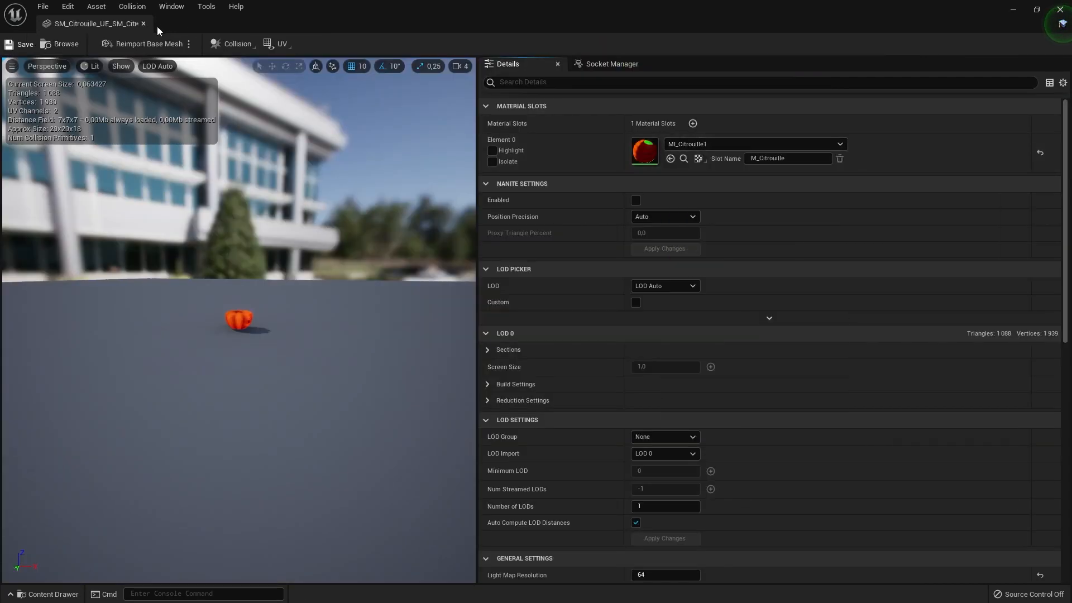
left_click(143, 23)
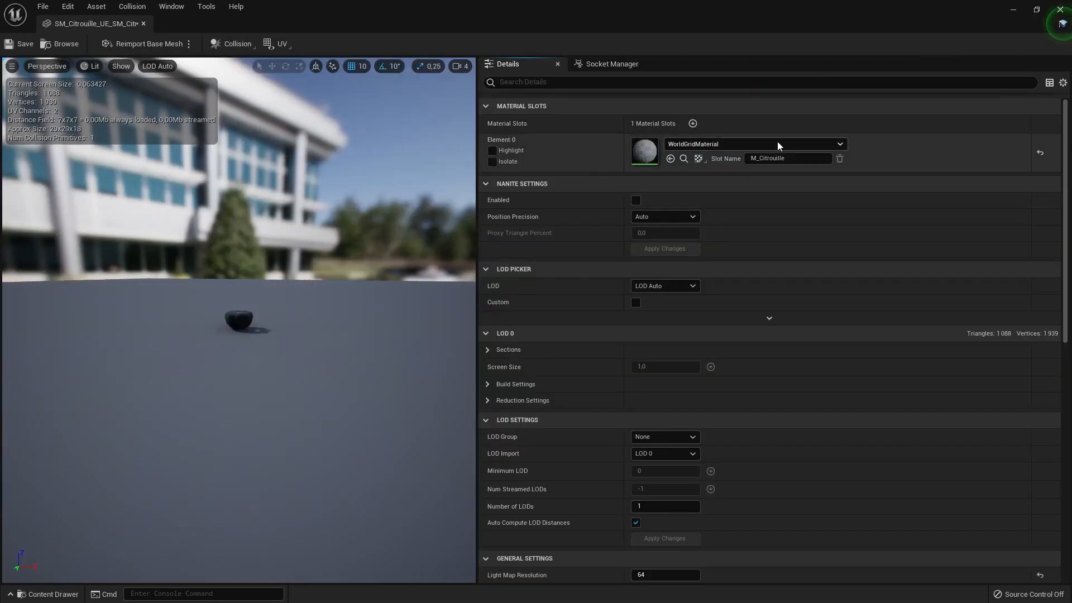
Assign MI_Citrouille2 to the M_Citrouille slot of the SM_Citrouille_UE_SM_Citrouille_3 mesh, then save and close it
left_click(777, 143)
type("c")
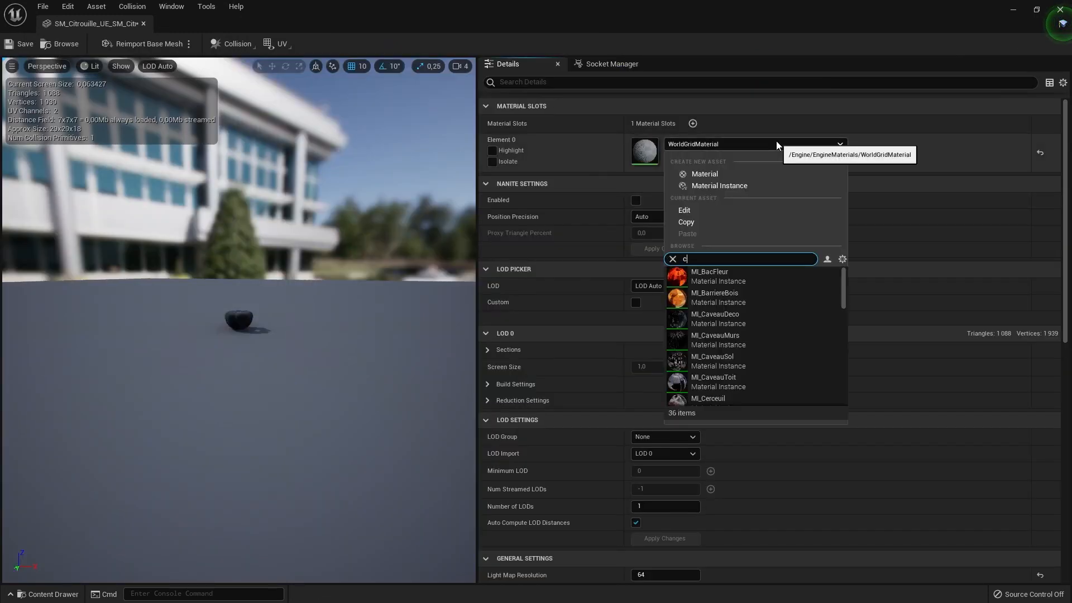
type("itrouil")
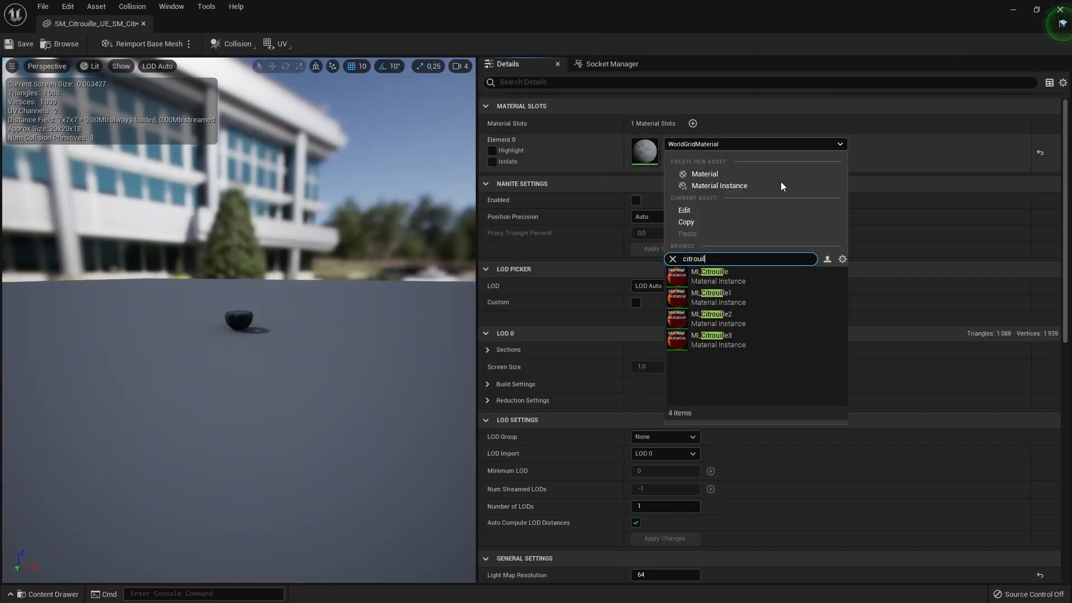
left_click(767, 296)
left_click(726, 144)
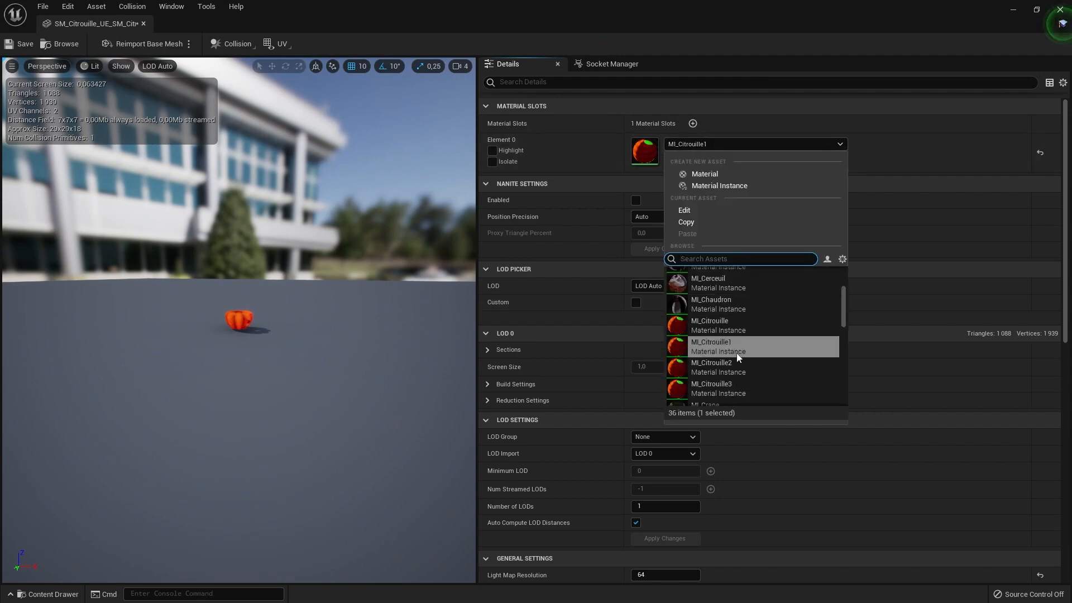
left_click(736, 349)
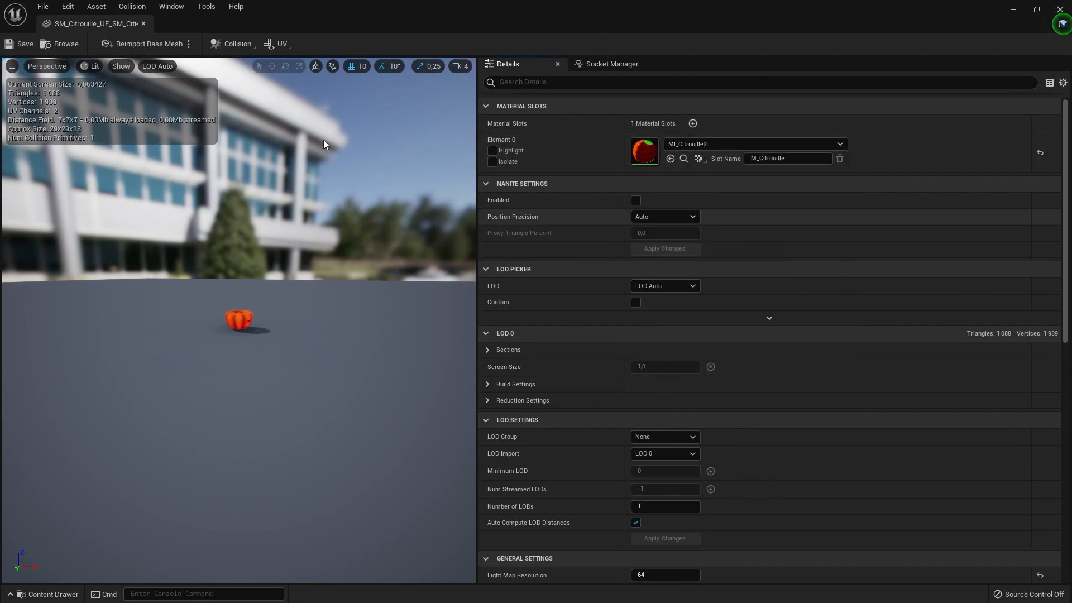
left_click(144, 23)
Open the SM_Citrouille_UE_SM_Citrouille_4 mesh, assign MI_Citrouille3 to its M_Citrouille slot, then save and close it
double_click(510, 516)
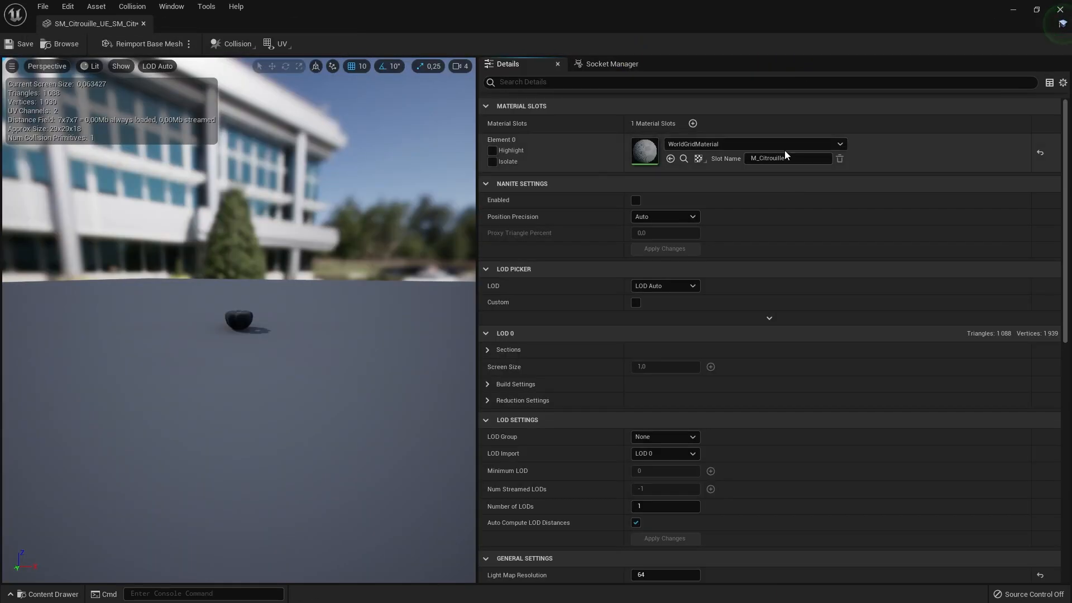
left_click(784, 147)
type("citrouil")
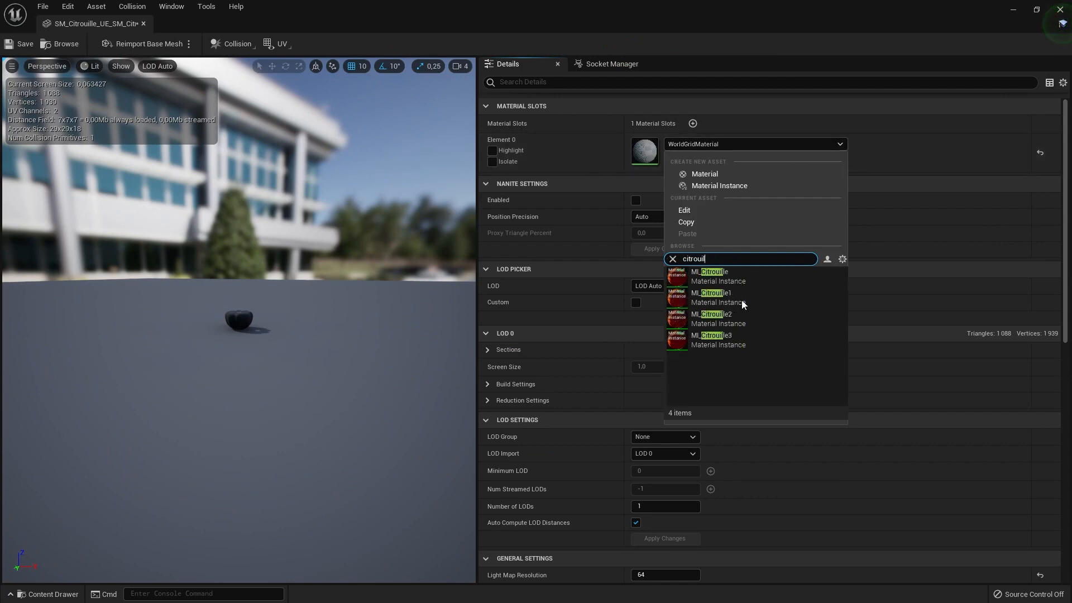
left_click(719, 337)
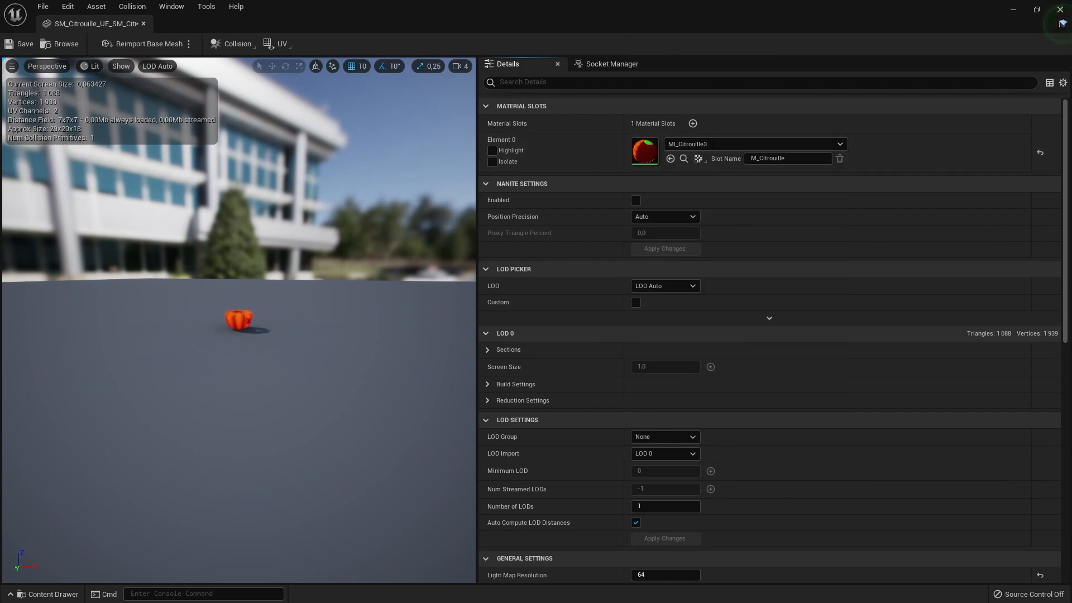
left_click(144, 23)
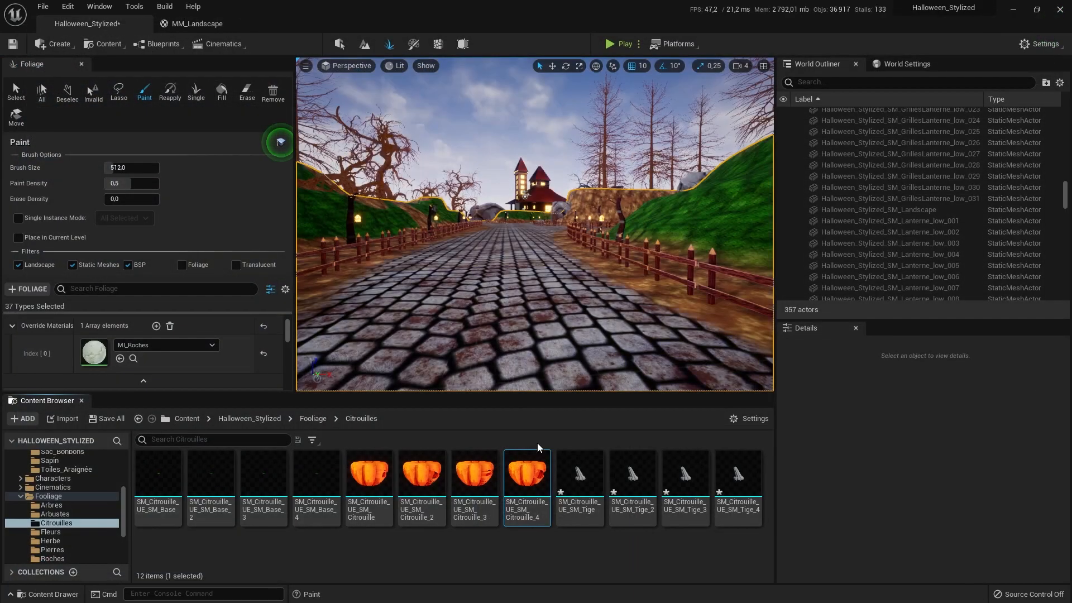
Open the SM_Citrouille_UE_SM_Tige mesh, assign MI_Citrouille to its M_Citrouille slot, then save and close it
double_click(537, 480)
left_click(780, 144)
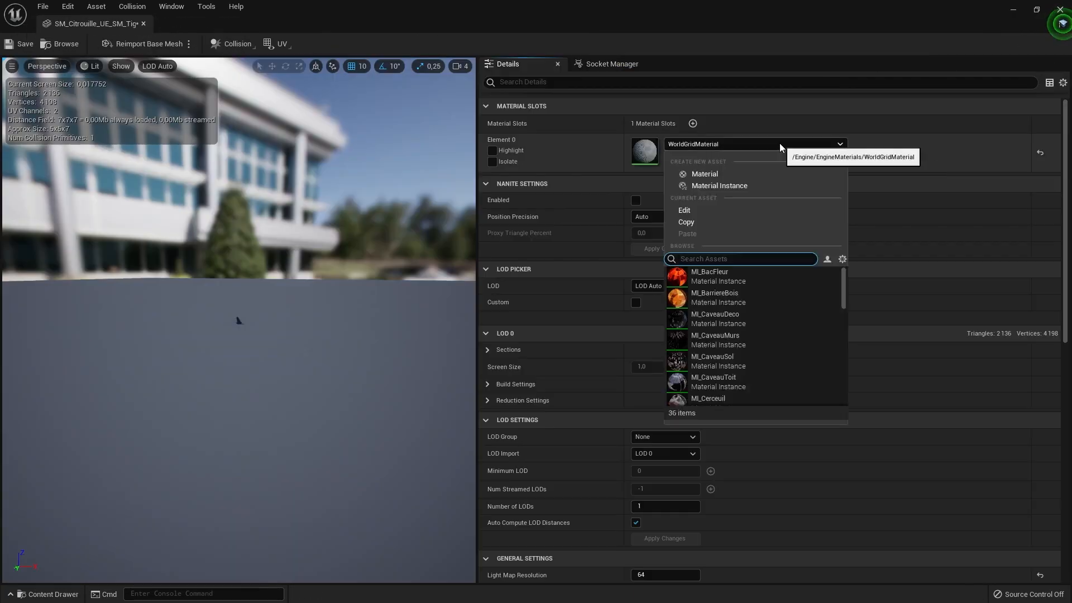
type("citroui")
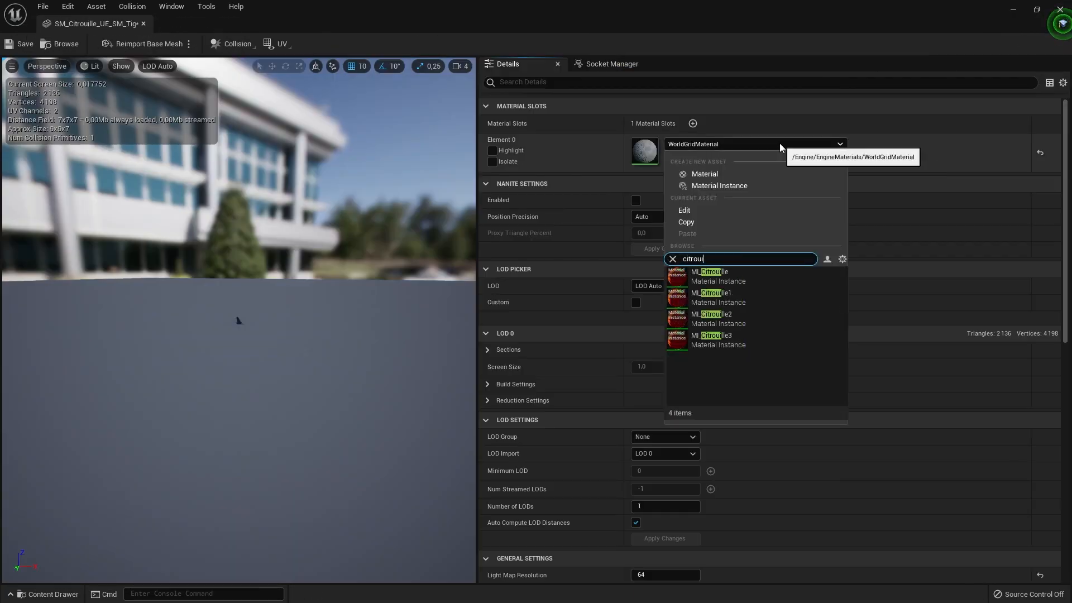
left_click(755, 275)
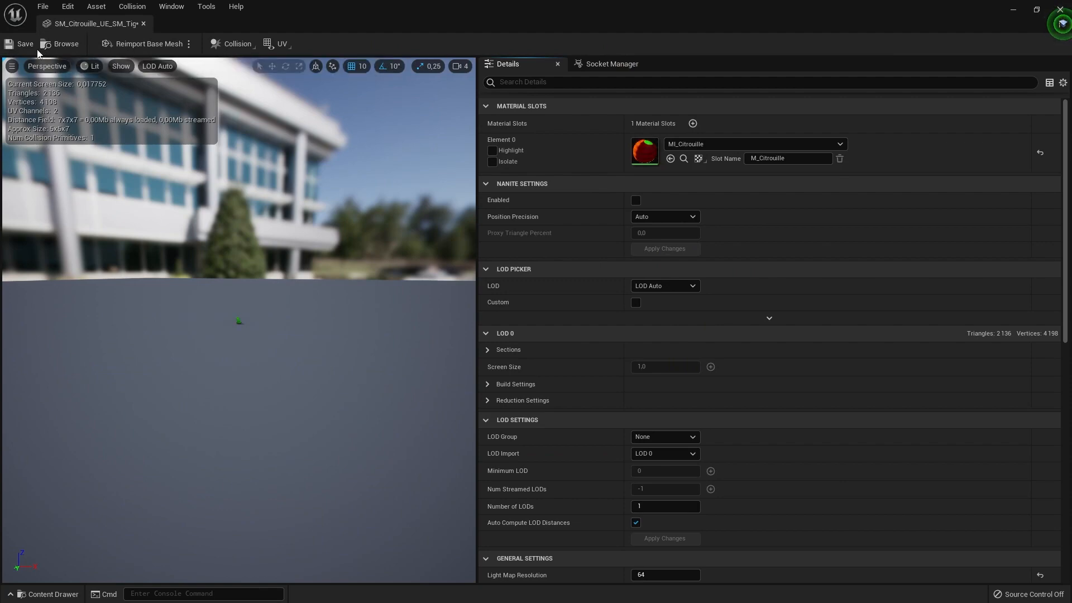
left_click(143, 24)
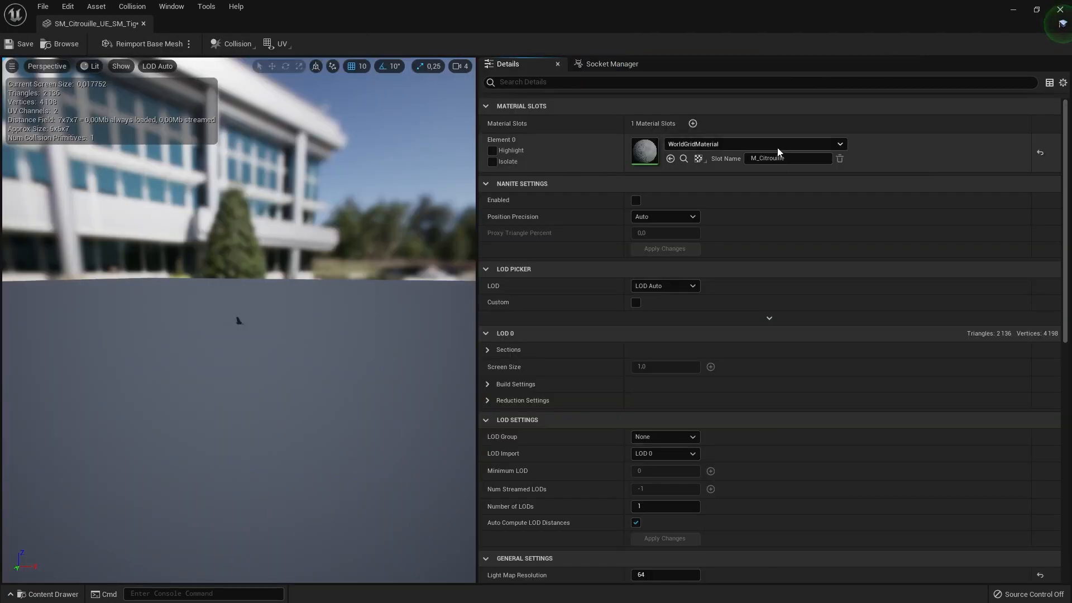
Assign MI_Citrouille1 to the M_Citrouille slot of the SM_Citrouille_UE_SM_Tige_2 mesh, then save and close it
left_click(755, 144)
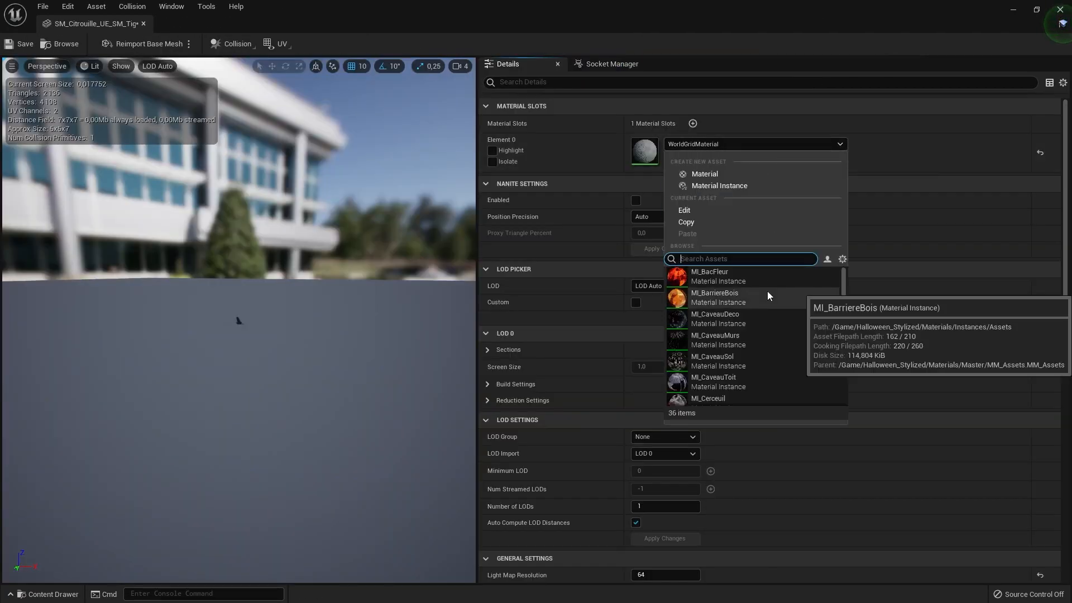
type("citrouil")
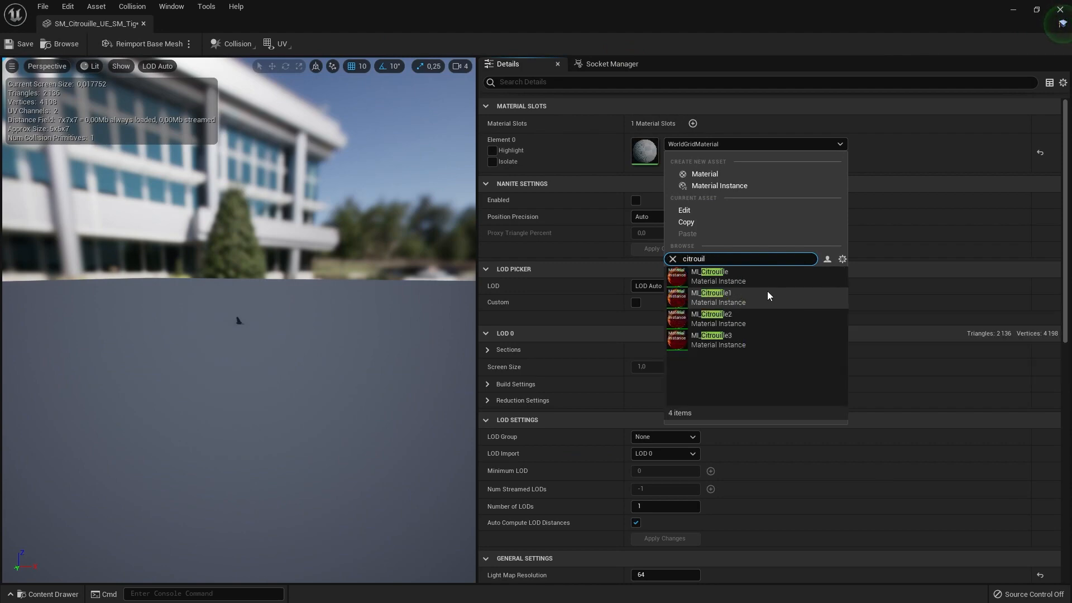
left_click(767, 292)
left_click(31, 49)
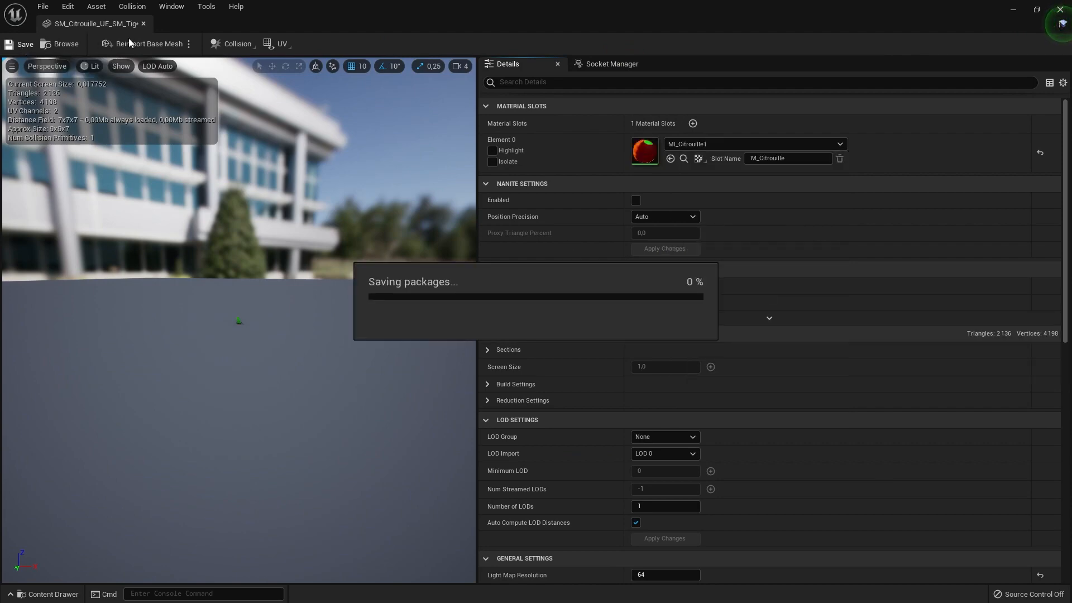
left_click(143, 24)
Open the SM_Citrouille_UE_SM_Tige_3 mesh, assign MI_Citrouille2 to its M_Citrouille slot, then save and close it
double_click(676, 475)
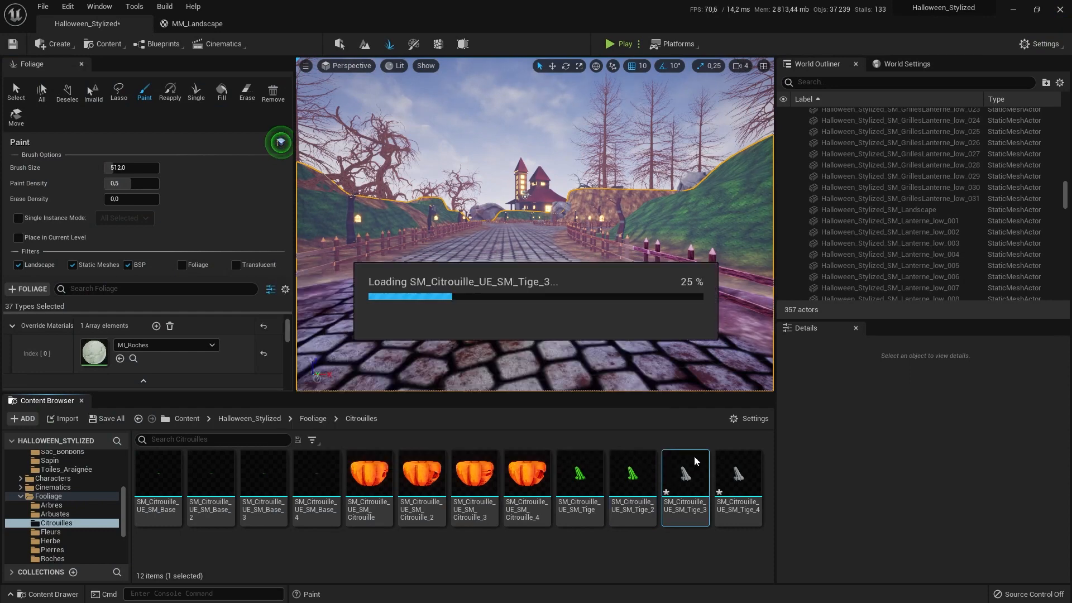
left_click(797, 146)
type("citrouil")
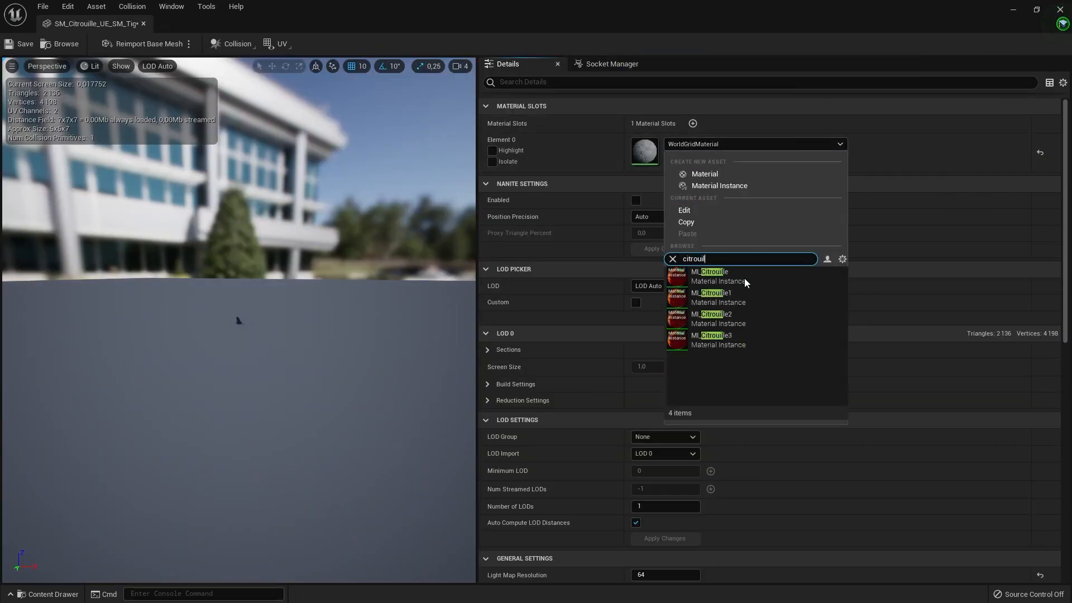
left_click(735, 314)
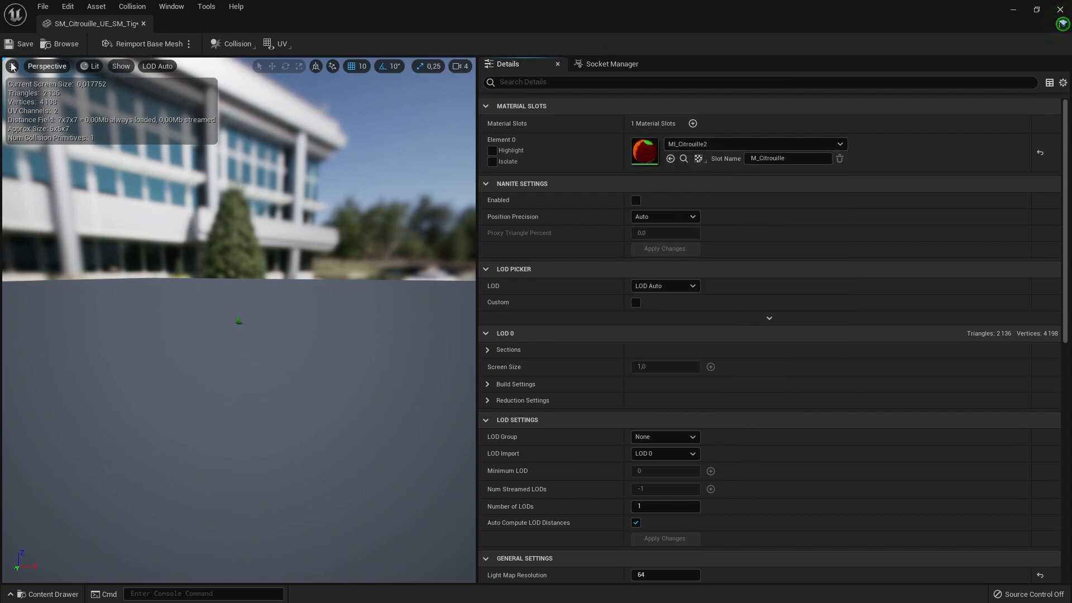
left_click(143, 23)
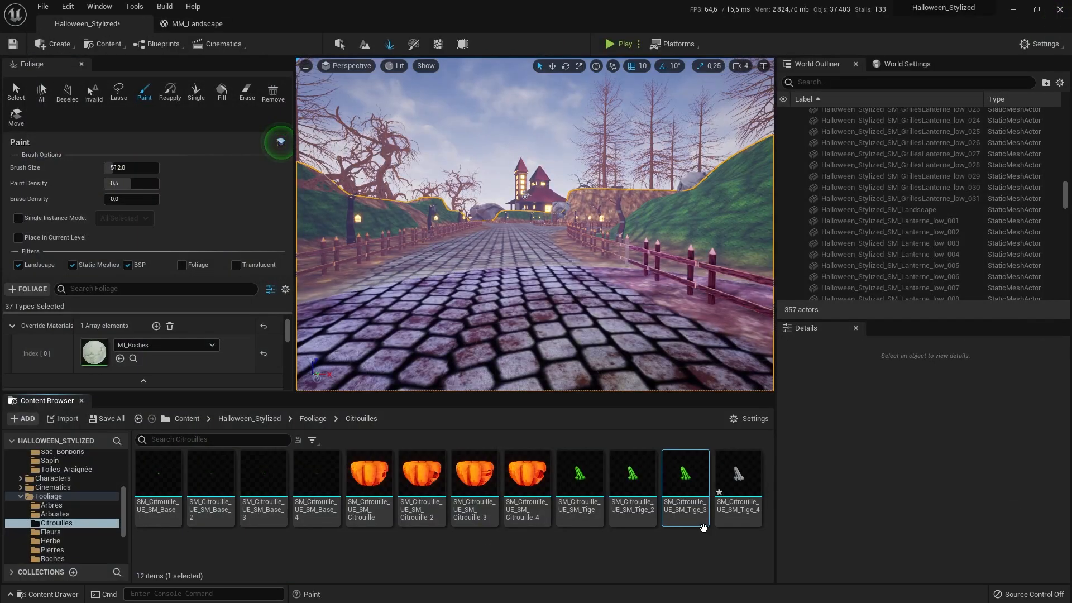
Open the SM_Citrouille_UE_SM_Tige_4 mesh, assign MI_Citrouille3 to its M_Citrouille slot, then save and close it
double_click(740, 481)
left_click(786, 144)
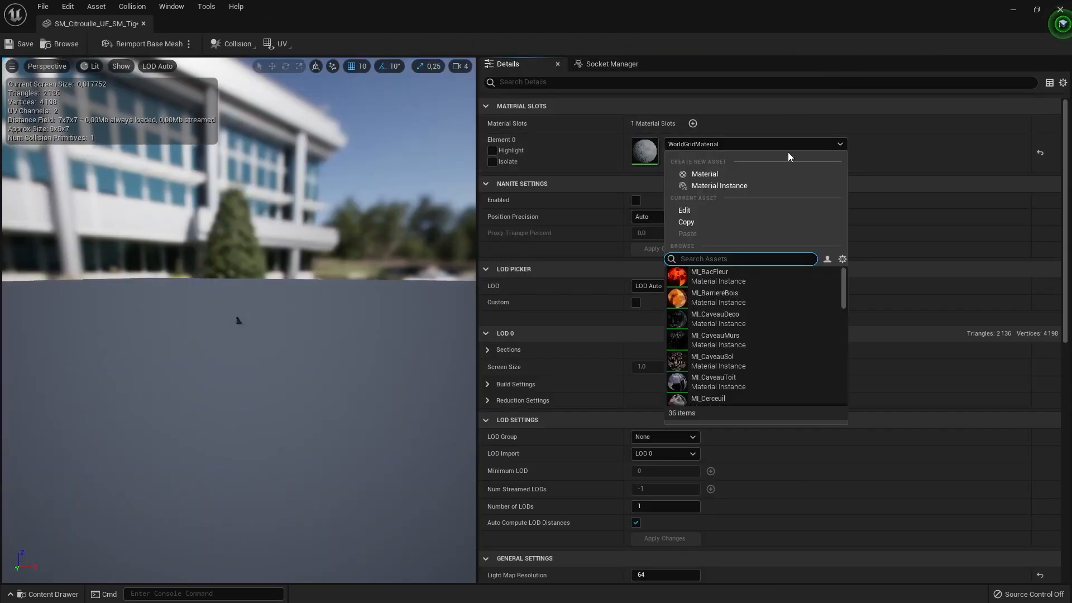
type("citrouille")
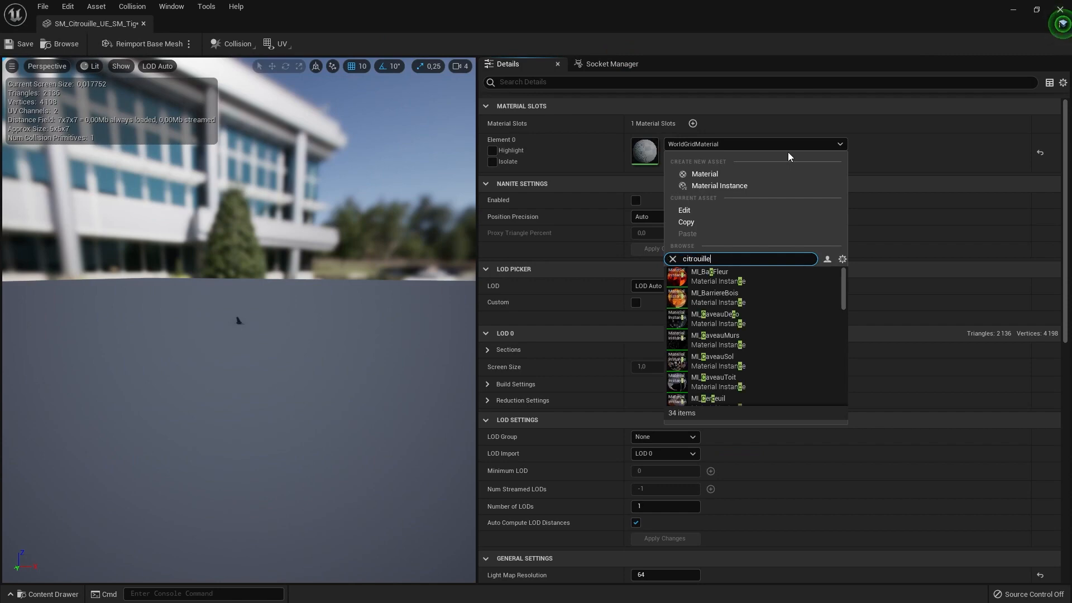
left_click(733, 342)
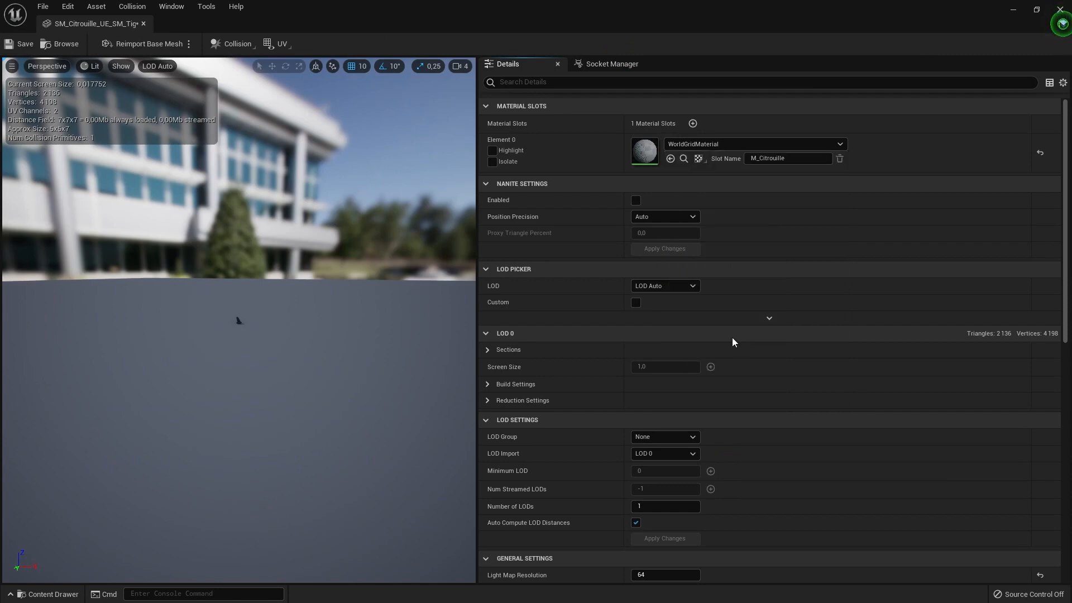
left_click(24, 45)
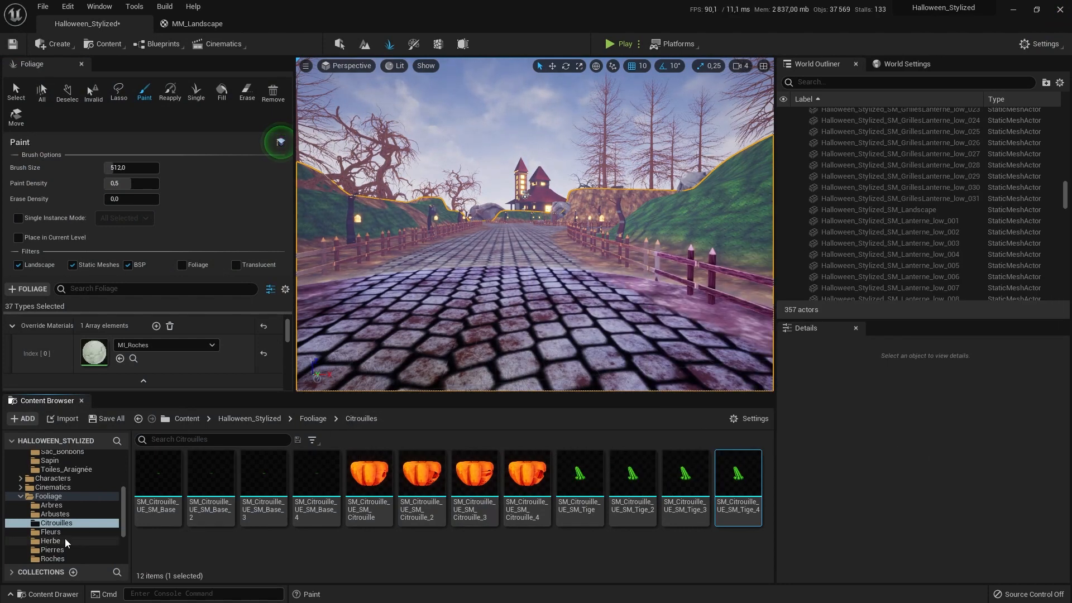
Browse to the Materials/Instances/Assets/Fooliage folder and open the MI_Fooliage material instance
left_click(58, 533)
scroll(48, 493, "up", 2)
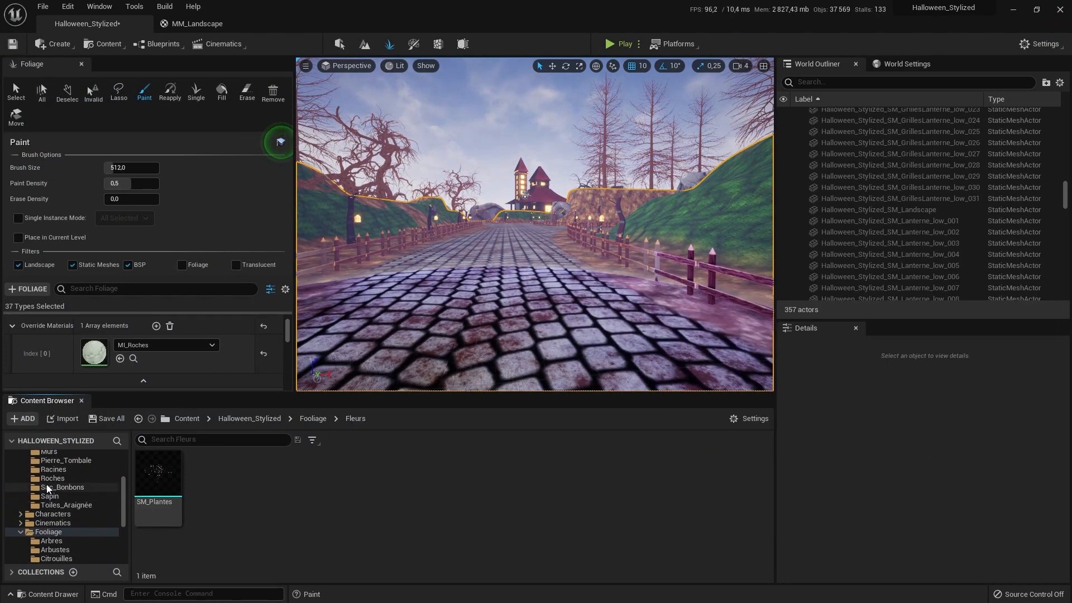
scroll(82, 495, "down", 2)
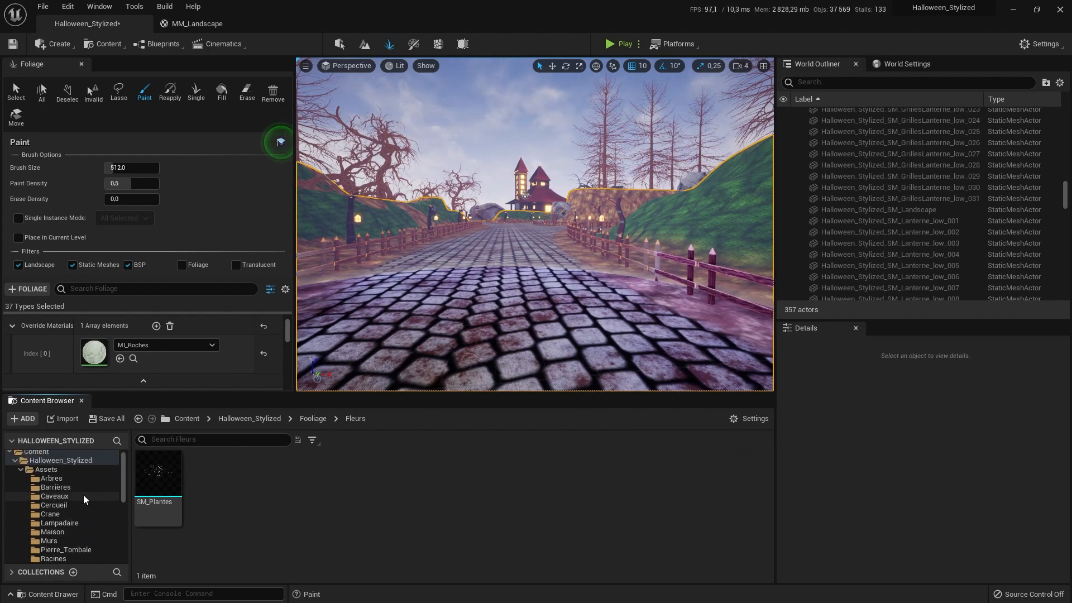
scroll(82, 495, "down", 6)
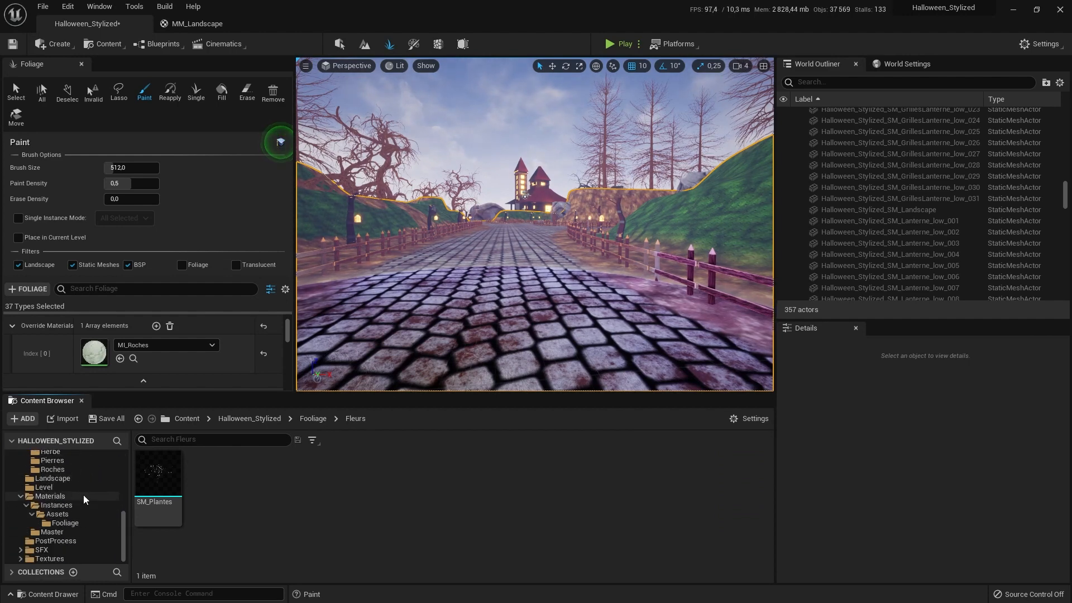
left_click(62, 523)
double_click(158, 470)
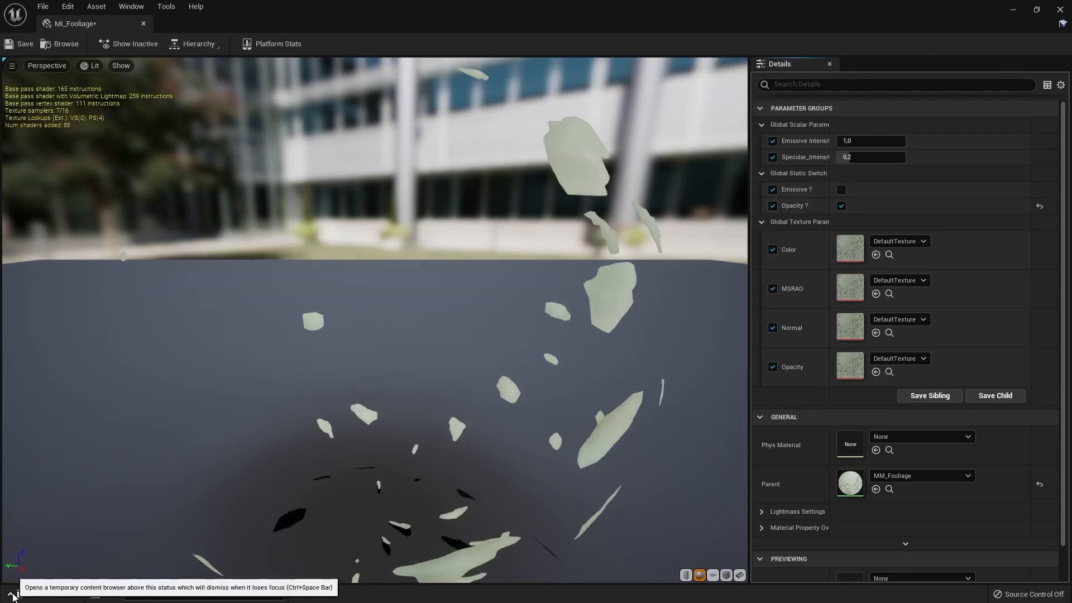
Assign the Fooliage textures T_DefaultMaterial_Color, T_DefaultMaterial_MSRAO, T_DefaultMaterial_Normal and Alpha to MI_Fooliage's Color, MSRAO, Normal and Opacity, then save and close it
left_click(28, 595)
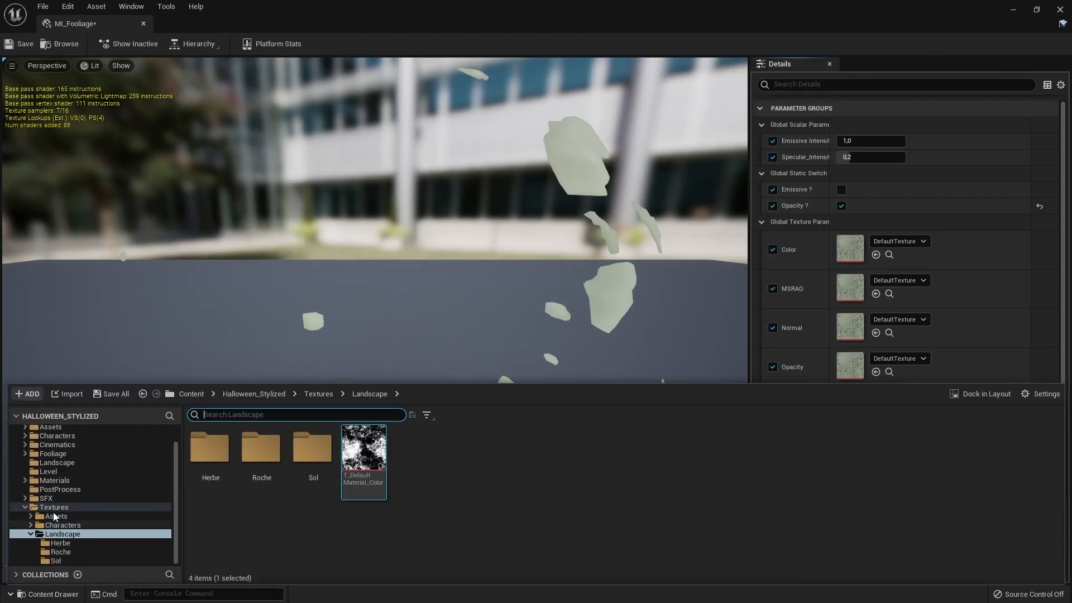
left_click(57, 517)
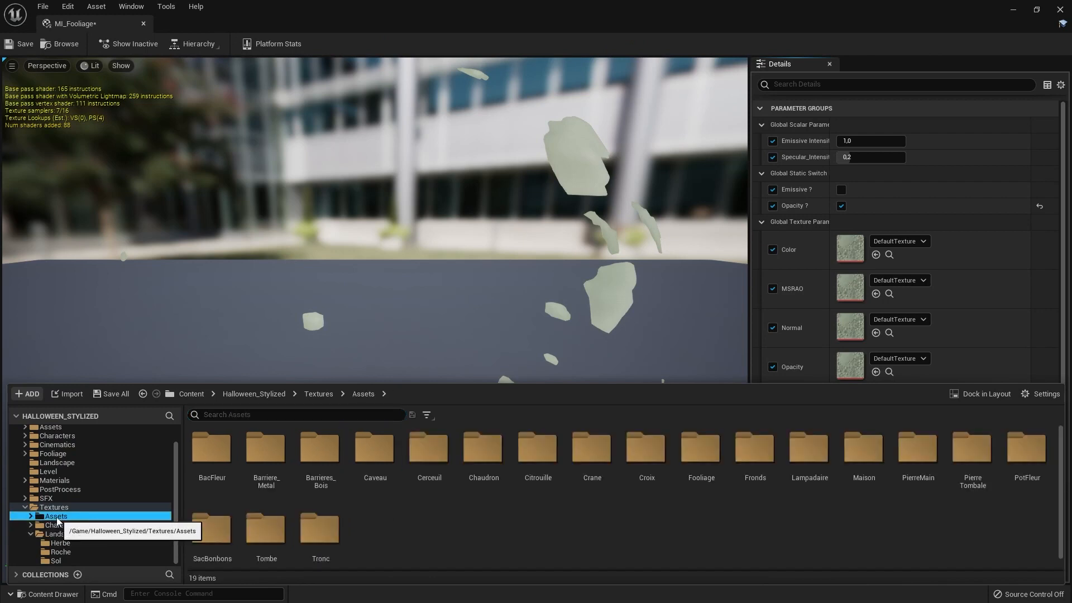
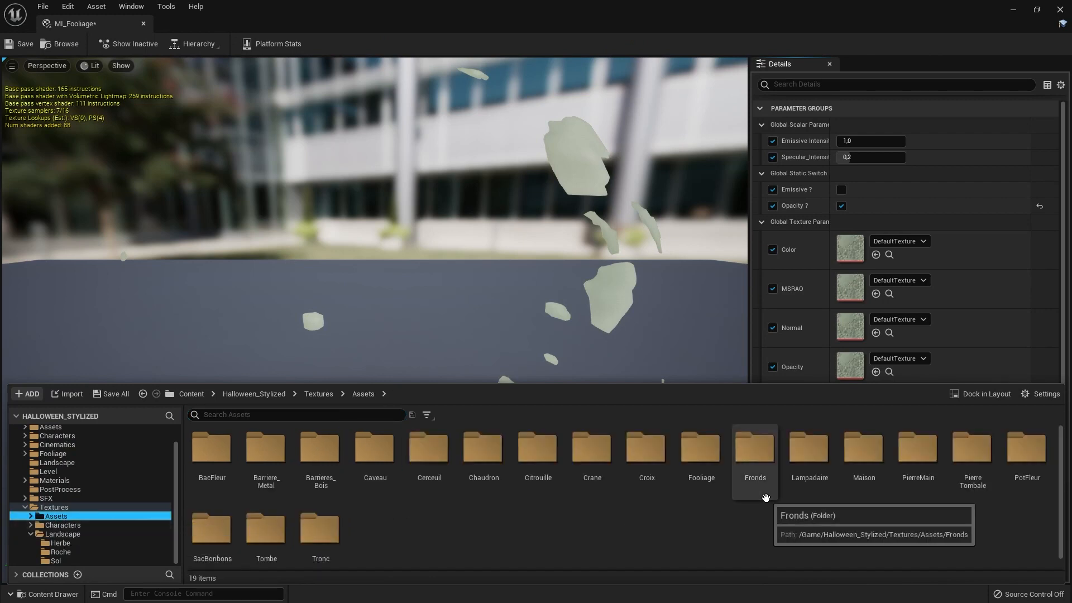
double_click(711, 446)
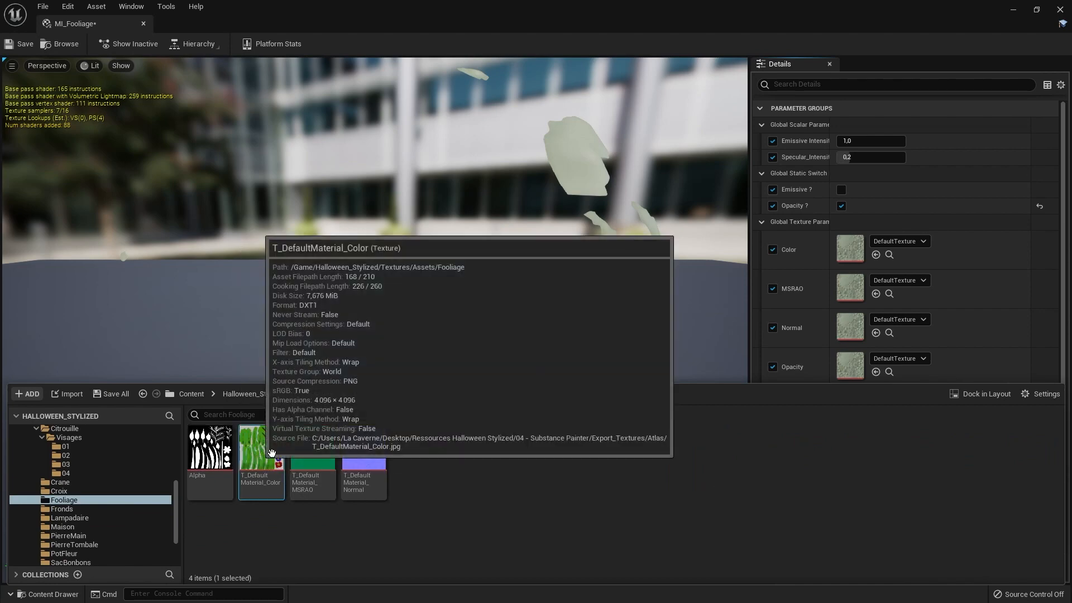
left_click_drag(262, 447, 850, 248)
left_click_drag(329, 454, 860, 292)
left_click_drag(366, 452, 852, 329)
left_click(231, 451)
left_click_drag(231, 451, 850, 365)
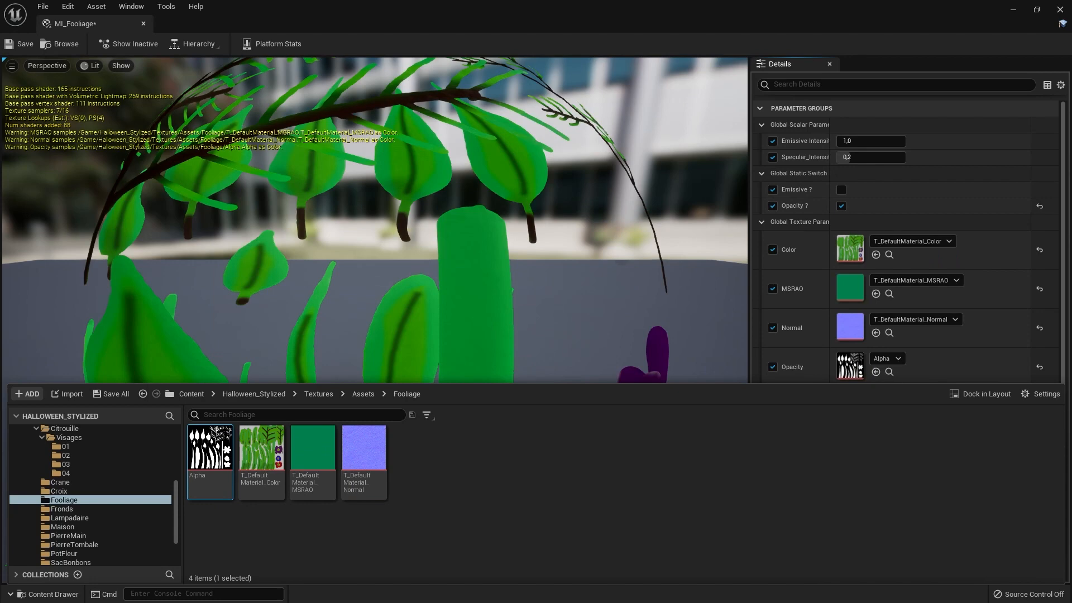
left_click(21, 43)
left_click(144, 25)
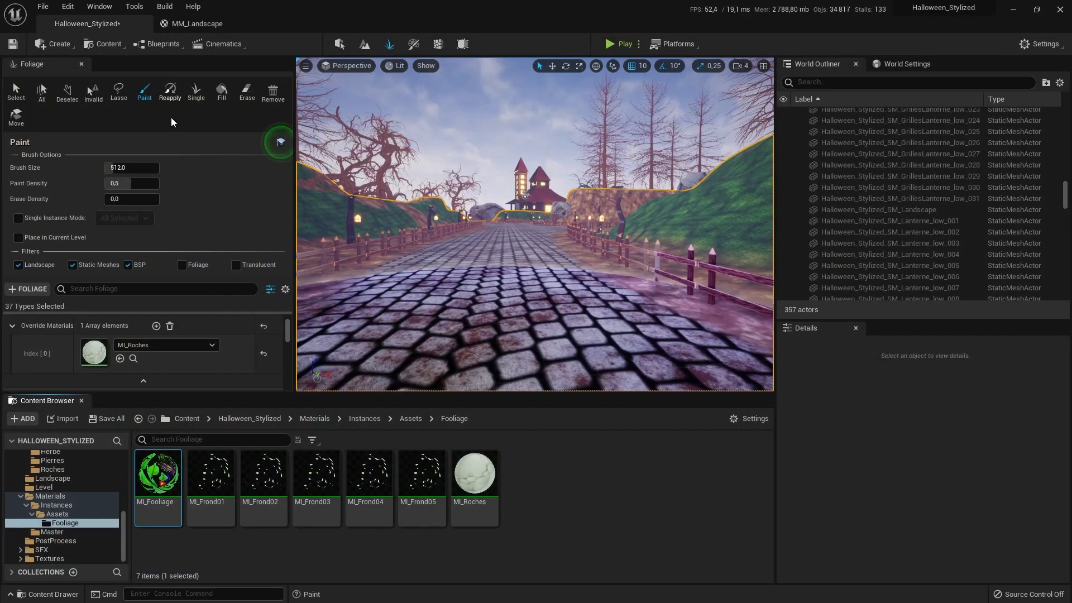
Open the MI_Frond01 material instance and assign T_ArbusteFrond01_Color from the Textures/Assets/Fronds folder to its Color parameter
double_click(223, 493)
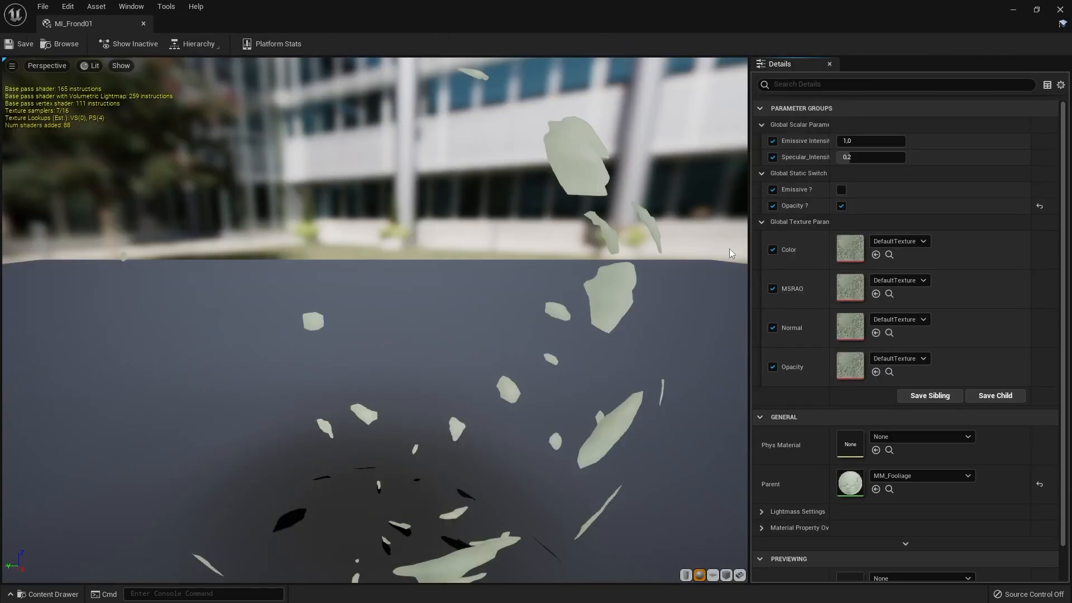
left_click(21, 592)
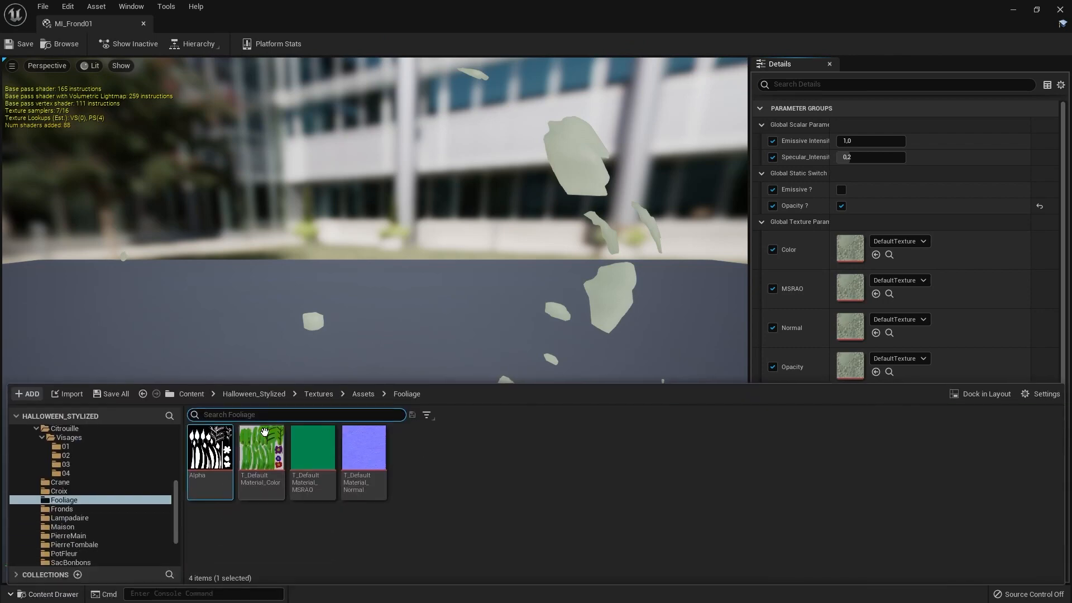
left_click(364, 395)
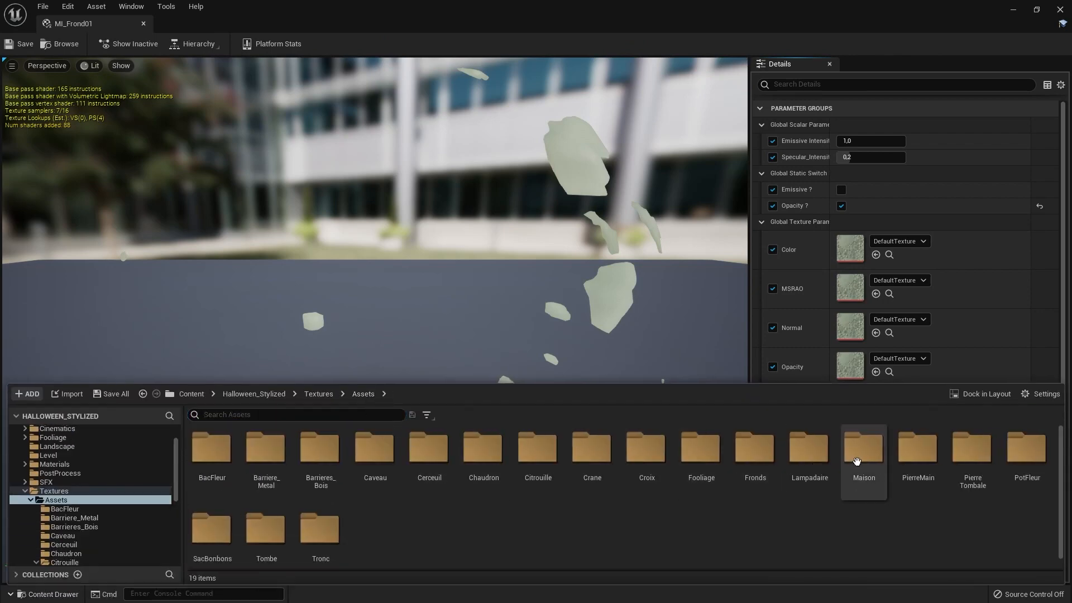
double_click(754, 447)
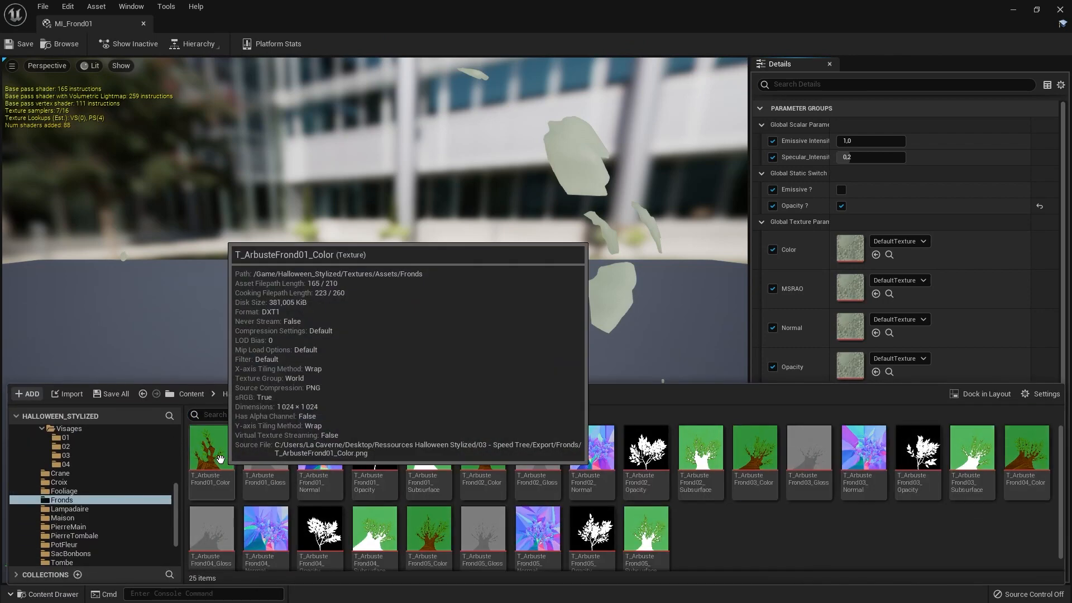
left_click_drag(209, 455, 855, 254)
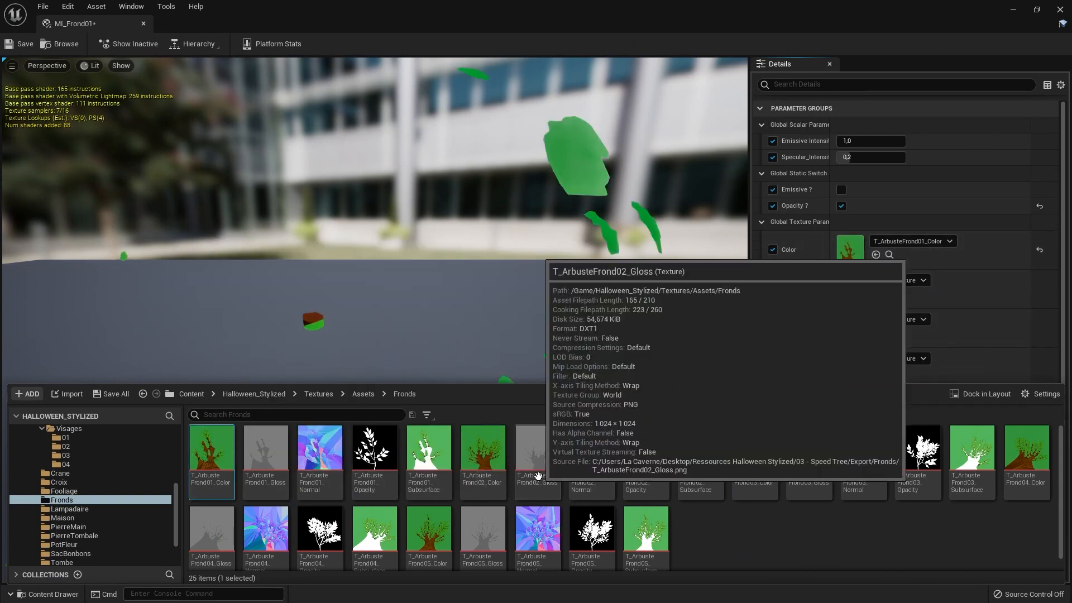
Assign T_ArbusteFrond01_Gloss, T_ArbusteFrond01_Normal and T_ArbusteFrond01_Opacity to MI_Frond01's MSRAO, Normal and Opacity parameters, then save and close it
left_click_drag(537, 450, 851, 288)
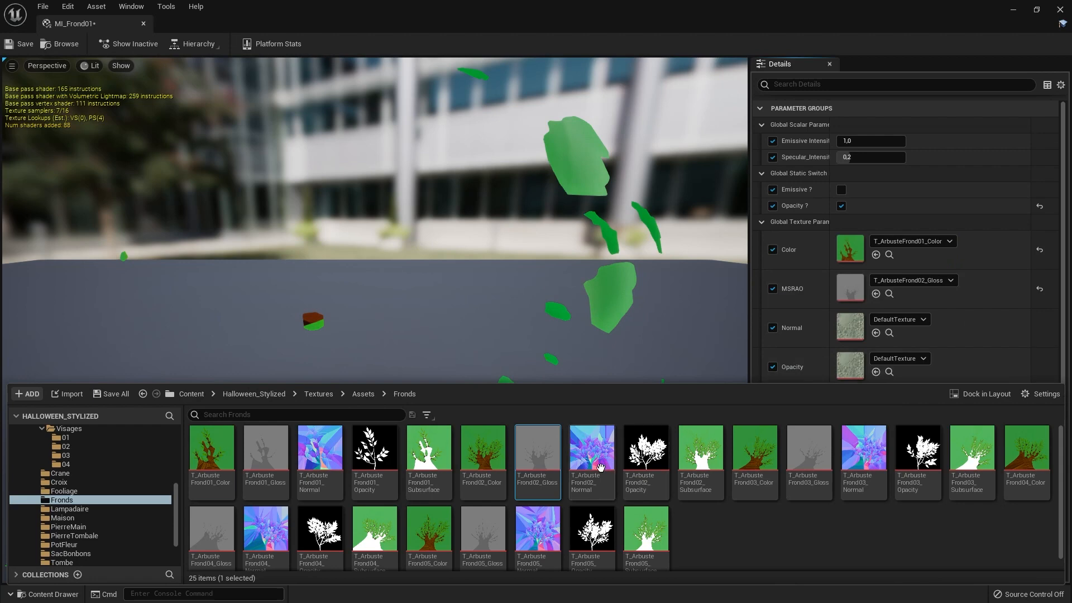
left_click_drag(600, 466, 852, 329)
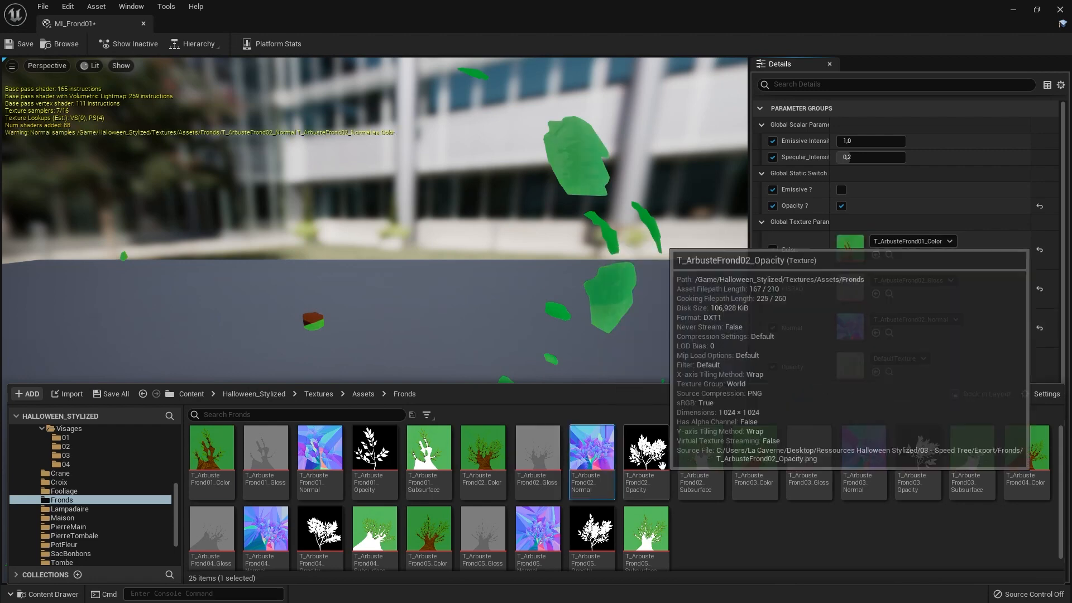
left_click_drag(322, 450, 846, 322)
left_click_drag(265, 450, 850, 288)
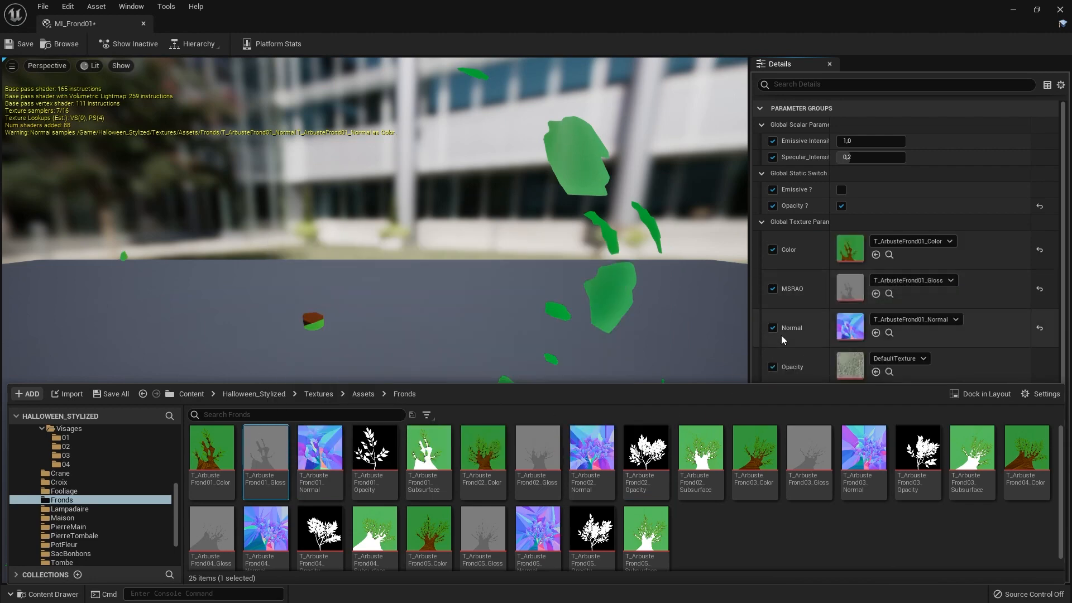
left_click_drag(374, 450, 850, 365)
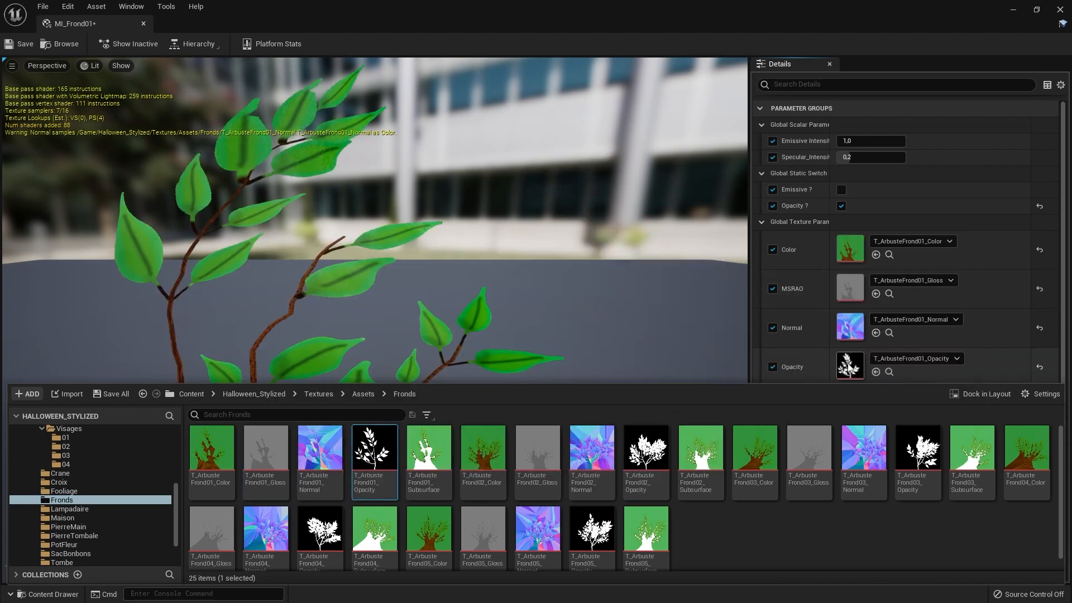
left_click(24, 44)
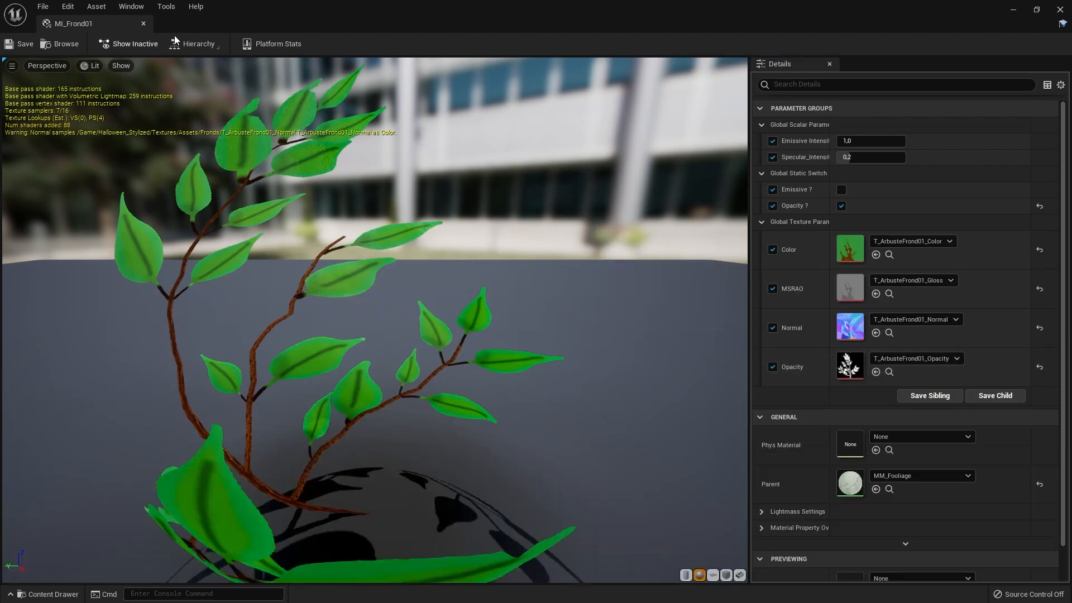
left_click(143, 24)
Open MI_Frond02, assign the T_ArbusteFrond02 Color, Gloss, Normal and Opacity textures to Color, MSRAO, Normal and Opacity, then save and close it
double_click(262, 475)
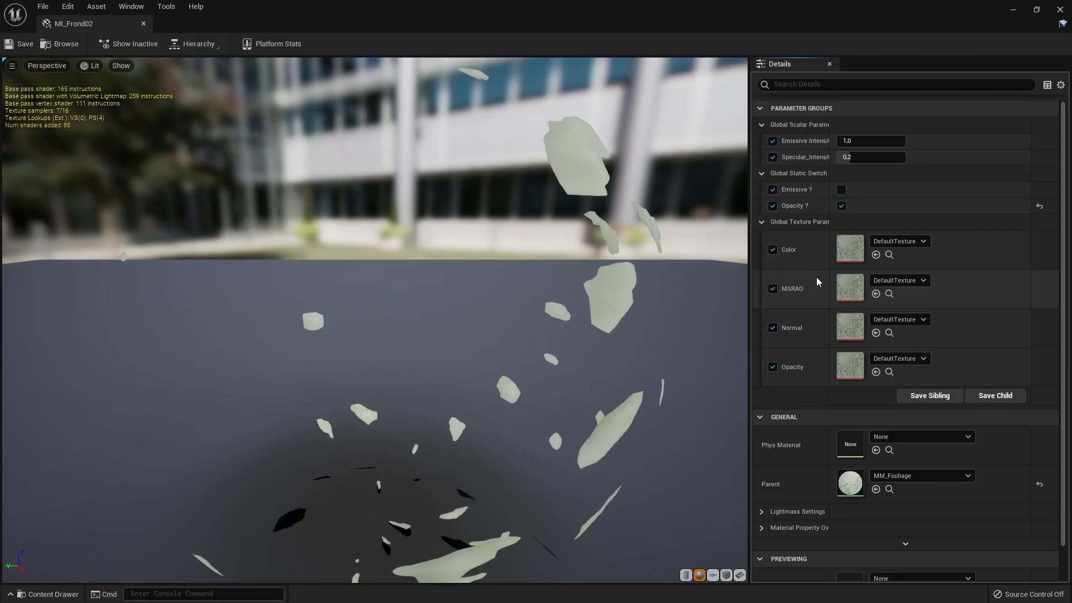
left_click(48, 593)
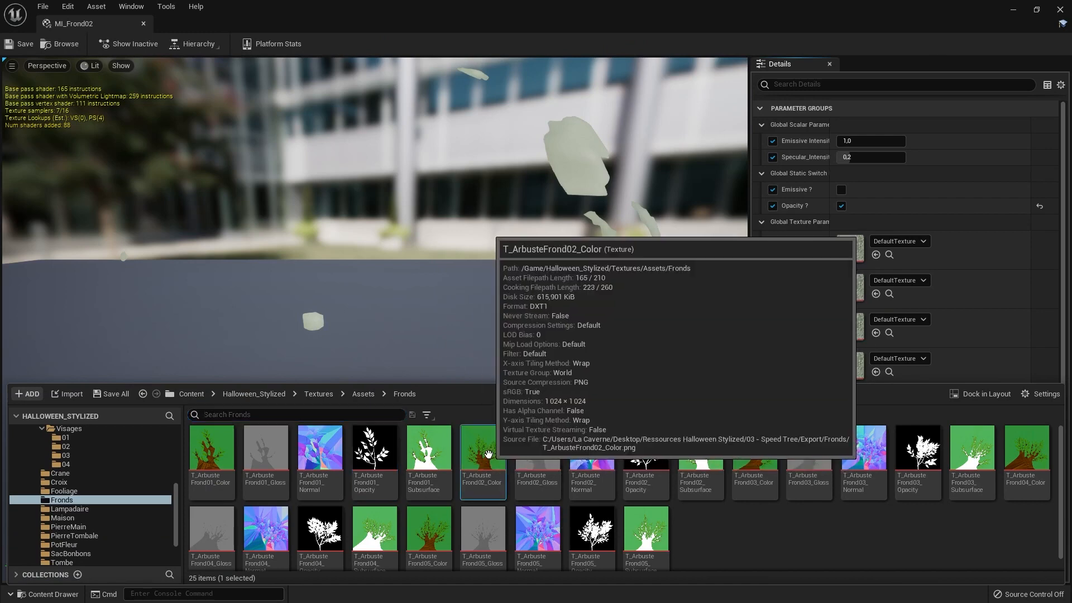
left_click_drag(479, 465, 853, 250)
left_click_drag(537, 455, 838, 281)
left_click_drag(591, 452, 853, 337)
left_click_drag(646, 453, 850, 366)
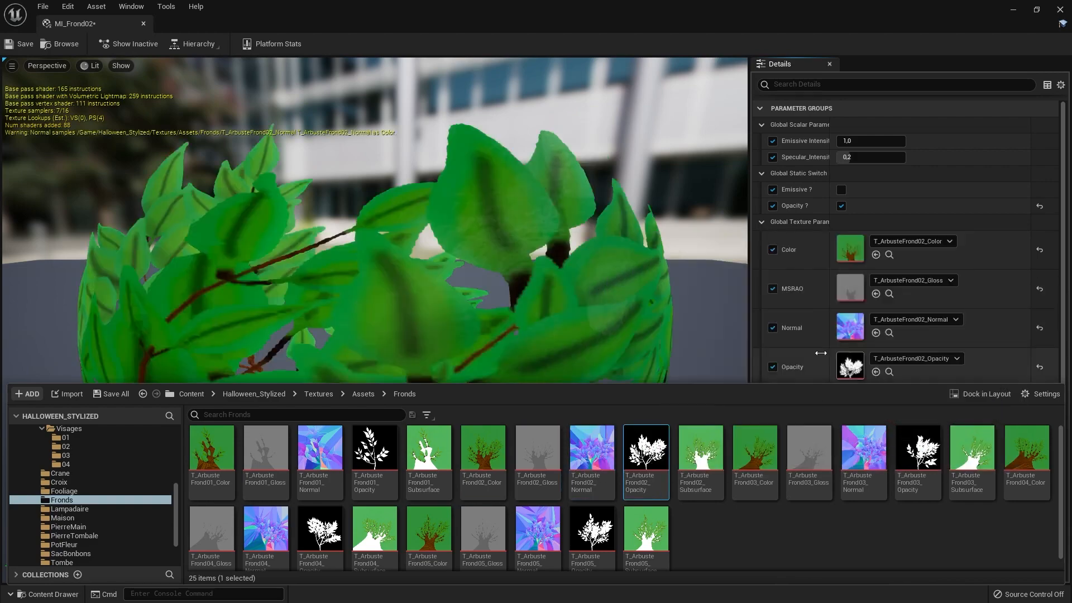
left_click(19, 47)
left_click(143, 24)
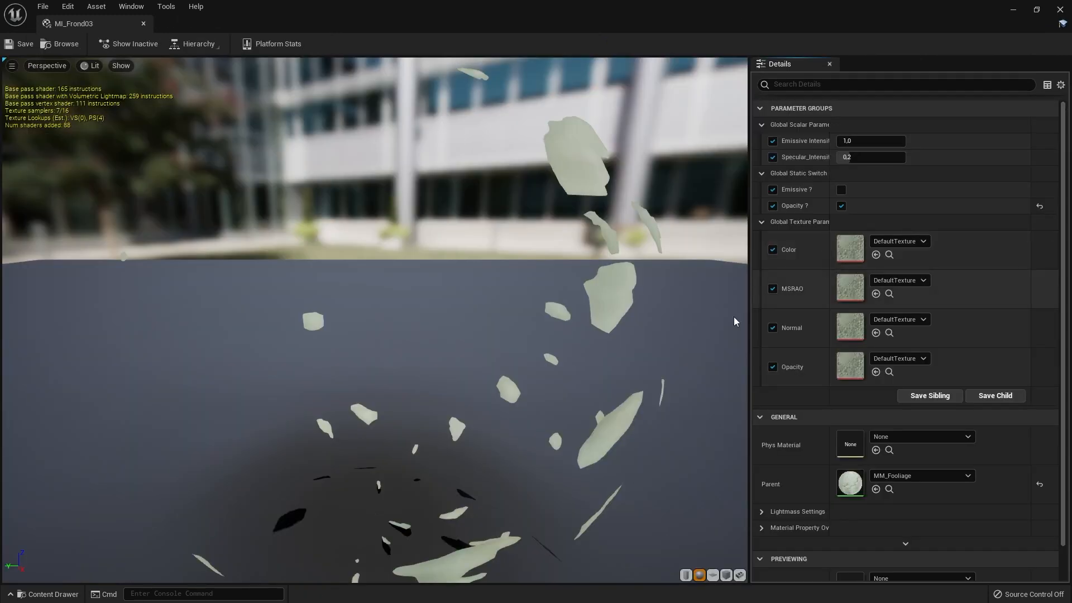
Assign the T_ArbusteFrond03 Color, Gloss, Normal and Opacity textures to MI_Frond03's Color, MSRAO, Normal and Opacity parameters, then save and close it
left_click(34, 597)
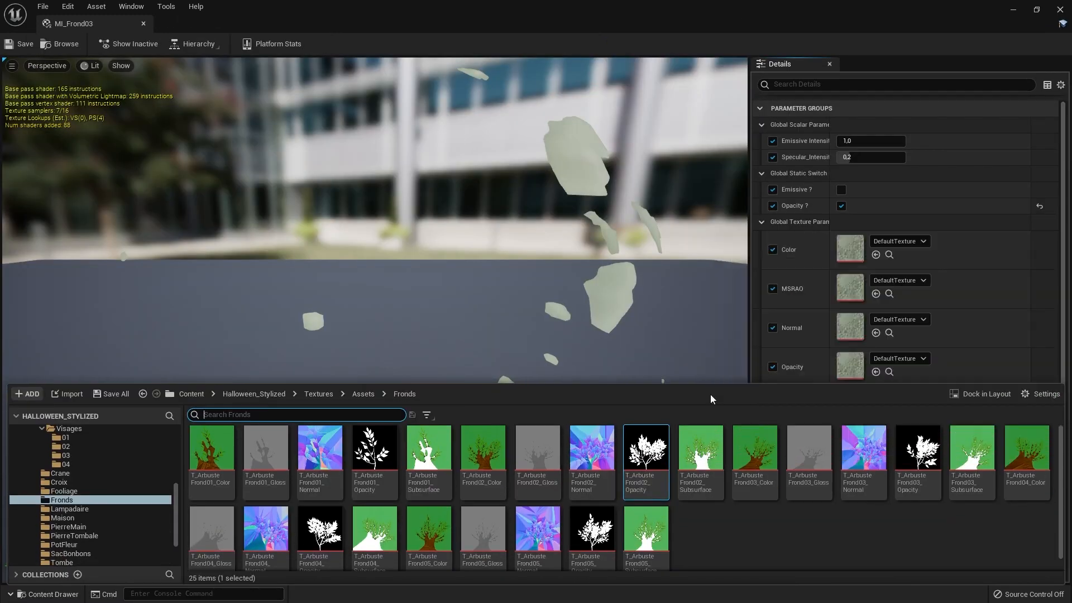
left_click_drag(761, 463, 850, 250)
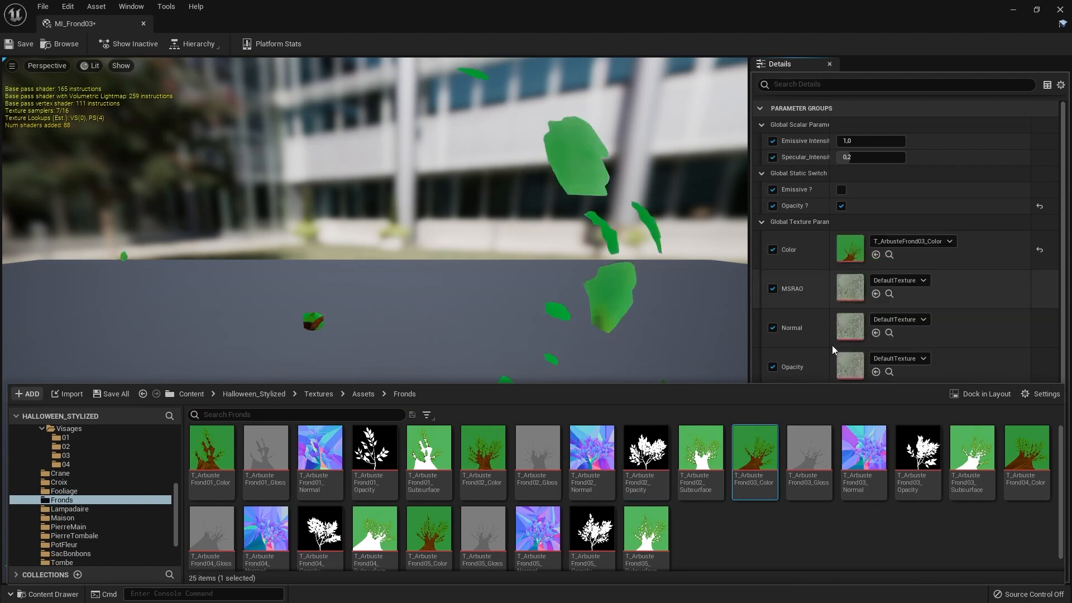
left_click_drag(808, 455, 849, 290)
left_click_drag(864, 455, 850, 327)
left_click_drag(918, 449, 850, 366)
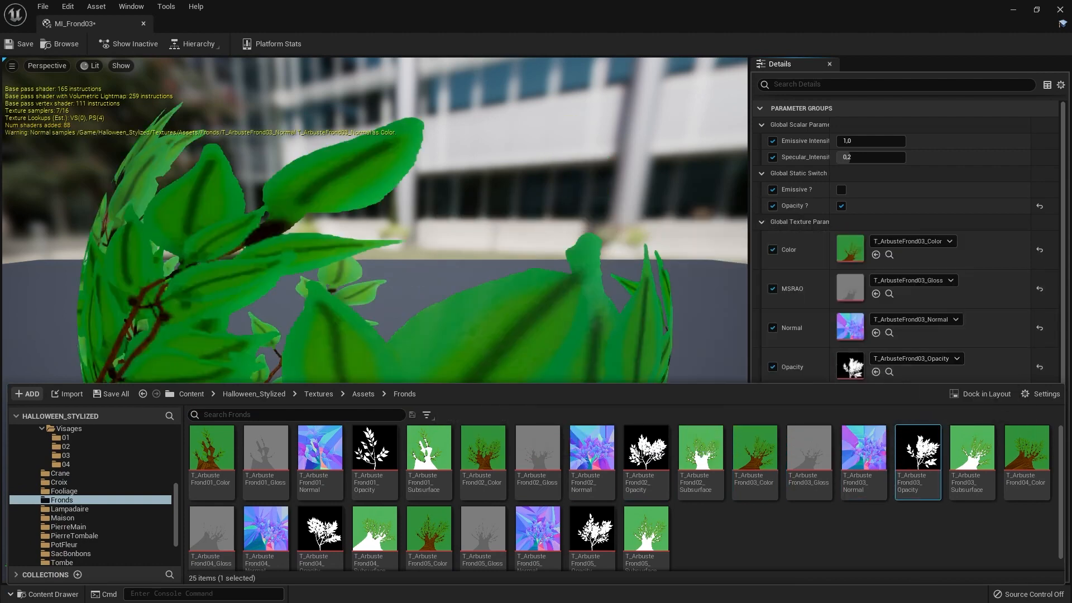
key("ctrl+s")
left_click(144, 24)
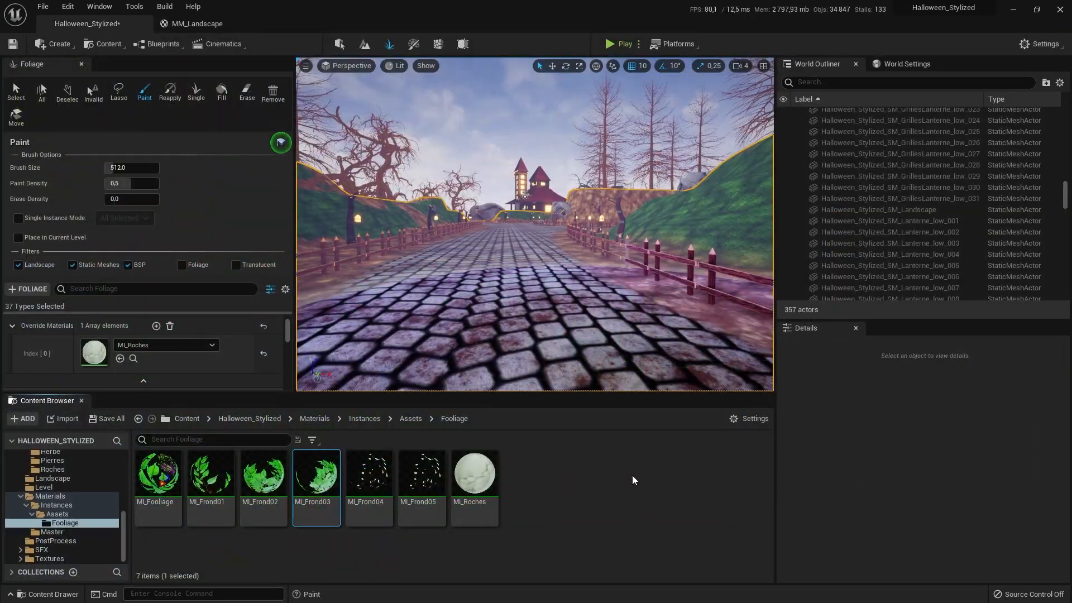
Assign the T_ArbusteFrond04 Color, Gloss, Normal and Opacity textures to MI_Frond04's Color, MSRAO, Normal and Opacity parameters, and close the material instance
double_click(396, 484)
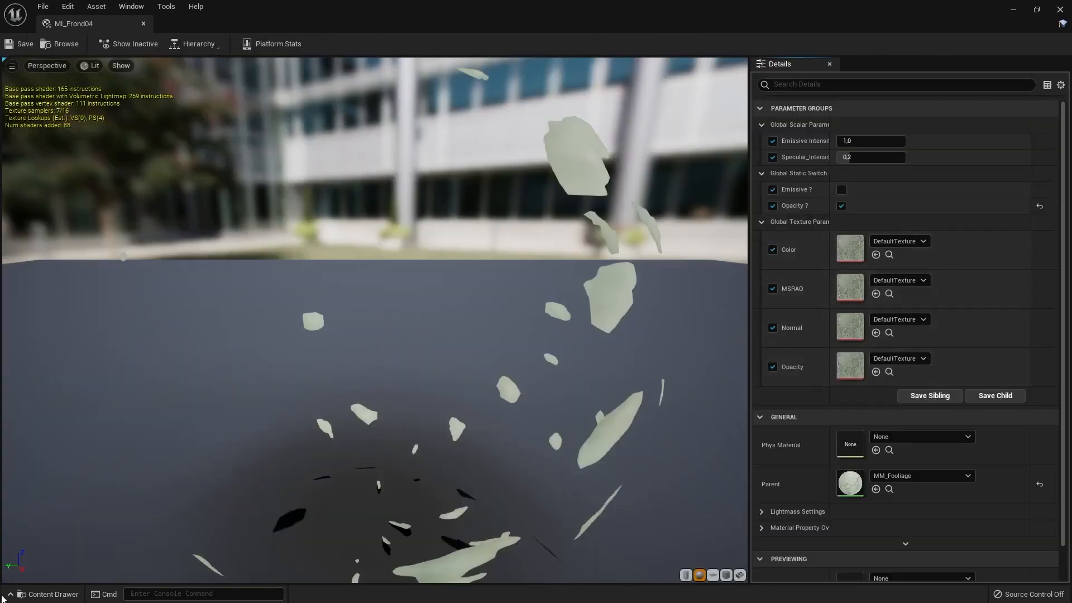
left_click(49, 595)
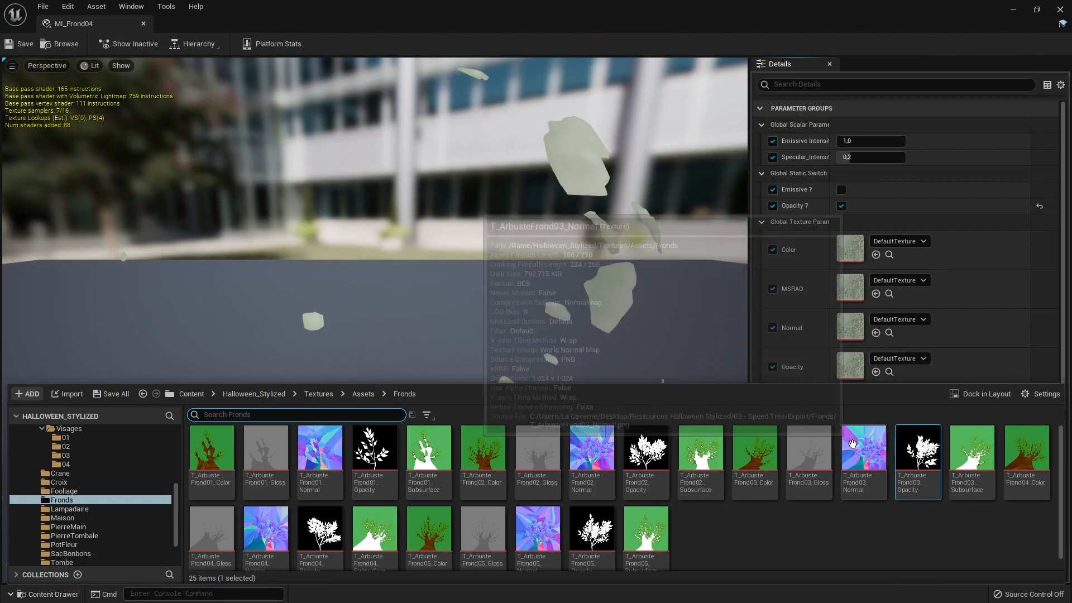
left_click_drag(1027, 450, 851, 249)
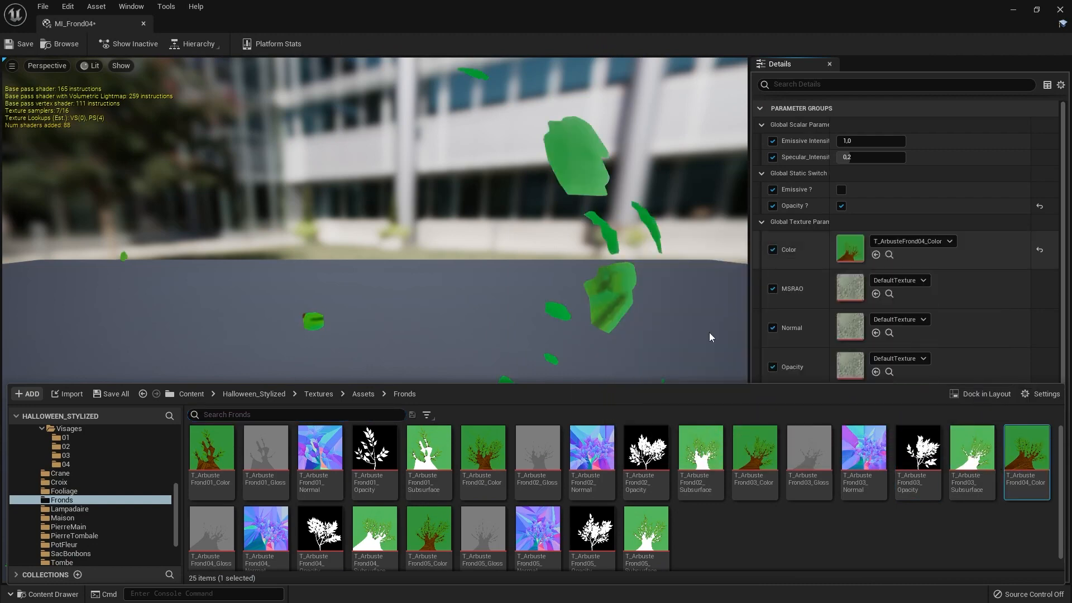
left_click_drag(215, 545, 850, 288)
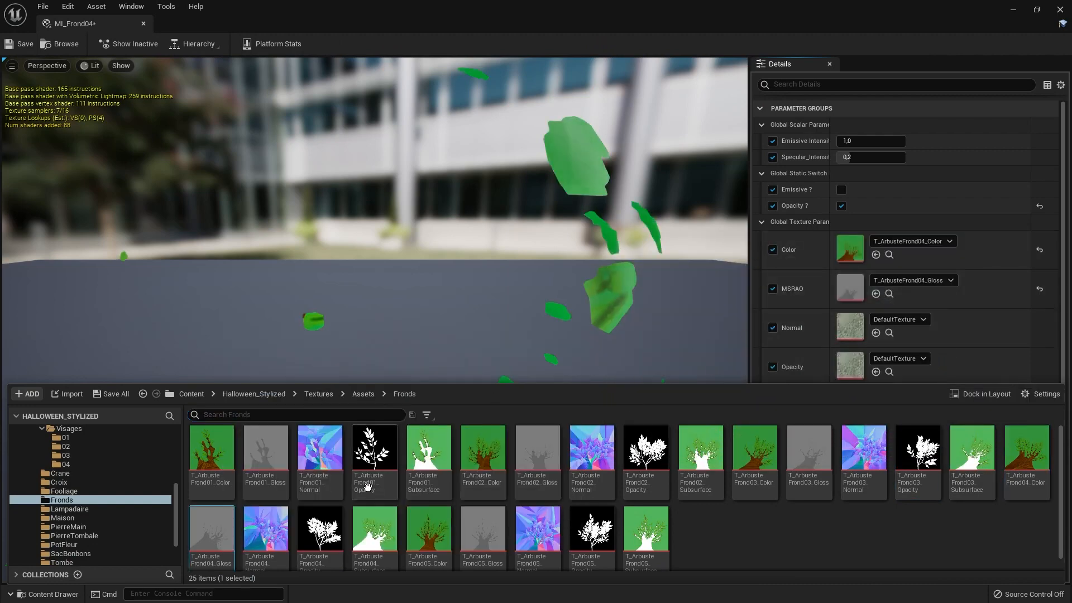
left_click_drag(286, 530, 806, 335)
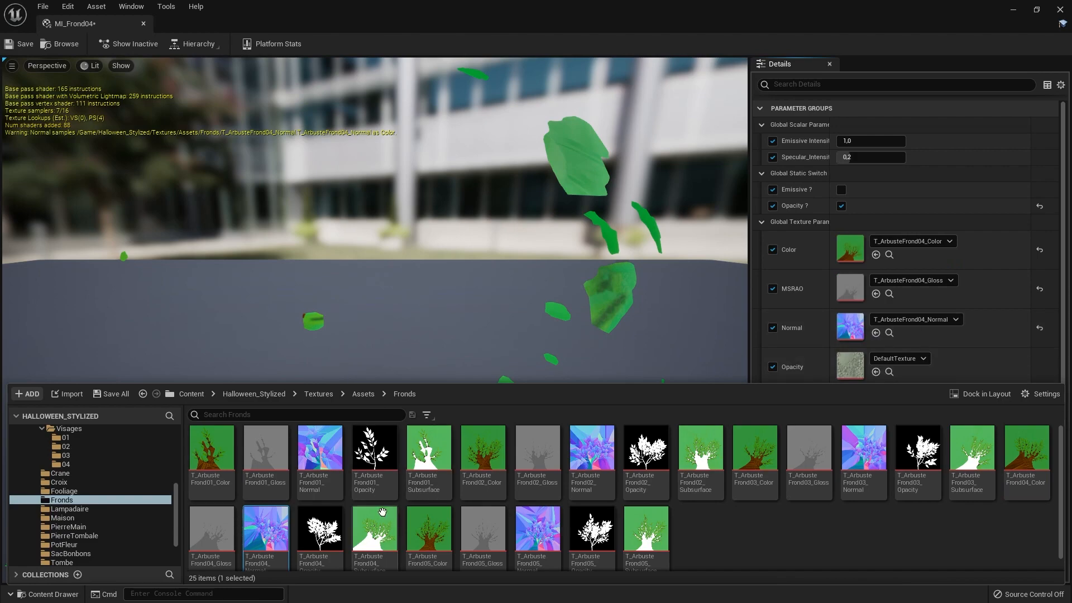
left_click_drag(319, 527, 850, 366)
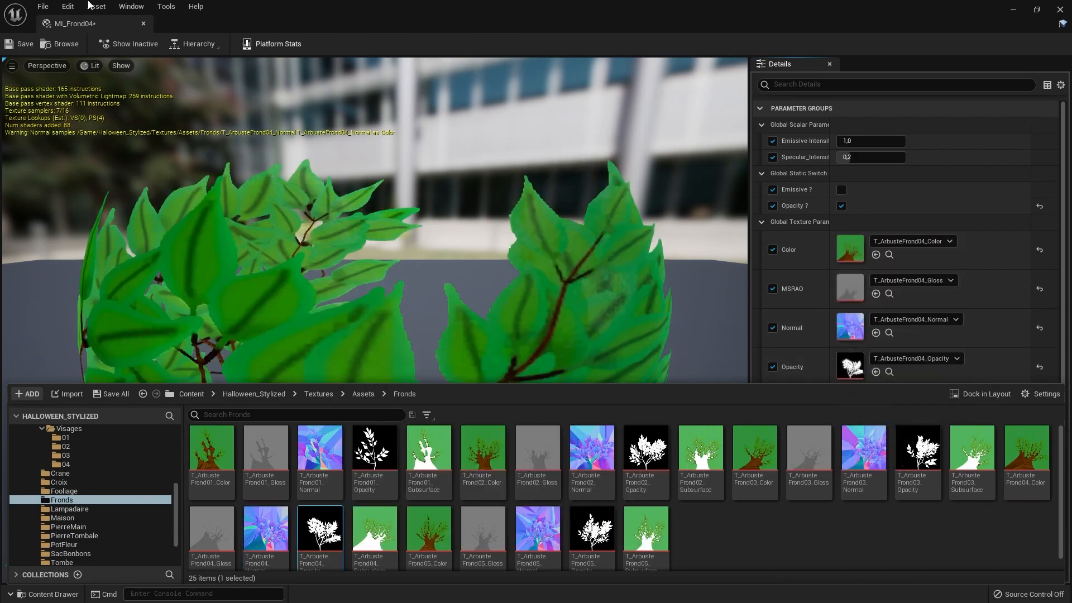
left_click(22, 45)
left_click(143, 23)
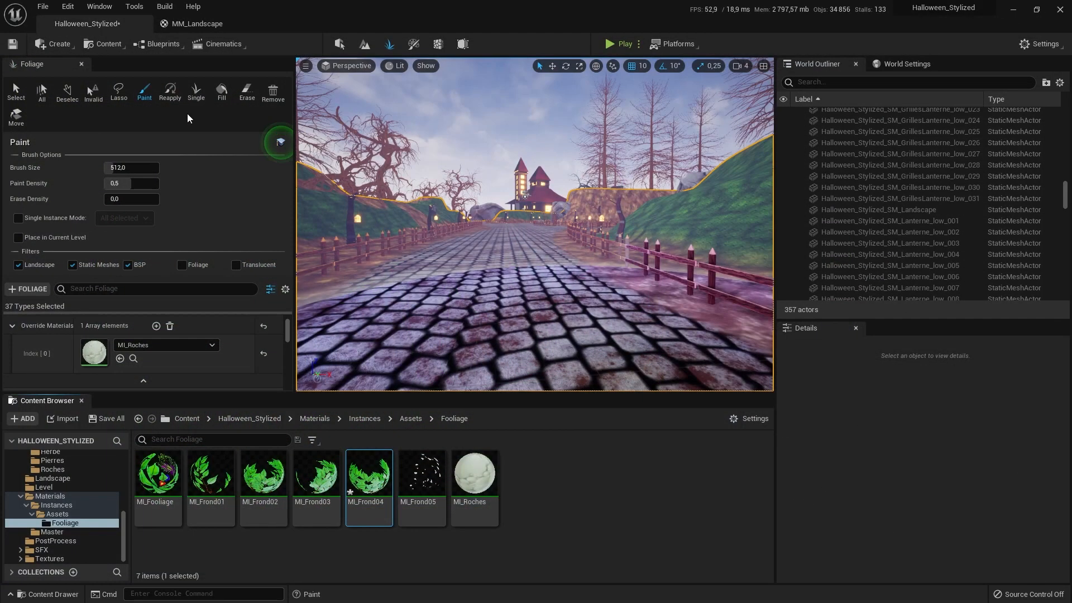
Assign the T_ArbusteFrond05 Color, Gloss, Normal and Opacity textures to MI_Frond05's Color, MSRAO, Normal and Opacity parameters, and save everything in the project
double_click(430, 475)
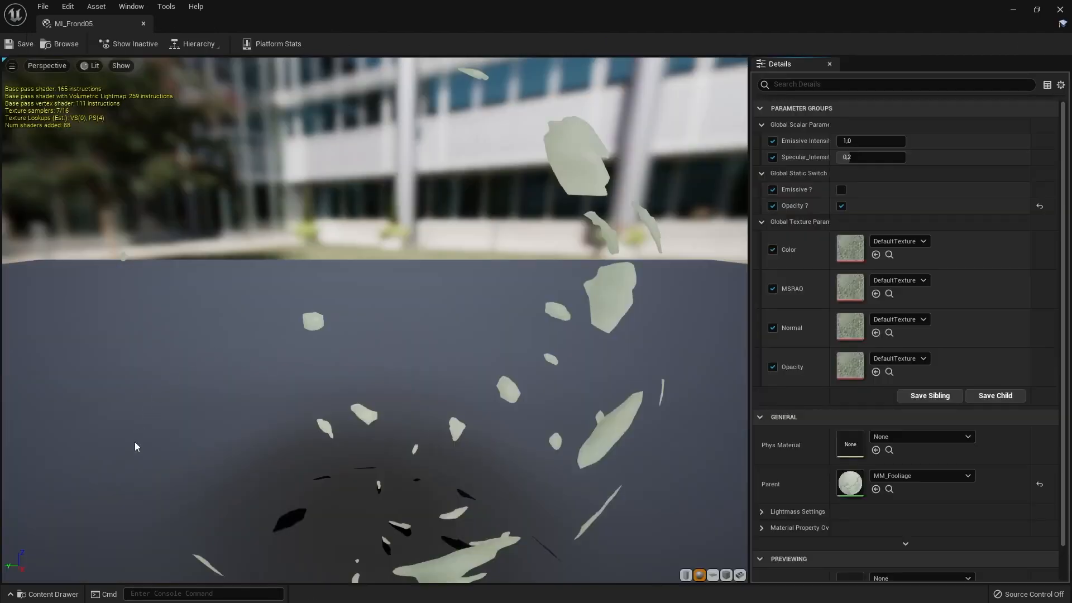
left_click(47, 594)
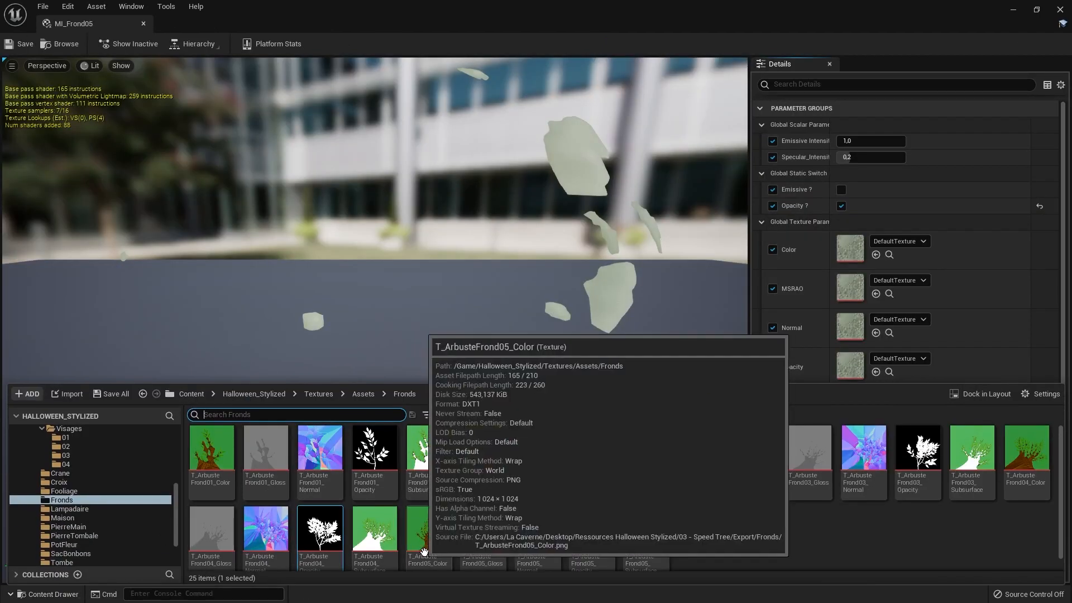
left_click_drag(429, 528, 852, 247)
left_click_drag(498, 532, 851, 288)
left_click_drag(587, 535, 614, 517)
left_click_drag(546, 529, 857, 328)
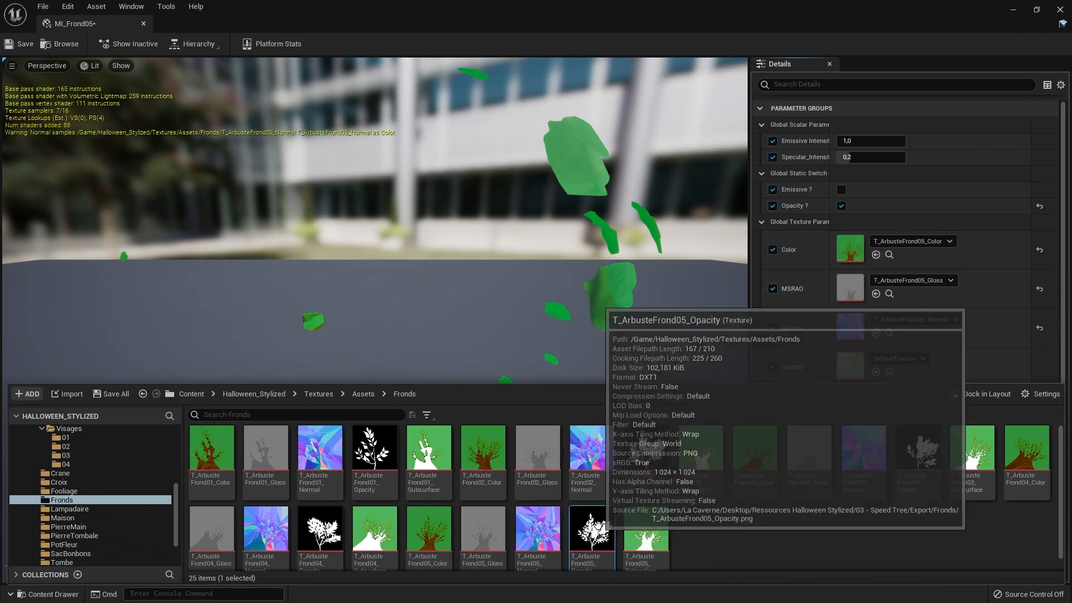
left_click_drag(591, 530, 851, 365)
left_click(25, 43)
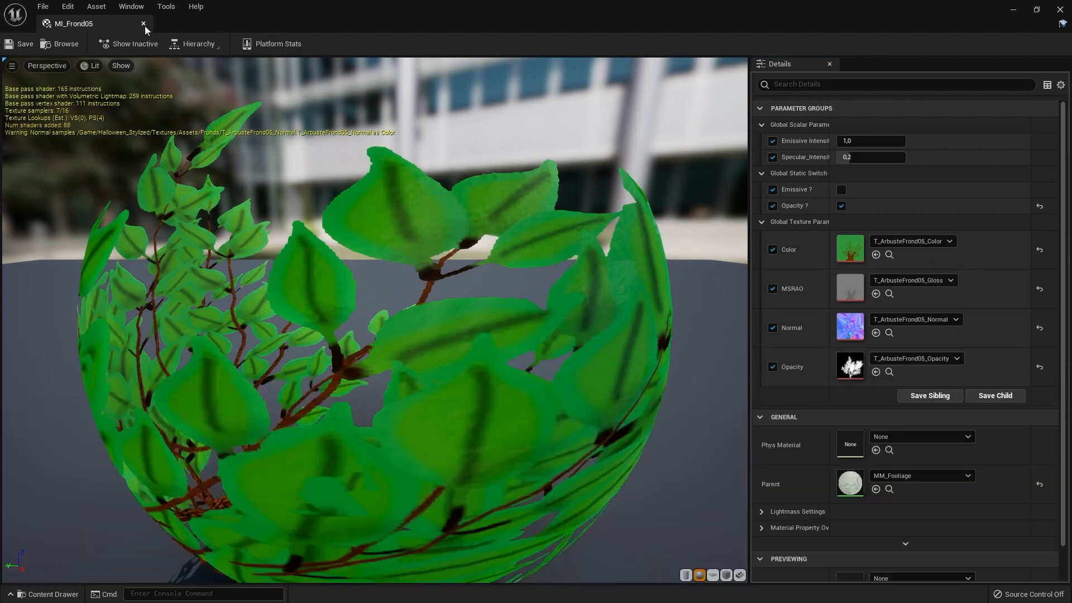
left_click(144, 24)
left_click(42, 6)
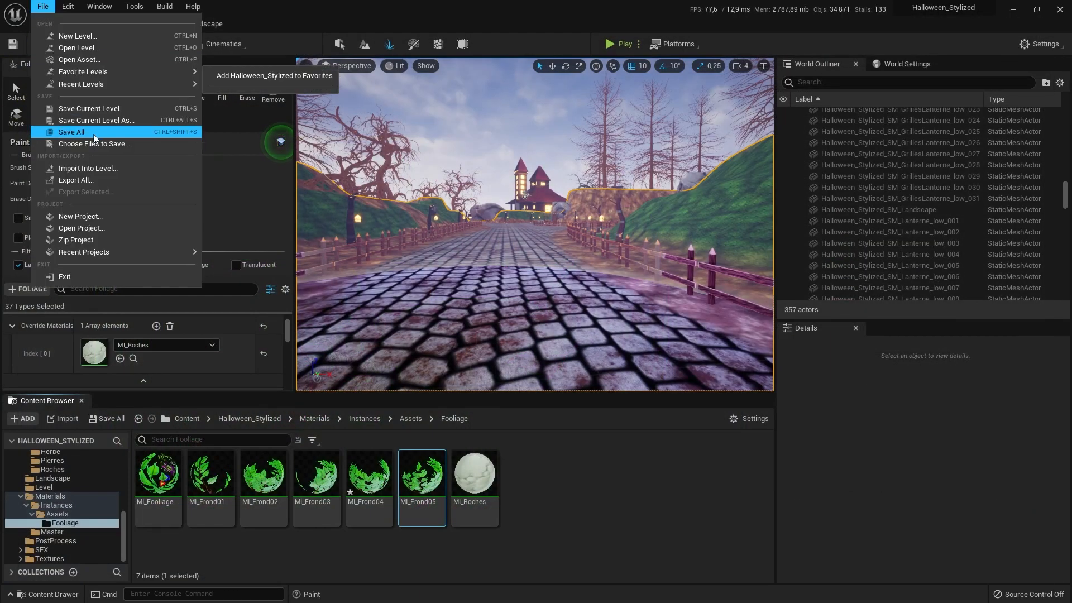
left_click(93, 133)
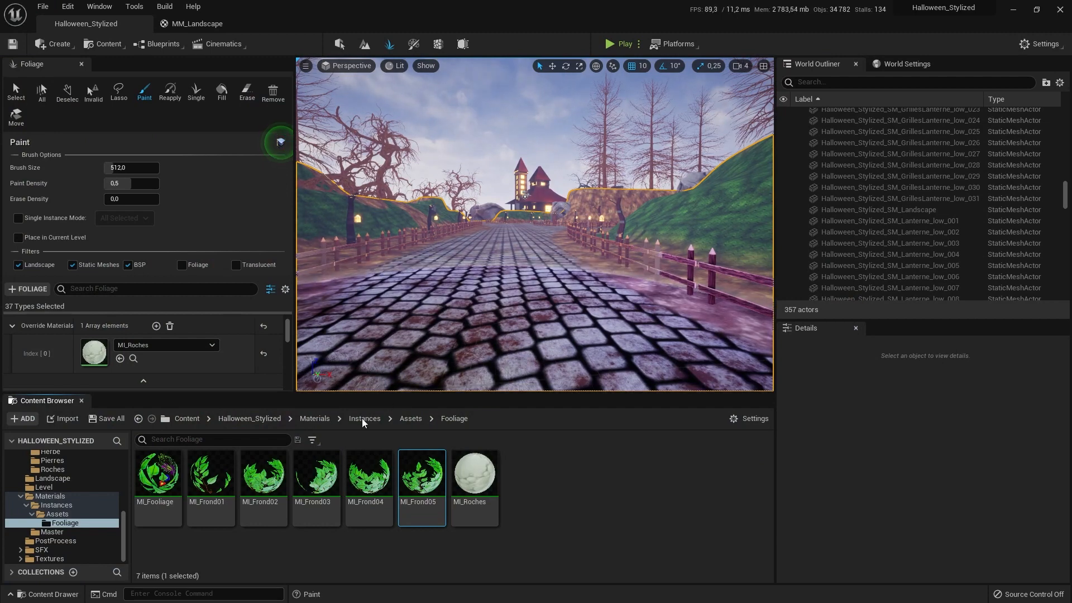
Examine the contents of the Fooliage/Roches, Assets/Roches and Materials/Instances/Assets folders
scroll(89, 469, "up", 2)
left_click(61, 523)
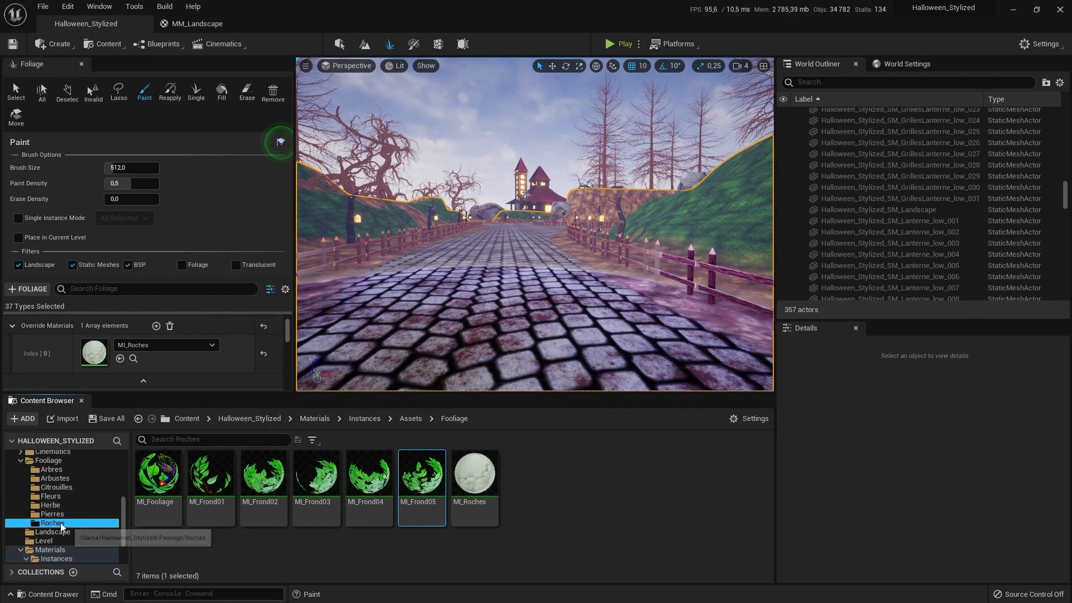
scroll(84, 508, "up", 4)
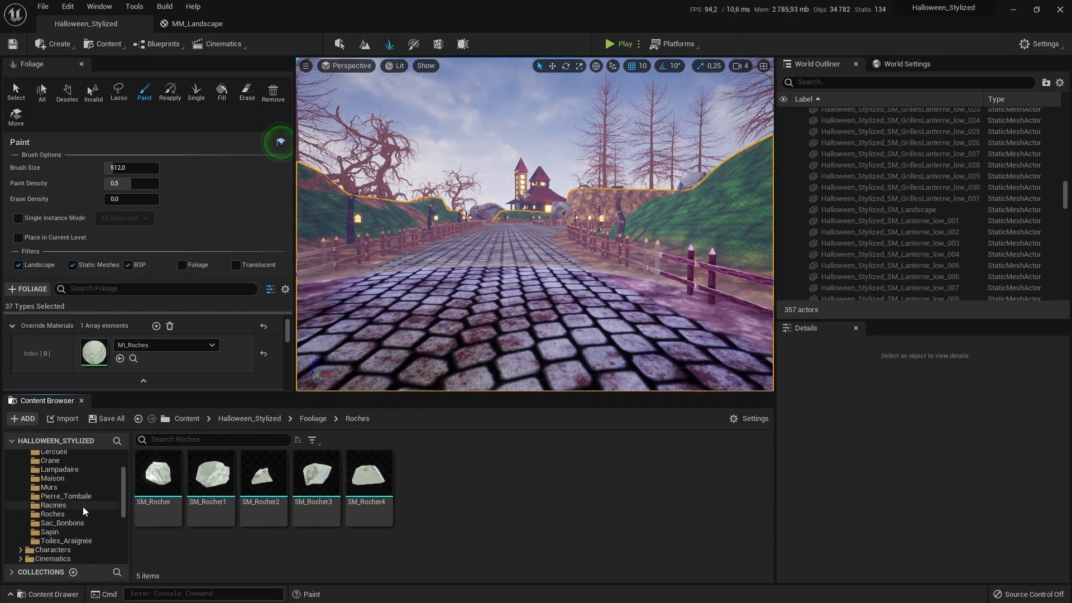
left_click(53, 514)
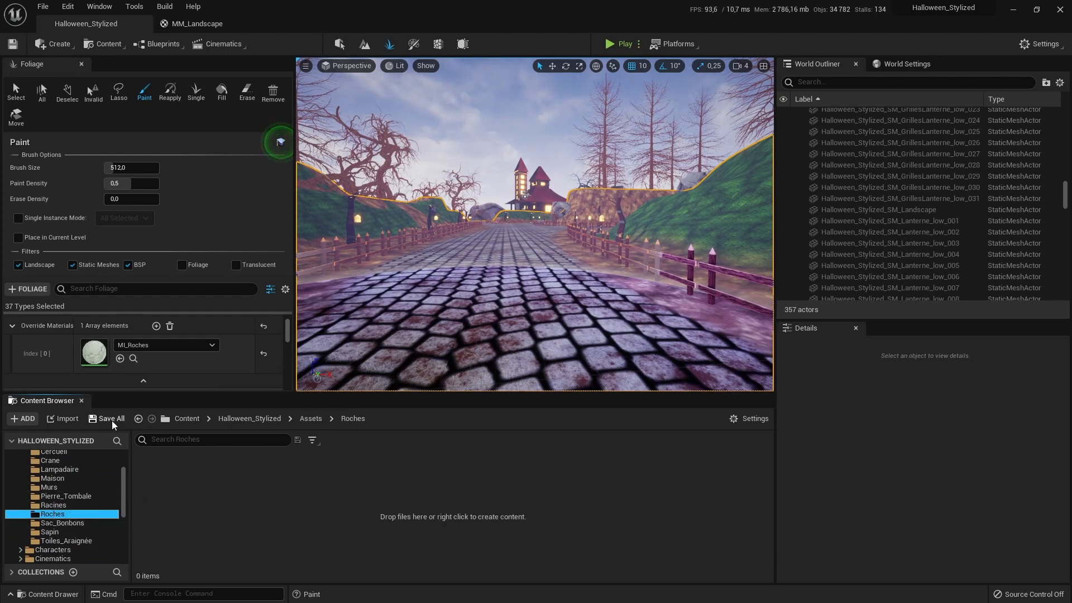
scroll(98, 510, "up", 2)
scroll(98, 510, "down", 5)
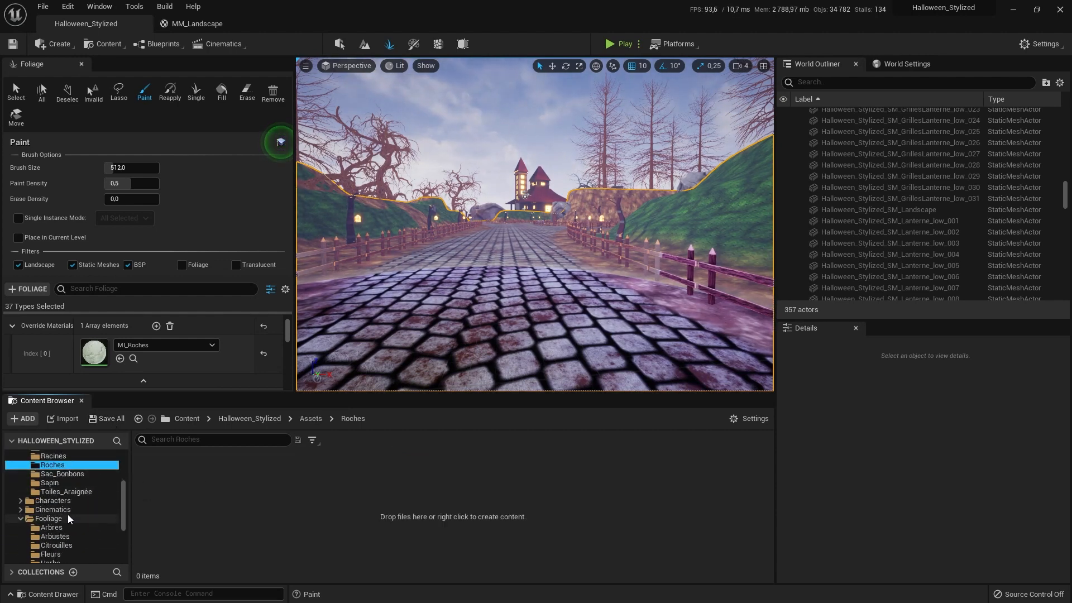
scroll(66, 515, "down", 5)
left_click(59, 546)
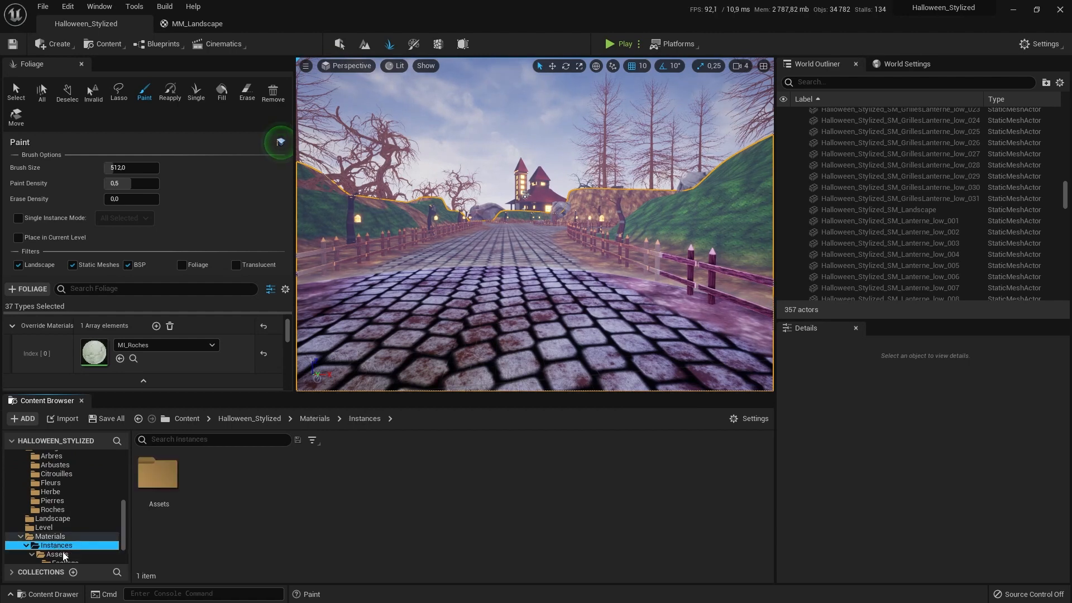
scroll(64, 553, "down", 3)
left_click(58, 514)
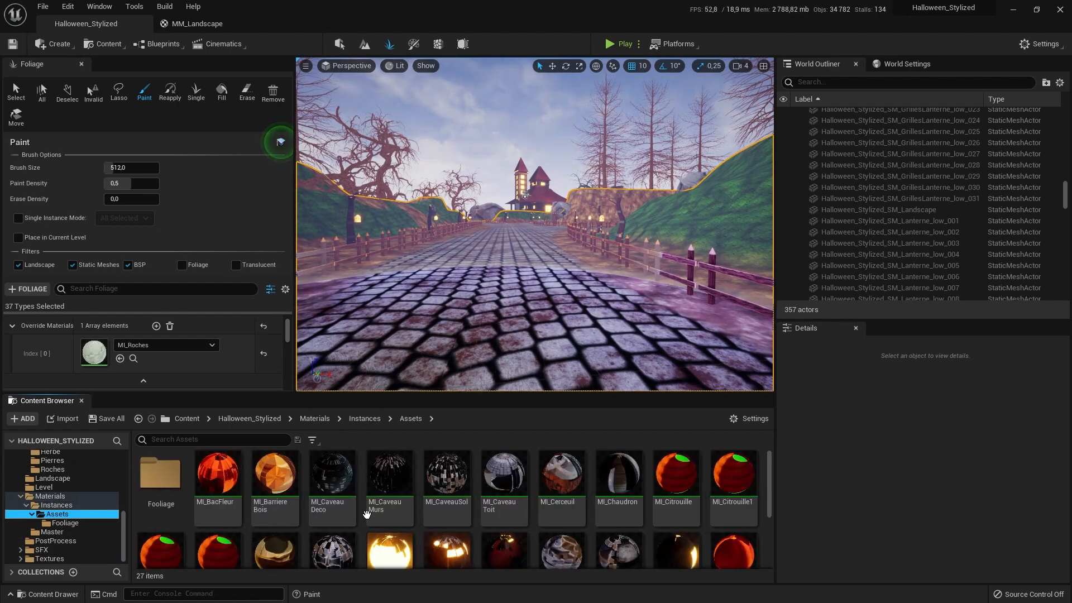
scroll(366, 513, "down", 3)
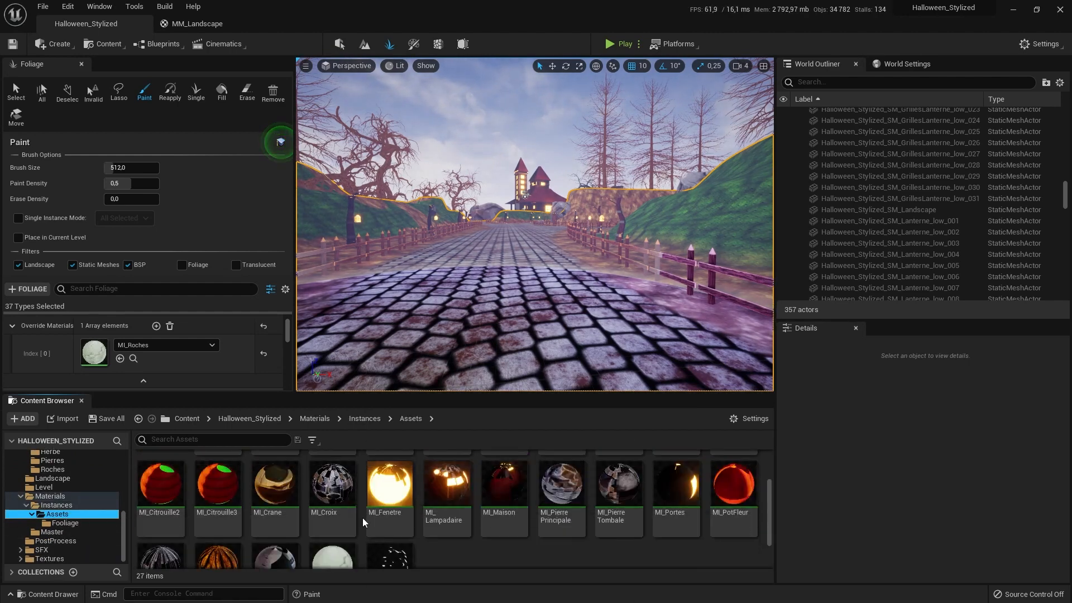
scroll(361, 520, "down", 2)
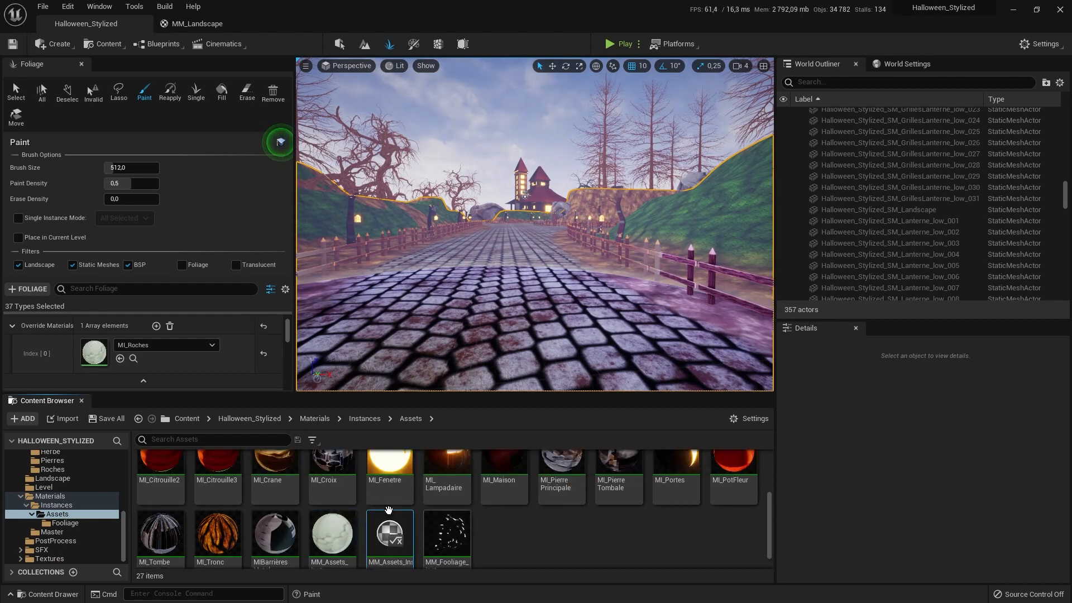
type("MI")
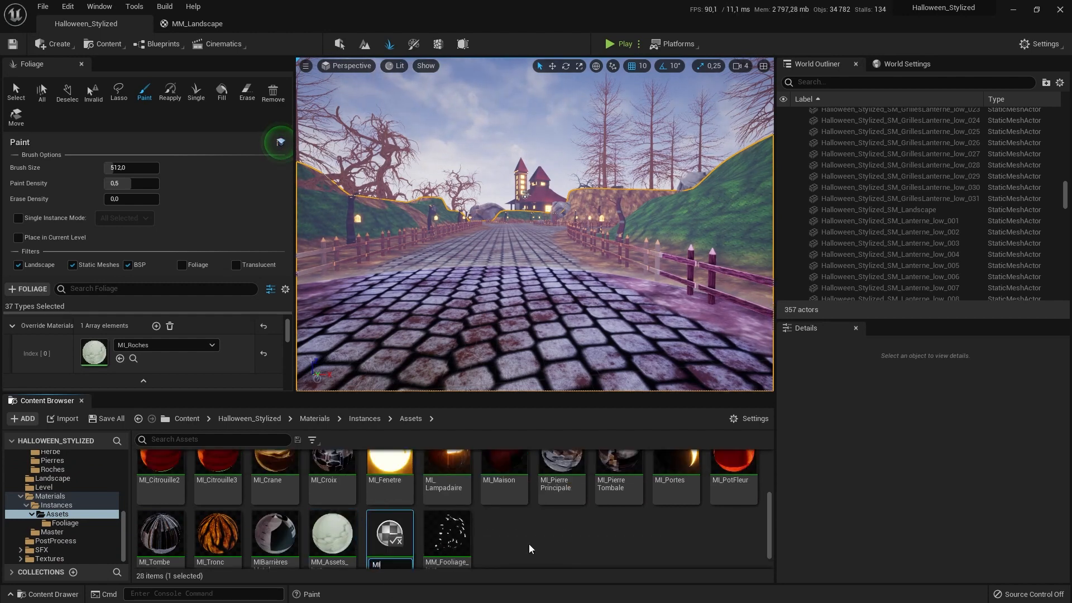
key("BackSpace")
key("BackSpace")
key("Escape")
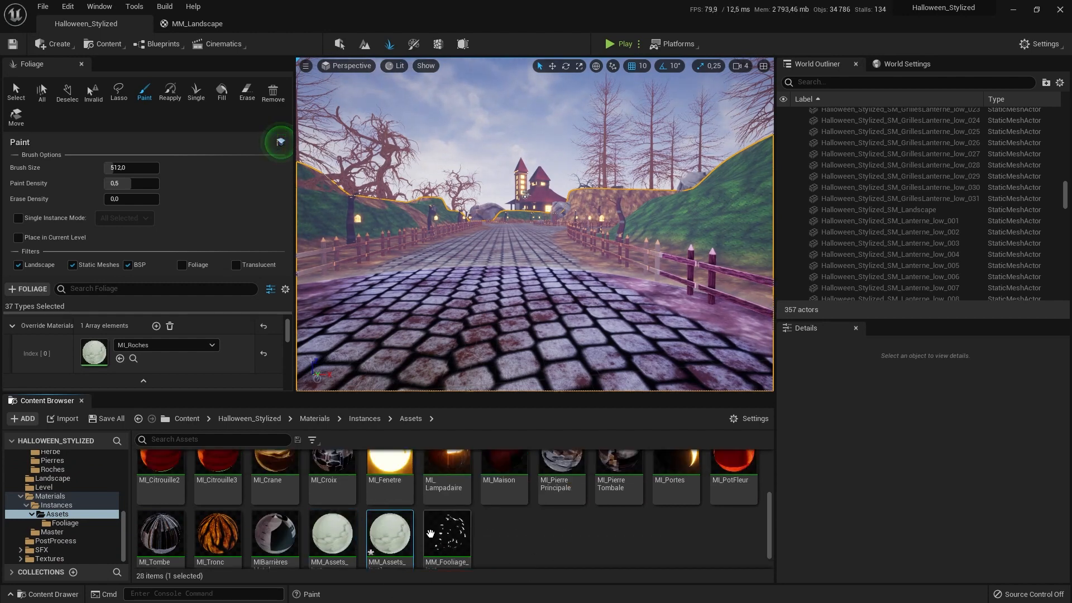
key("Delete")
left_click(452, 482)
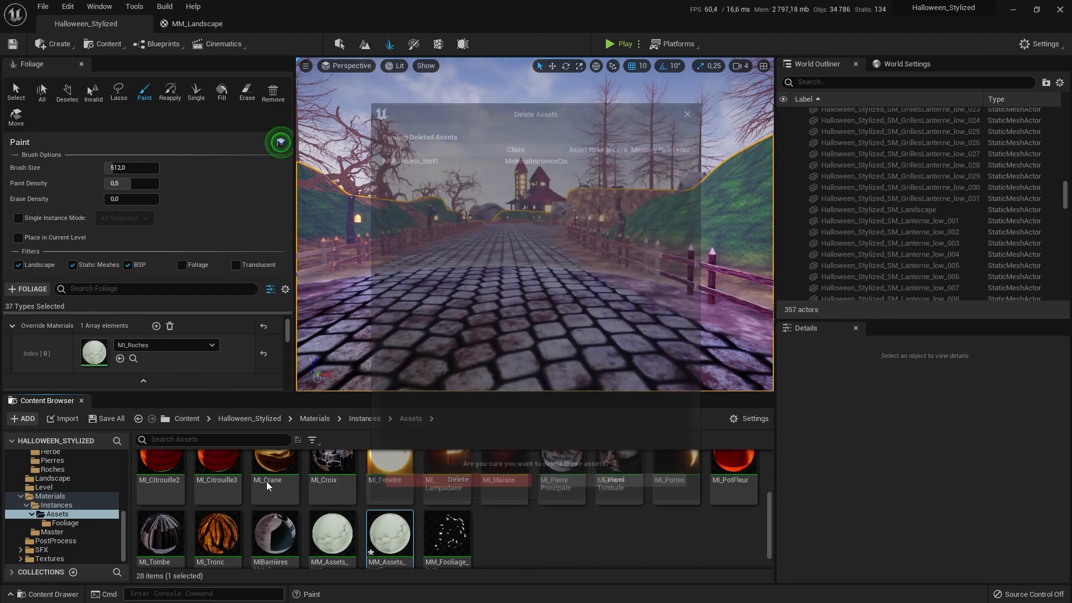
Create a folder named Roches inside Textures/Assets/Fooliage and open it
left_click(58, 558)
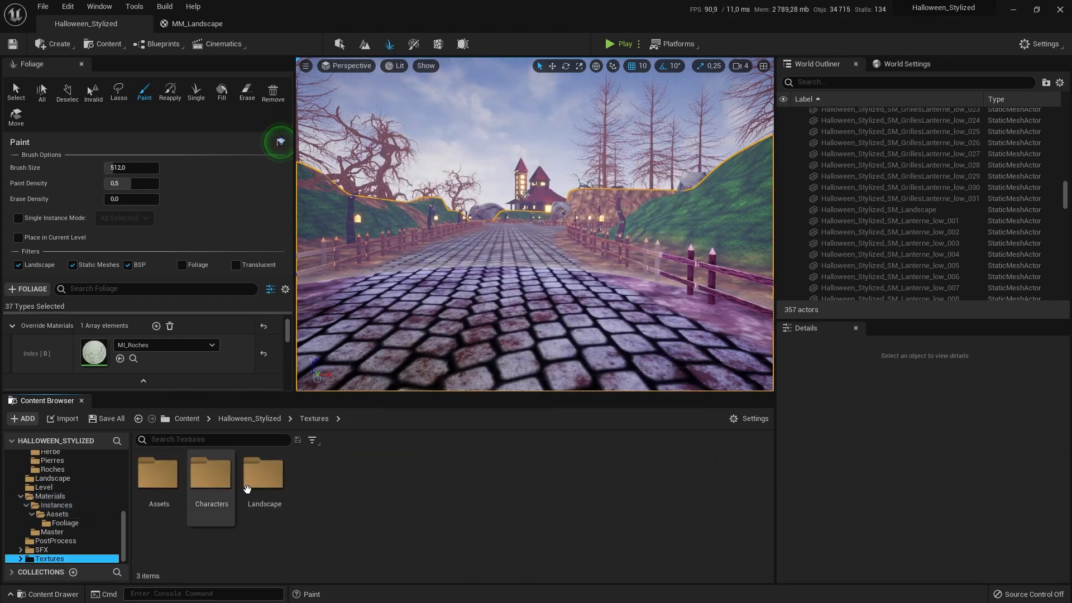
double_click(158, 474)
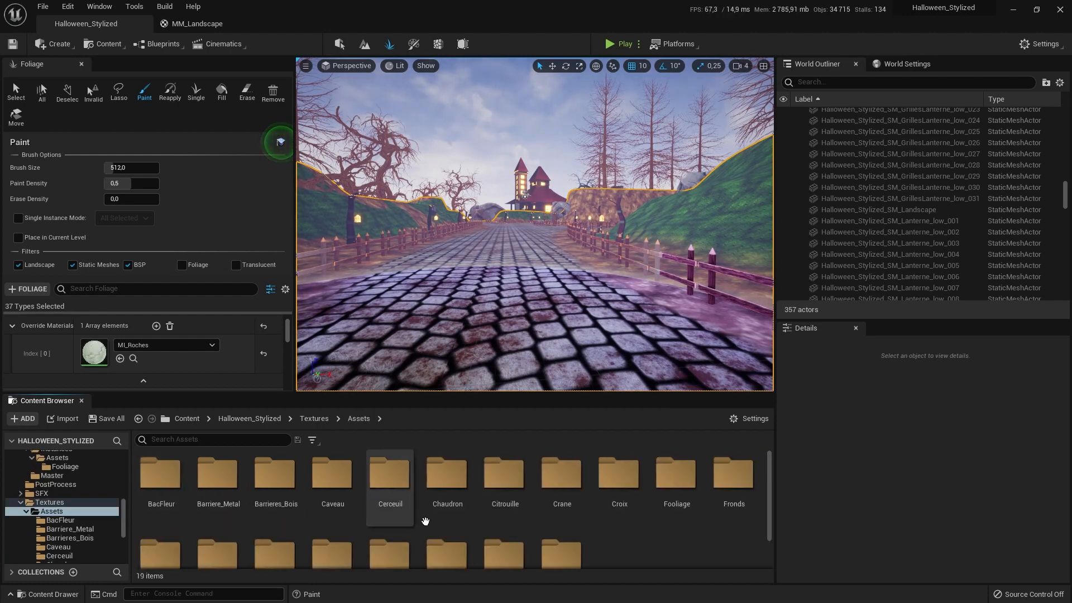
double_click(665, 494)
right_click(430, 492)
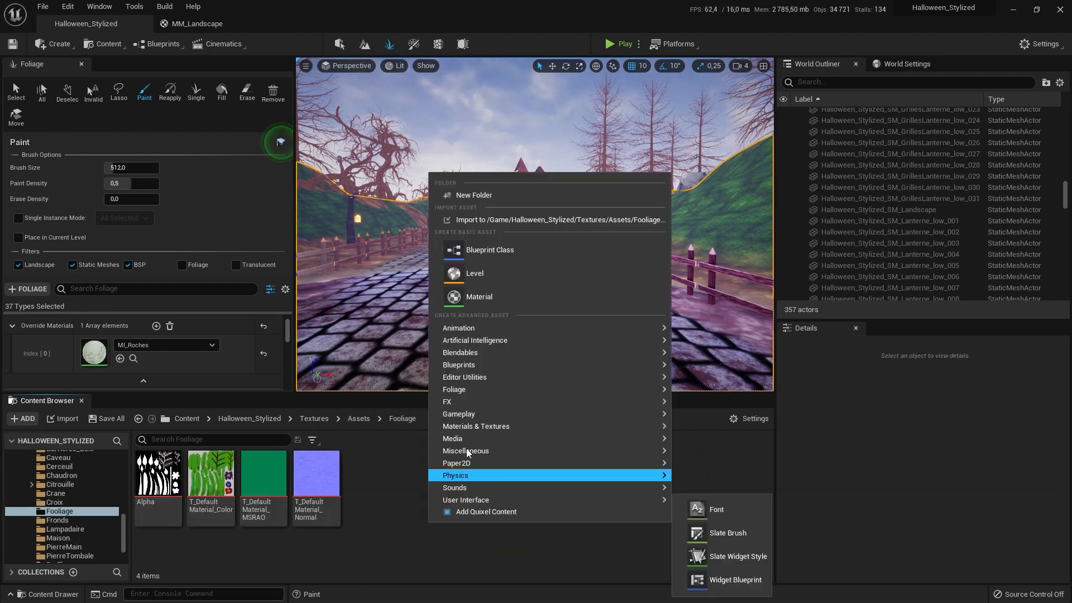
left_click(469, 194)
type("R")
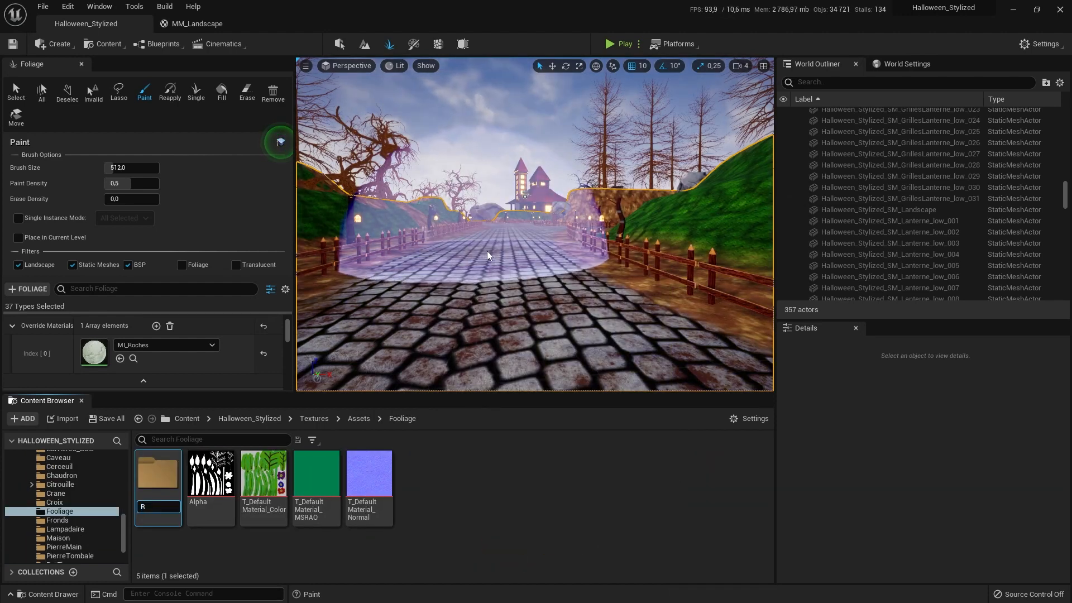
type("oches")
key("Return")
double_click(162, 506)
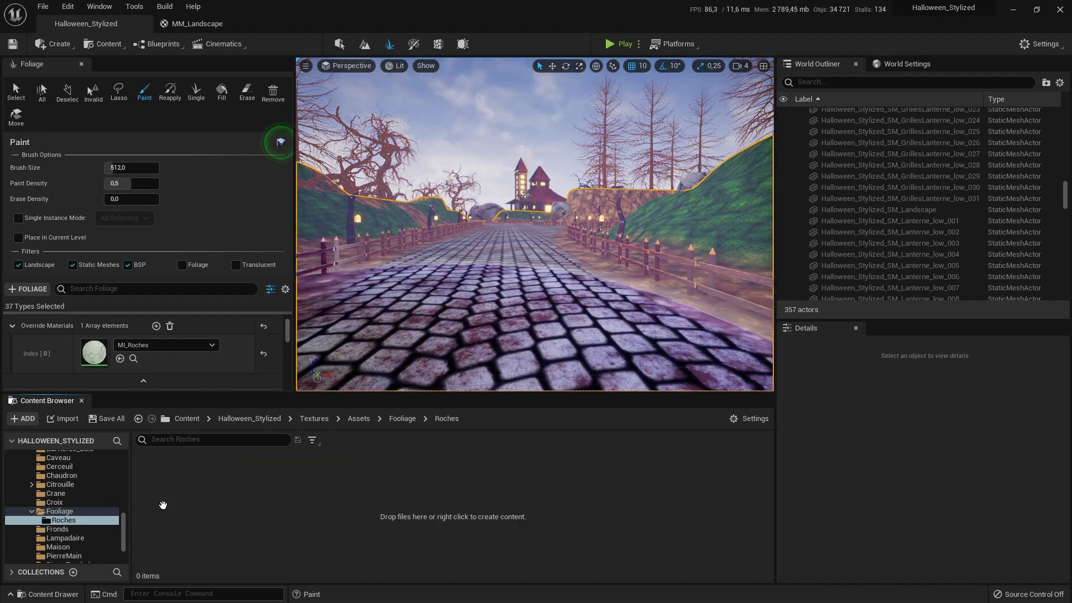
Import T_DefaultMaterial_Color.jpg, T_DefaultMaterial_MSRAO.png and T_DefaultMaterial_Normal.png from the Substance Painter Export_Textures/Atlas/Roches folder into the Roches texture folder
left_click(67, 419)
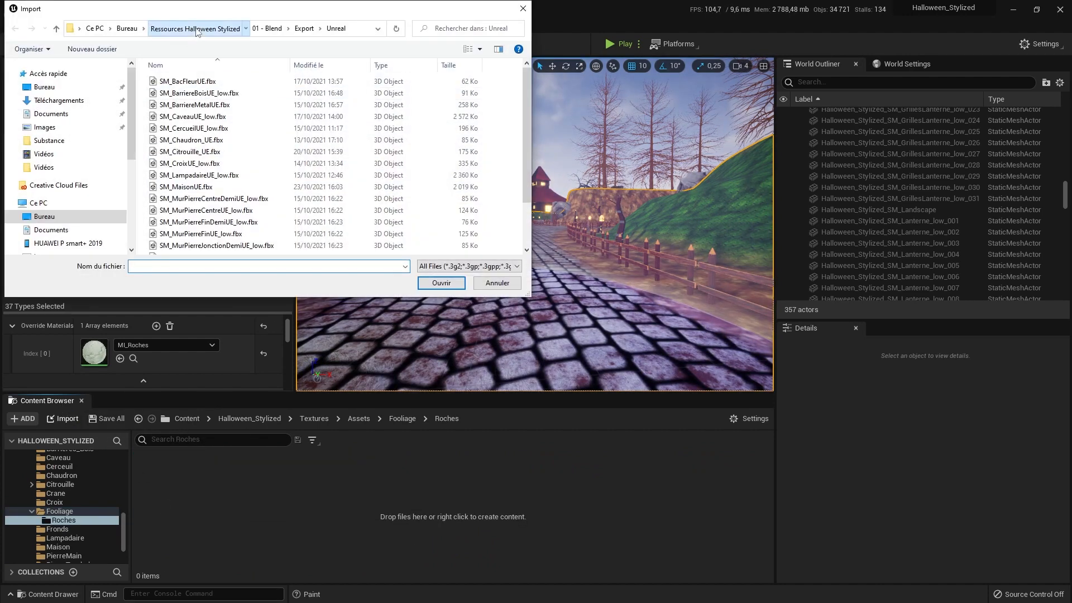
left_click(196, 29)
double_click(197, 117)
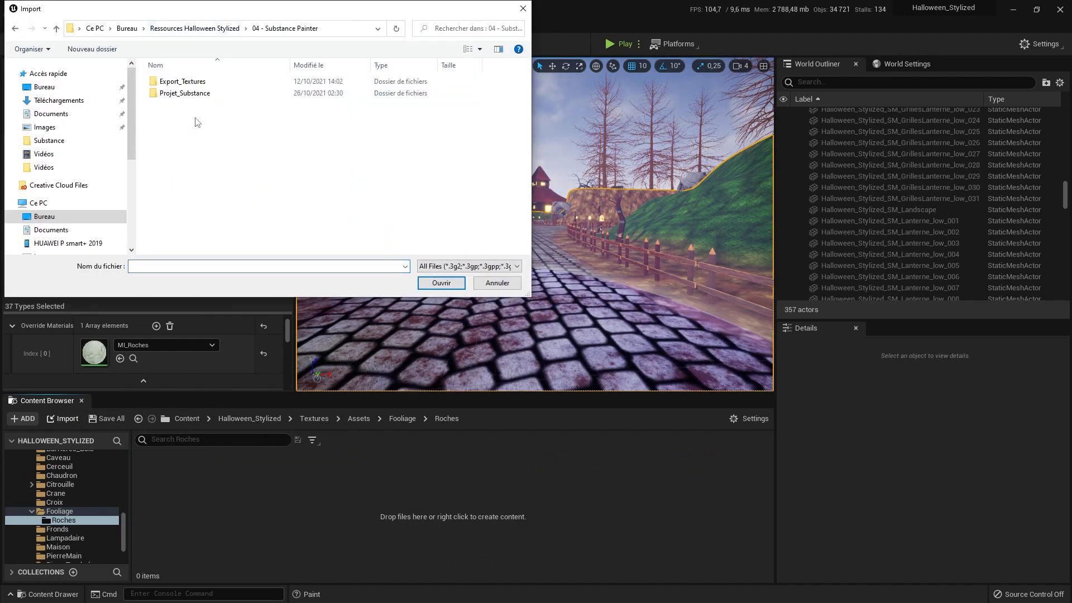
double_click(204, 82)
double_click(175, 93)
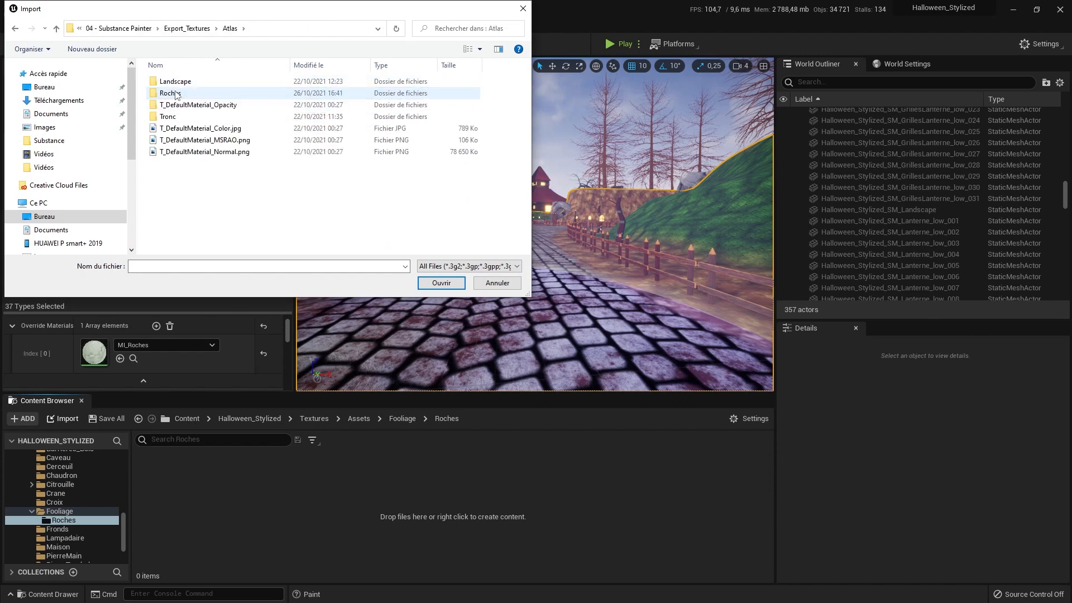
double_click(175, 93)
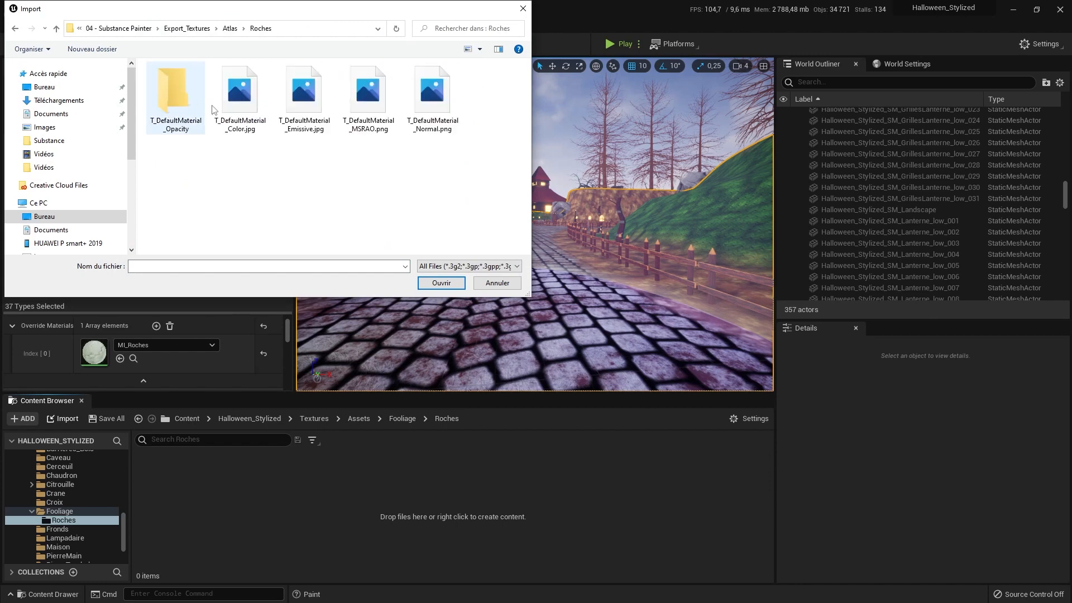
left_click(264, 102)
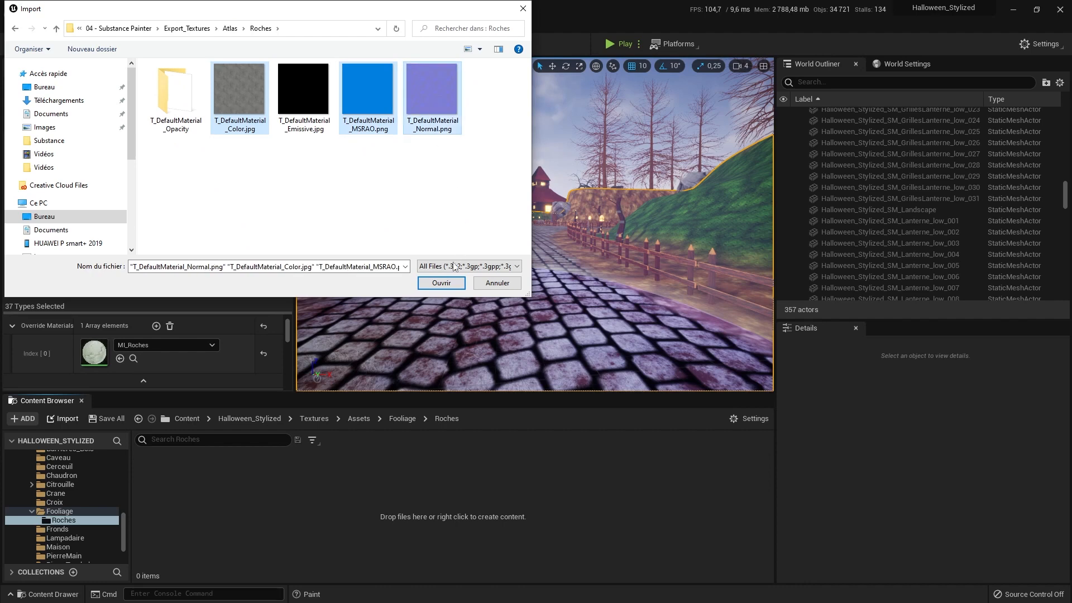
left_click(444, 281)
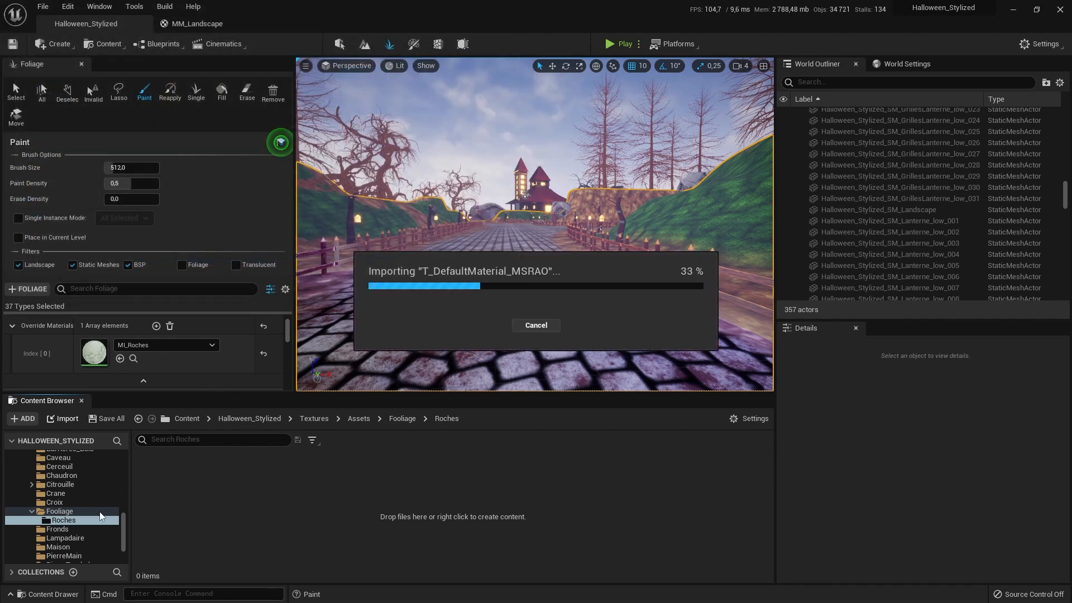
Open the MI_Roches material instance from the Materials/Instances/Assets/Fooliage folder
scroll(67, 513, "up", 7)
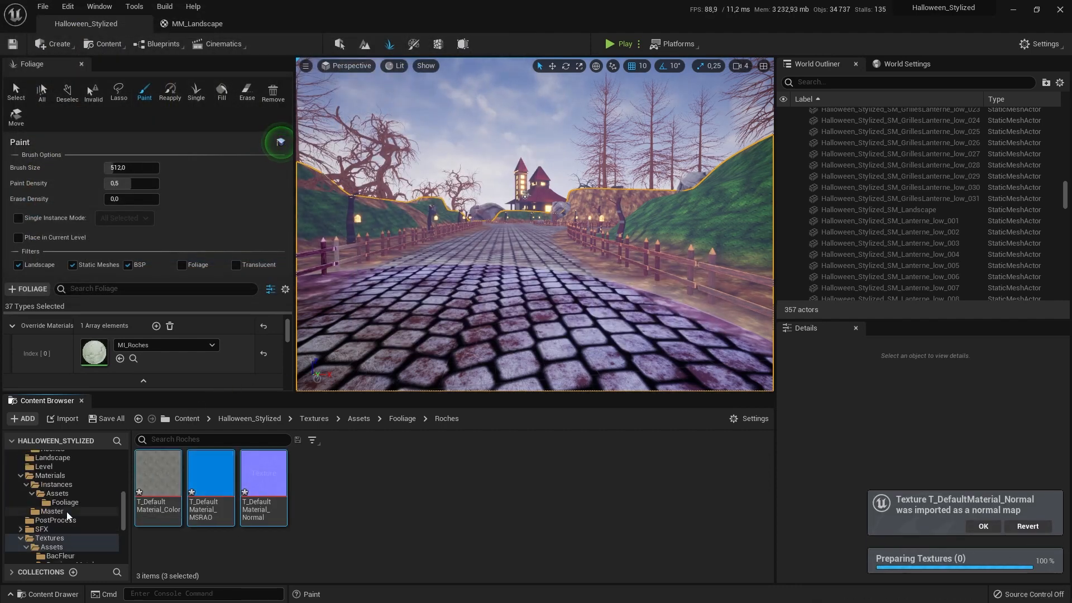
left_click(62, 502)
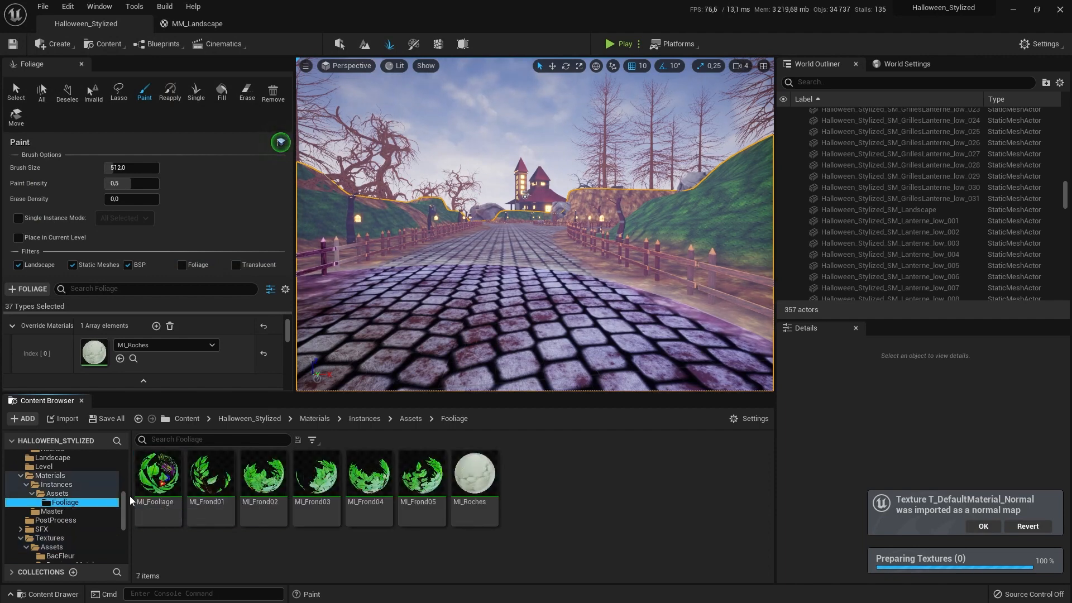
double_click(466, 490)
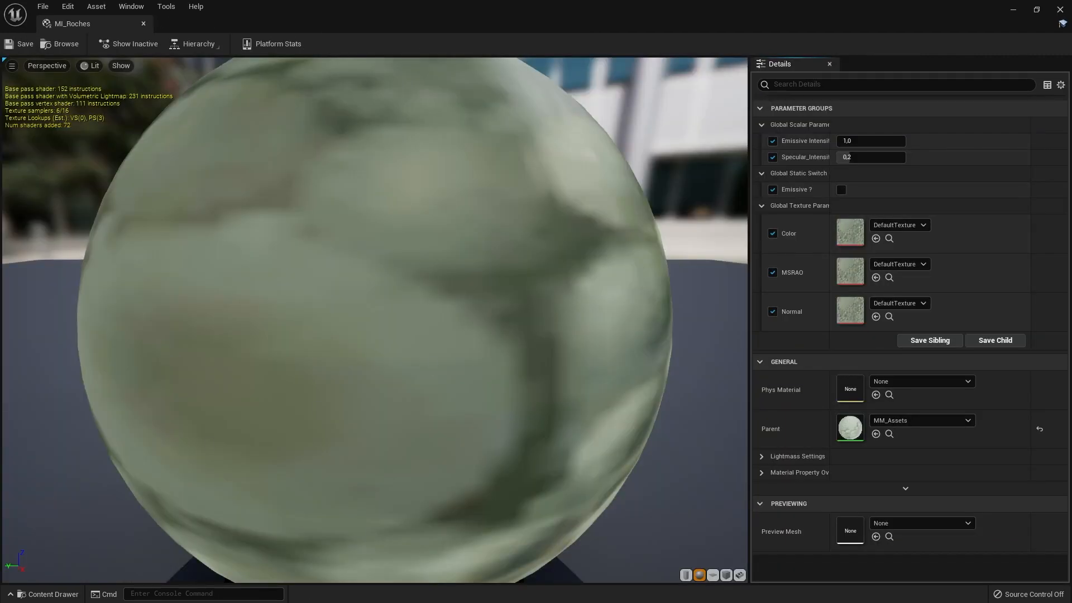
Assign the Fooliage/Roches T_DefaultMaterial Color, MSRAO and Normal textures to MI_Roches's matching parameters, and save and close the instance
left_click(50, 594)
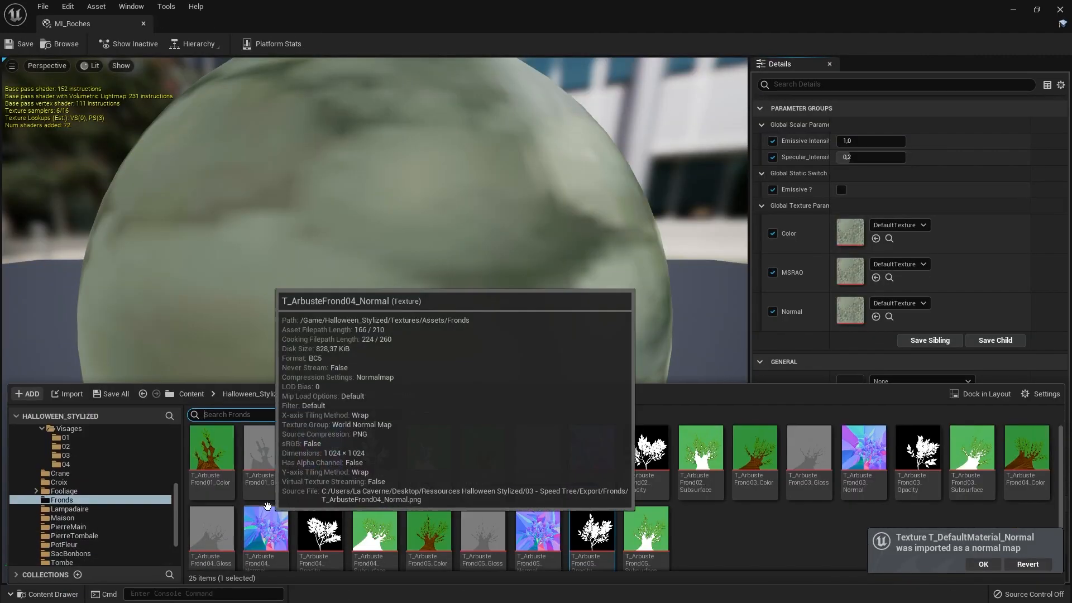
scroll(92, 514, "down", 2)
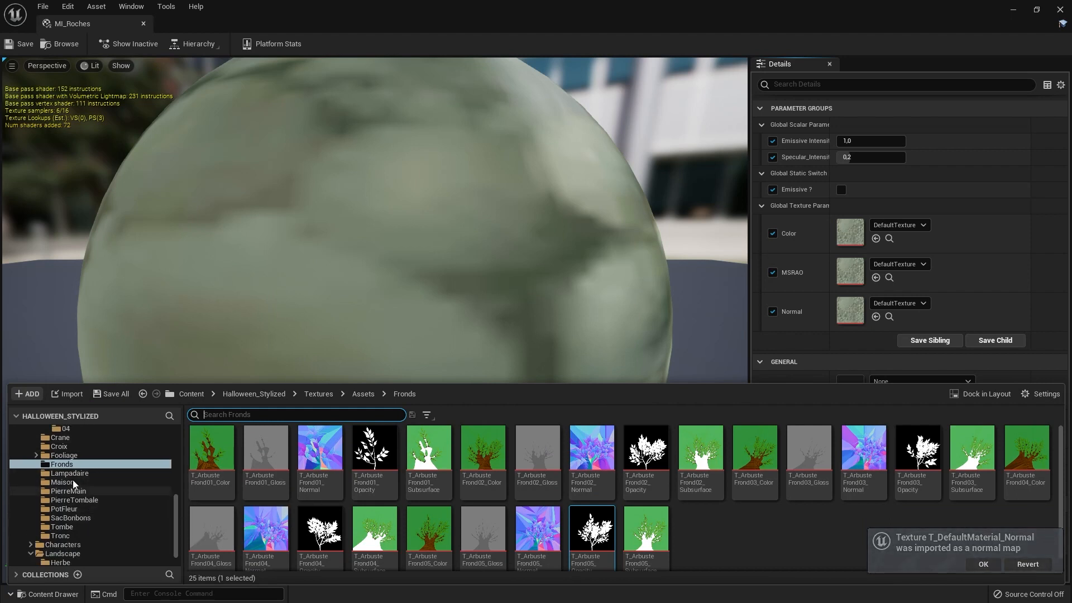
left_click(63, 455)
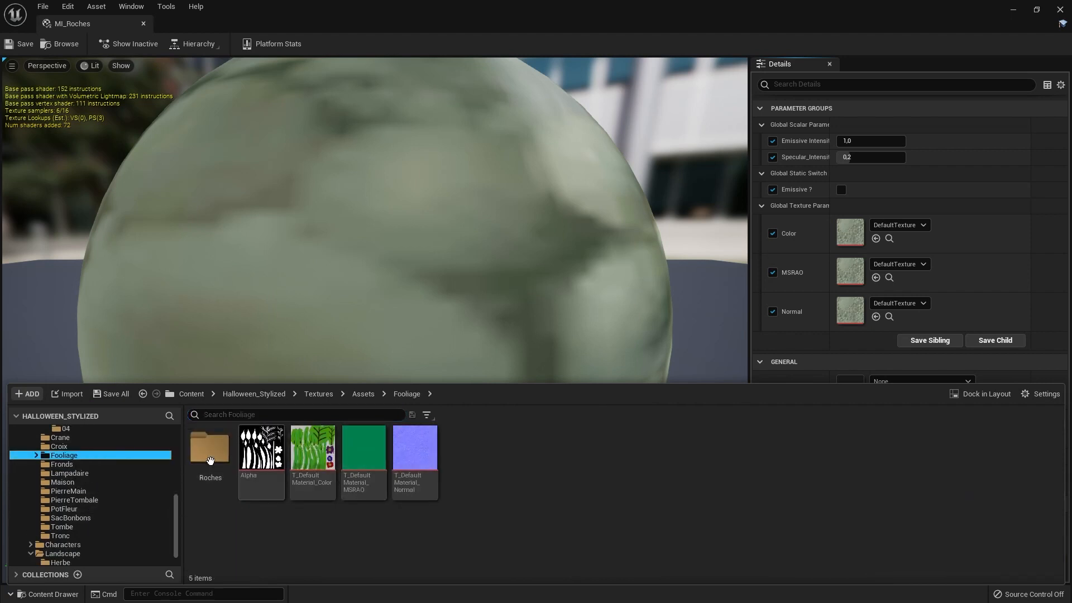
double_click(210, 461)
left_click_drag(210, 450, 856, 231)
left_click_drag(254, 449, 848, 268)
left_click_drag(312, 450, 863, 312)
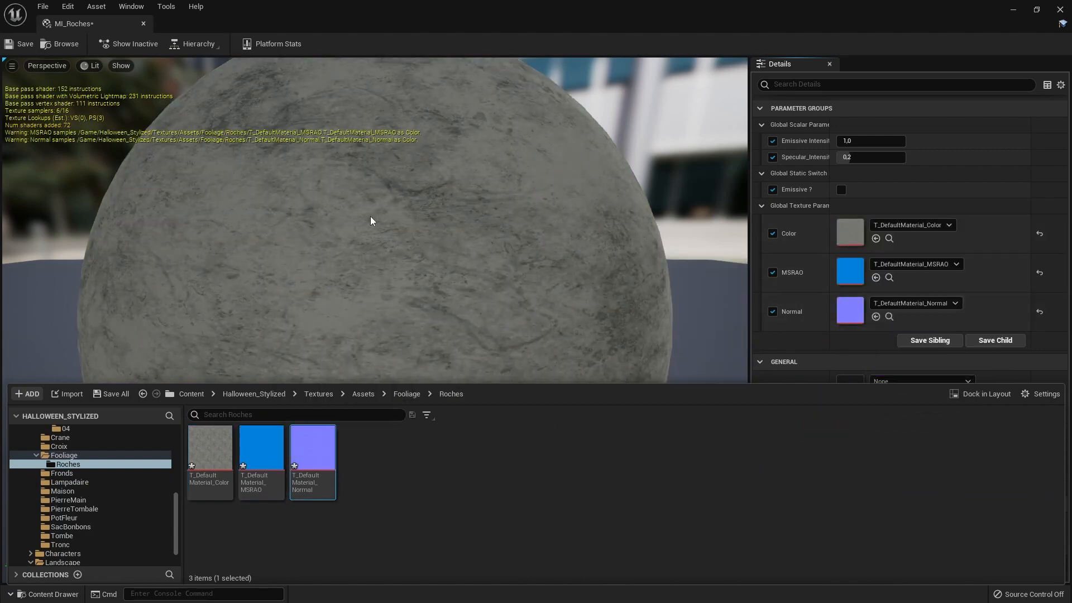
left_click(23, 45)
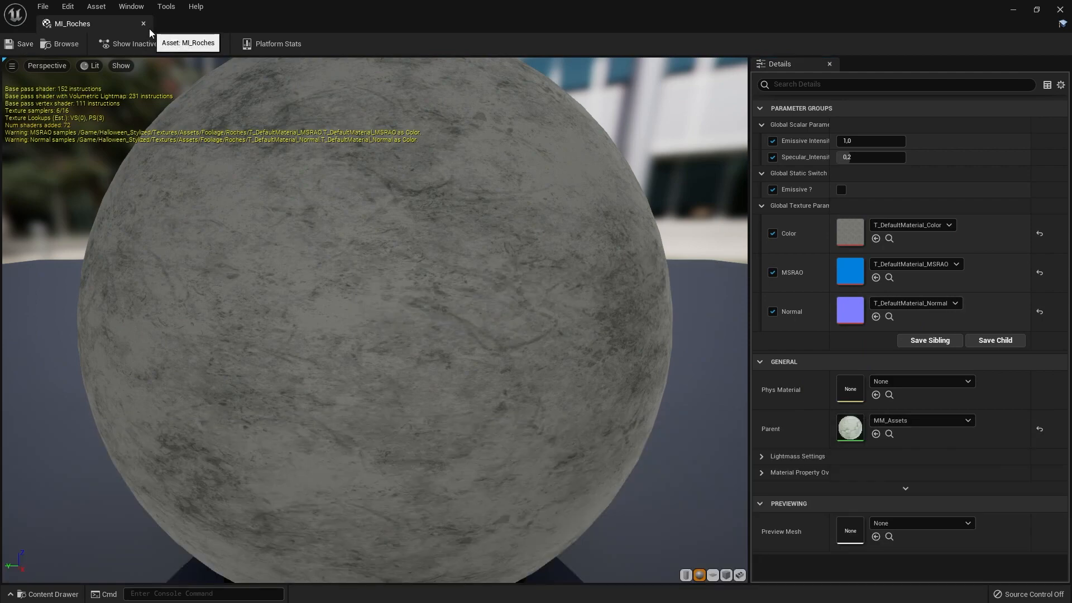
left_click(143, 24)
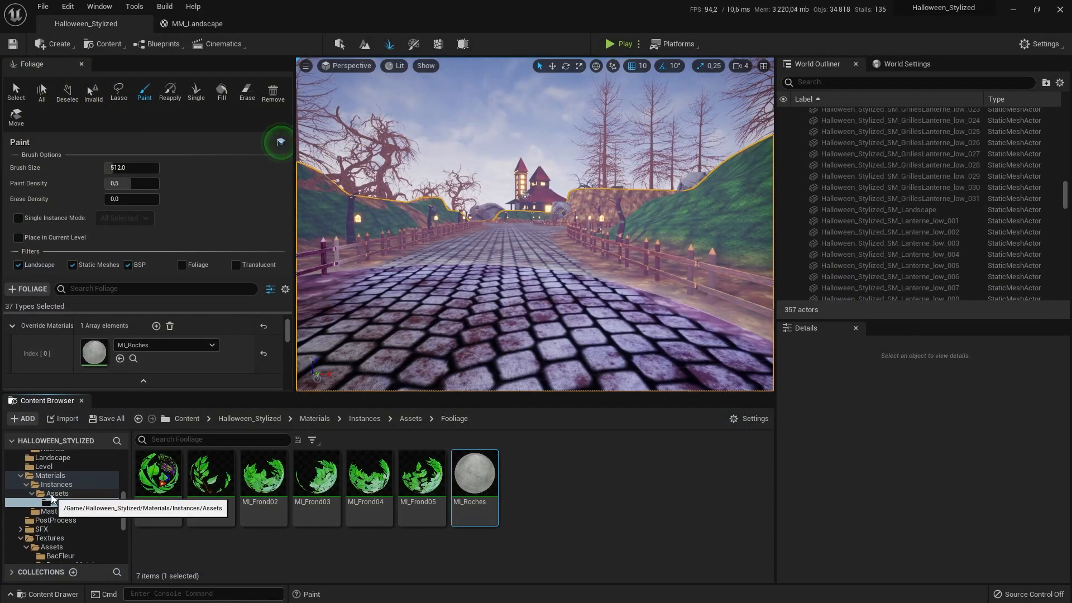
Examine the meshes in the Fooliage subfolders, from Arbres and Arbustes through Citrouilles, Fleurs, Herbe, Pierres and Roches
scroll(53, 496, "up", 4)
left_click(53, 501)
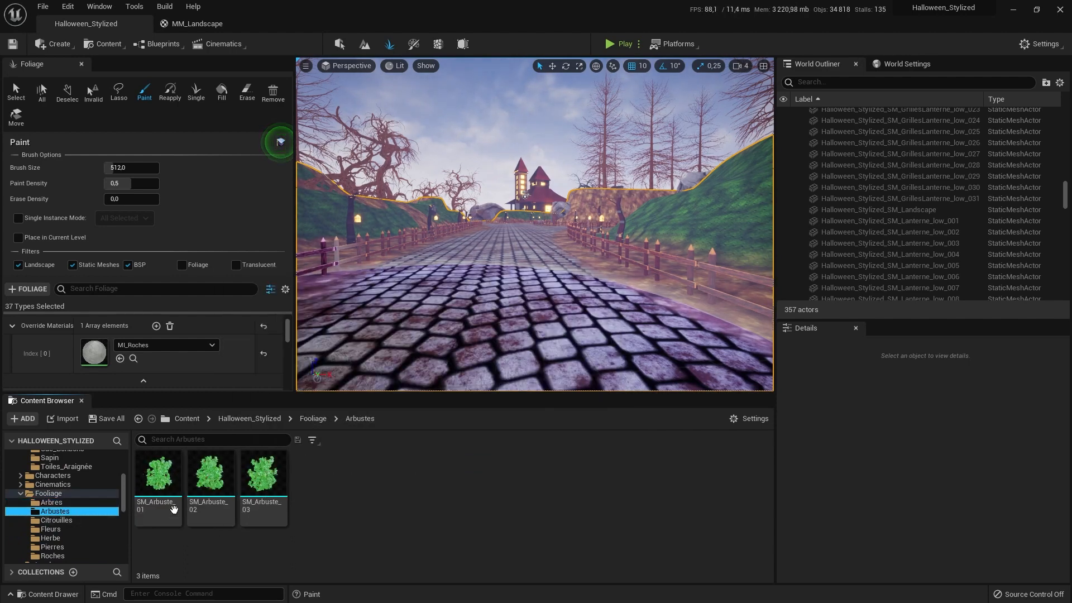
left_click(85, 521)
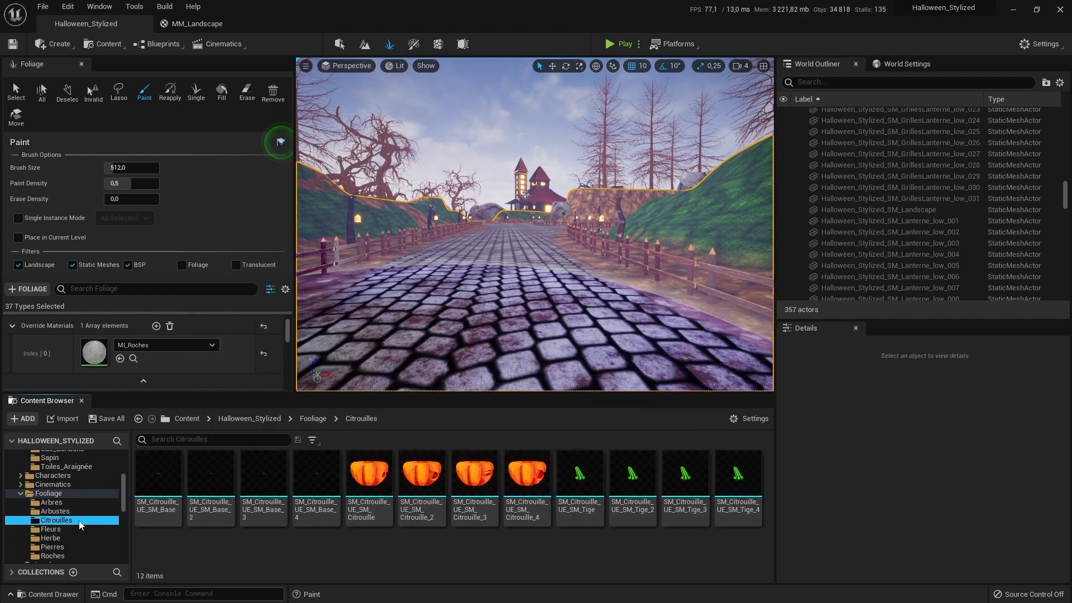
left_click(63, 531)
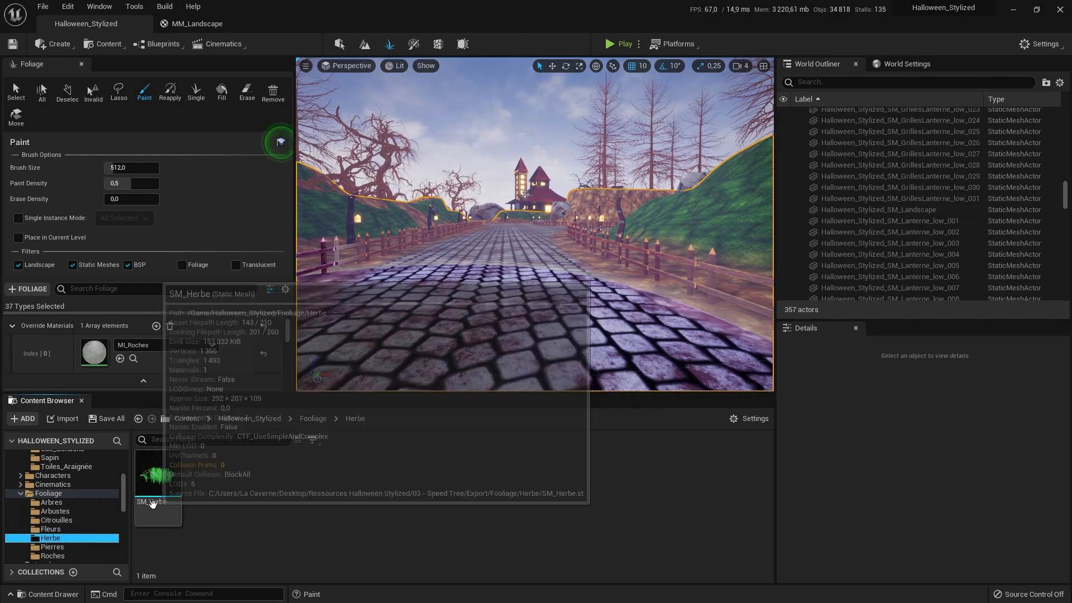
left_click(66, 546)
left_click(62, 555)
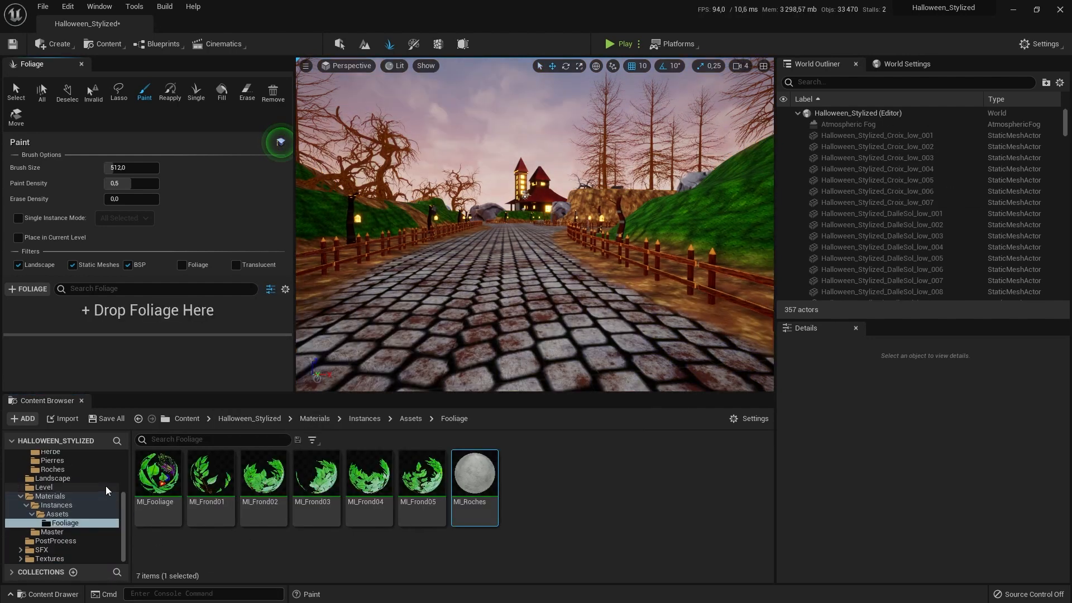
Switch to selection mode and place SM_Rocher from Fooliage/Roches on the slope beside the cobbled path
left_click(339, 45)
right_click_drag(509, 65, 509, 65)
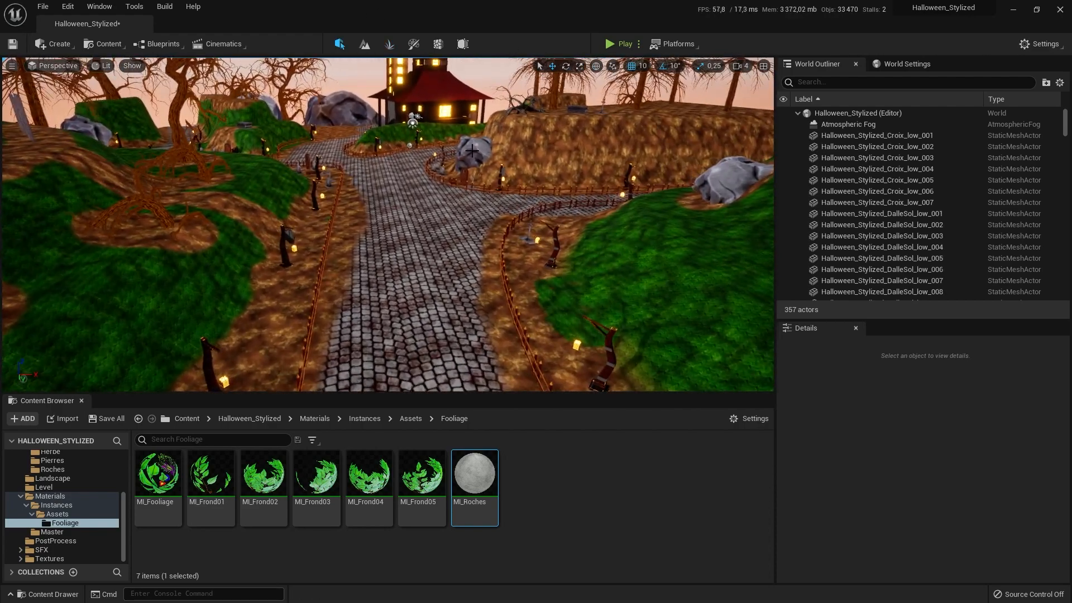
right_click_drag(472, 151, 471, 150)
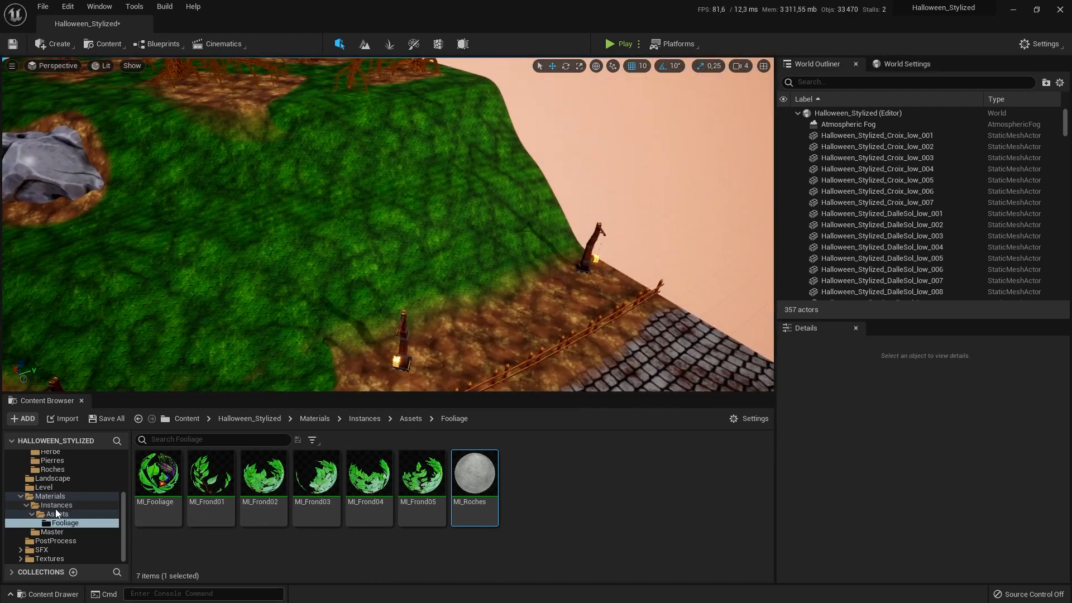
scroll(55, 508, "up", 1)
left_click(53, 479)
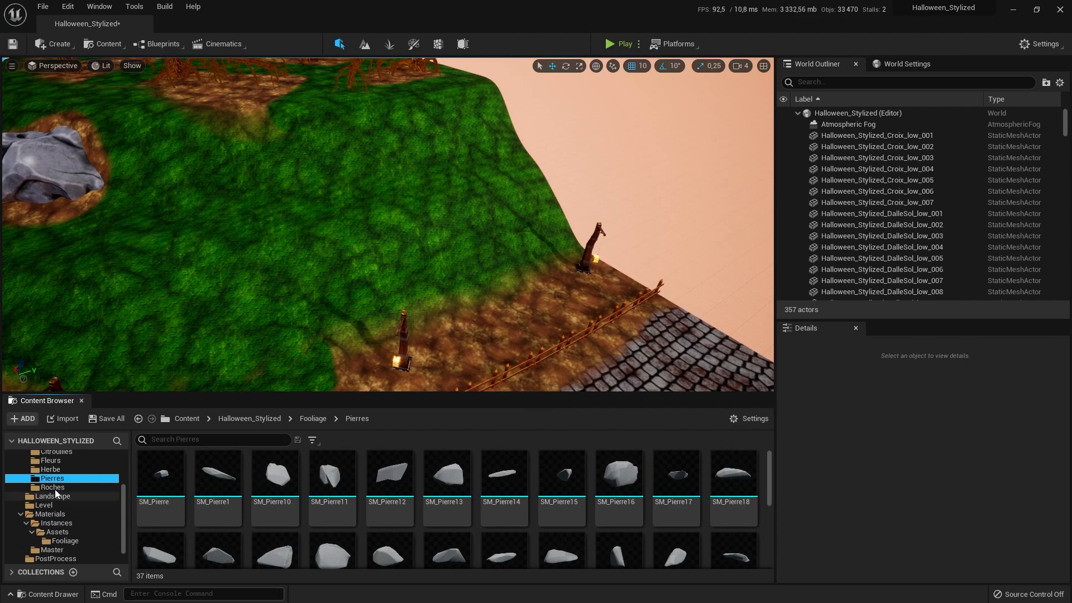
left_click(52, 487)
left_click_drag(158, 473, 468, 253)
right_click_drag(469, 252, 425, 189)
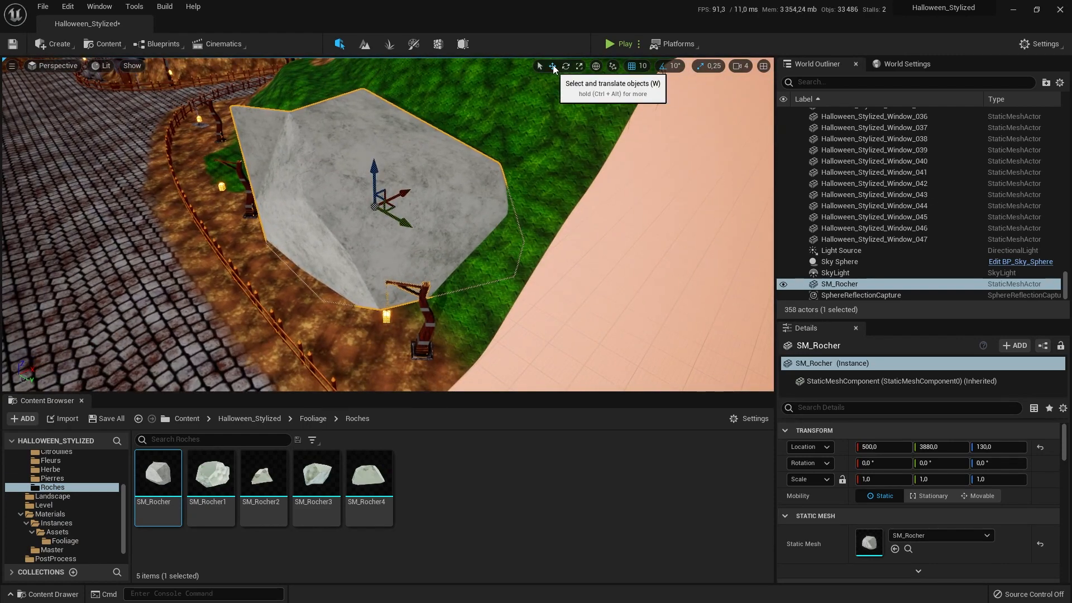
Scale SM_Rocher uniformly to 0.5, rotate it to 180°, 90°, 180°, and shift it to X 330
left_click(579, 65)
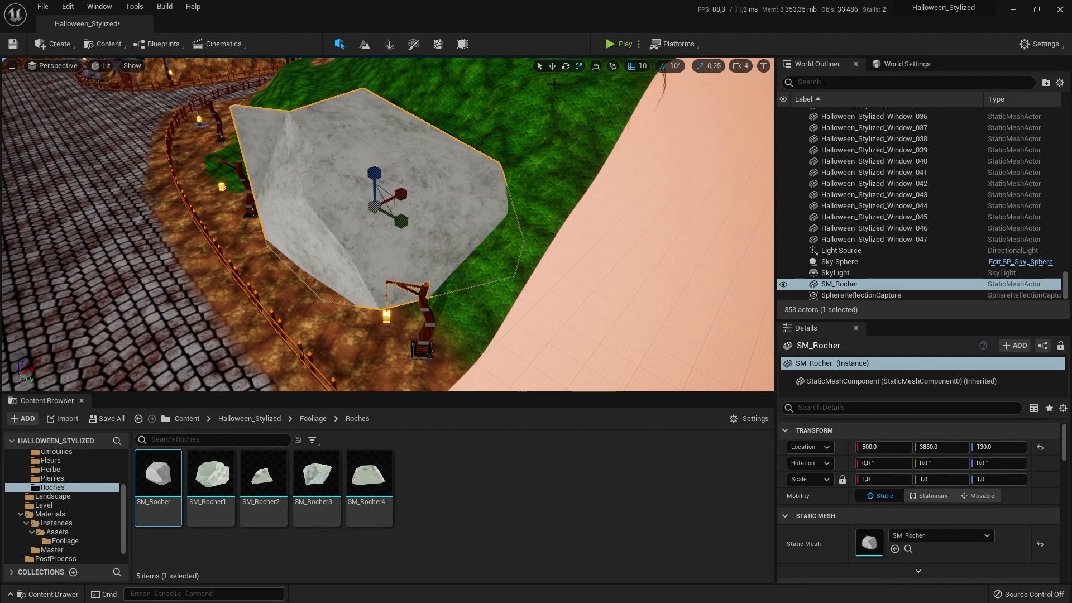
left_click_drag(377, 209, 365, 221)
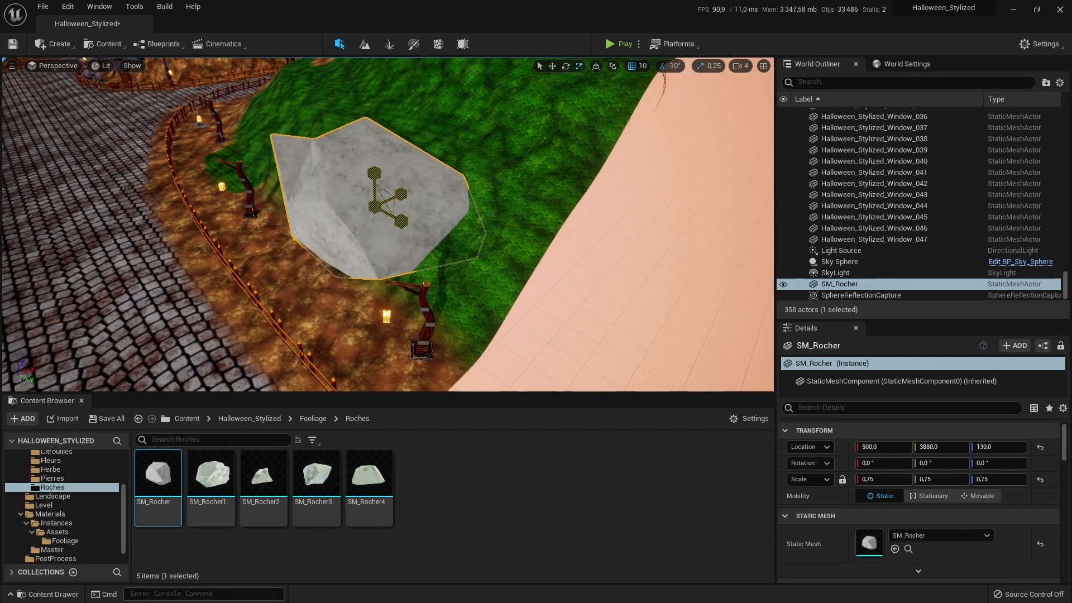
left_click(565, 66)
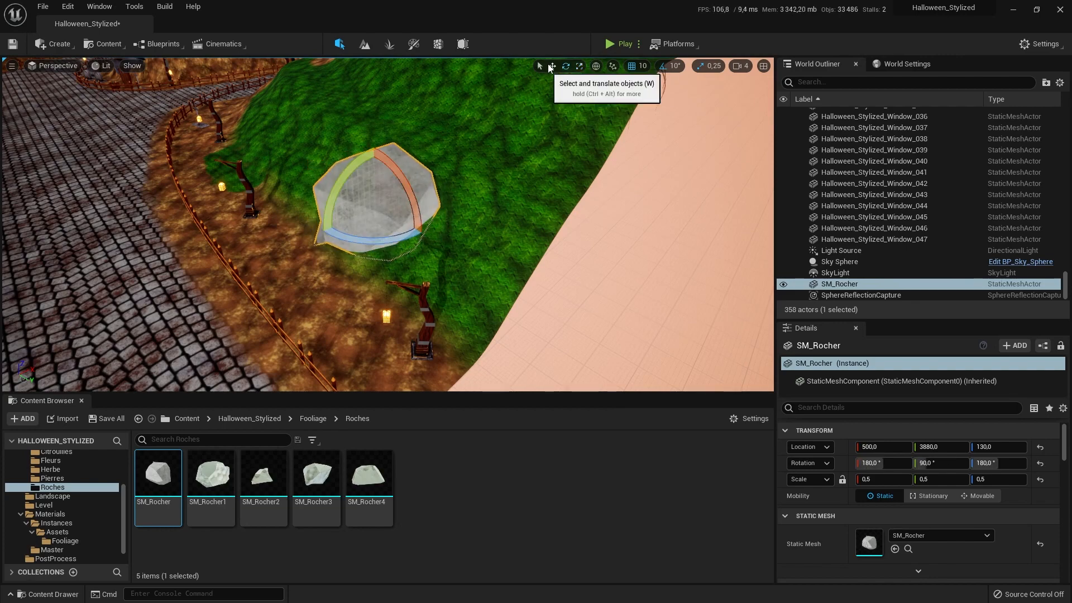
left_click(552, 66)
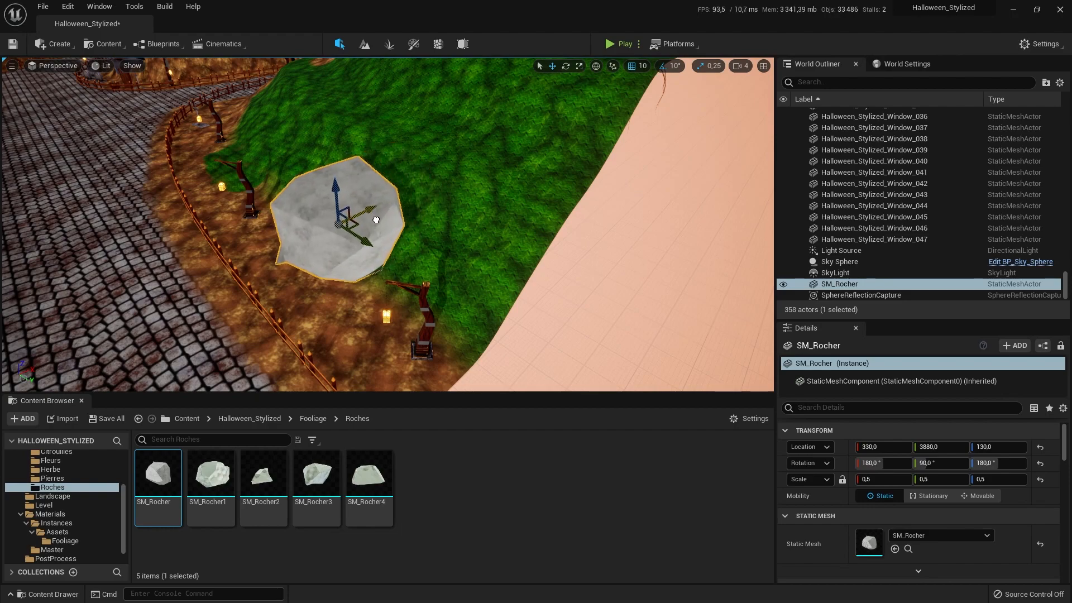
Place SM_Rocher1 on the grassy hill near the first rock, rotated 90° about Z and lowered to Z 150
right_click_drag(389, 206, 296, 313)
left_click_drag(212, 463, 370, 193)
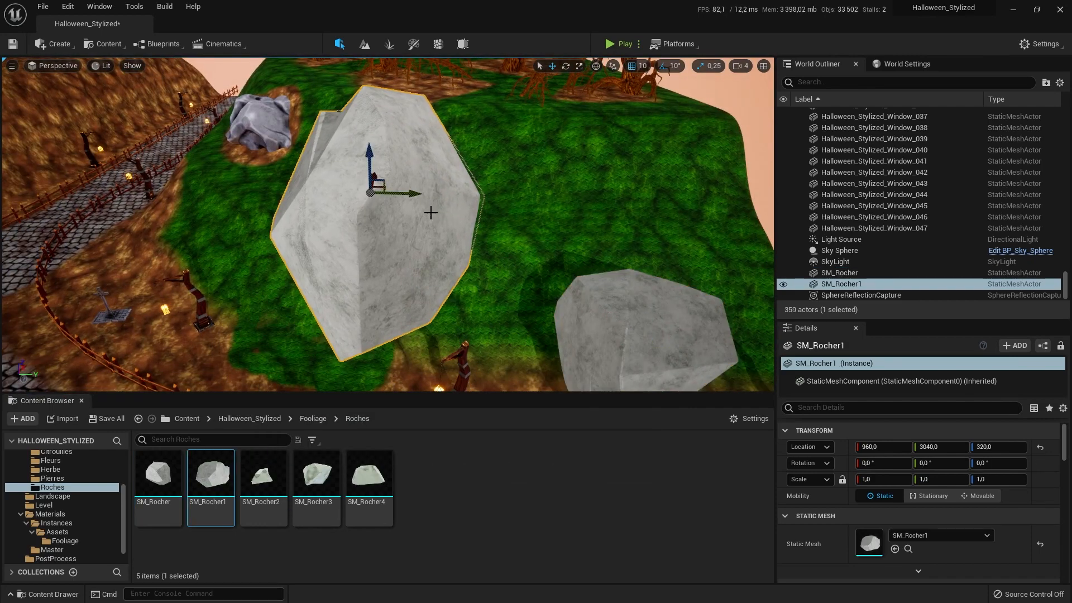
left_click(566, 66)
left_click_drag(431, 210, 426, 208)
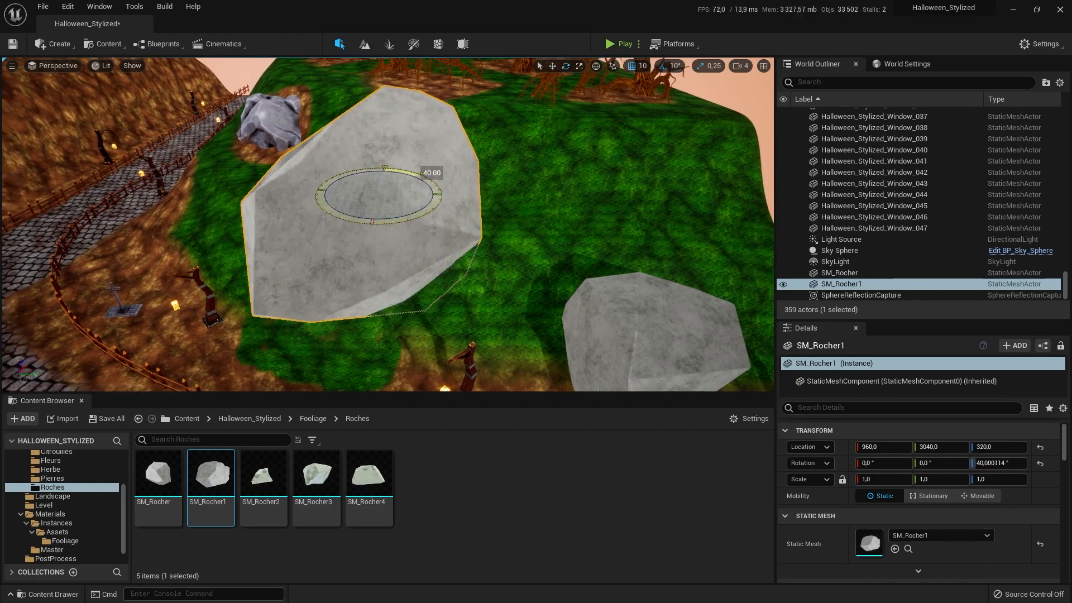
left_click(552, 66)
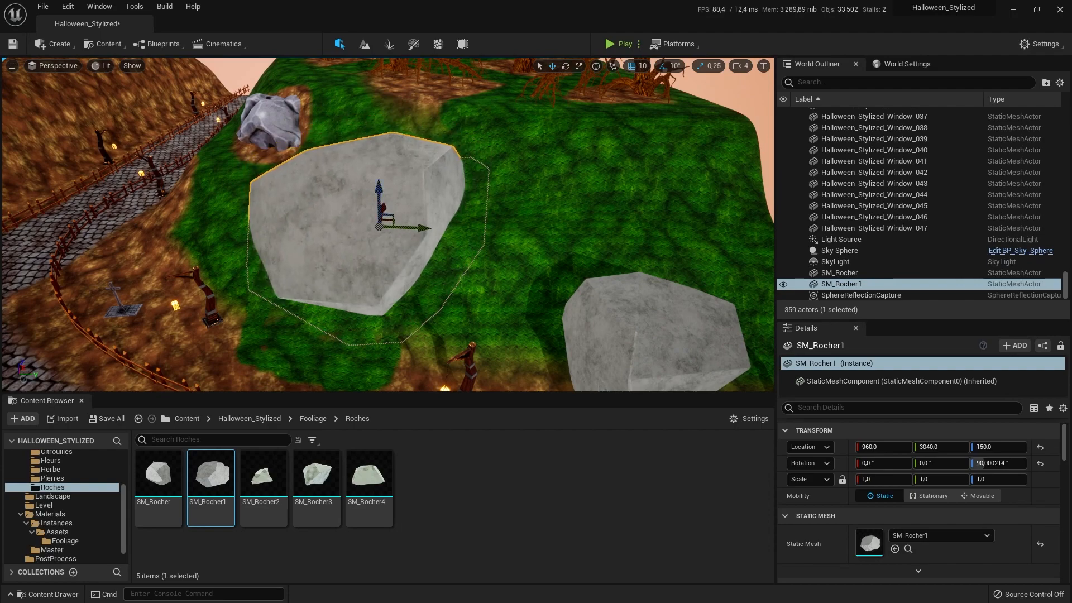
left_click(579, 158)
Place SM_Rocher2 on the brown cliffside next to the cobbled path
mouse_move(635, 147)
right_mouse_down()
mouse_move(603, 137)
mouse_move(637, 173)
mouse_move(664, 182)
mouse_move(619, 106)
mouse_move(634, 120)
mouse_move(656, 118)
mouse_move(637, 126)
right_mouse_up()
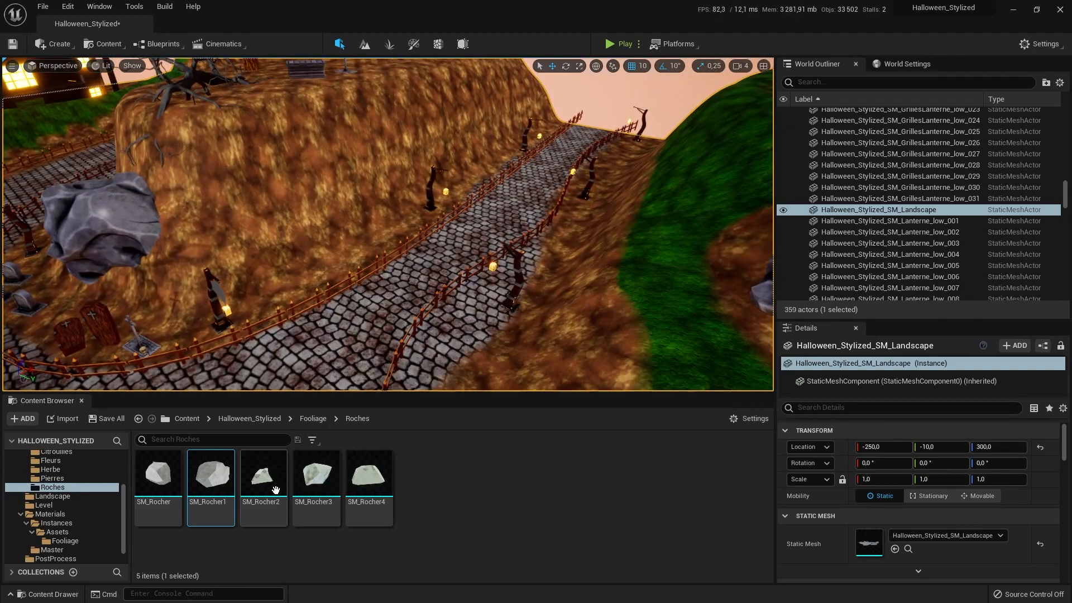
left_click_drag(275, 490, 376, 168)
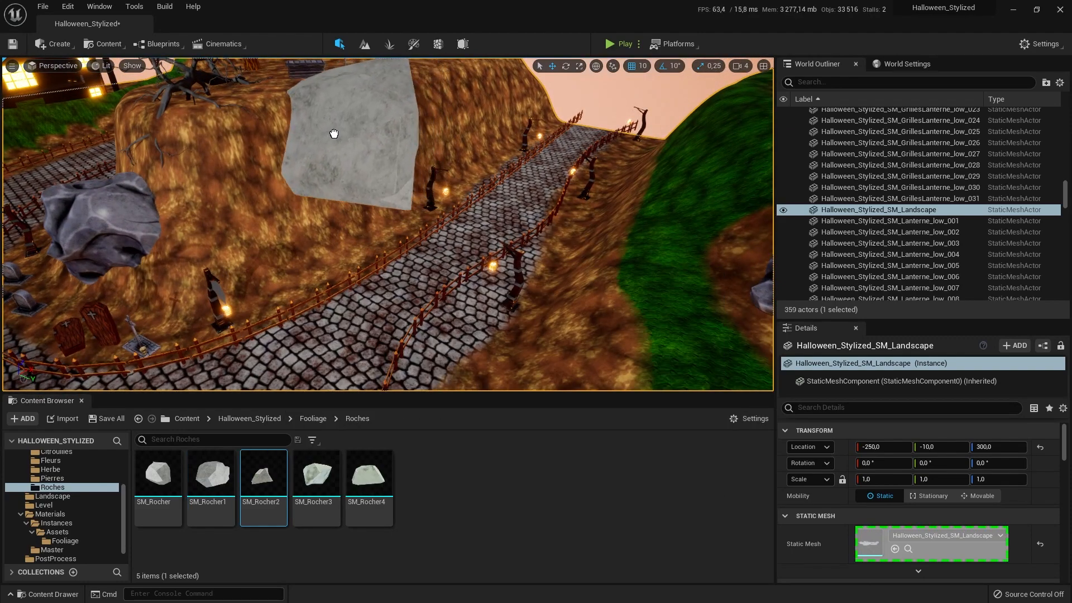
left_click_drag(301, 150, 298, 146)
right_click_drag(298, 146, 494, 62)
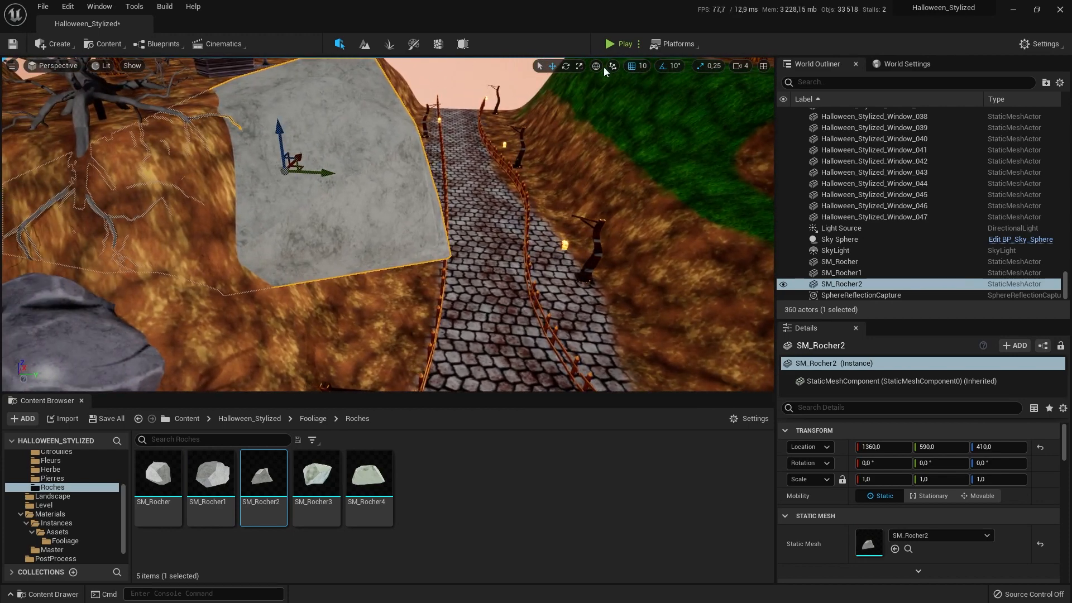
Rotate SM_Rocher2 to 70° about X and scale it uniformly to 0.5
key("e")
left_click_drag(274, 104, 577, 5)
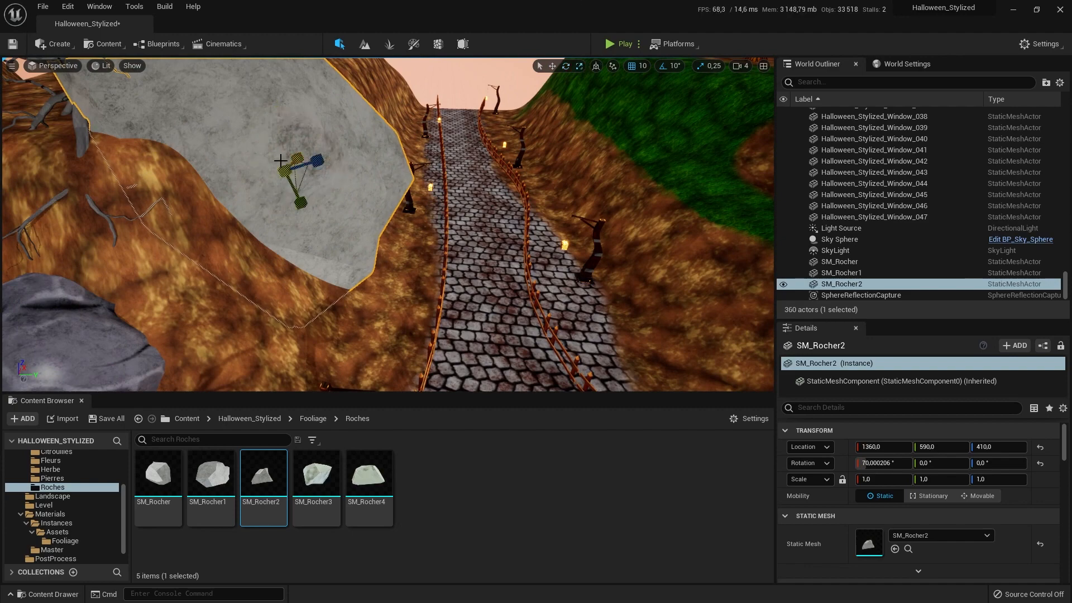
left_click_drag(281, 177, 254, 199)
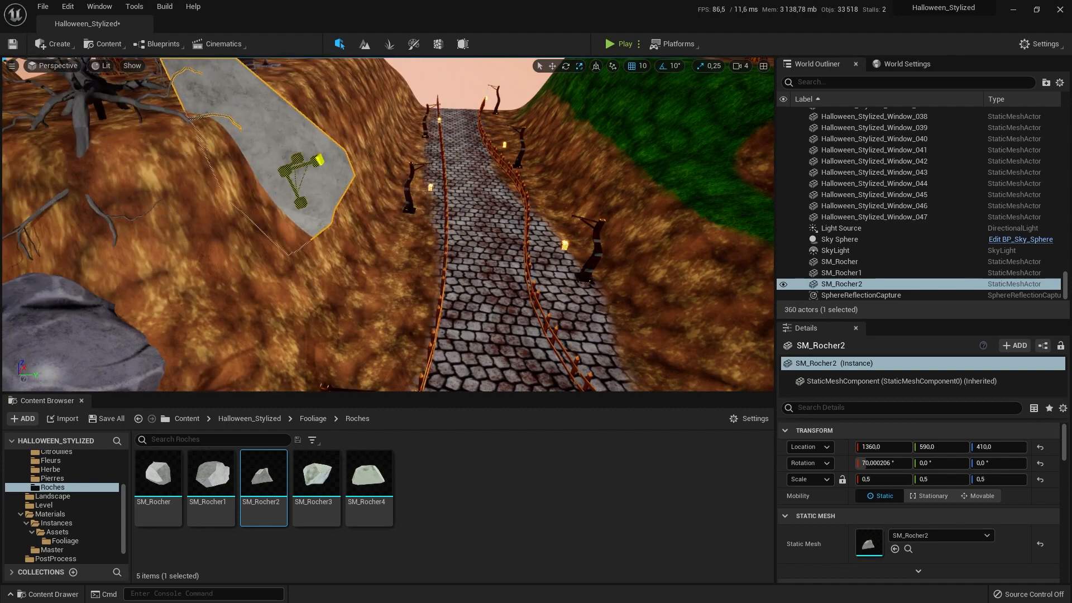
Embed SM_Rocher2 in the cliffside by moving it to about Y 670, Z 120 and rotating it to 80° about X
left_click(553, 65)
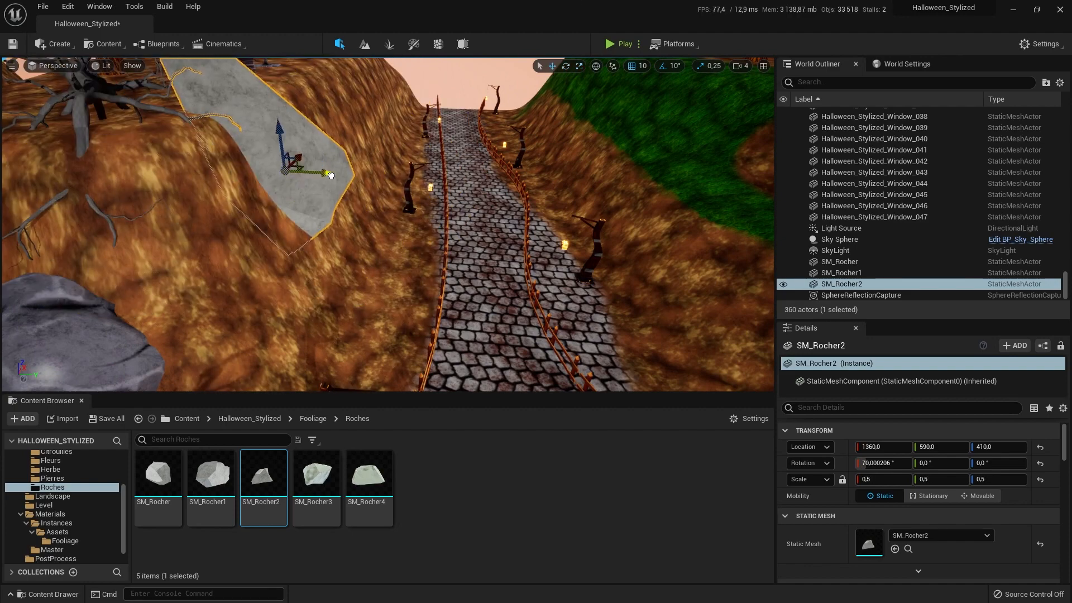
left_click_drag(331, 175, 391, 184)
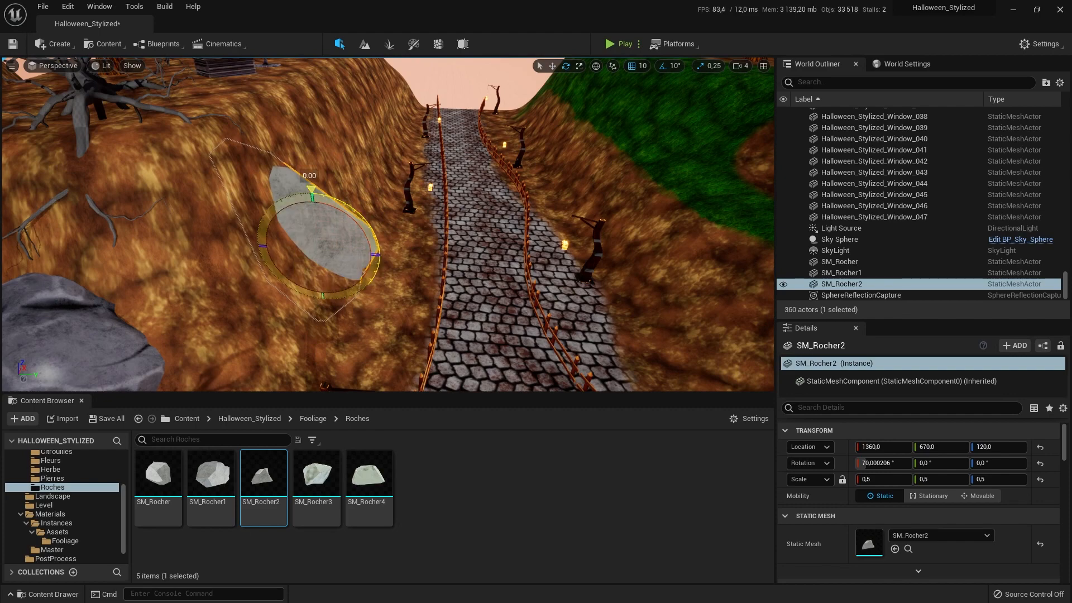
left_click(553, 65)
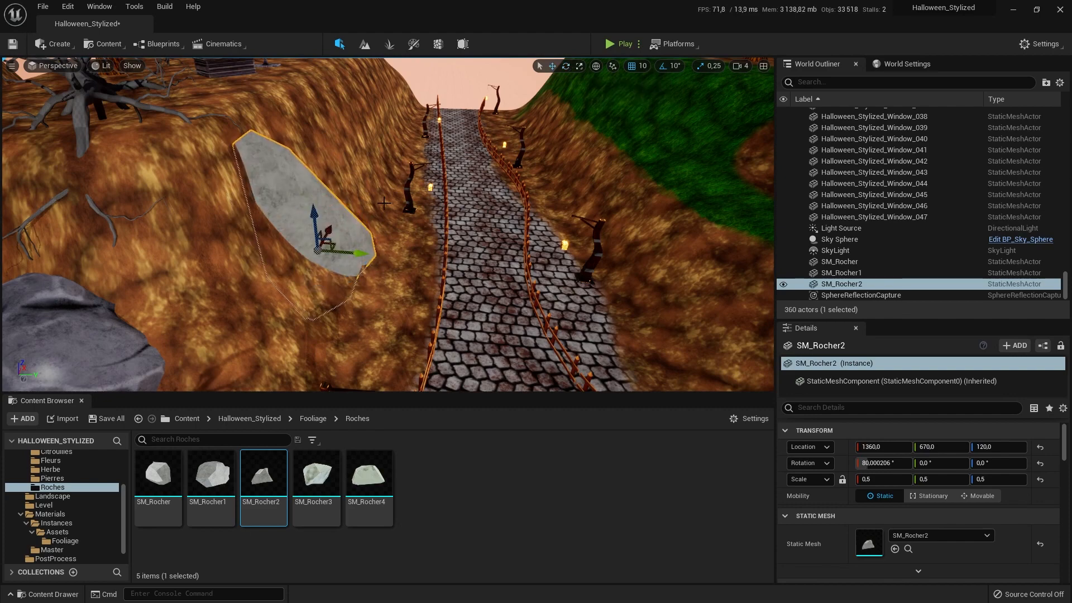
left_click_drag(355, 255, 367, 256)
right_click_drag(366, 256, 301, 265)
left_click(366, 258)
Place SM_Rocher3 on the hillside above the end of the cobbled path and rotate it 70° about Z
right_click_drag(391, 234, 458, 240)
right_click_drag(246, 385, 319, 394)
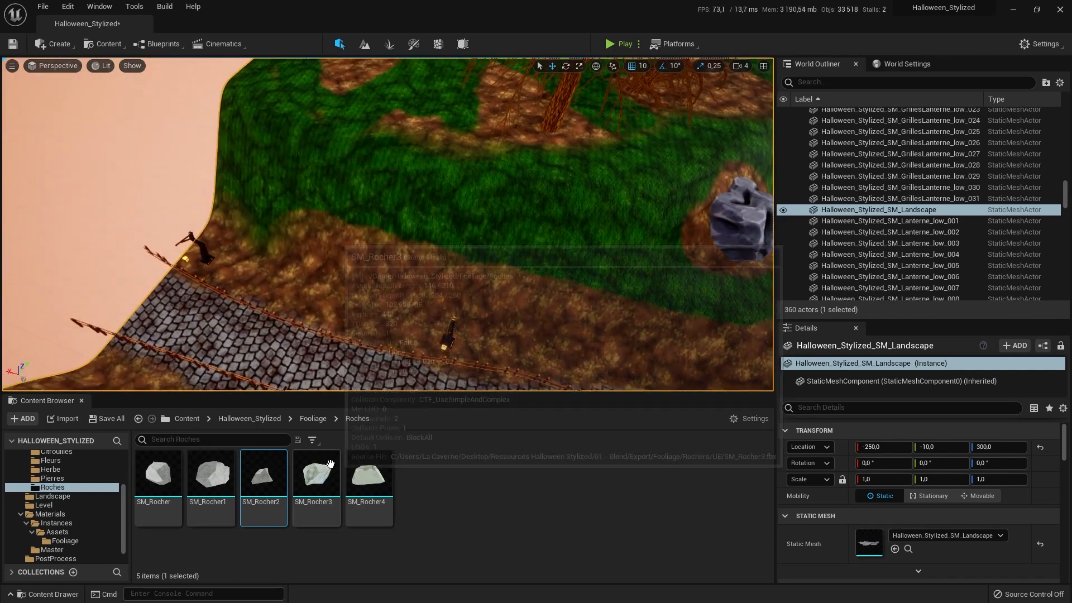
left_click_drag(316, 475, 329, 167)
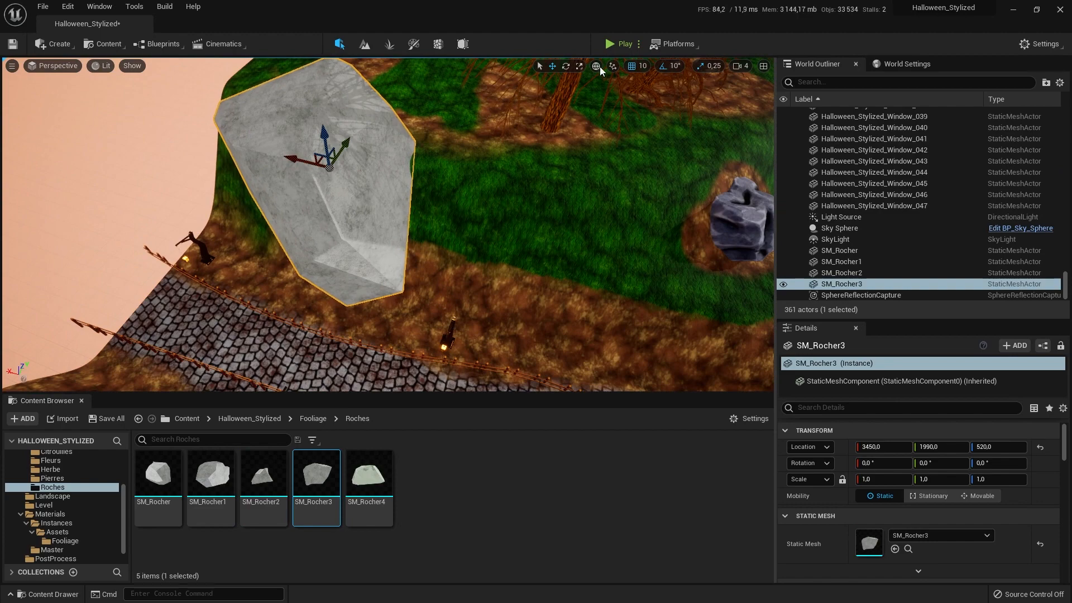
left_click(564, 68)
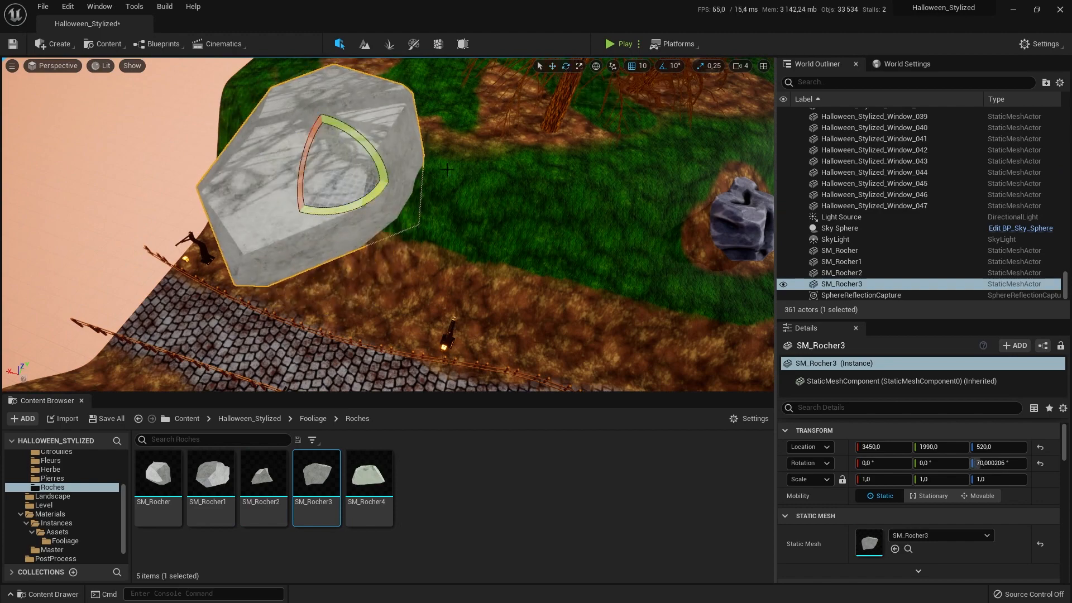
Sink SM_Rocher3 into the hillside by moving it to Y 2000, Z 170, keeping its scale at 1.0
left_click(579, 66)
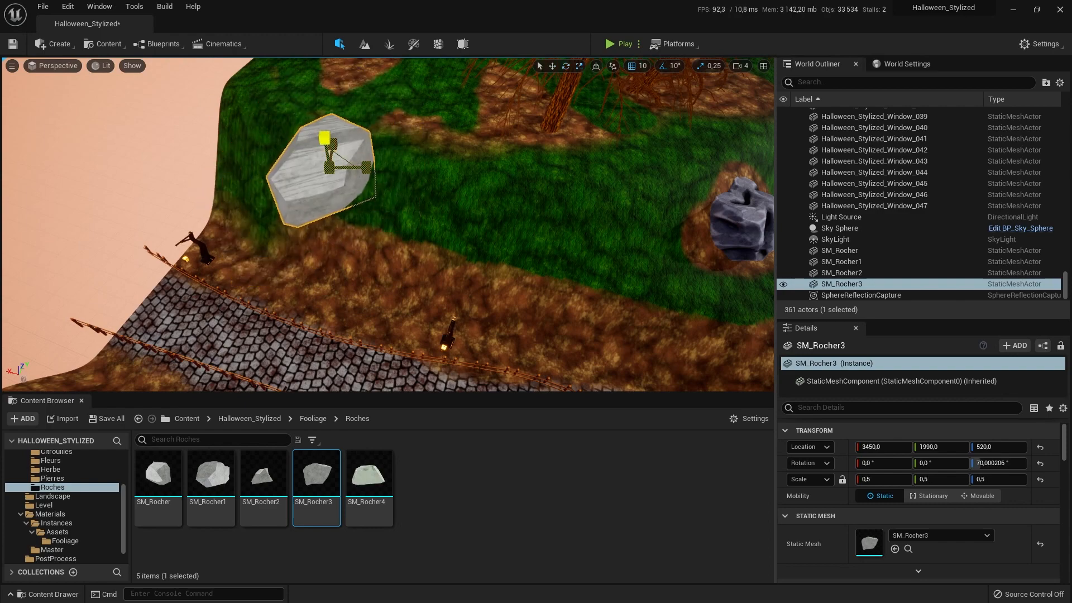
key("w")
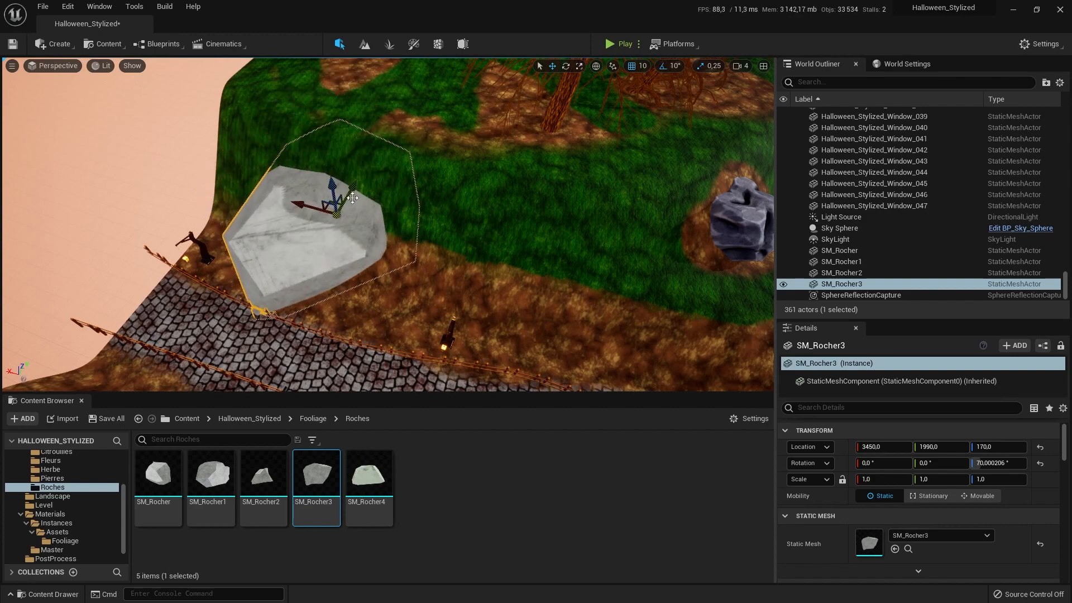
right_click_drag(362, 185, 361, 185)
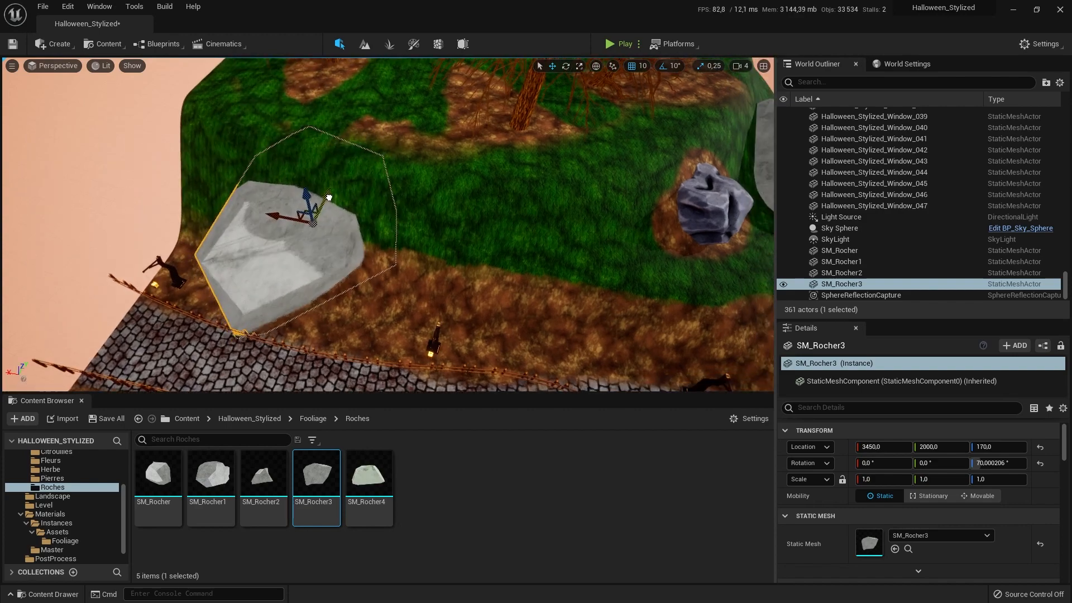
Select the large SM_Rocher boulder on the fenced side of the cobbled path, seen from ground level
left_click(420, 201)
right_click_drag(420, 201, 420, 201)
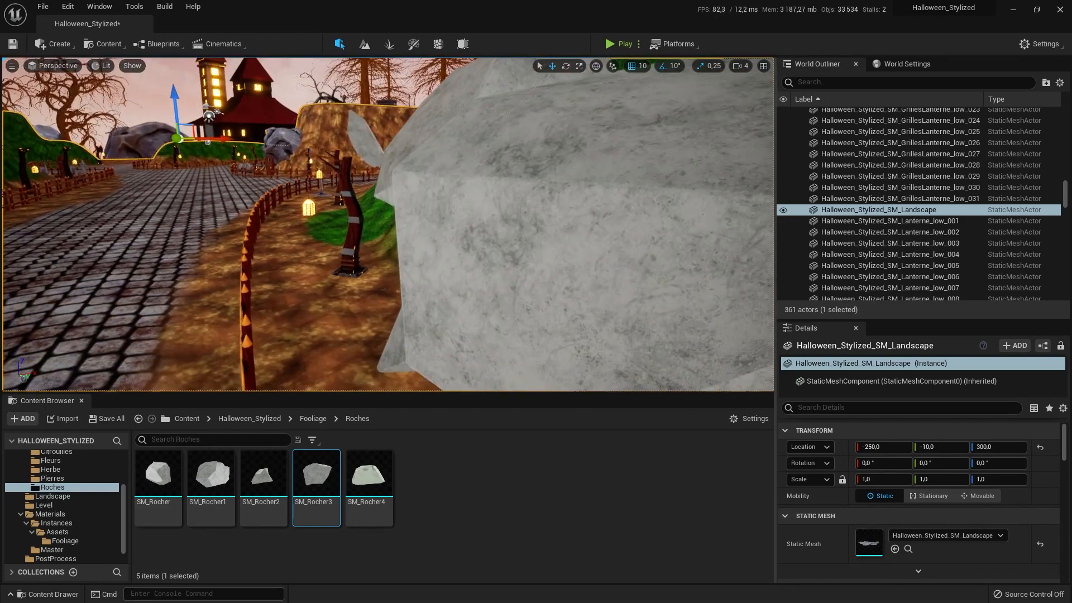
right_click_drag(635, 210, 635, 210)
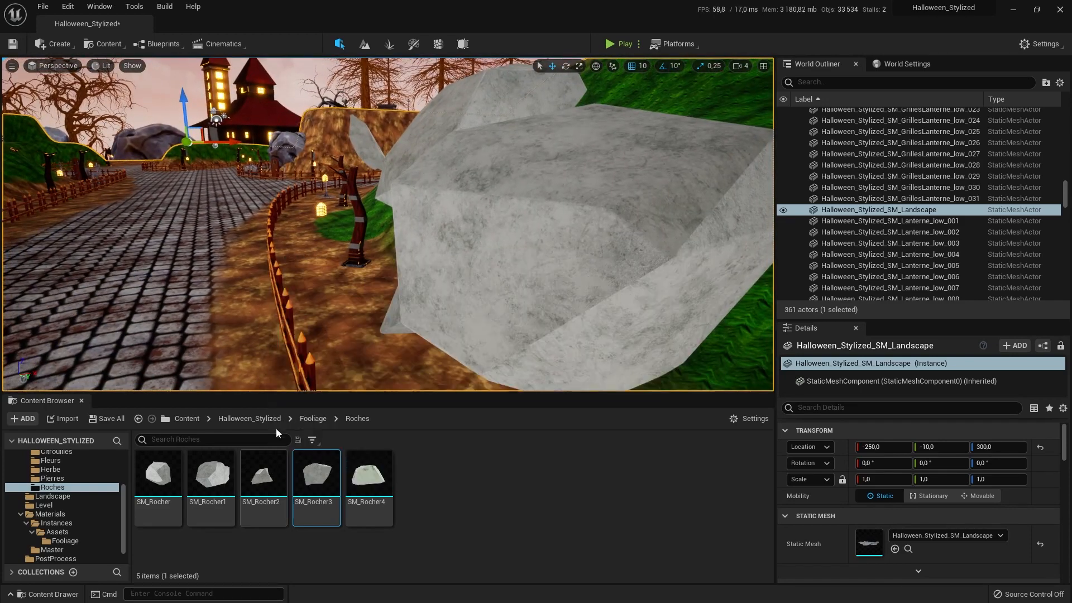
left_click(504, 218)
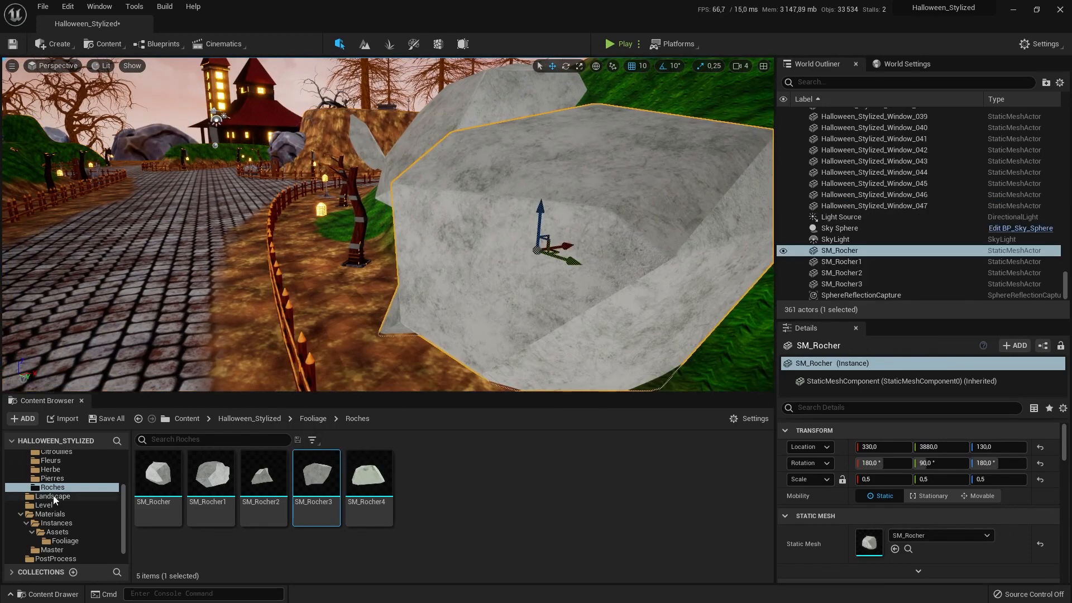
Open the T_DefaultMaterial_Color texture from the Textures/Assets/Fooliage/Roches folder
scroll(56, 497, "down", 1)
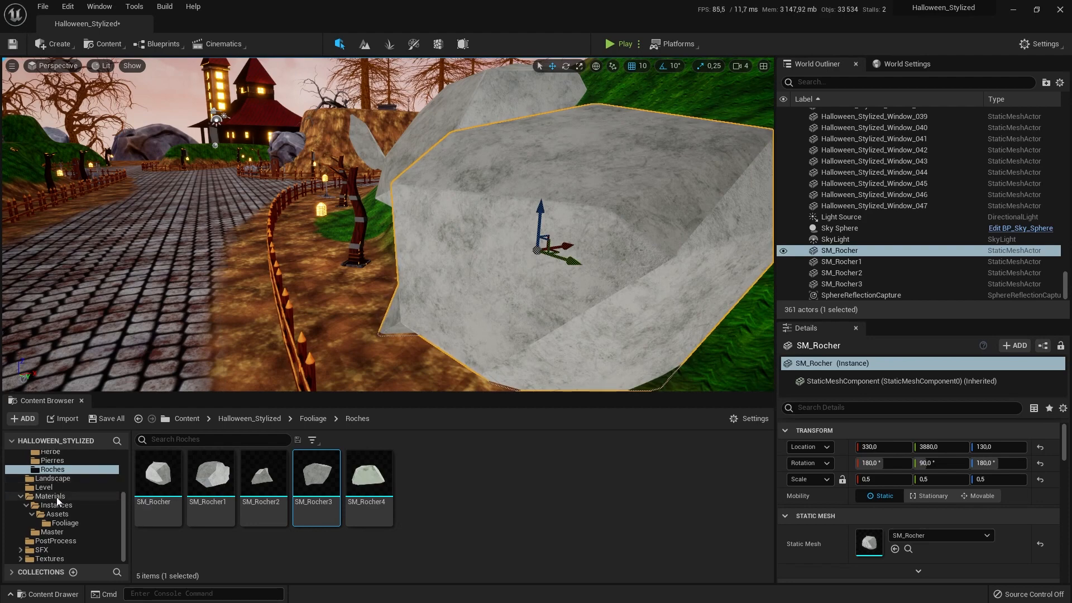
left_click(21, 558)
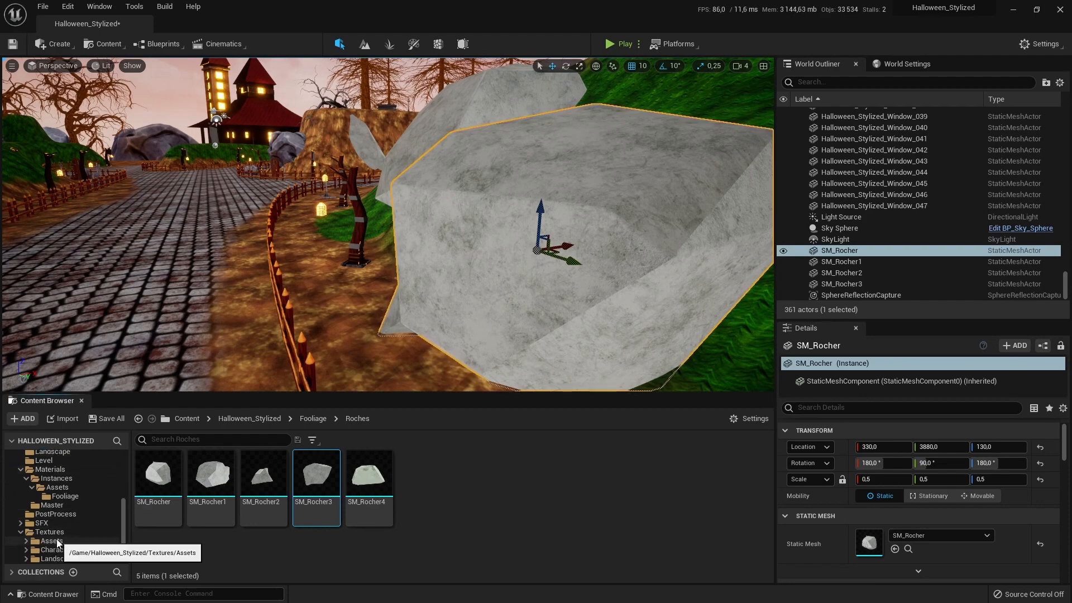
left_click(55, 558)
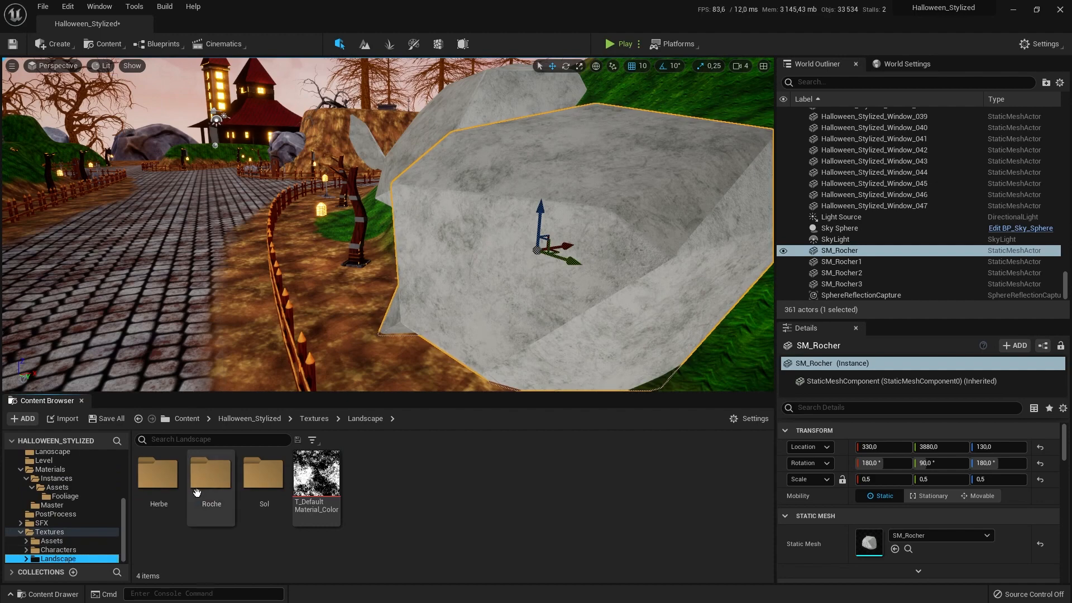
left_click(52, 540)
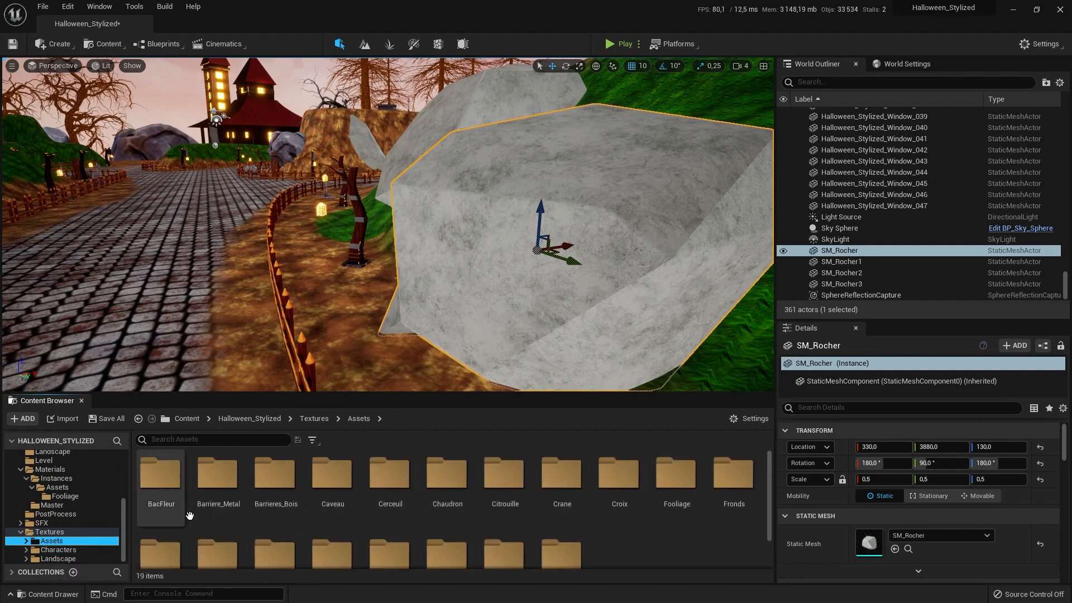
scroll(335, 503, "down", 1)
left_click(666, 474)
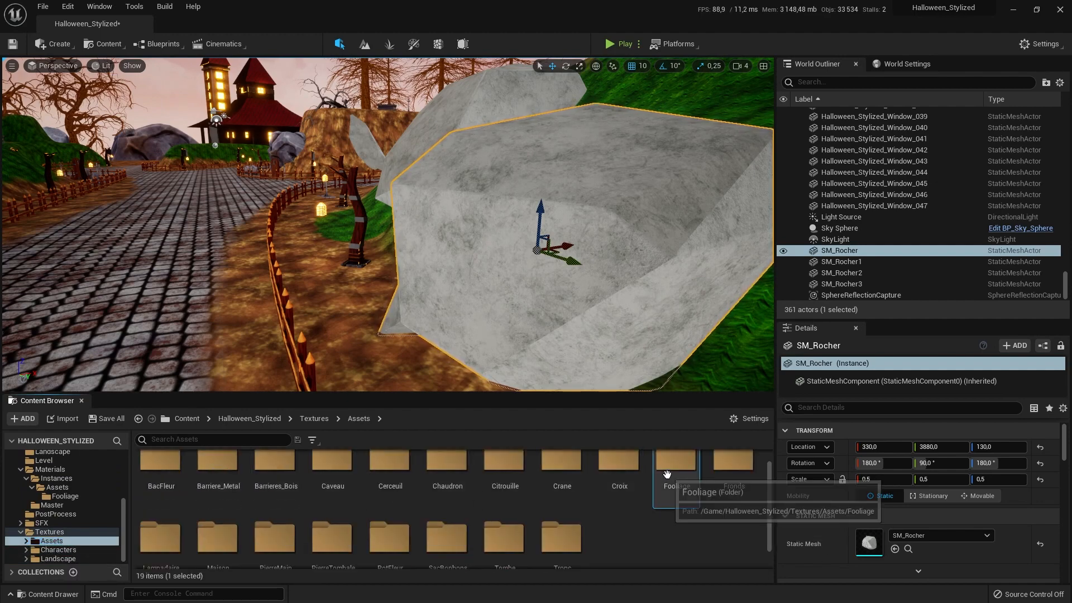
double_click(666, 474)
double_click(159, 468)
left_click(167, 476)
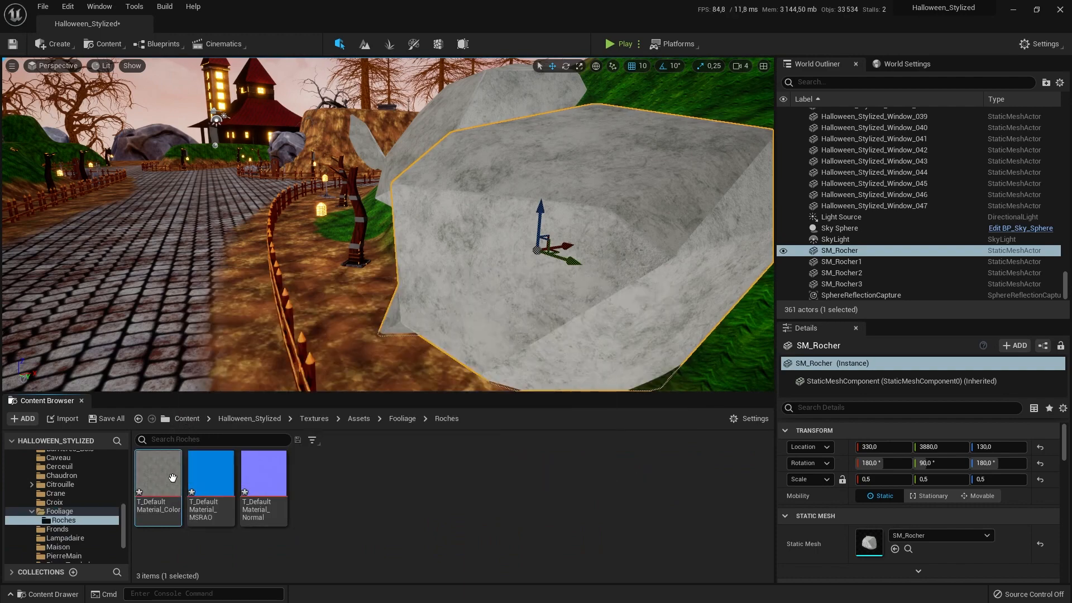
double_click(172, 477)
Resize and move the texture editor window so the rock stays visible, and bring the texture's Adjustments settings into view
left_click_drag(851, 11, 369, 342)
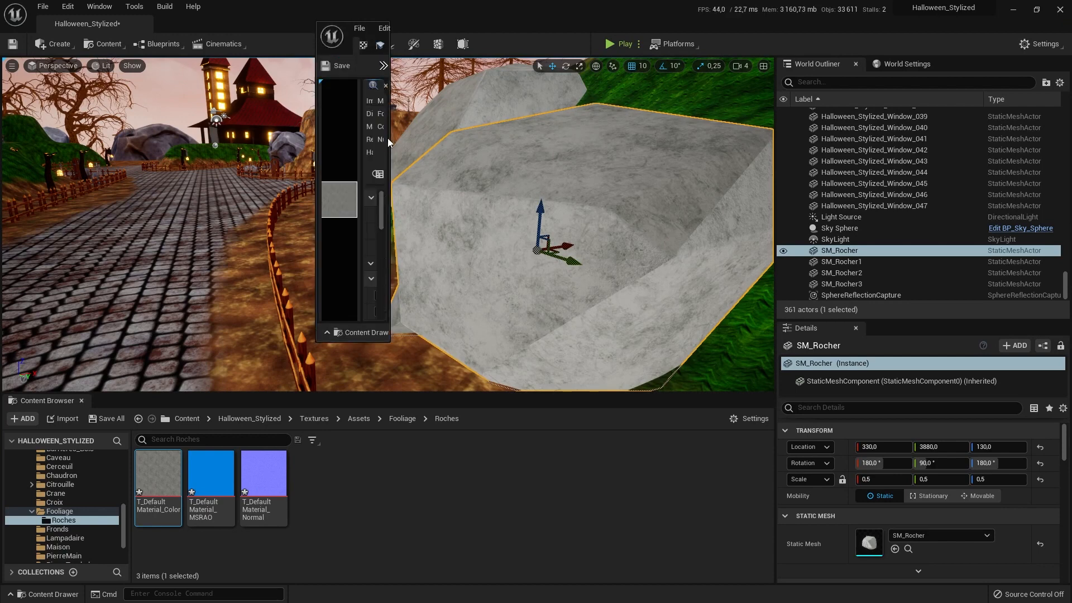
left_click_drag(391, 143, 710, 156)
left_click_drag(613, 35, 292, 59)
scroll(283, 267, "down", 2)
scroll(286, 283, "down", 5)
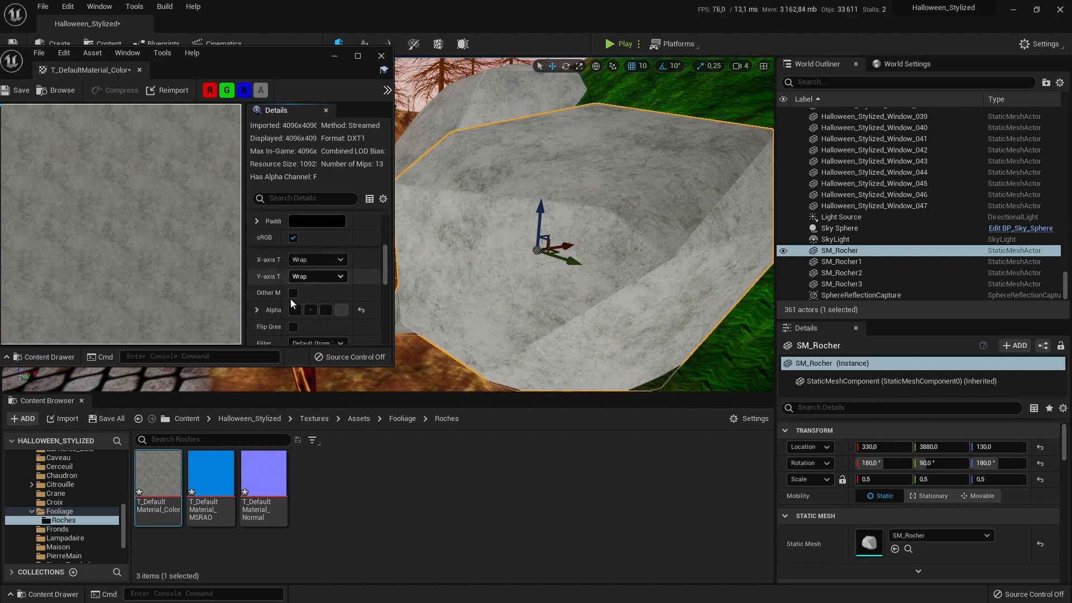
scroll(291, 304, "down", 3)
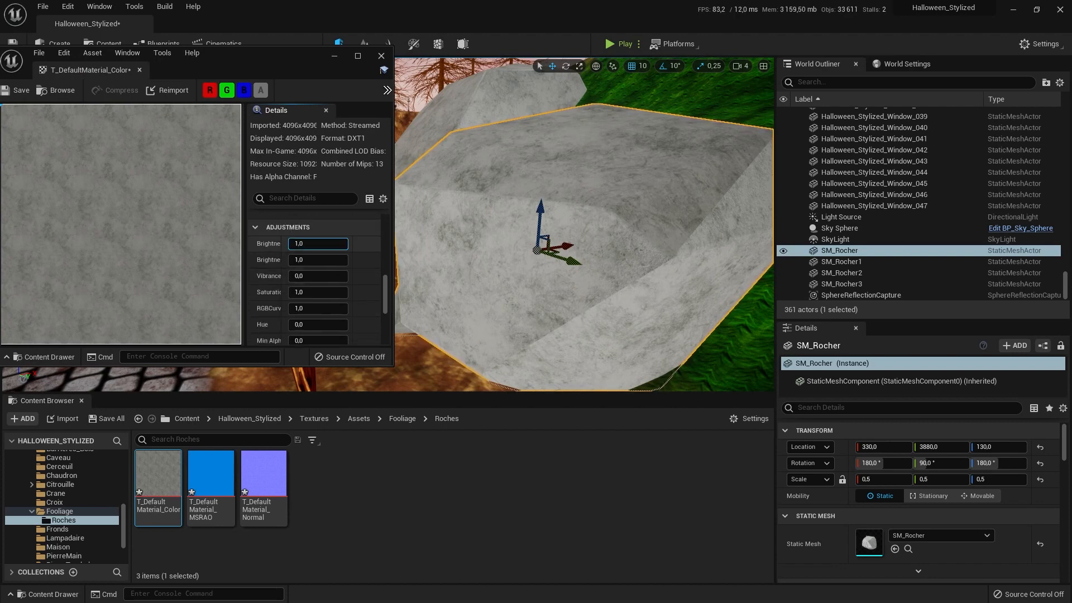
Try different brightness values on the rock colour texture, ending with 0.5, and compare the rock with its surroundings
left_click_drag(319, 244, 357, 244)
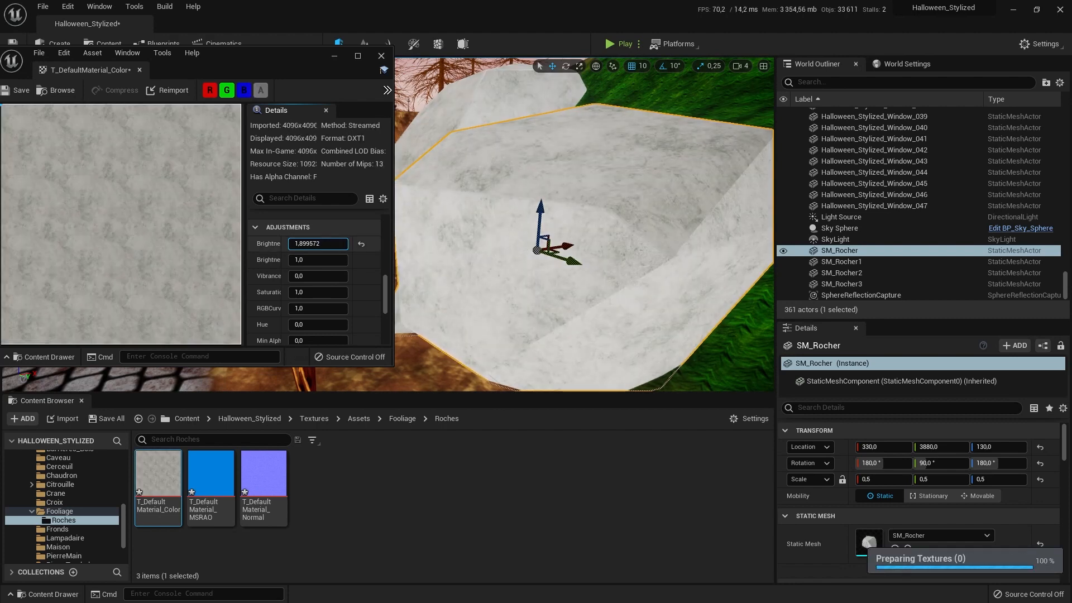
left_click_drag(319, 243, 331, 246)
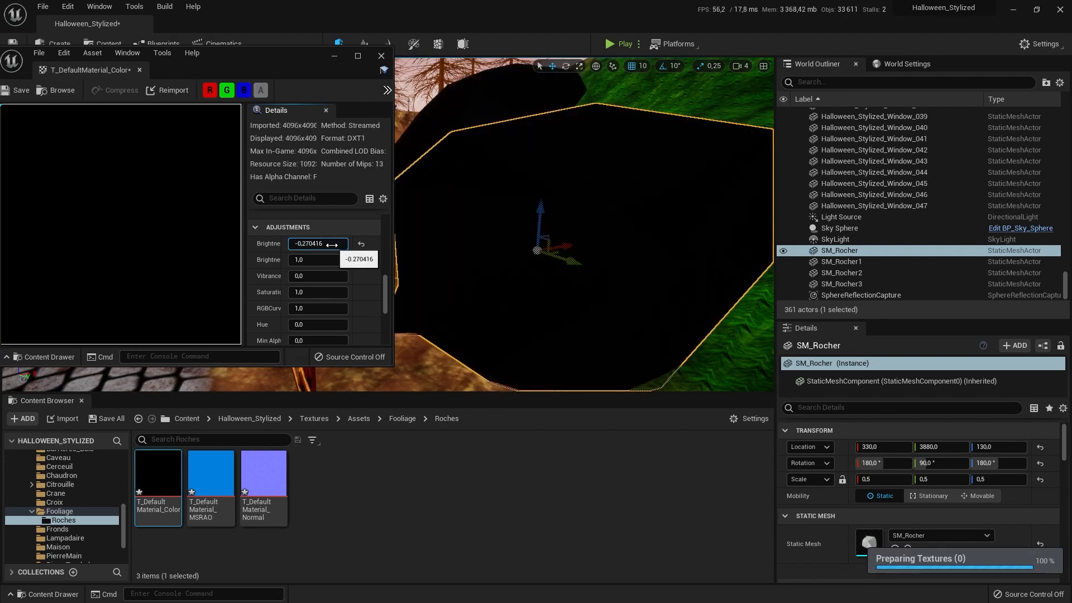
type("-")
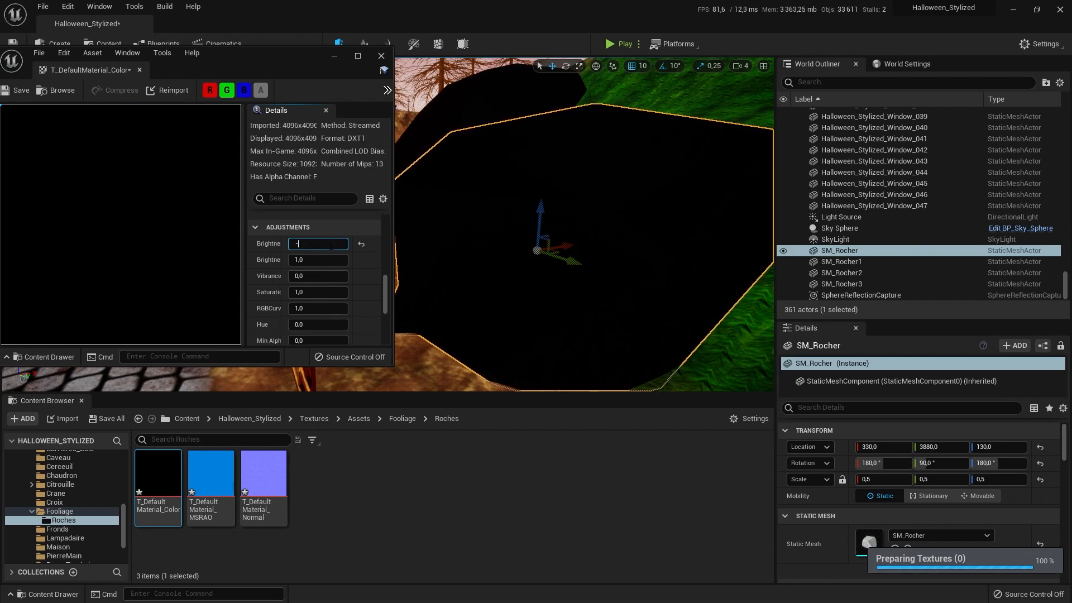
type("0.5")
key("Return")
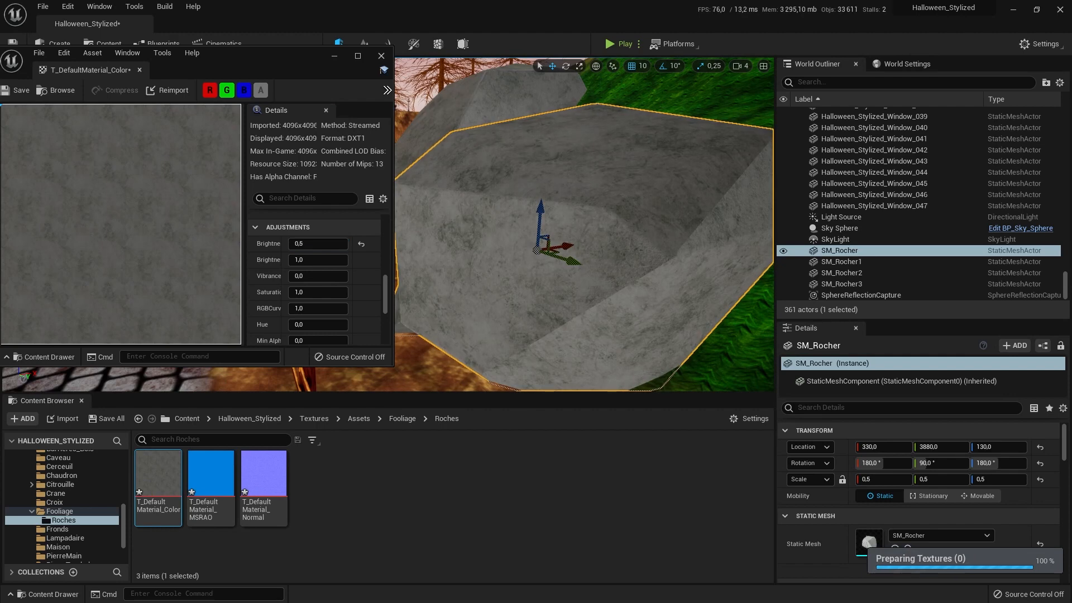
right_click_drag(540, 151, 419, 151)
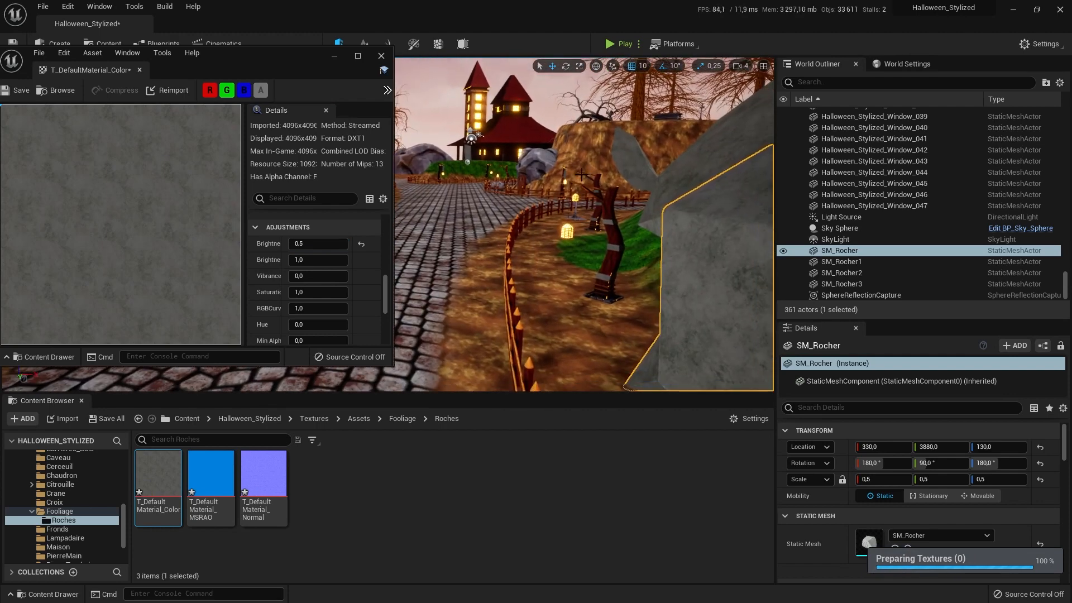
Set the rock colour texture's brightness to 0.4, then save and close the texture
left_click(306, 246)
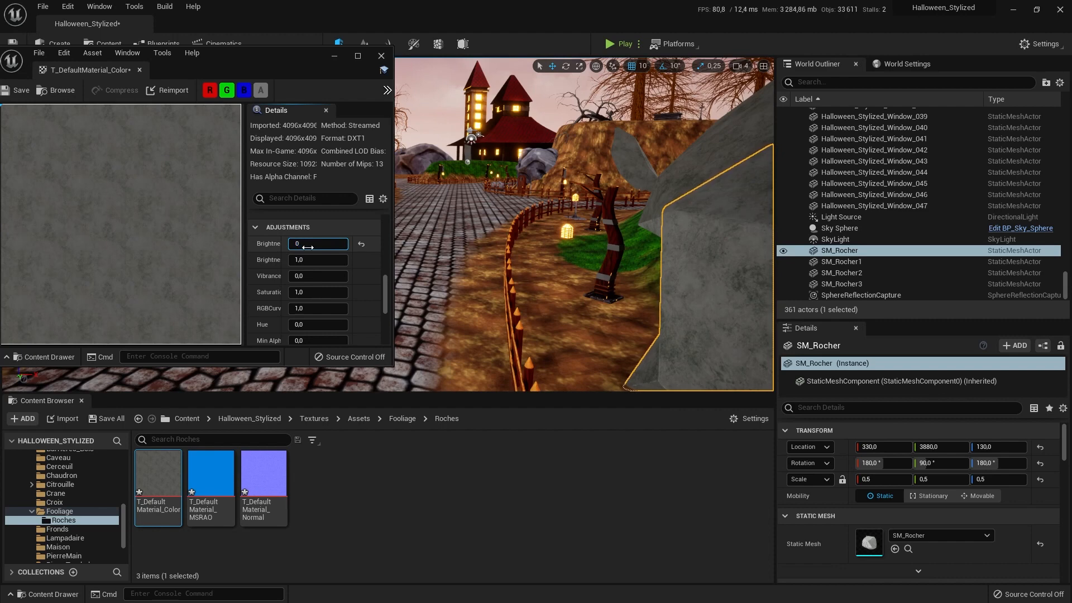
type("0.4")
key("Return")
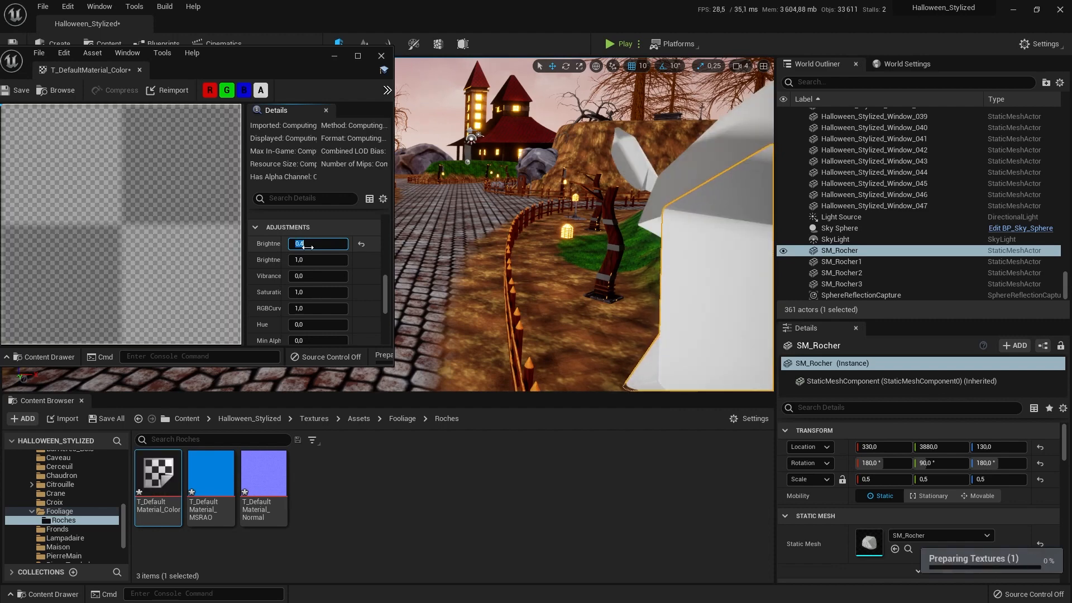
right_click_drag(413, 129, 413, 129)
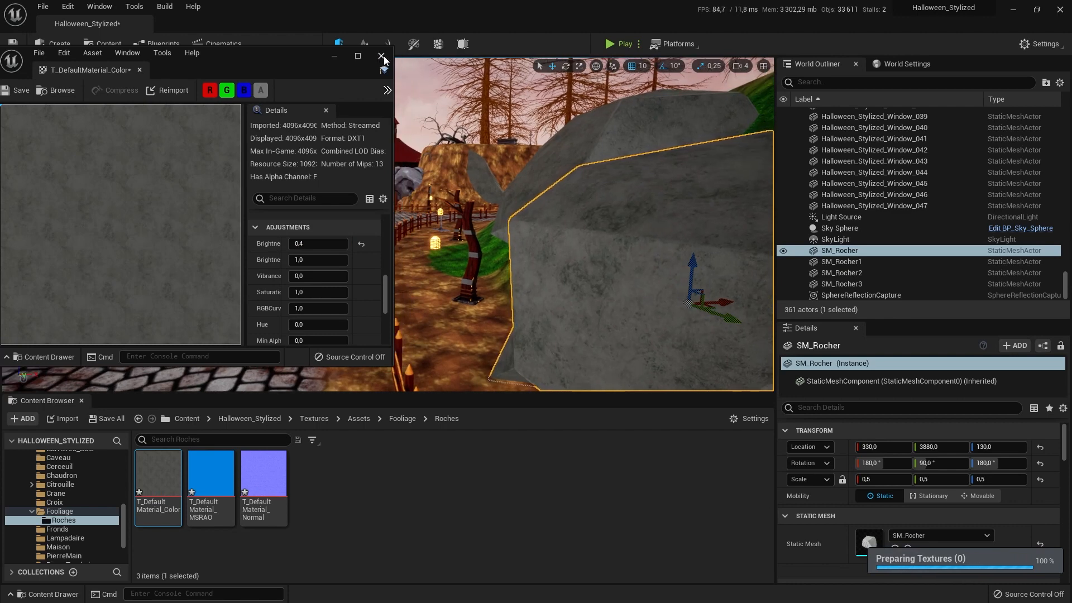
key("ctrl+s")
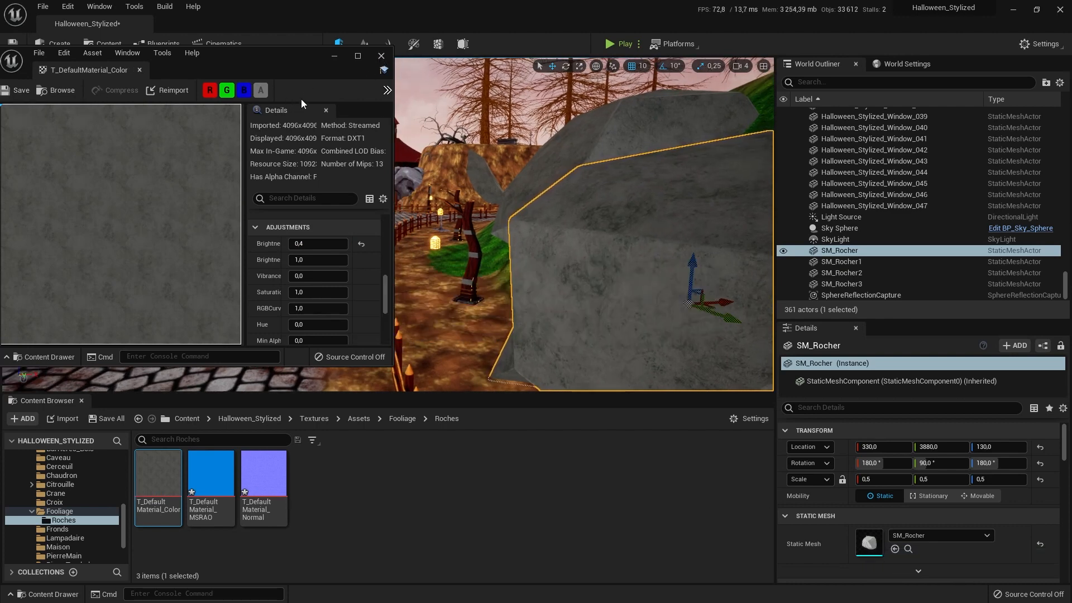
left_click(381, 56)
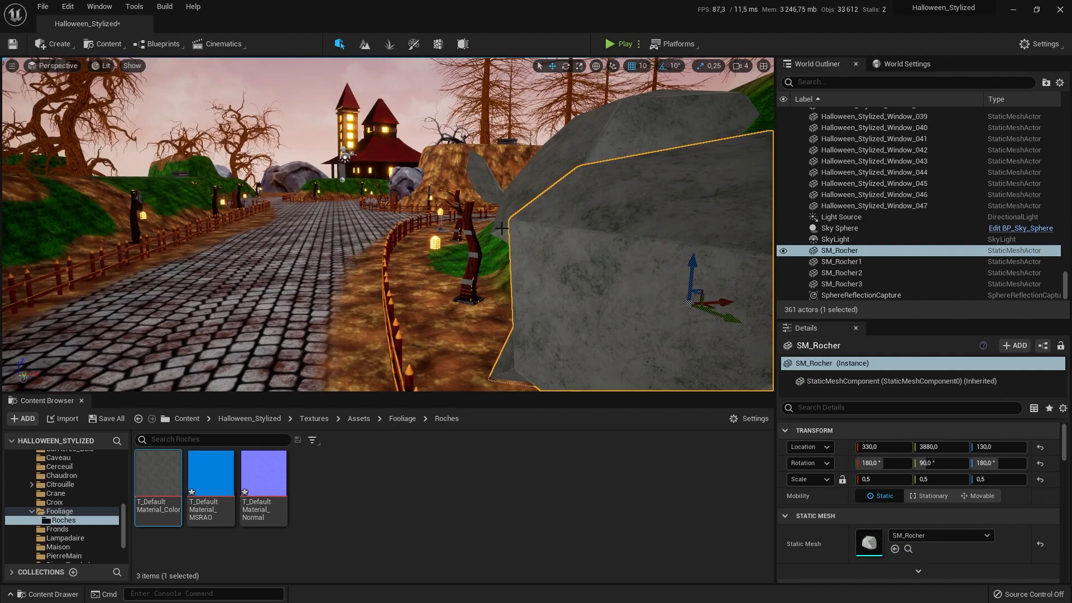
left_click(372, 504)
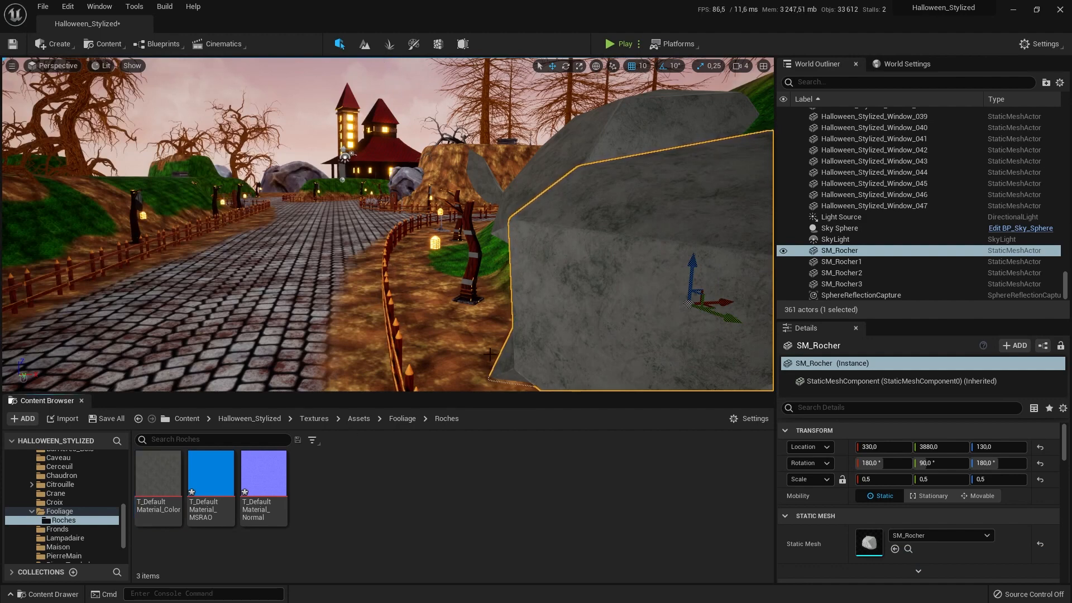
Rotate SM_Rocher to 120° about Y and lower it beside the lantern post
left_click(390, 251)
right_click_drag(390, 251, 368, 251)
left_click(480, 234)
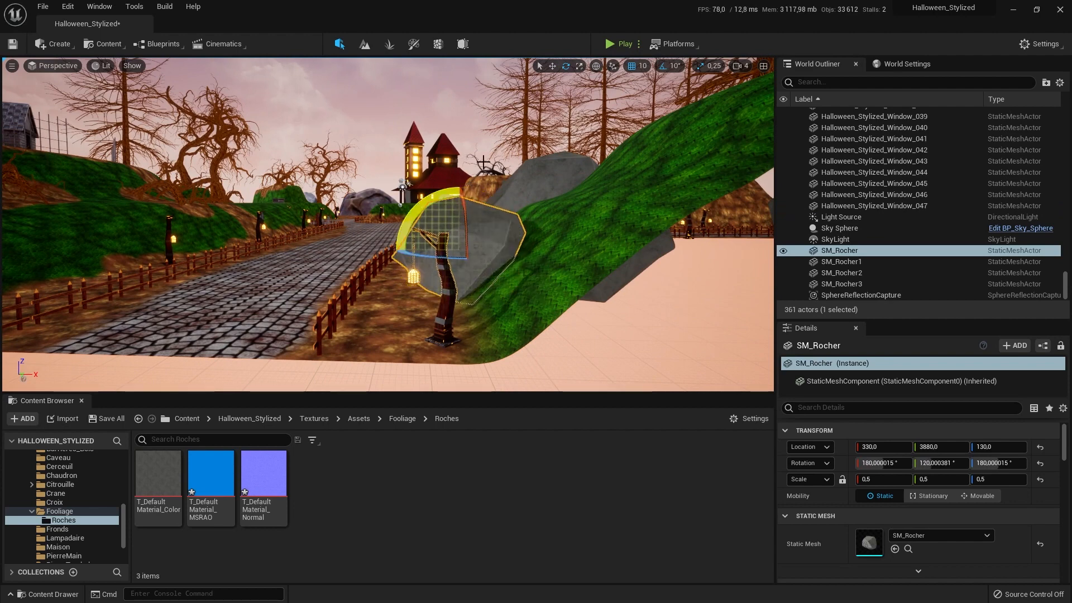
left_click(540, 69)
left_click(552, 66)
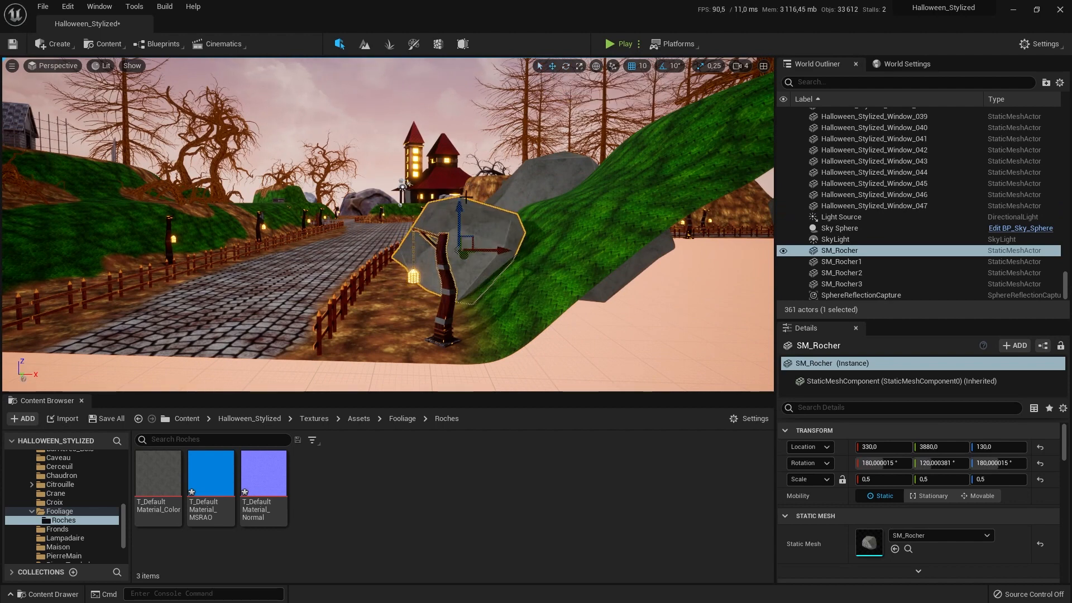
left_click_drag(457, 206, 459, 242)
Bring the bare verge across the path into view and select SM_Rocher4 in the Fooliage/Roches mesh folder
left_click(462, 120)
right_click_drag(462, 120, 267, 304)
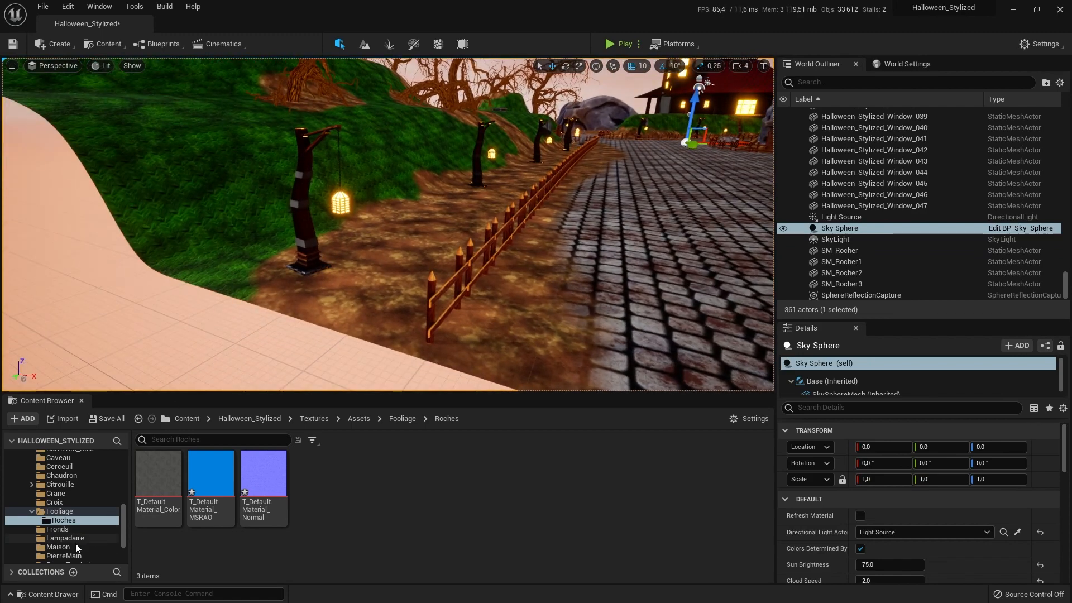
scroll(76, 544, "down", 3)
left_click(66, 556)
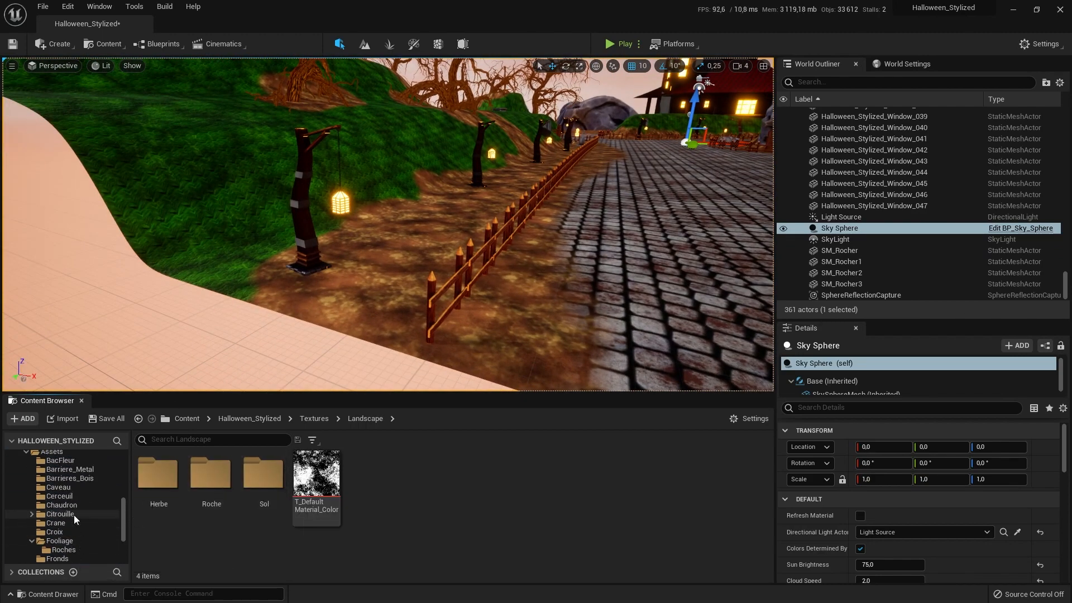
left_click(84, 531)
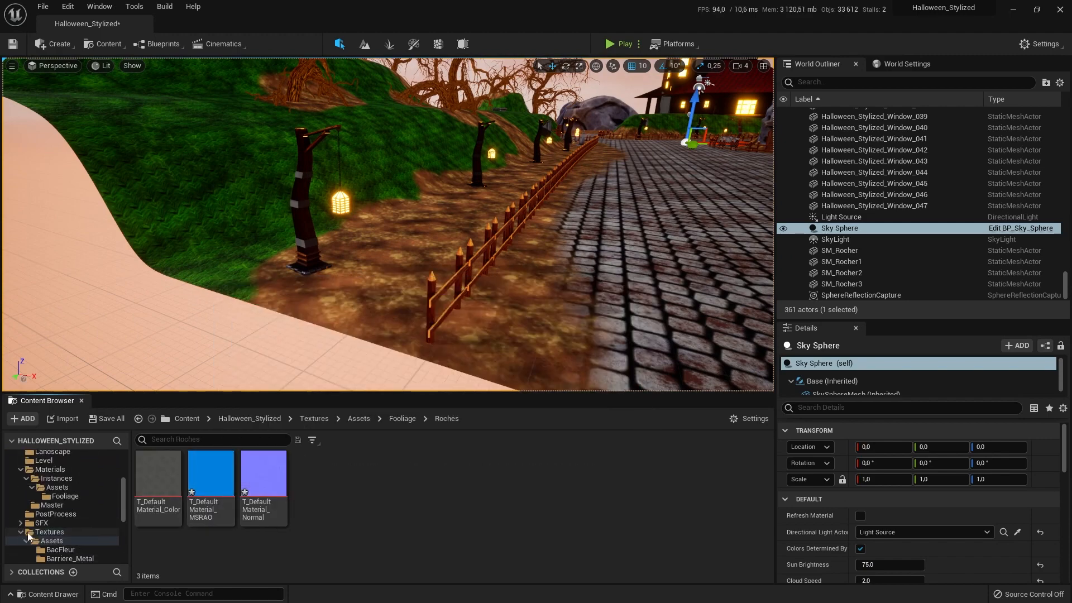
scroll(39, 522, "up", 3)
left_click(52, 479)
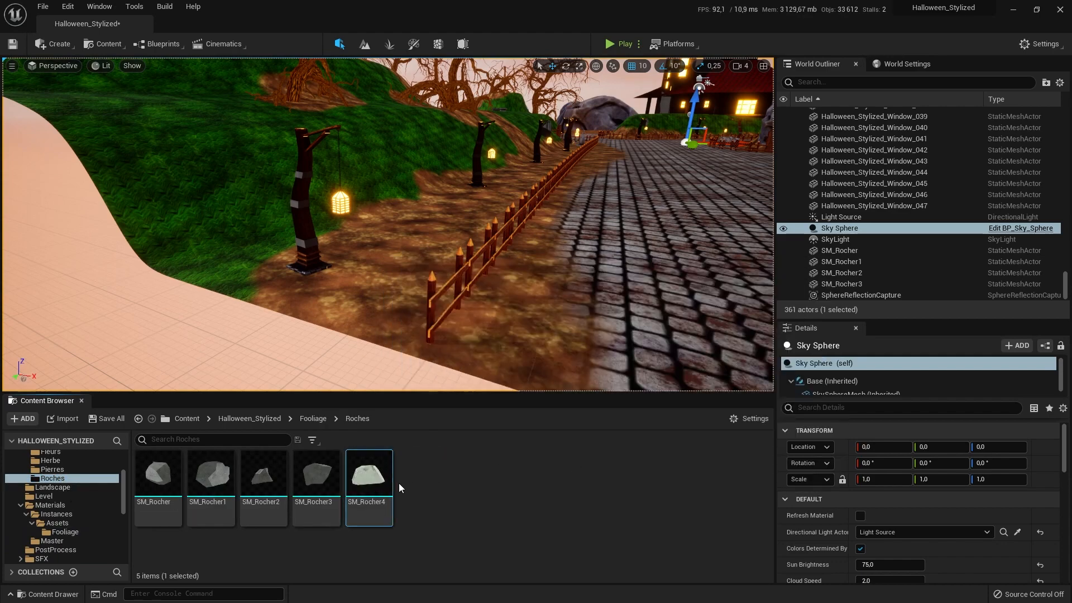
scroll(874, 481, "down", 10)
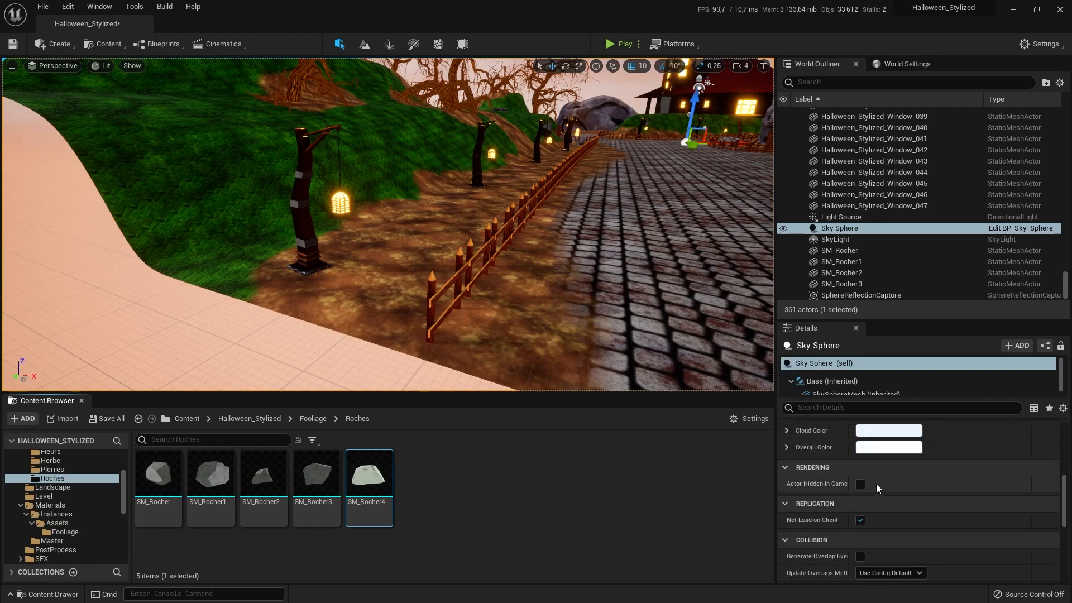
scroll(876, 483, "down", 5)
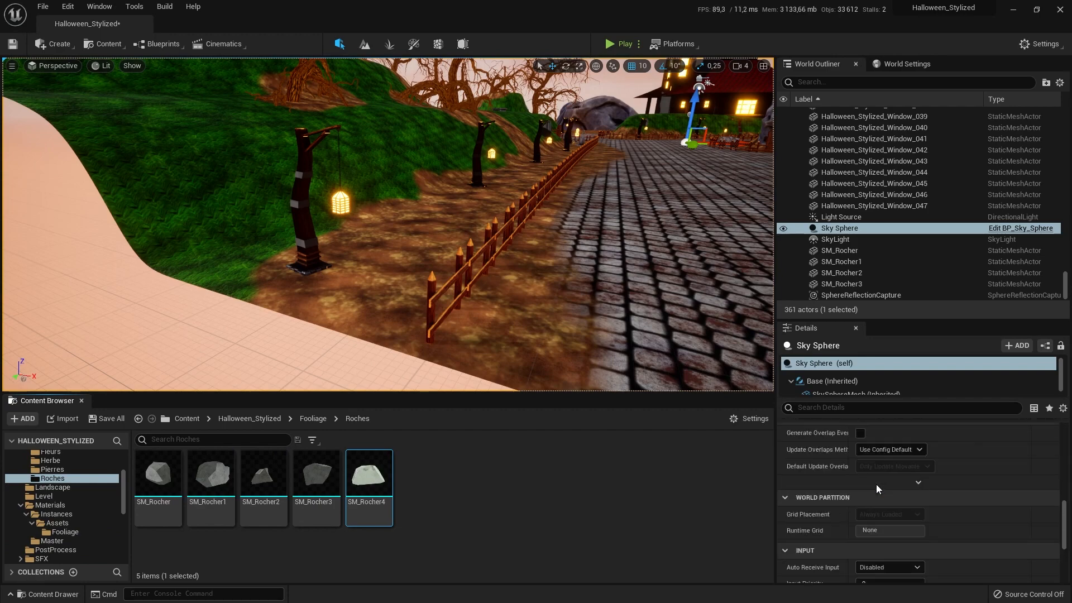
scroll(876, 484, "up", 15)
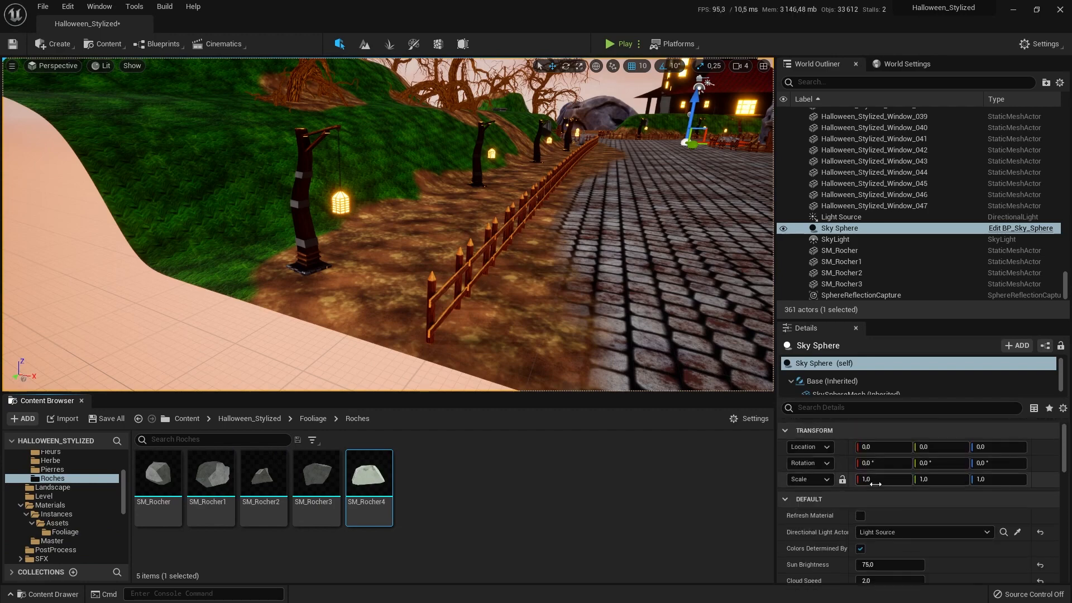
Place an SM_Rocher4 rock on the verge between the lantern posts and shift it slightly along Y
scroll(876, 484, "down", 2)
mouse_move(366, 473)
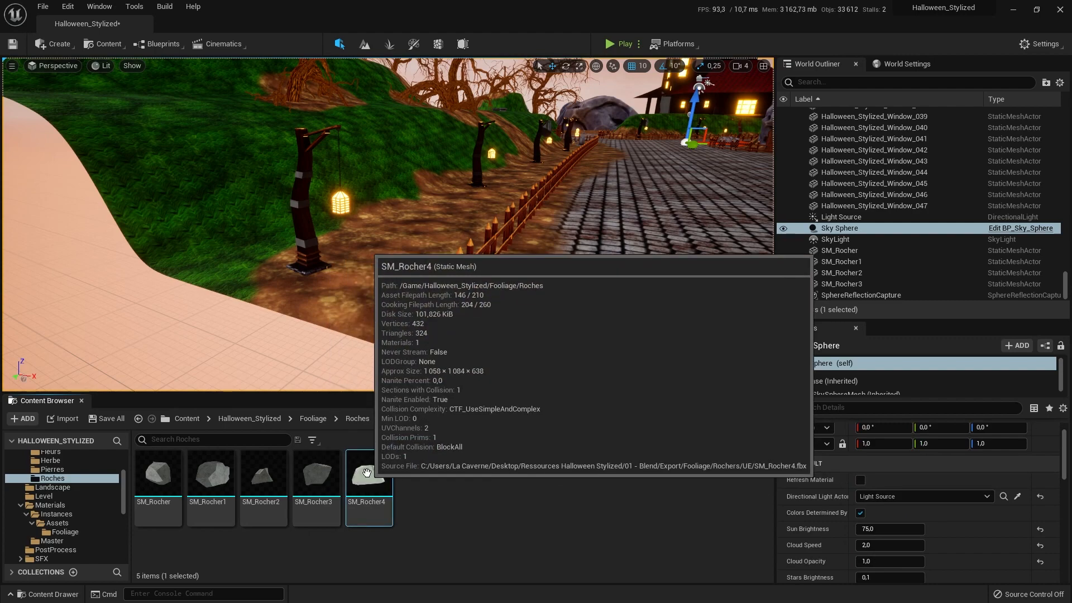
left_click_drag(366, 472, 355, 163)
right_click_drag(355, 163, 389, 248)
left_click_drag(282, 283, 268, 283)
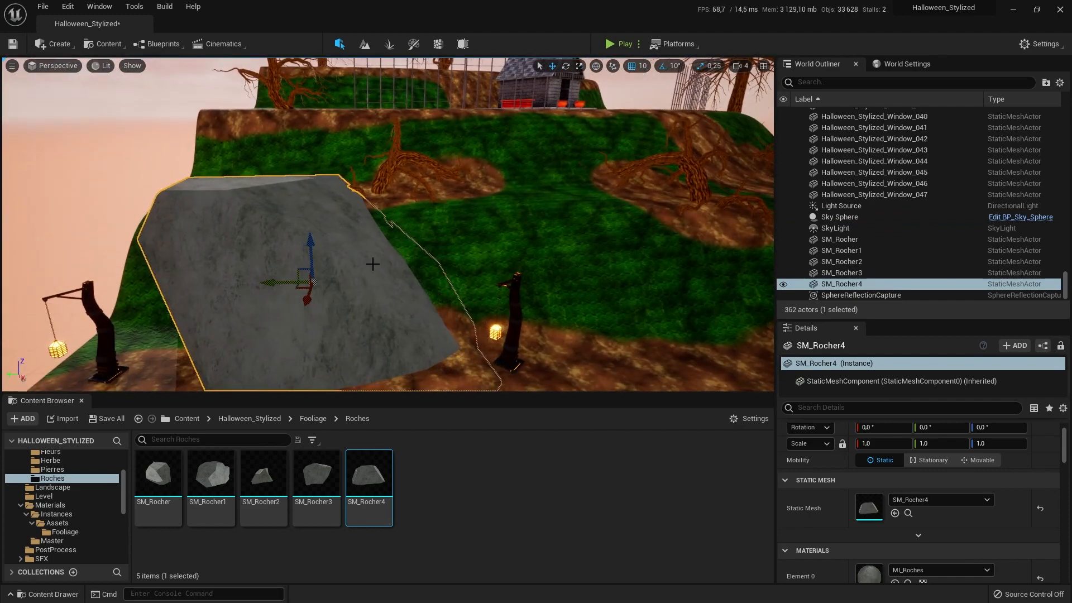
Rotate the new SM_Rocher4 rock -20° about Z and shift it along Y into the grassy slope
right_click_drag(350, 255, 402, 267)
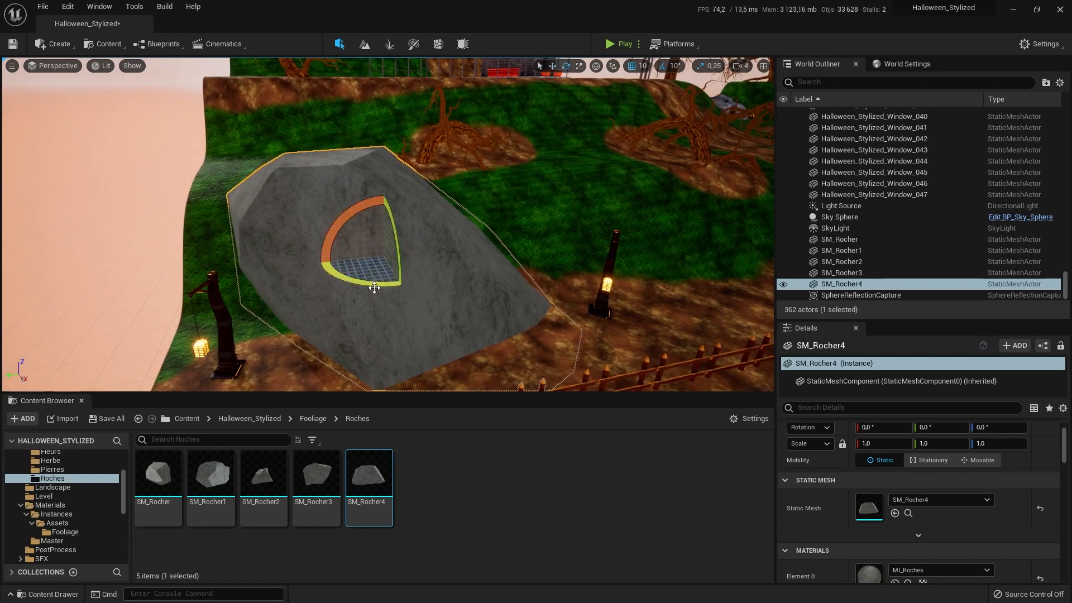
left_click_drag(374, 287, 419, 285)
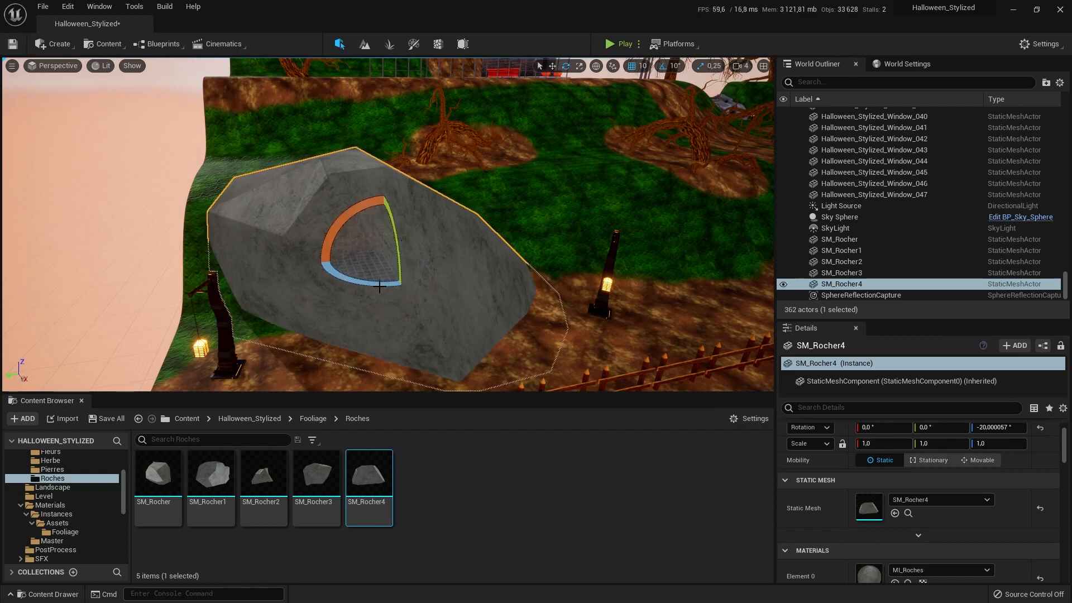
right_click_drag(380, 287, 355, 209)
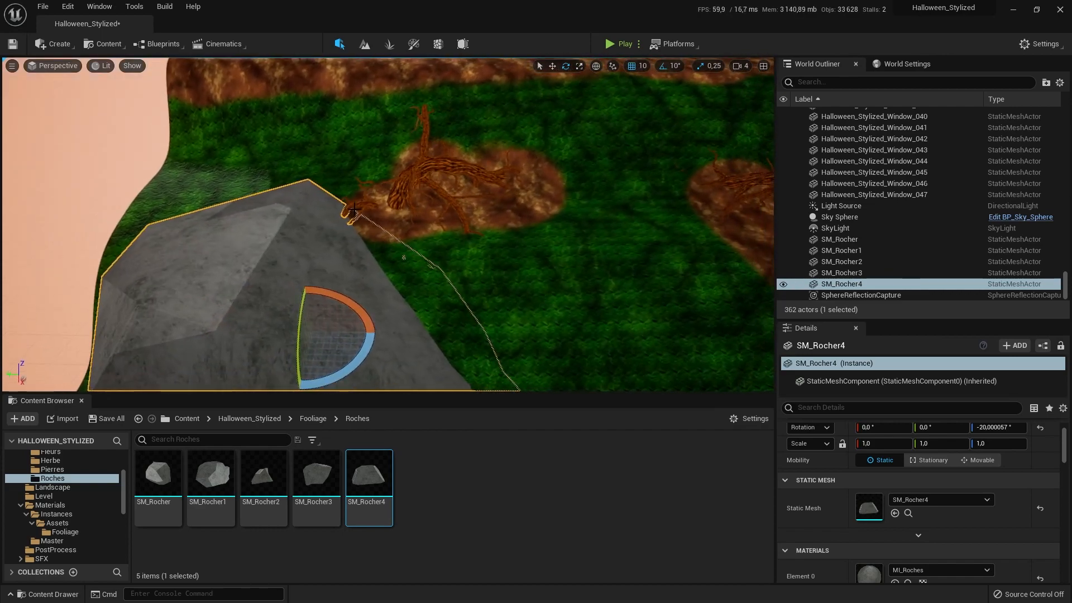
left_click(552, 66)
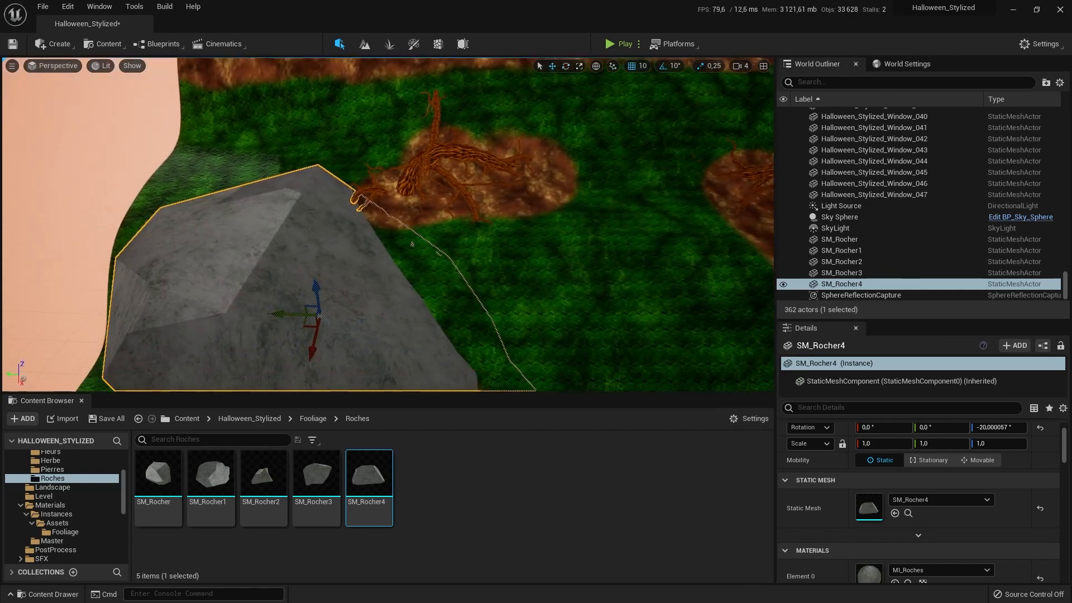
mouse_move(411, 273)
right_mouse_down()
mouse_move(402, 257)
mouse_move(411, 273)
right_mouse_up()
left_click_drag(411, 273, 374, 271)
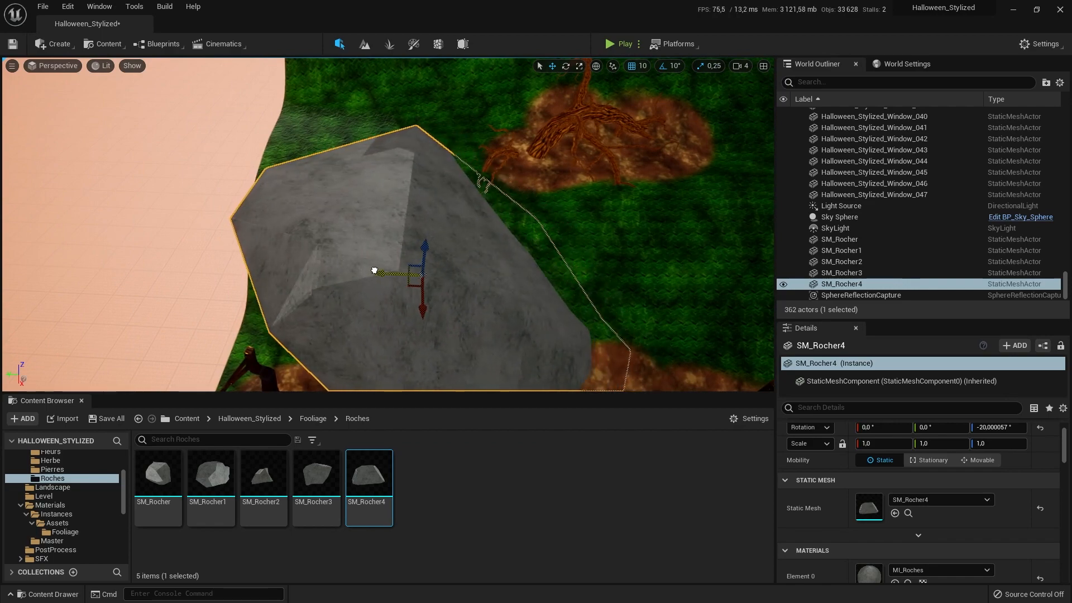
left_click(592, 209)
Place an SM_Rocher2 rock between the next lantern posts, scale it to 0.5 and rotate it 10° about X
right_click_drag(592, 208, 625, 201)
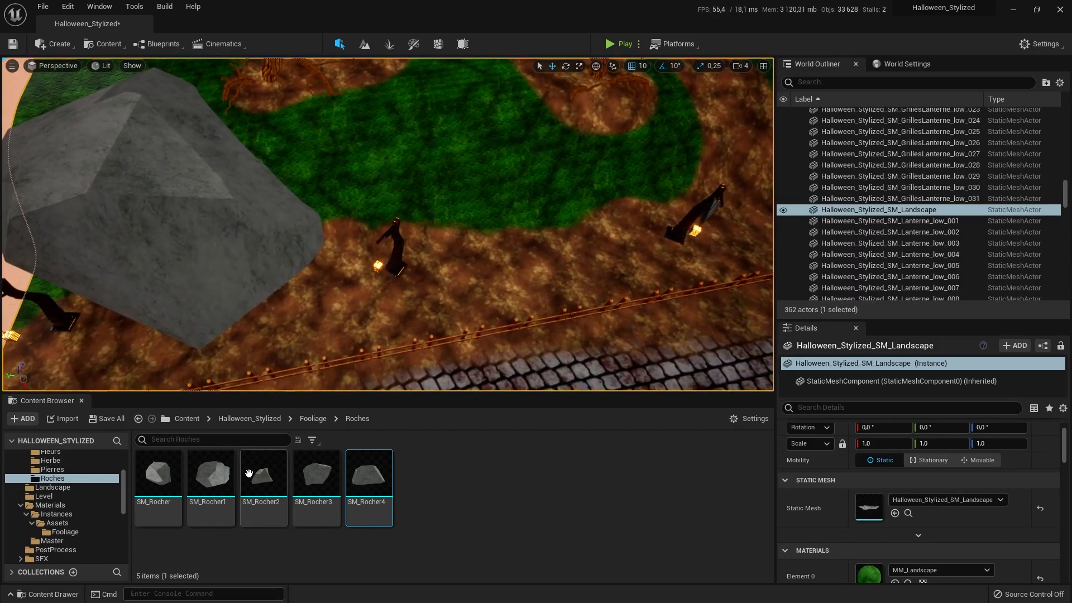
left_click_drag(263, 475, 519, 173)
left_click(580, 67)
left_click(553, 67)
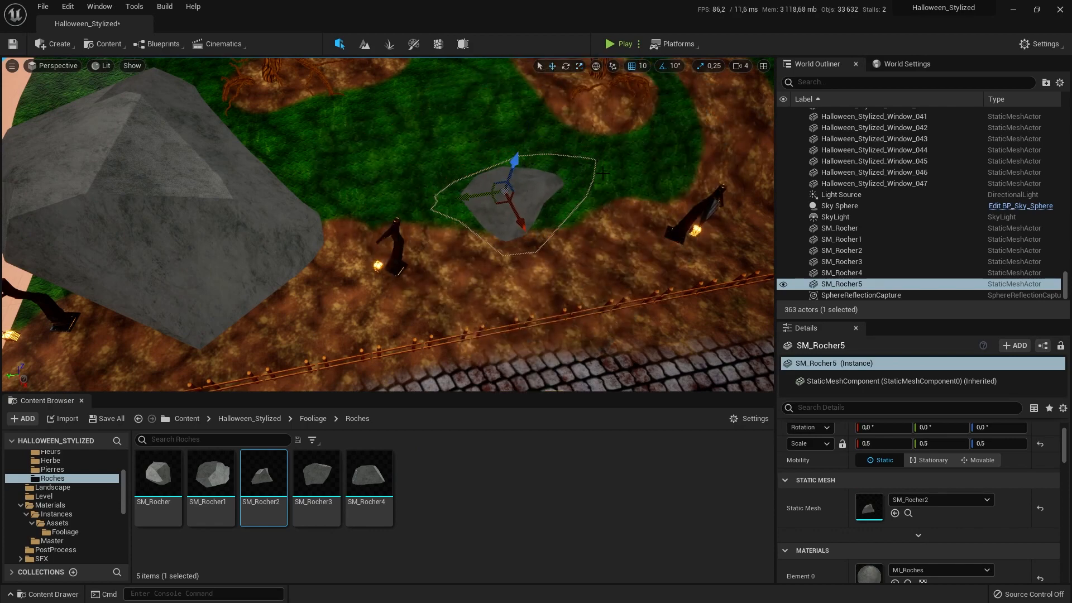
left_click(566, 66)
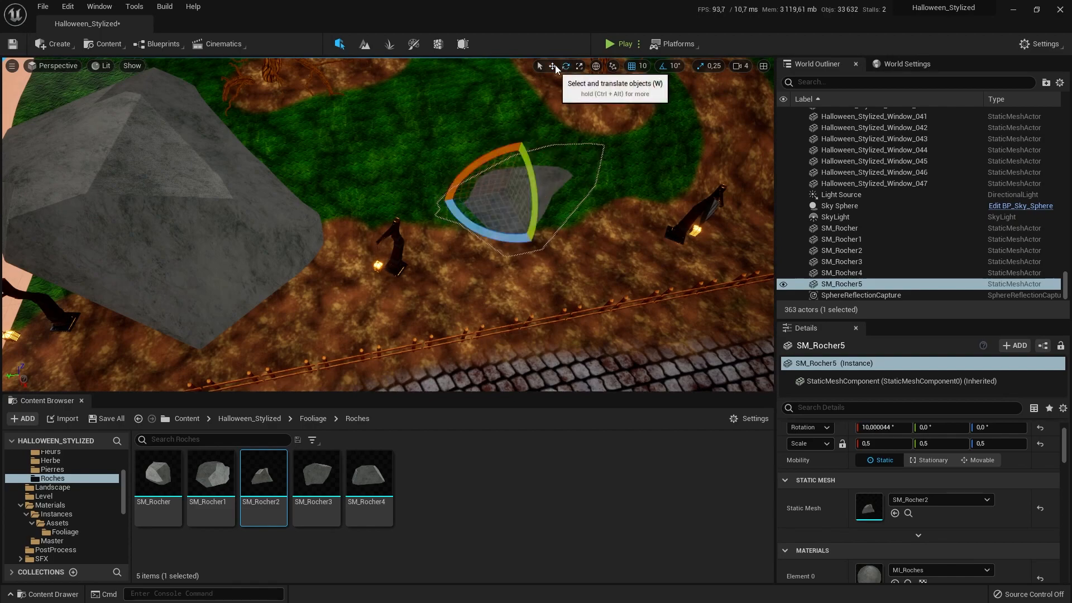
left_click(552, 66)
Delete the SM_Rocher2 actor beside the brown cliff across the cobbled path
right_click_drag(564, 151, 506, 163)
key("w")
left_click(506, 163)
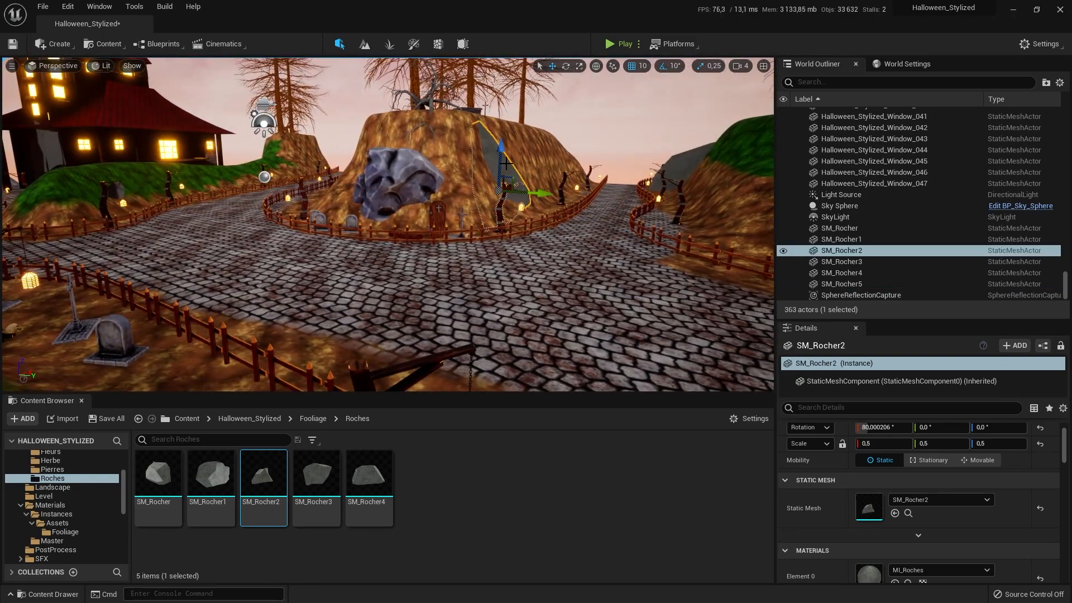
key("Delete")
Place an SM_Rocher1 rock on the grassy slope beside the fenced path
right_click_drag(391, 224, 626, 220)
right_click_drag(546, 183, 554, 216)
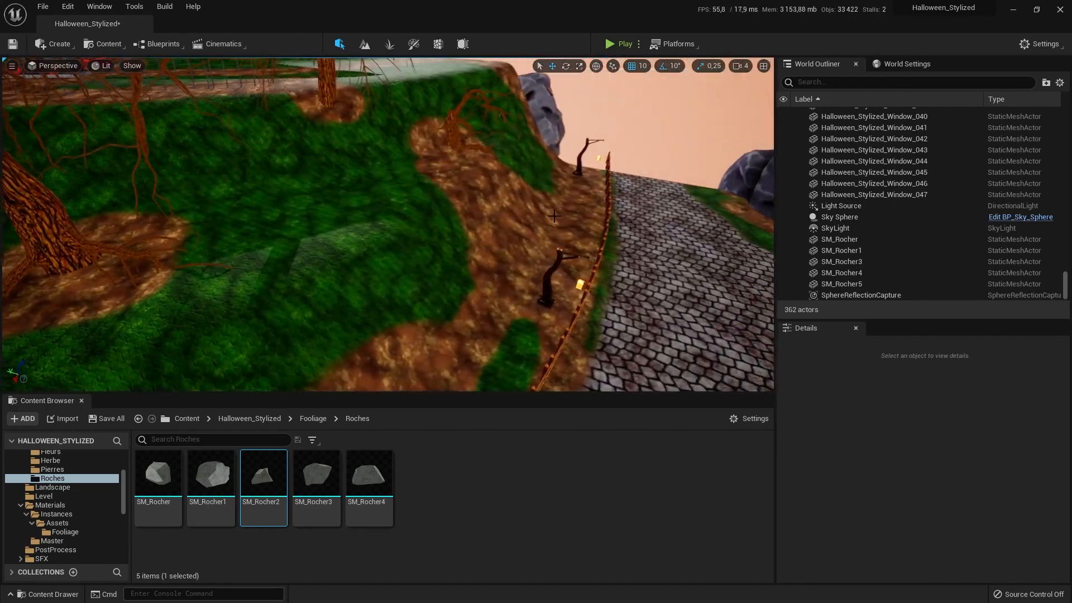
left_click_drag(234, 457, 234, 318)
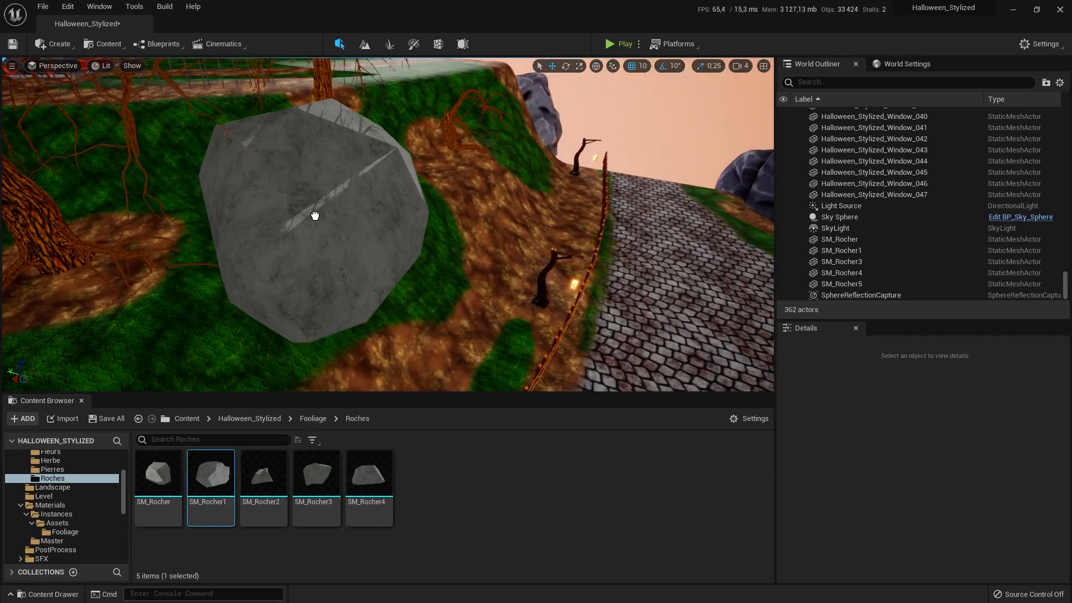
left_click_drag(309, 205, 309, 206)
left_click(477, 200)
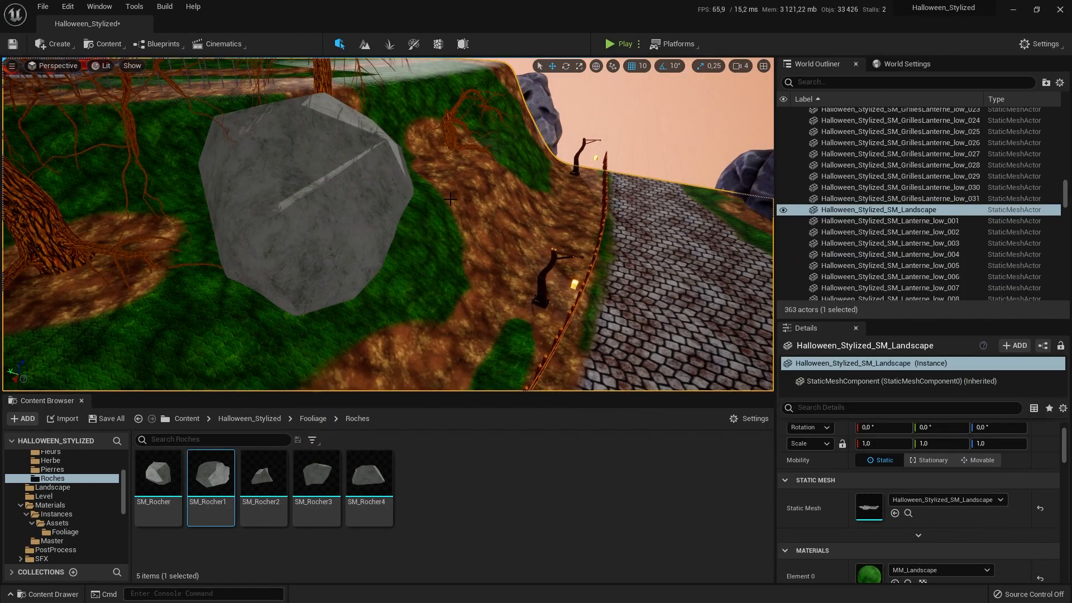
Place an SM_Rocher3 rock on the grassy hill beside the narrow cobbled path and adjust its position
right_click_drag(476, 200, 405, 210)
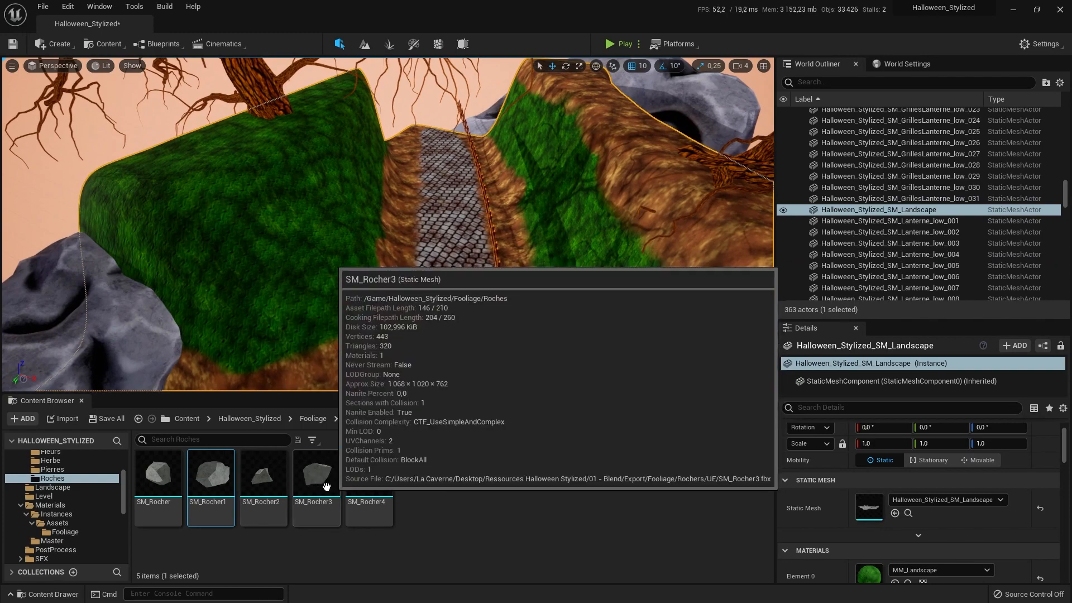
left_click_drag(316, 474, 297, 295)
left_click_drag(292, 225, 266, 234)
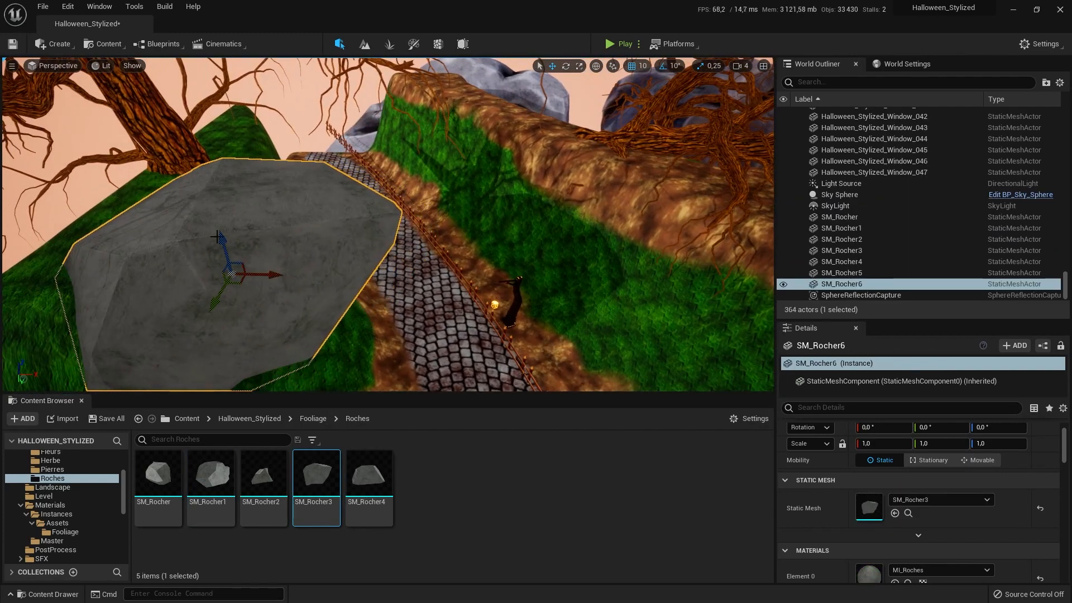
left_click(428, 260)
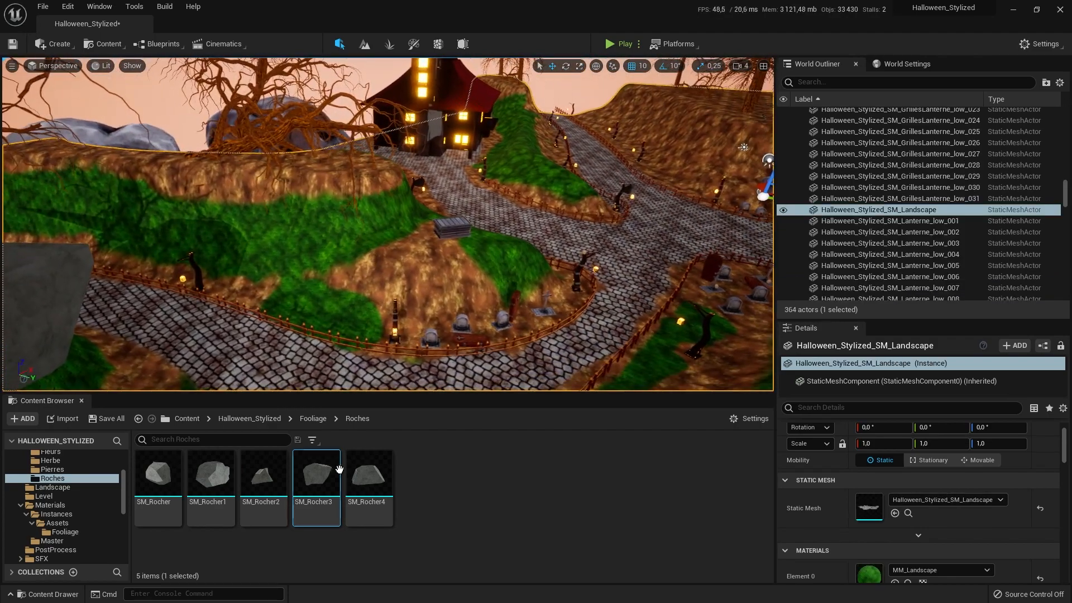
Place an SM_Rocher4 rock on the mound behind the gravestones and rotate it 30° about Y
left_click_drag(368, 473, 339, 297)
left_click_drag(332, 224, 334, 216)
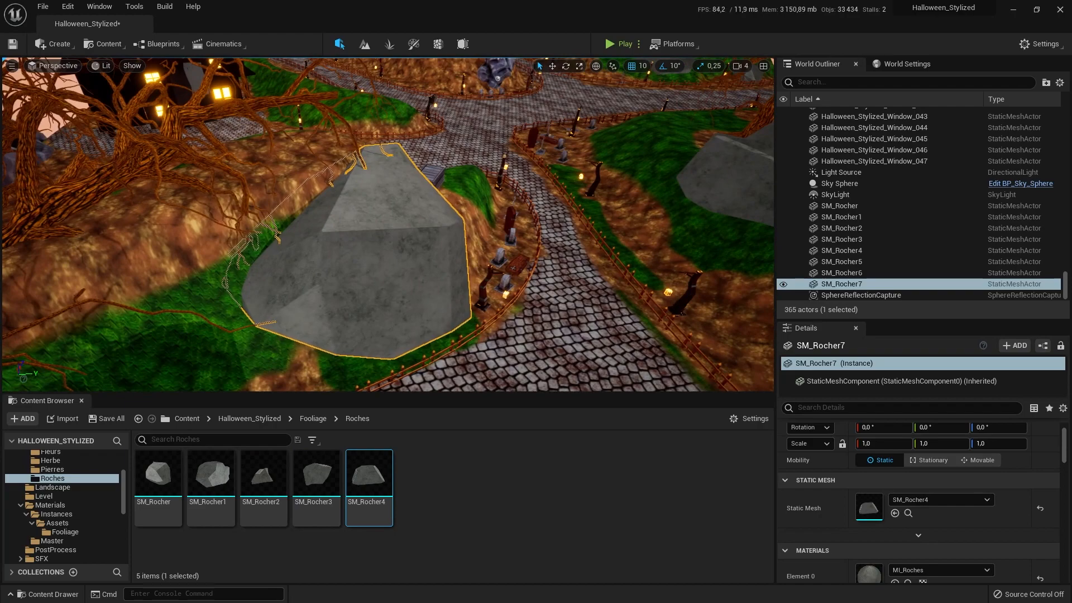
right_click_drag(334, 216, 123, 226)
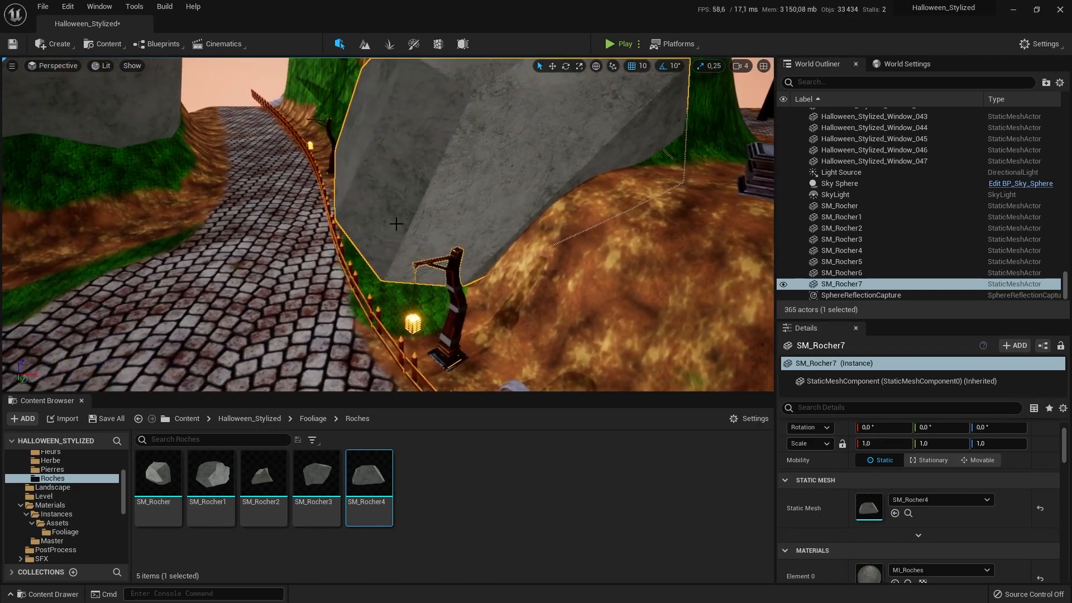
scroll(482, 171, "down", 3)
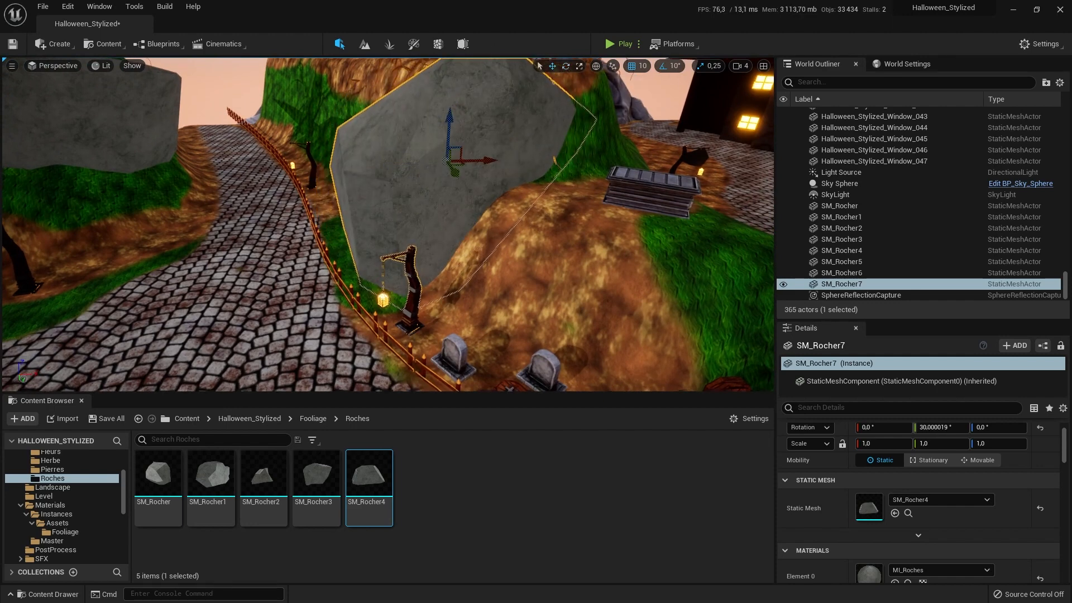
right_click_drag(346, 223, 547, 240)
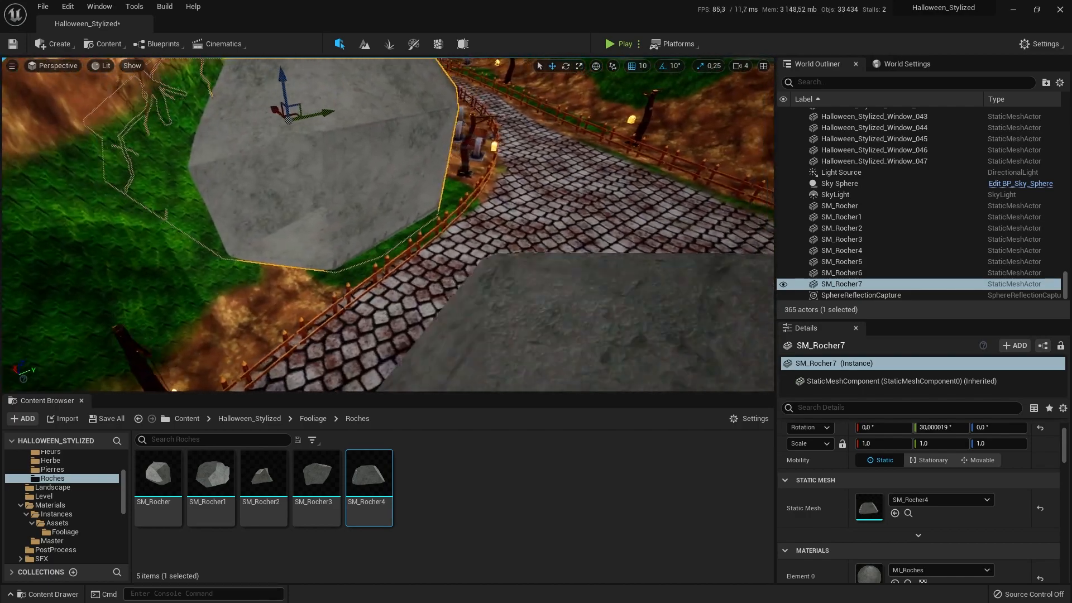
right_click_drag(391, 123, 434, 121)
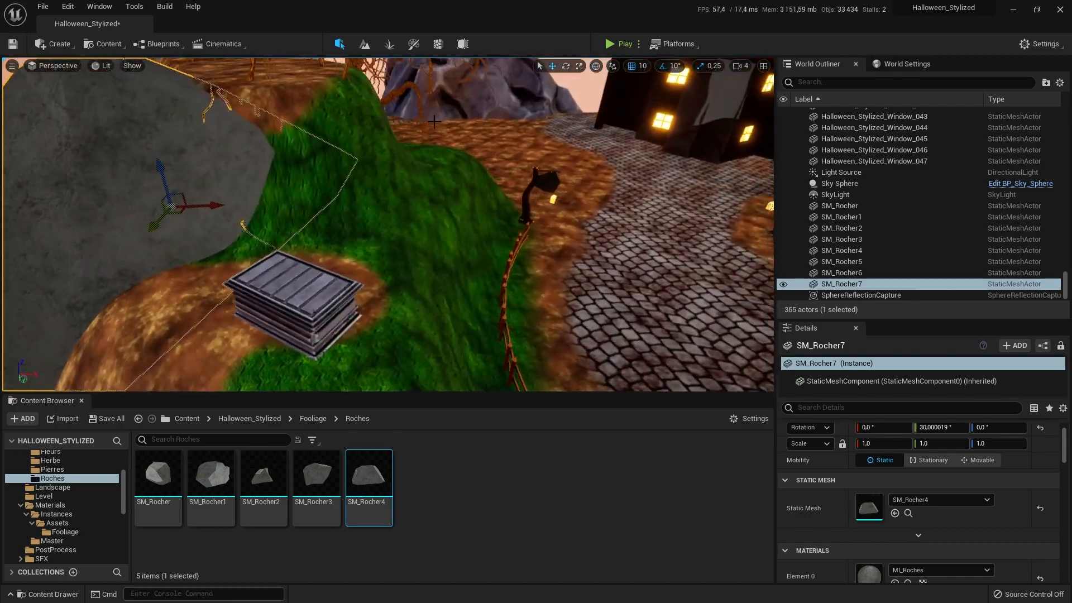
left_click(322, 113)
key("f")
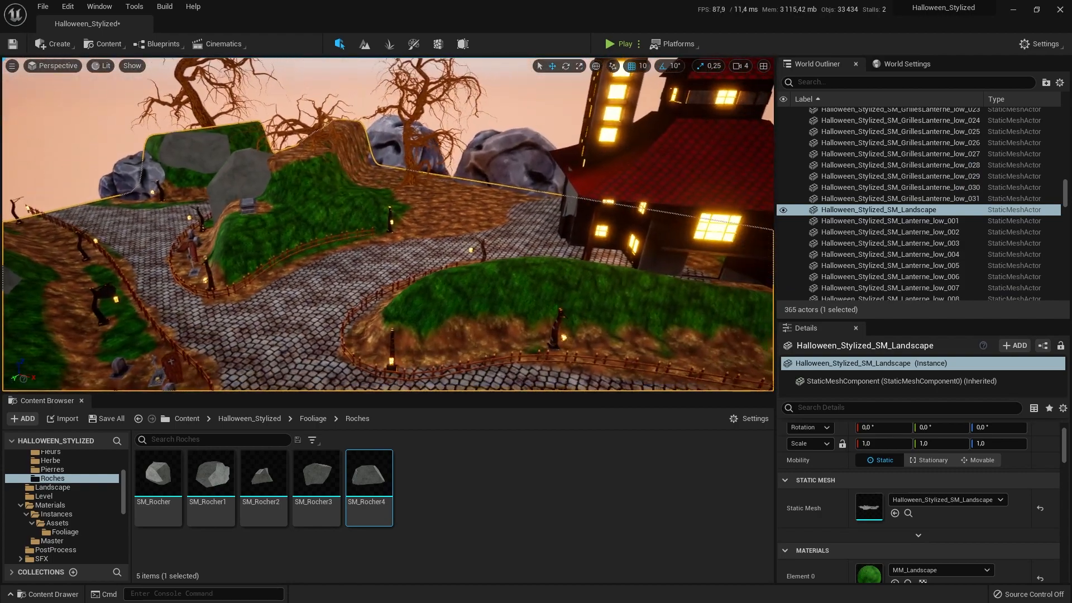
right_click_drag(388, 223, 314, 124)
left_click_drag(373, 465, 374, 368)
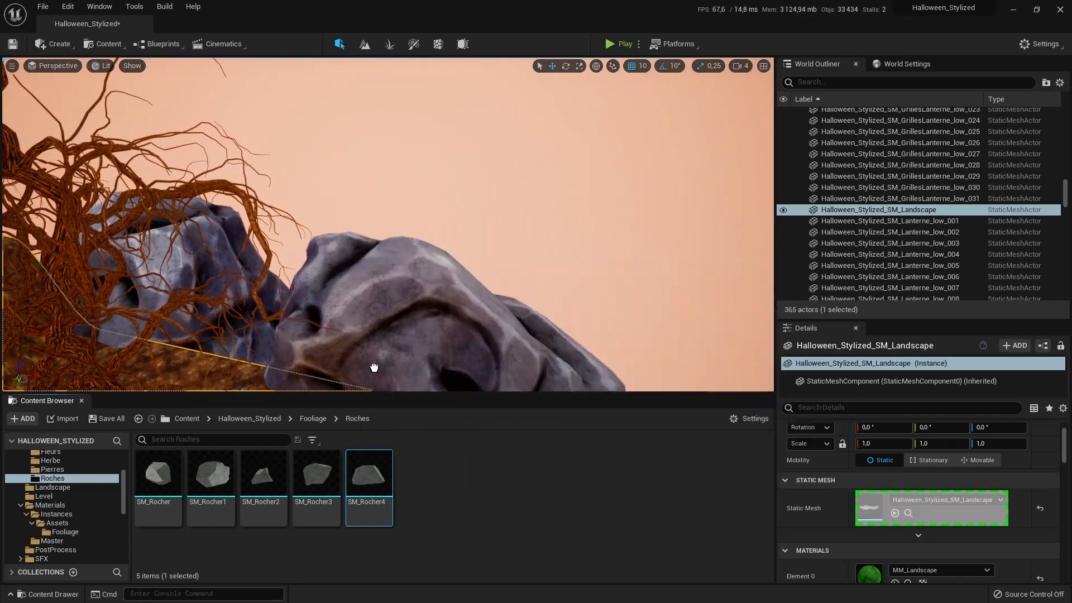
right_click_drag(307, 246, 281, 251)
right_click_drag(350, 204, 546, 213)
left_click_drag(546, 213, 533, 218)
key("Delete")
scroll(519, 237, "down", 15)
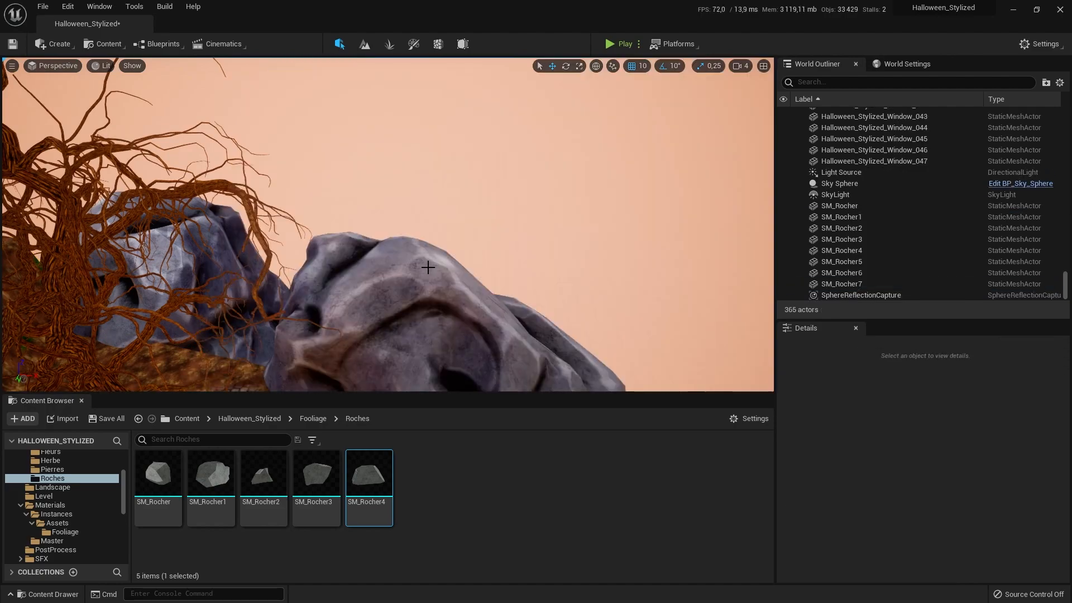
Place an SM_Rocher3 rock by the fallen tree on the brown plateau and add another SM_Rocher4 rock to the terrain
scroll(388, 312, "up", 12)
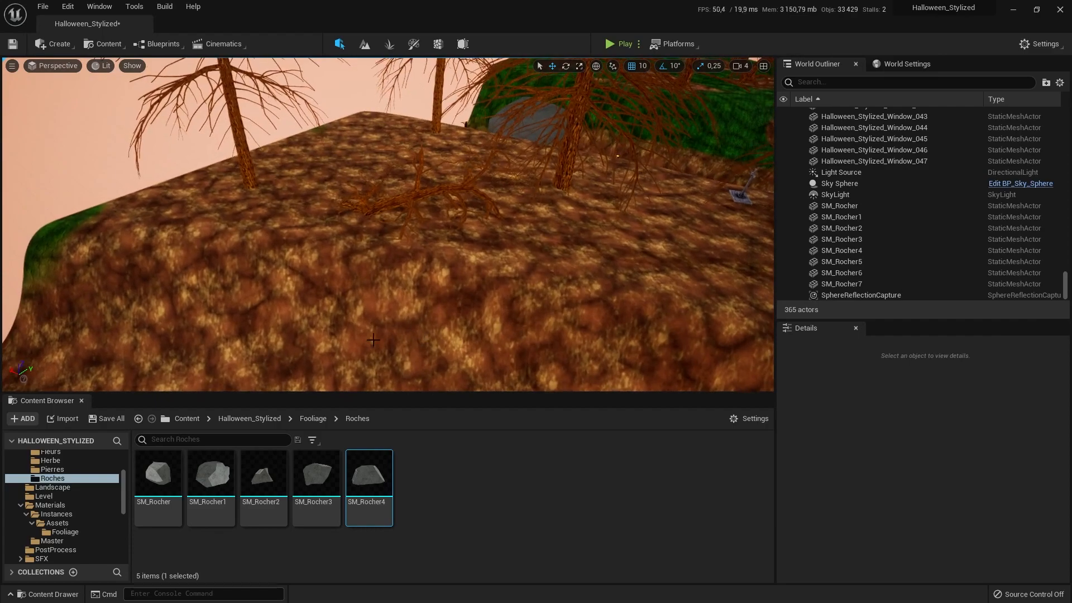
left_click_drag(316, 473, 346, 136)
scroll(347, 137, "up", 5)
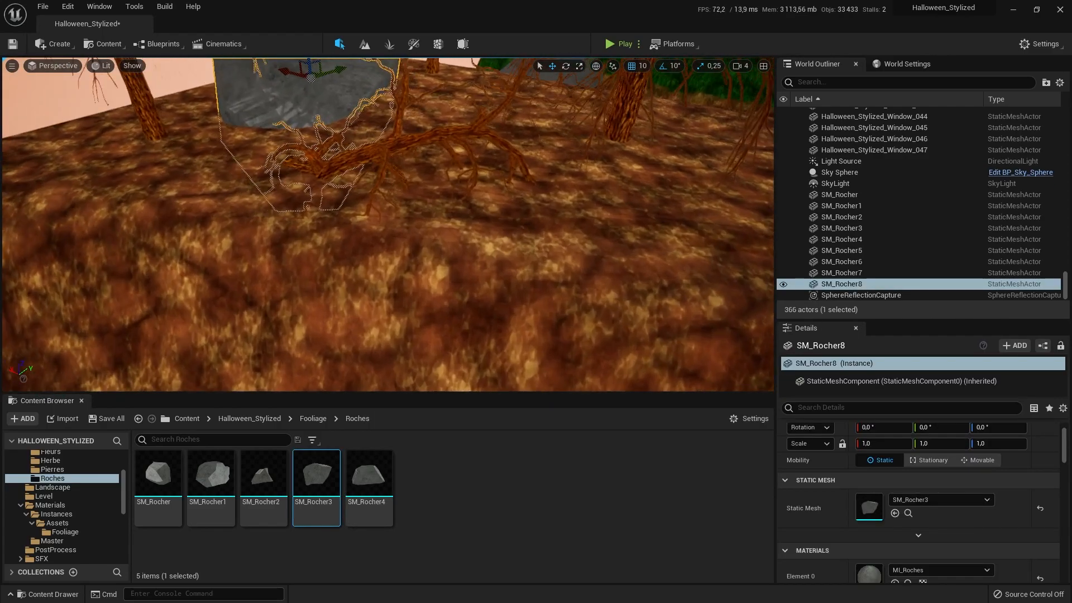
right_click_drag(336, 148, 336, 148)
left_click_drag(357, 459, 179, 240)
right_click_drag(178, 240, 178, 240)
right_click_drag(268, 260, 267, 261)
Set the specular constant of the landscape's MM_Landscape material to 0, save and close it, and review the terrain along the path
left_click(268, 261)
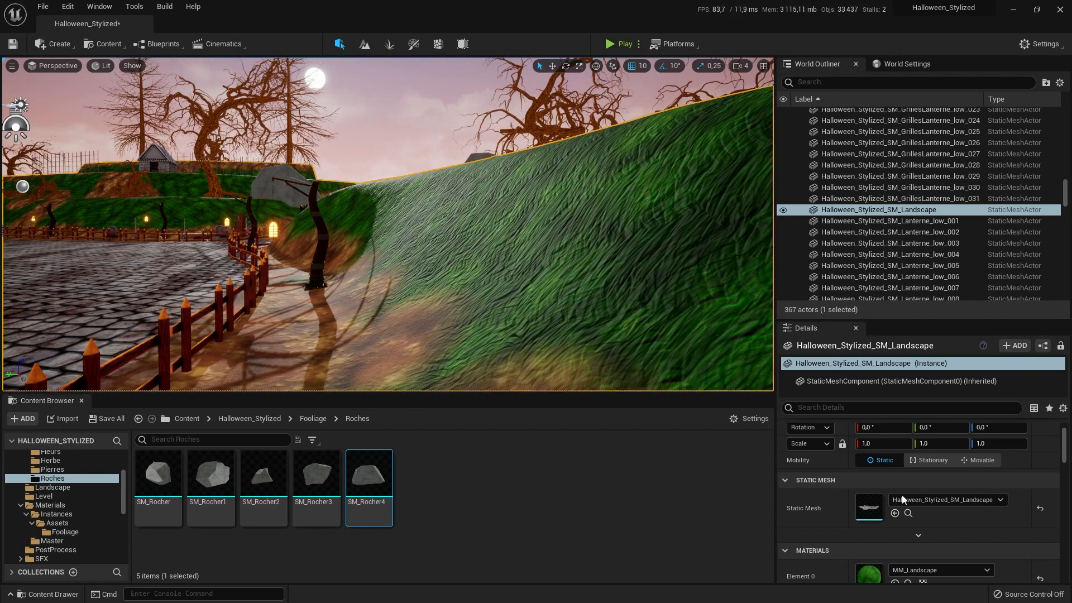
double_click(869, 575)
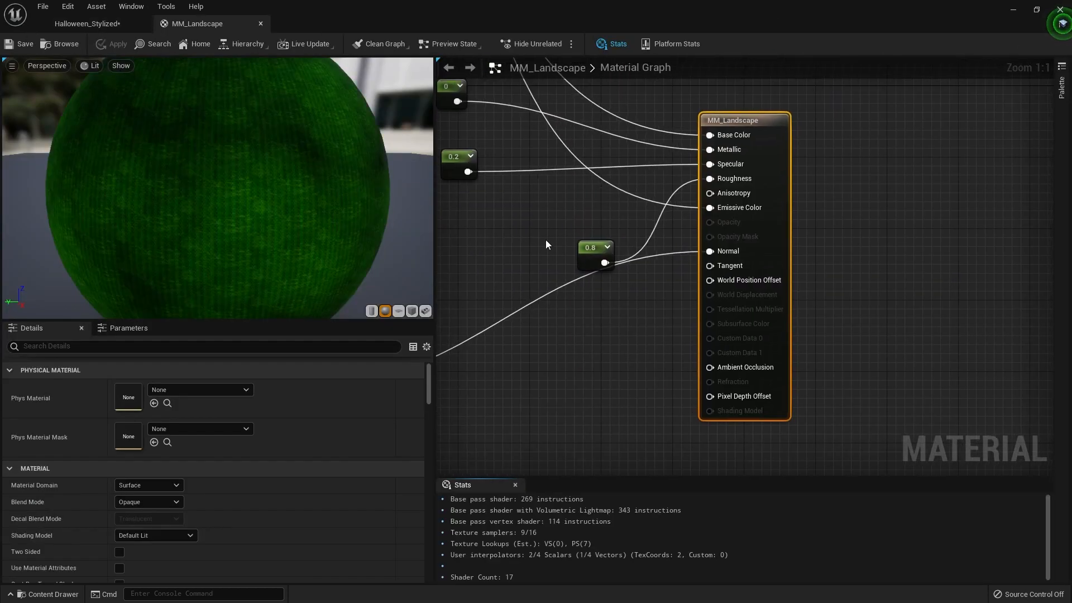
right_click_drag(546, 244, 614, 299)
left_click(528, 218)
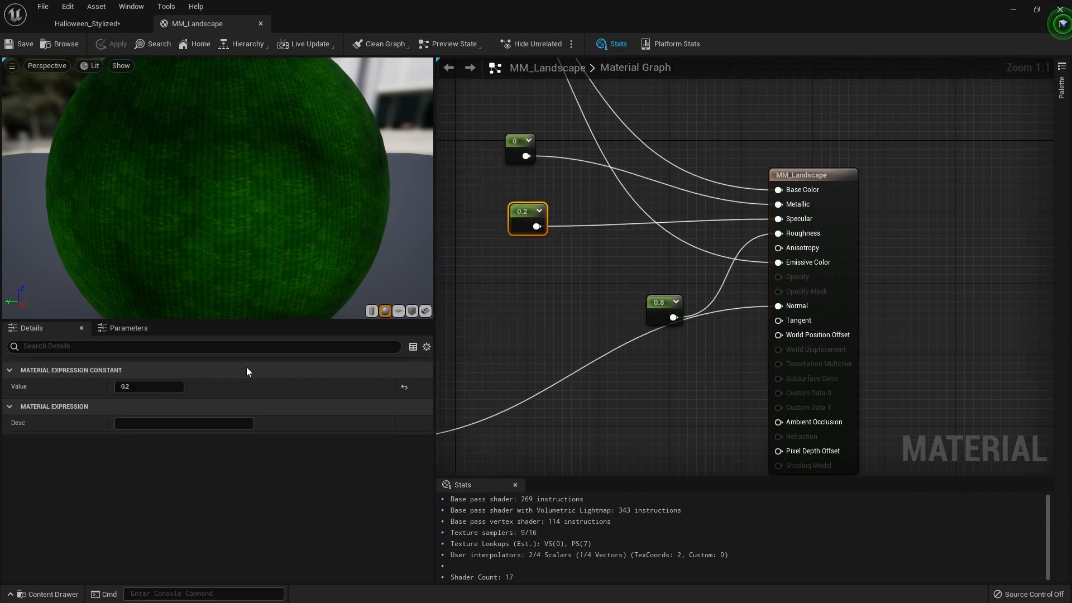
type("0")
key("Return")
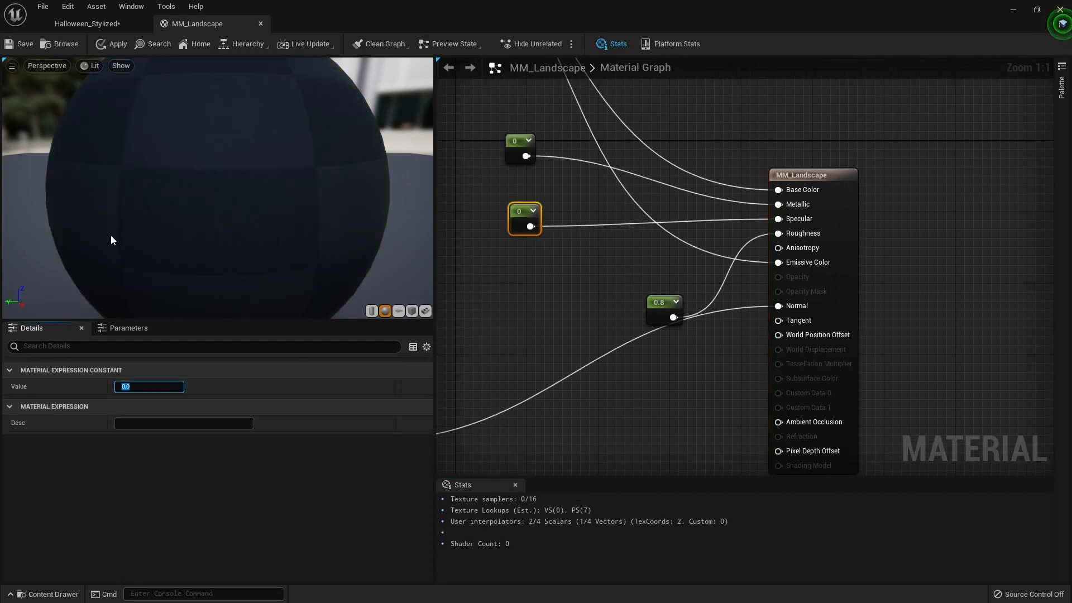
left_click(24, 45)
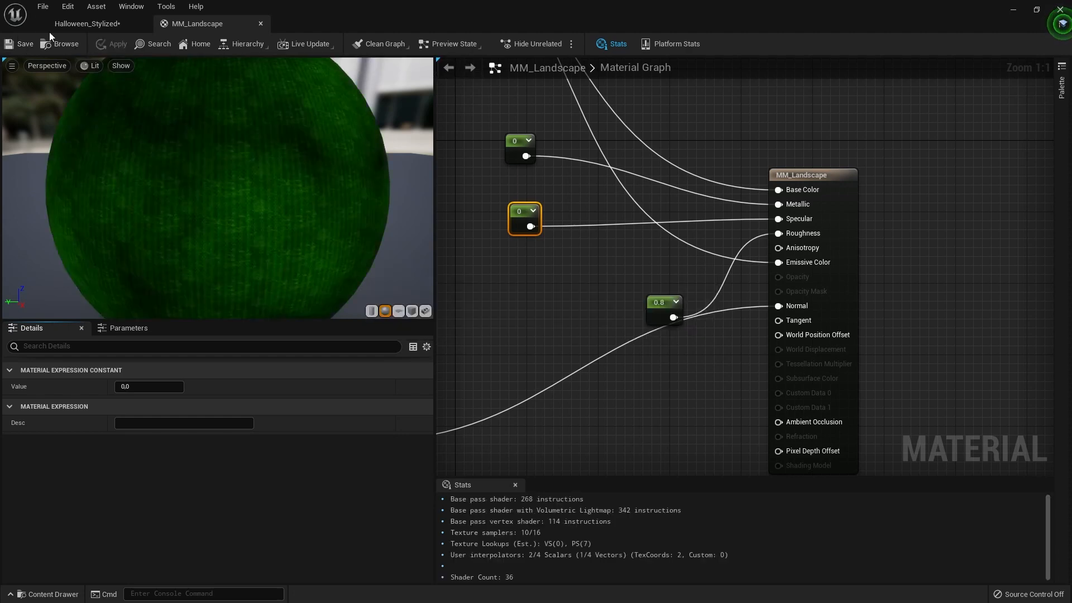
left_click(261, 24)
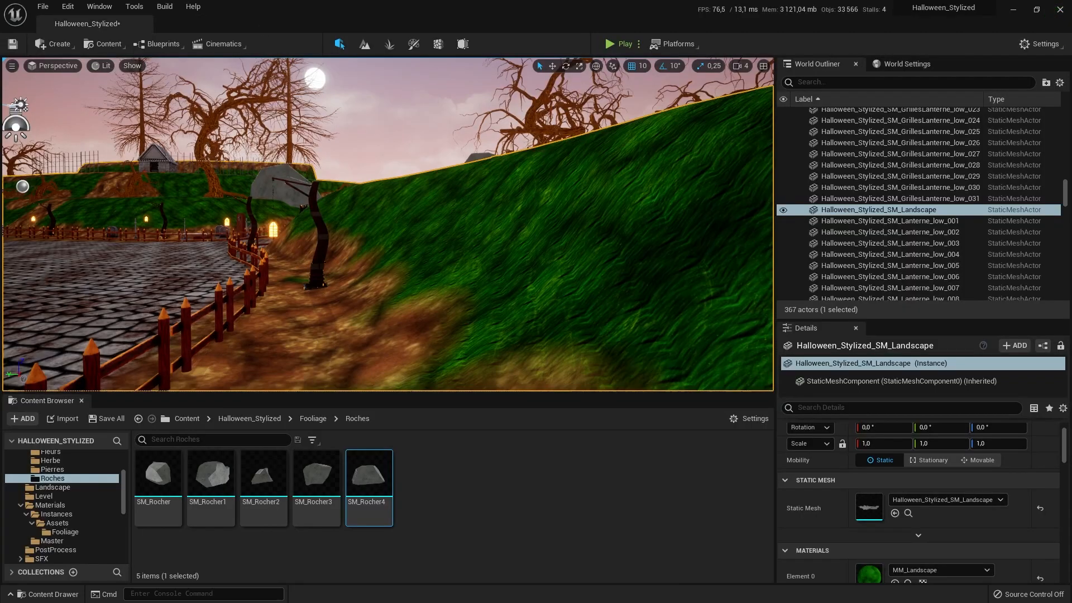
right_click_drag(470, 220, 471, 219)
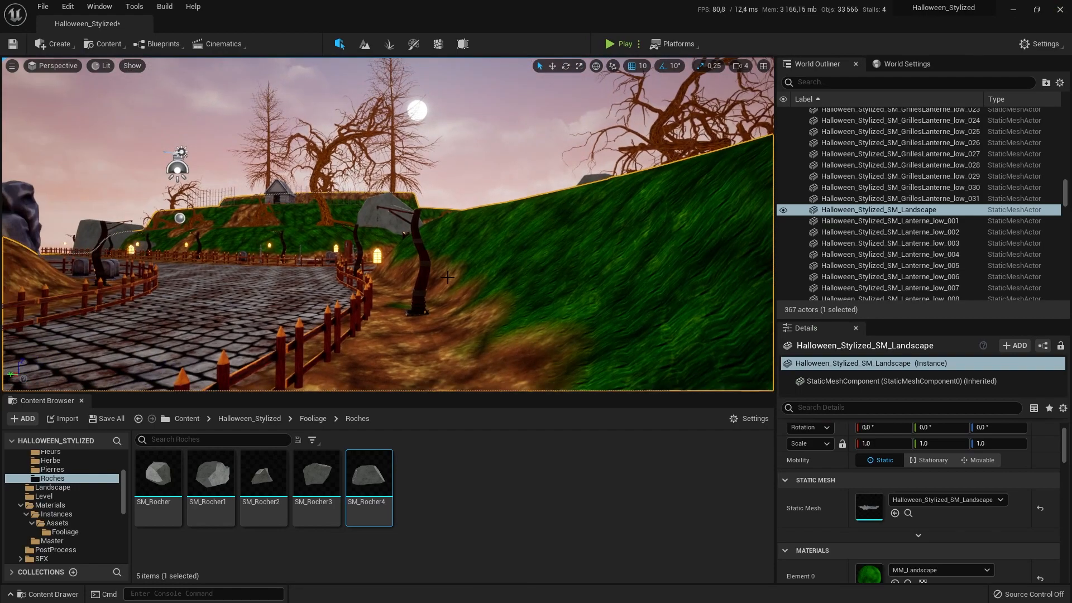
right_click_drag(447, 278, 445, 285)
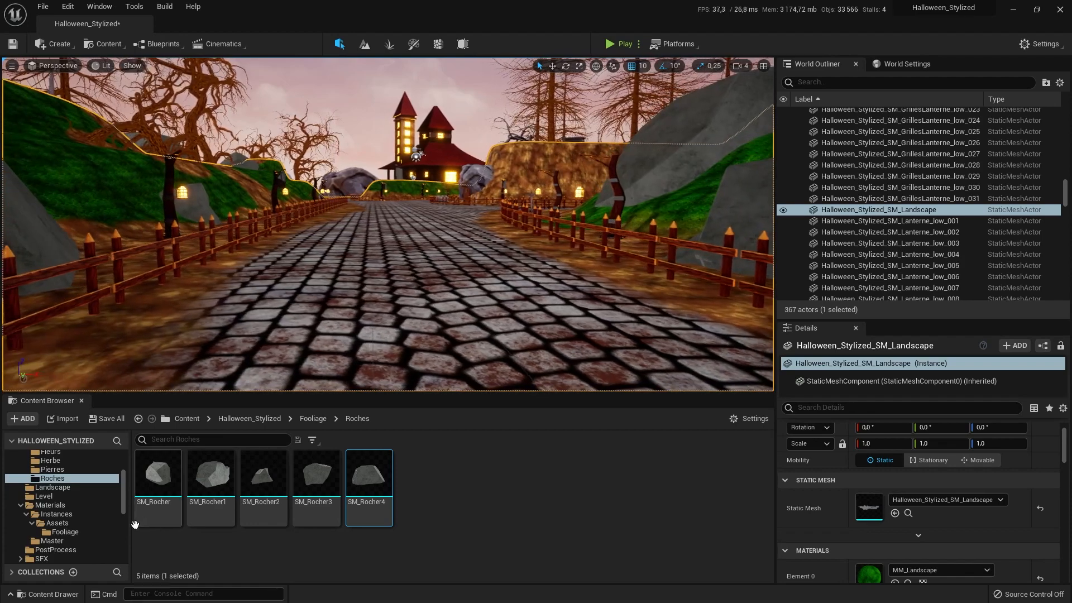
In the MM_Fooliage master material, replace the Specular input's connection with a Constant of 0, save it and close it
left_click(51, 506)
double_click(200, 487)
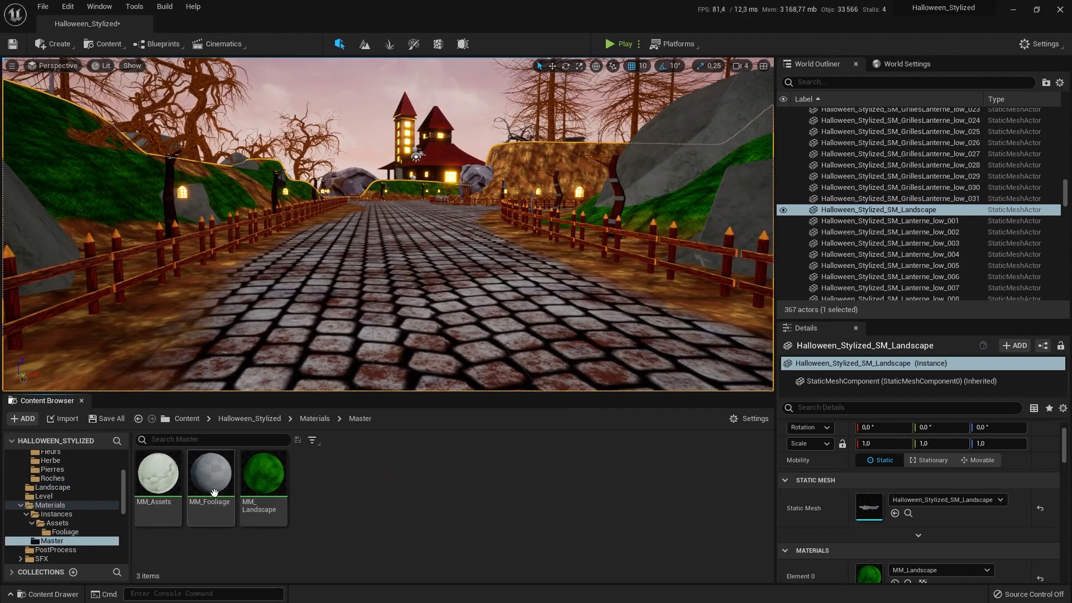
double_click(222, 484)
left_click(358, 56)
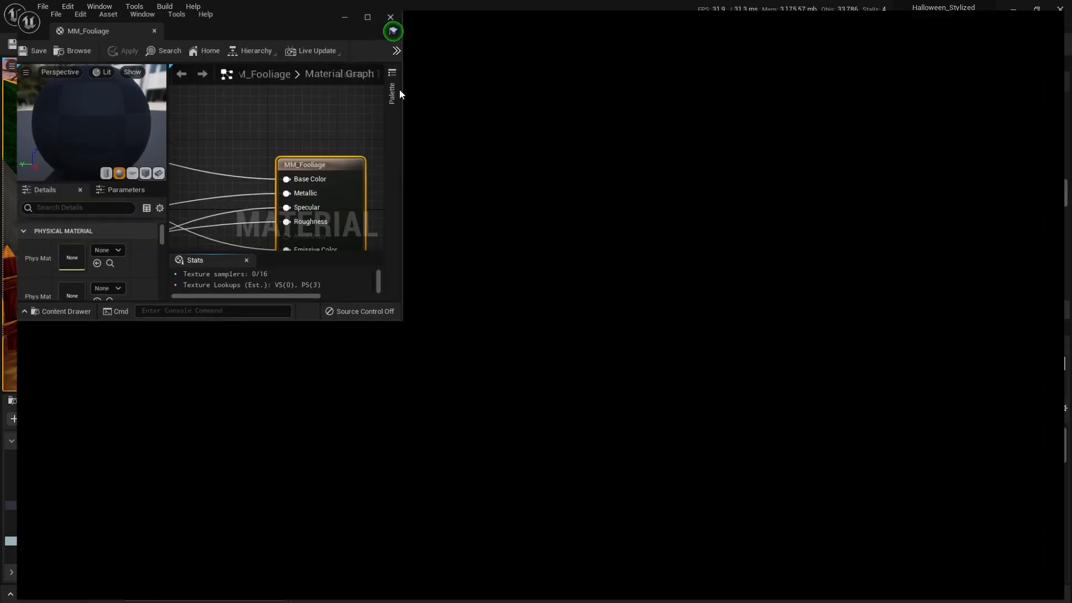
scroll(731, 278, "down", 2)
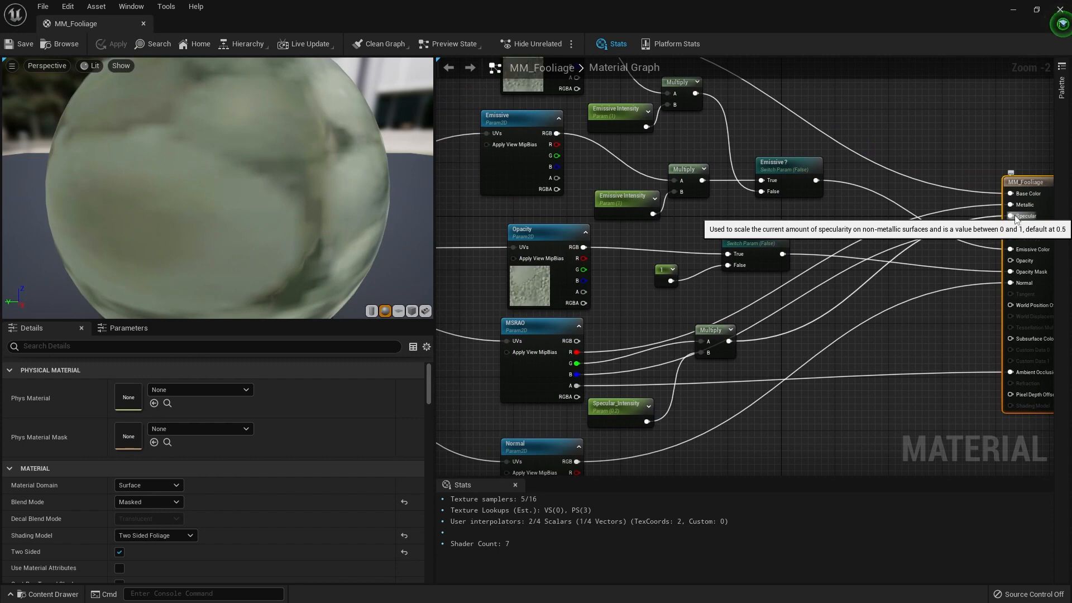
left_click_drag(1017, 219, 997, 228)
left_click_drag(903, 273, 874, 286)
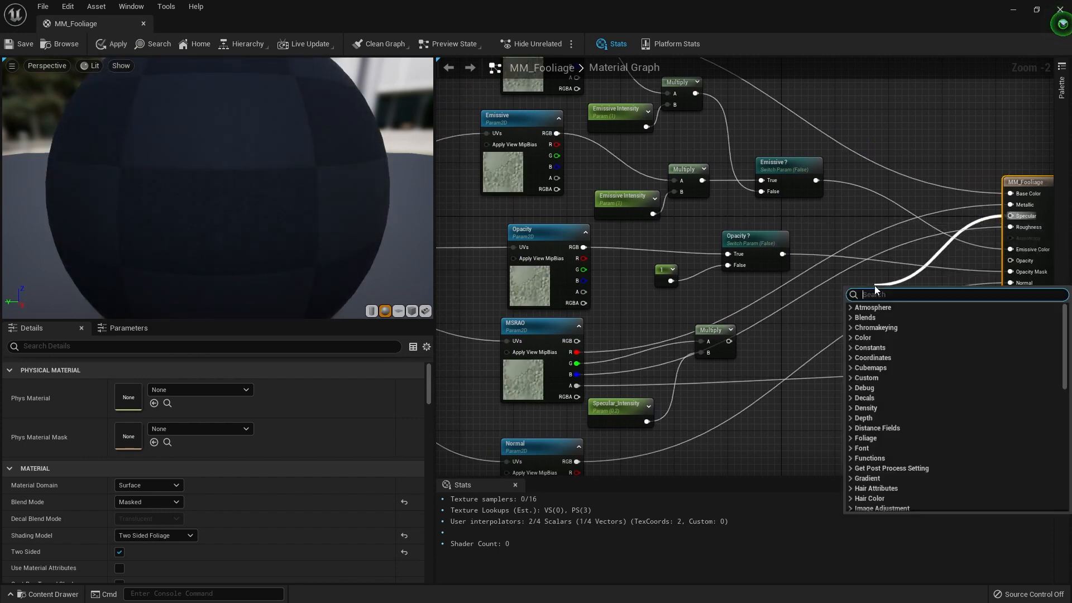
type("constan")
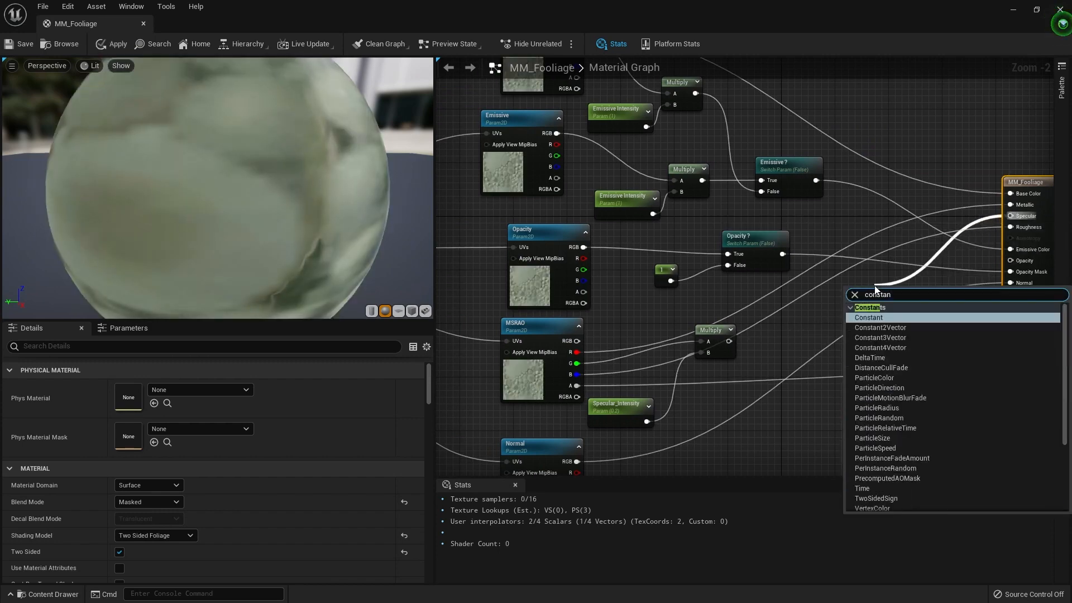
key("Return")
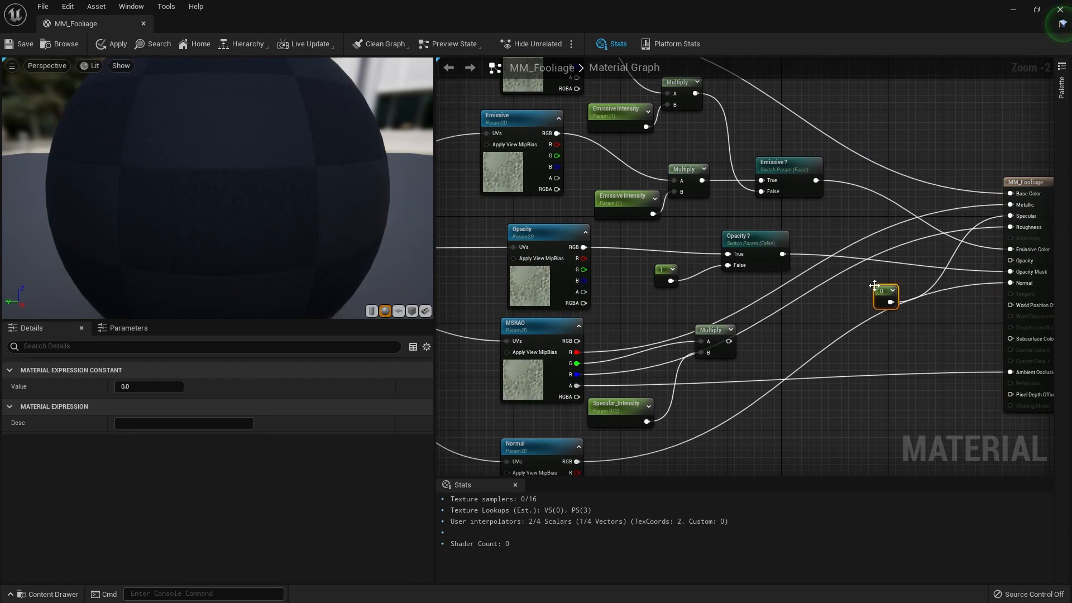
left_click(14, 46)
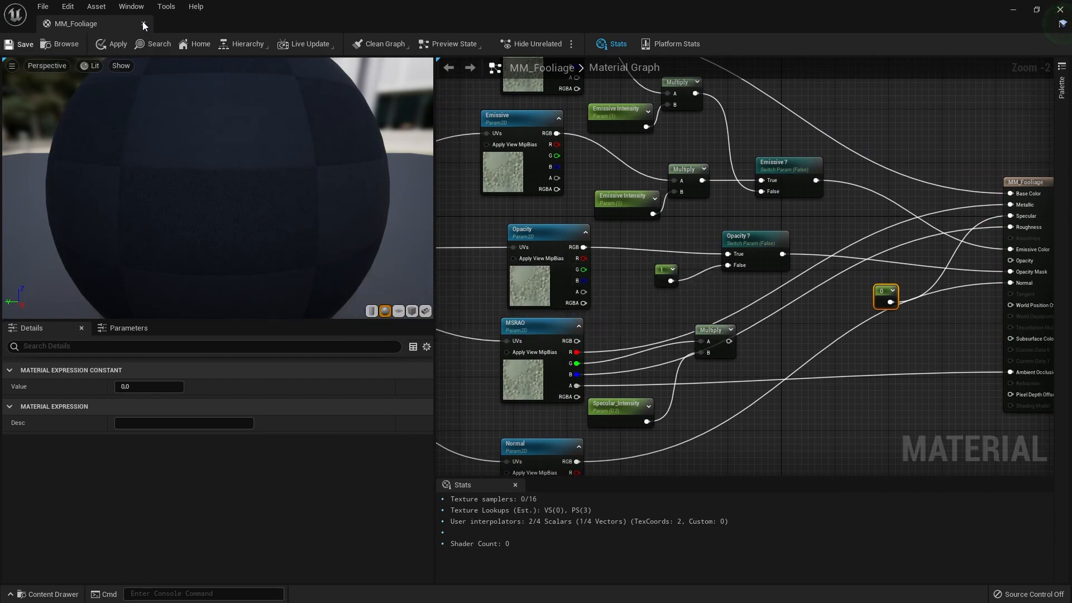
left_click(142, 25)
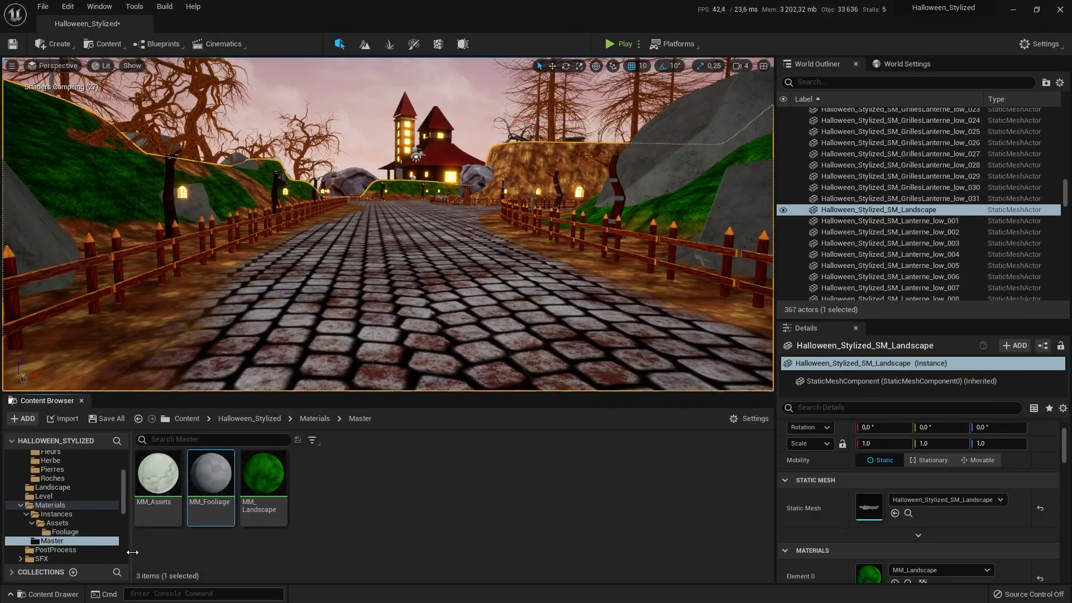
Rewire the MM_Assets master material so a Constant of 0 feeds its Specular input, save and close it, and review the scene
double_click(158, 474)
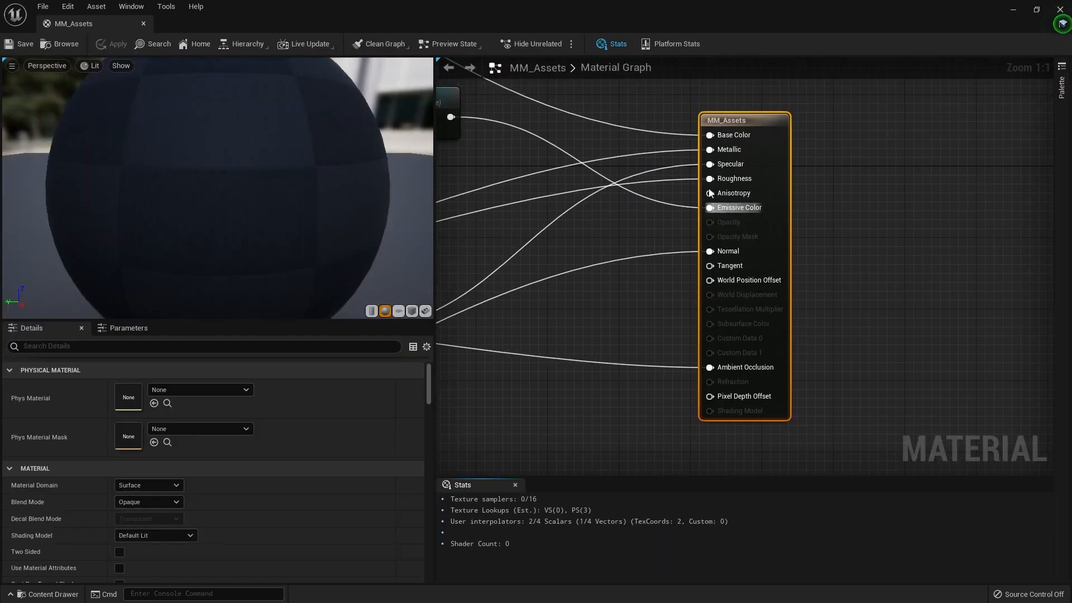
left_click(710, 164, "alt")
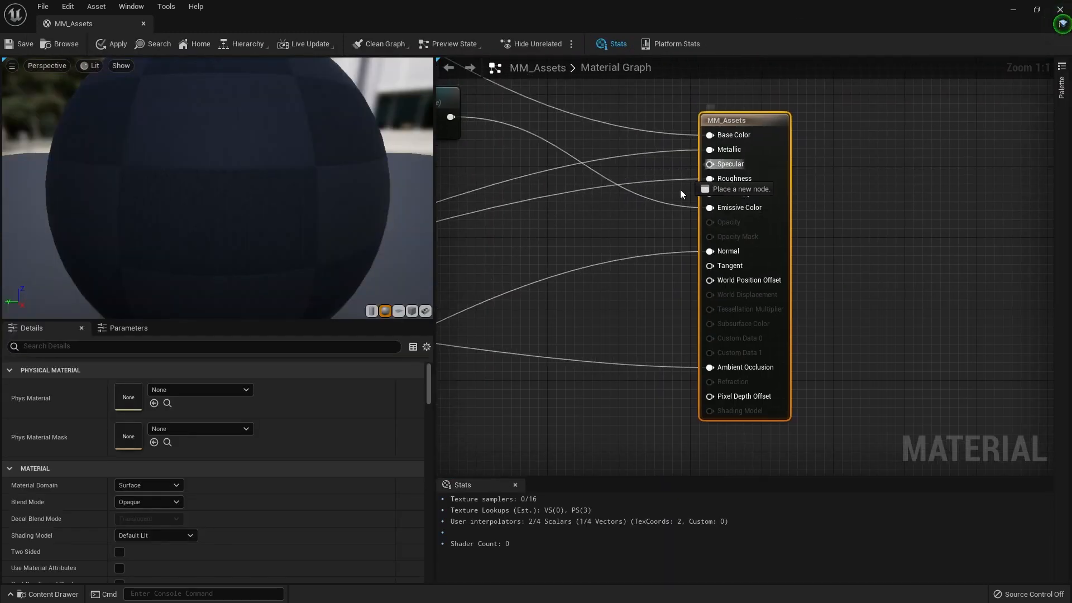
left_click_drag(711, 163, 552, 249)
type("constan")
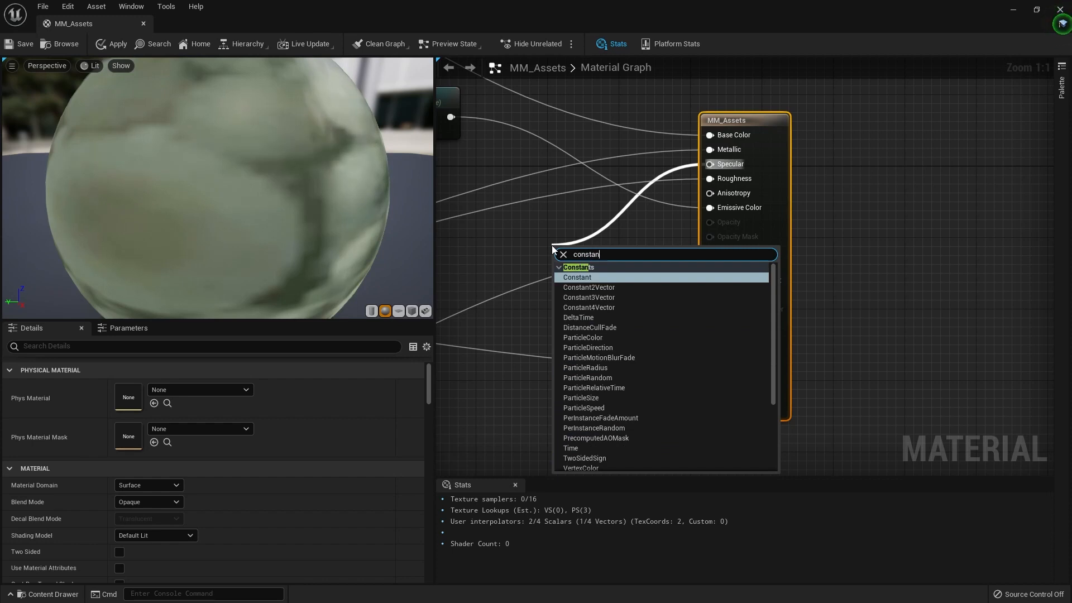
left_click(567, 278)
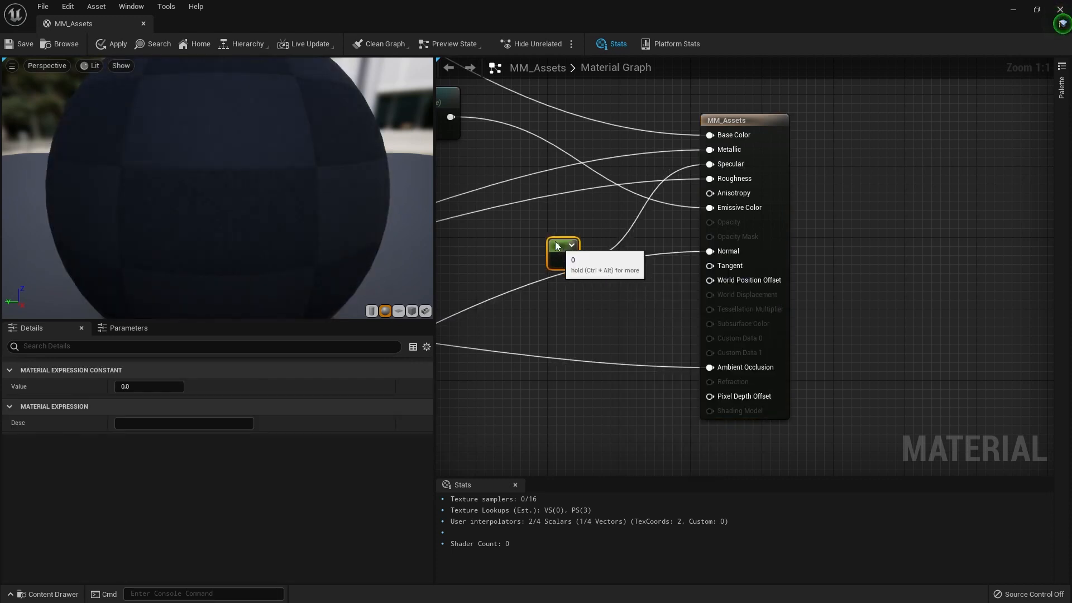
left_click(21, 46)
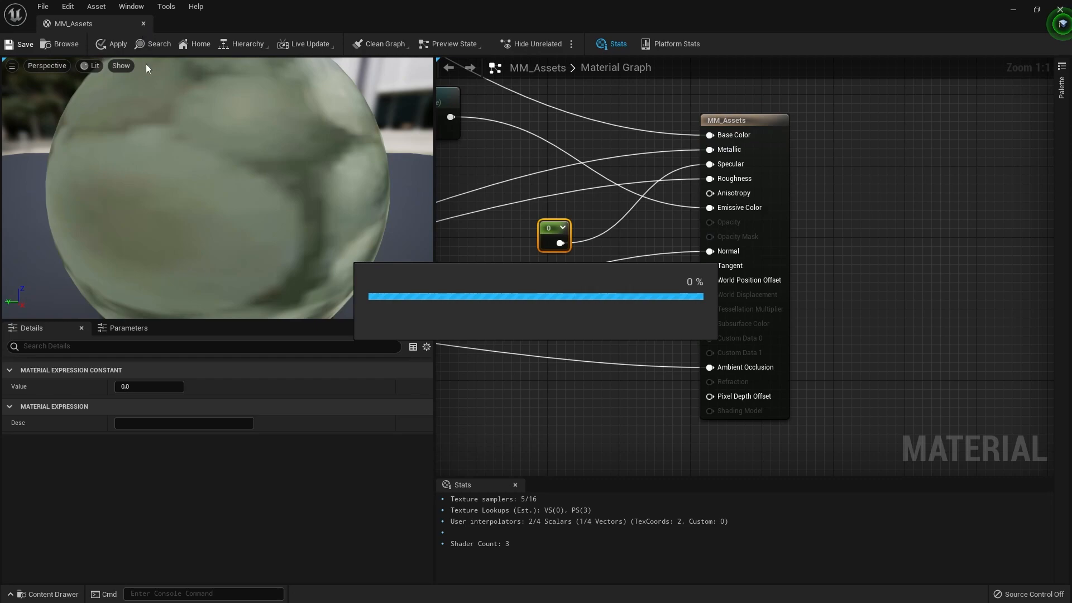
left_click(142, 25)
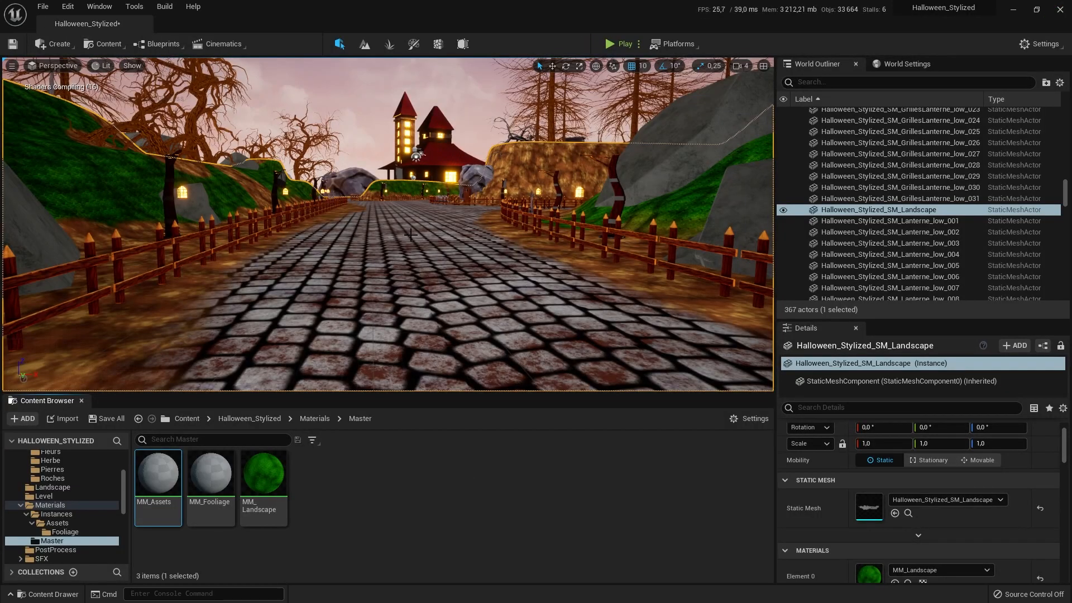
right_click_drag(411, 234, 433, 215)
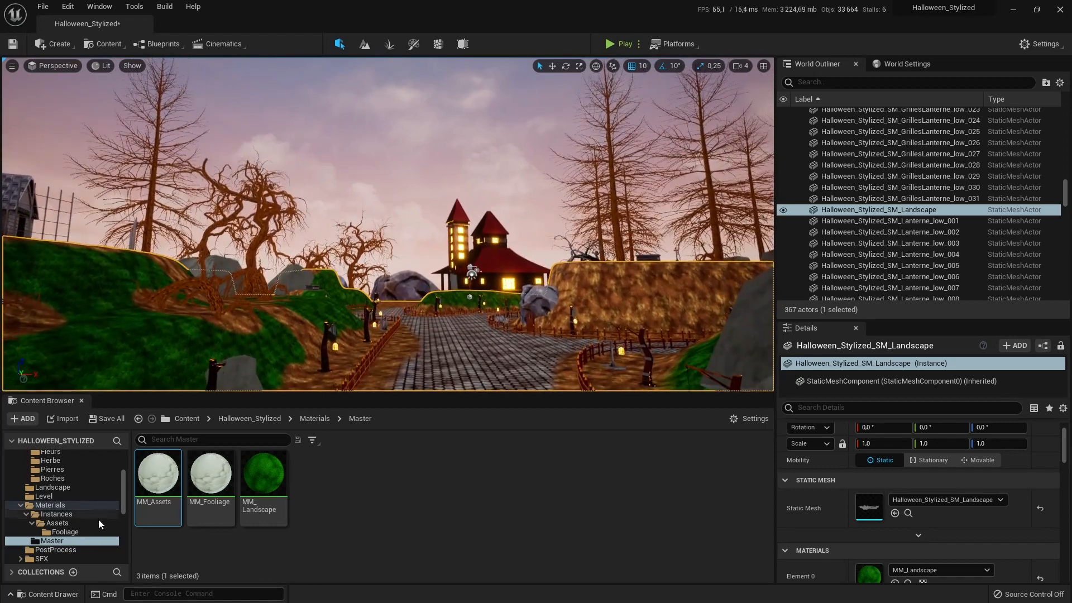
Switch to Foliage mode and browse the project's material and texture folders for the foliage assets
left_click(66, 532)
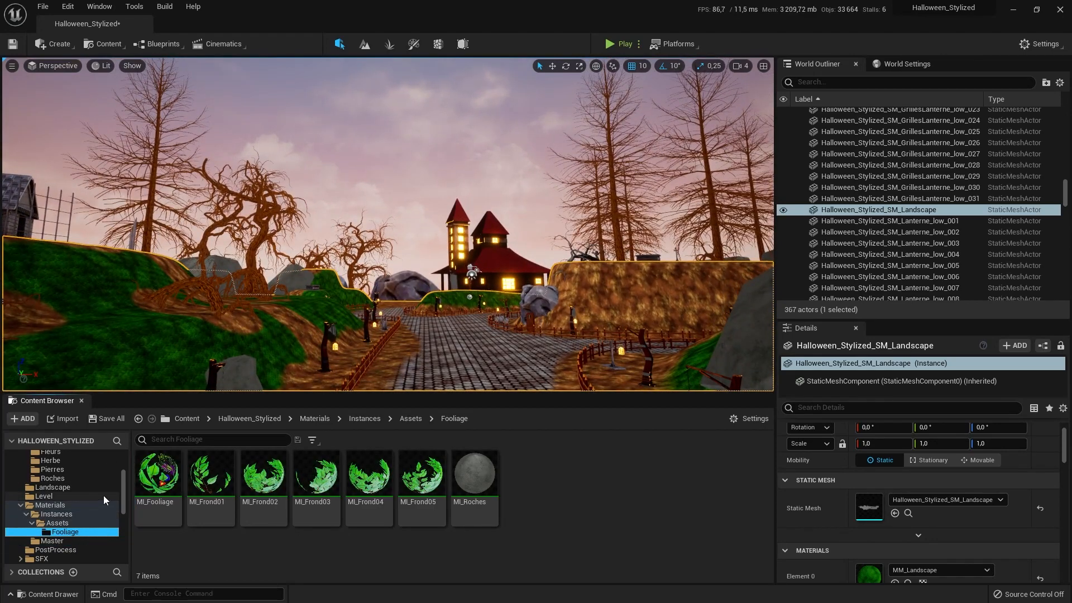
scroll(96, 498, "down", 3)
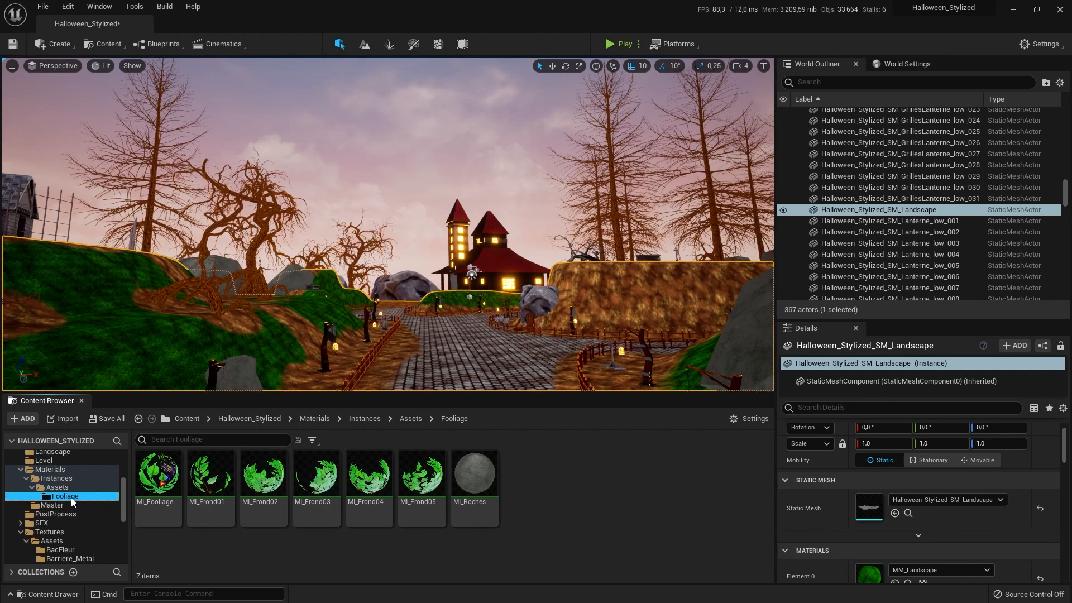
scroll(69, 500, "down", 2)
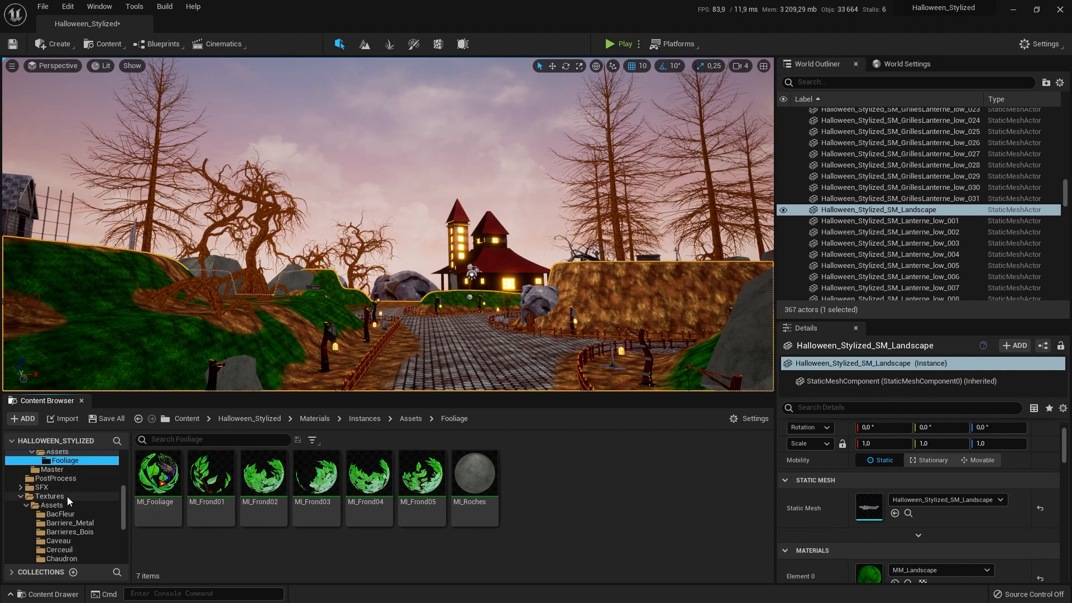
scroll(67, 497, "up", 2)
left_click(389, 45)
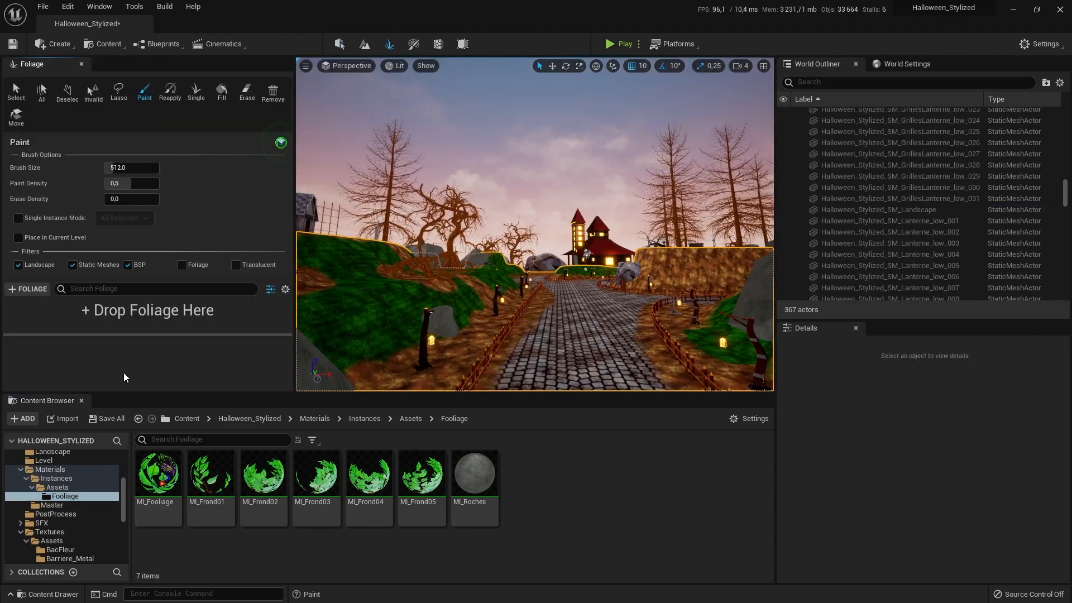
scroll(68, 512, "up", 1)
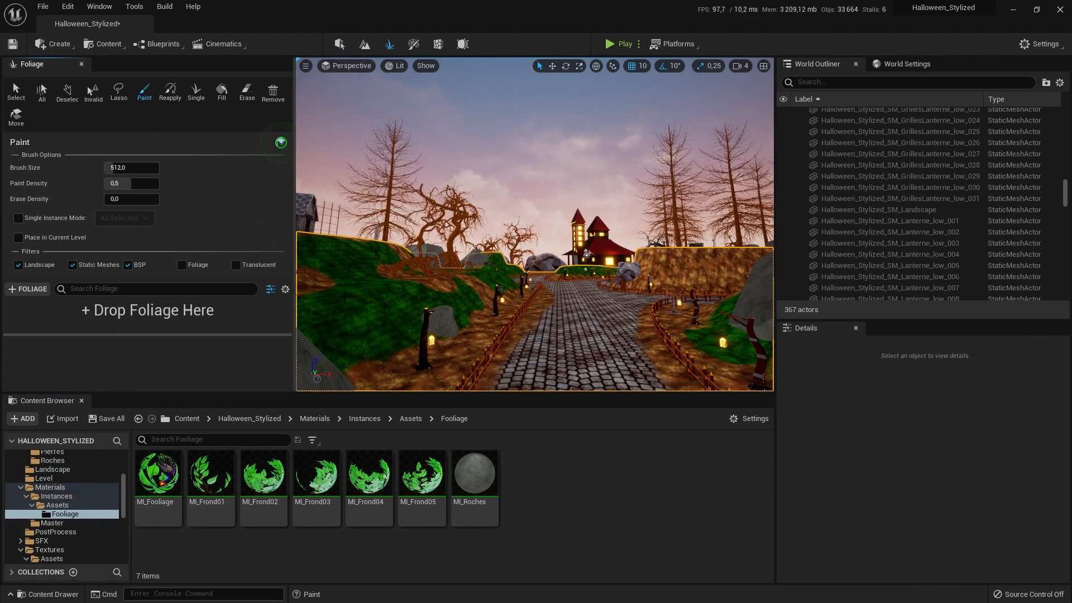
scroll(78, 522, "down", 4)
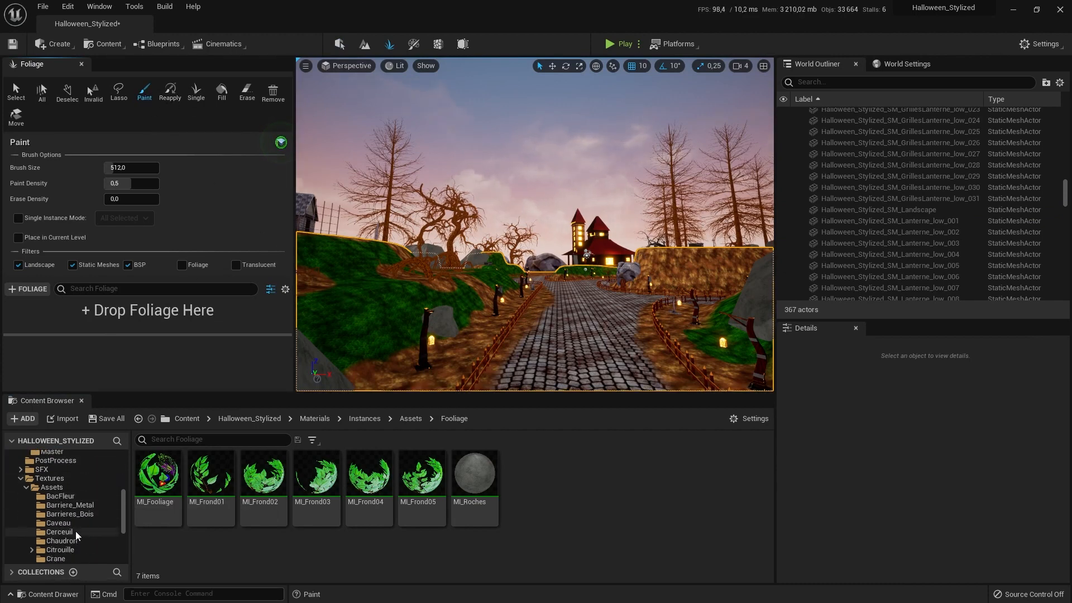
scroll(78, 522, "down", 4)
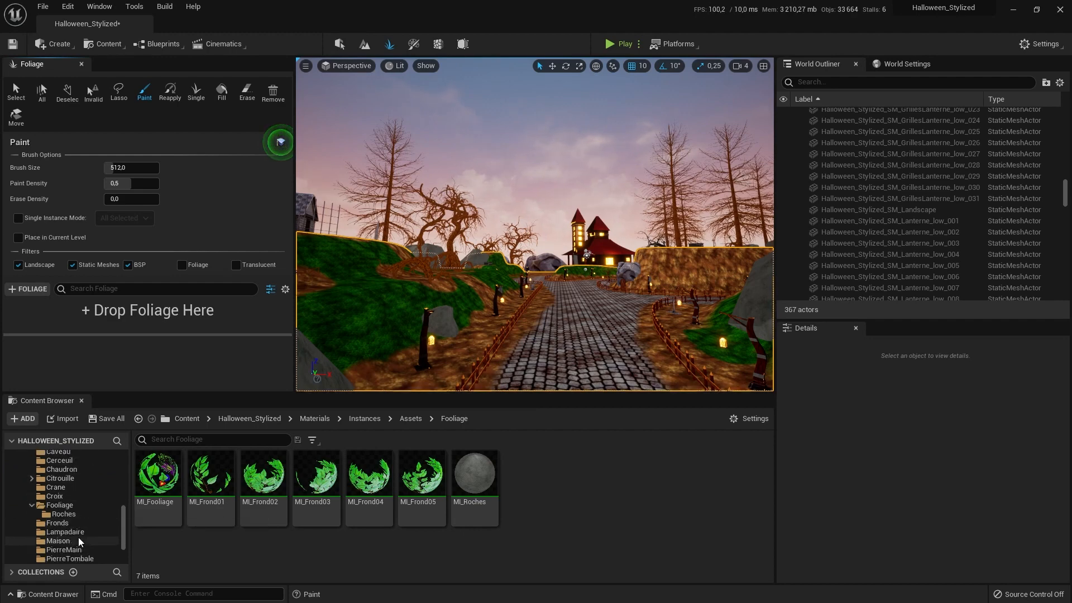
left_click(60, 513)
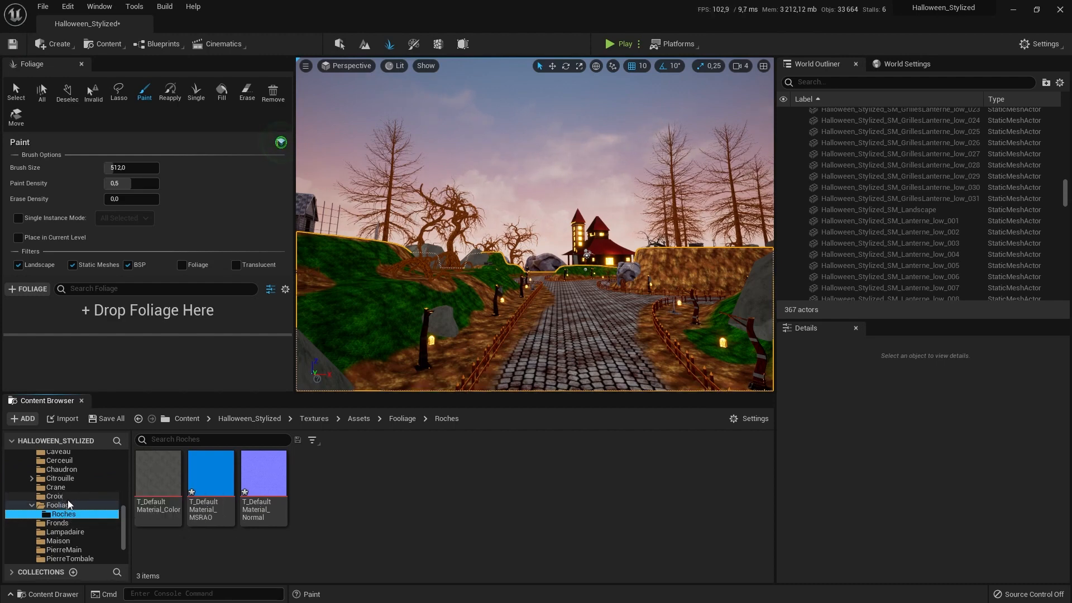
scroll(67, 531, "up", 4)
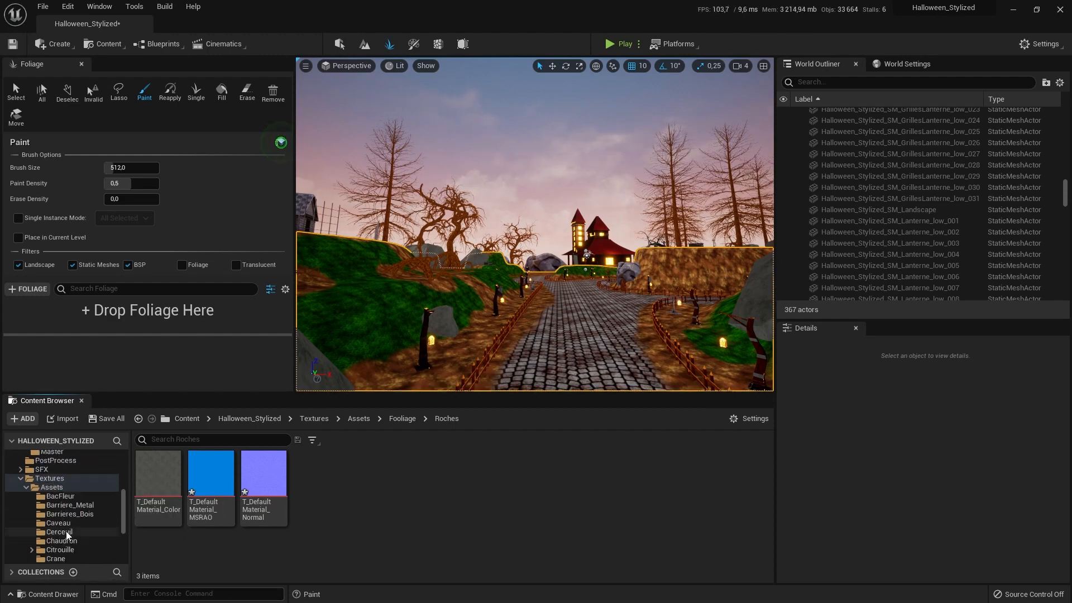
scroll(67, 533, "up", 6)
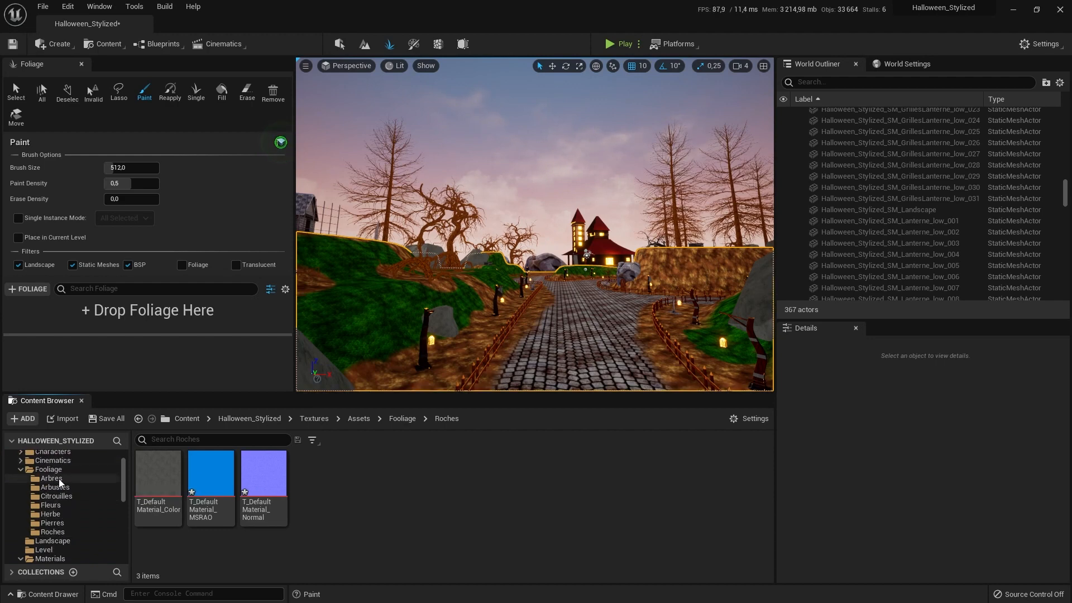
Add all the SM_Pierre stone meshes from the Fooliage/Pierres folder to the foliage palette
left_click(63, 487)
left_click(62, 498)
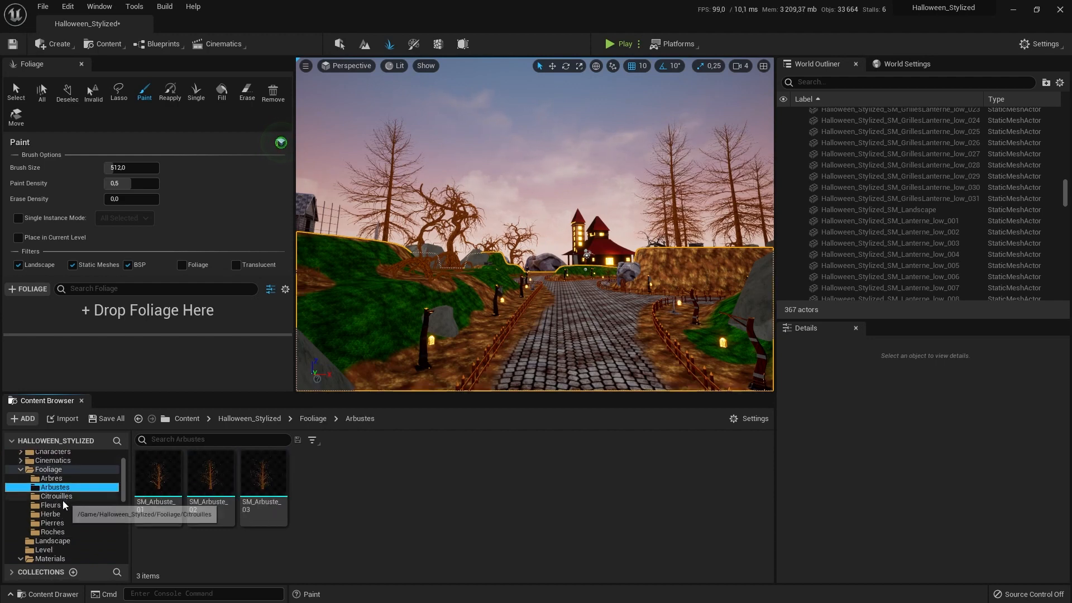
left_click(62, 506)
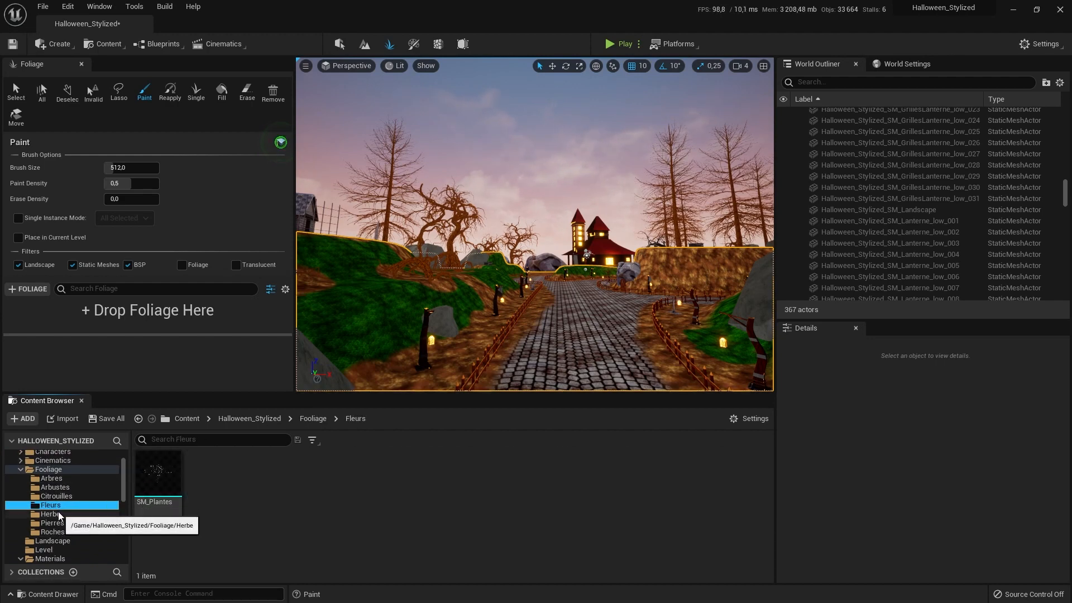
left_click(63, 513)
left_click(55, 523)
left_click(160, 475)
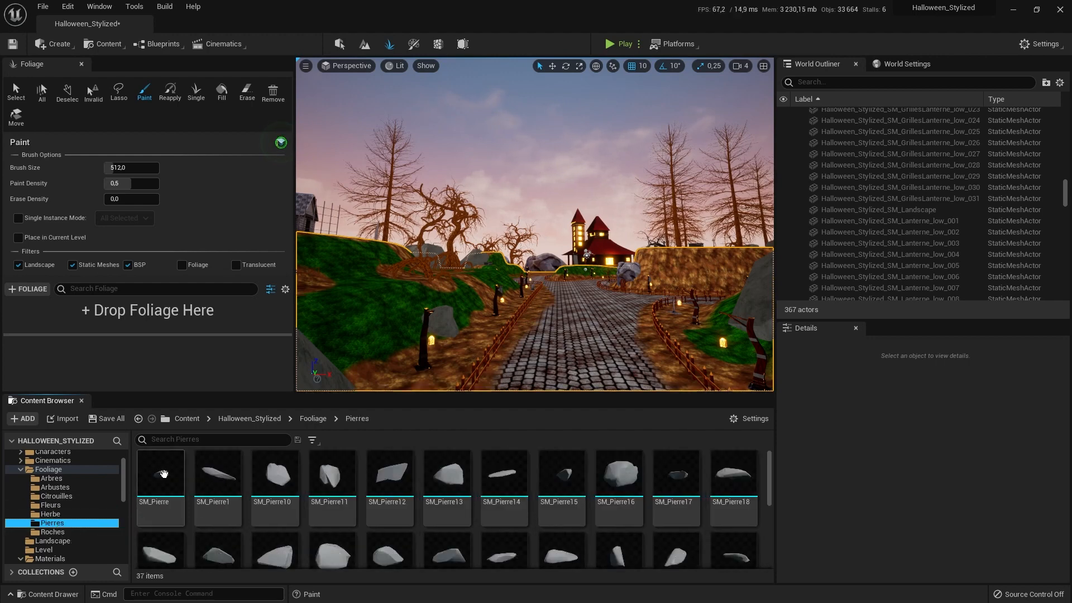
scroll(424, 530, "down", 5)
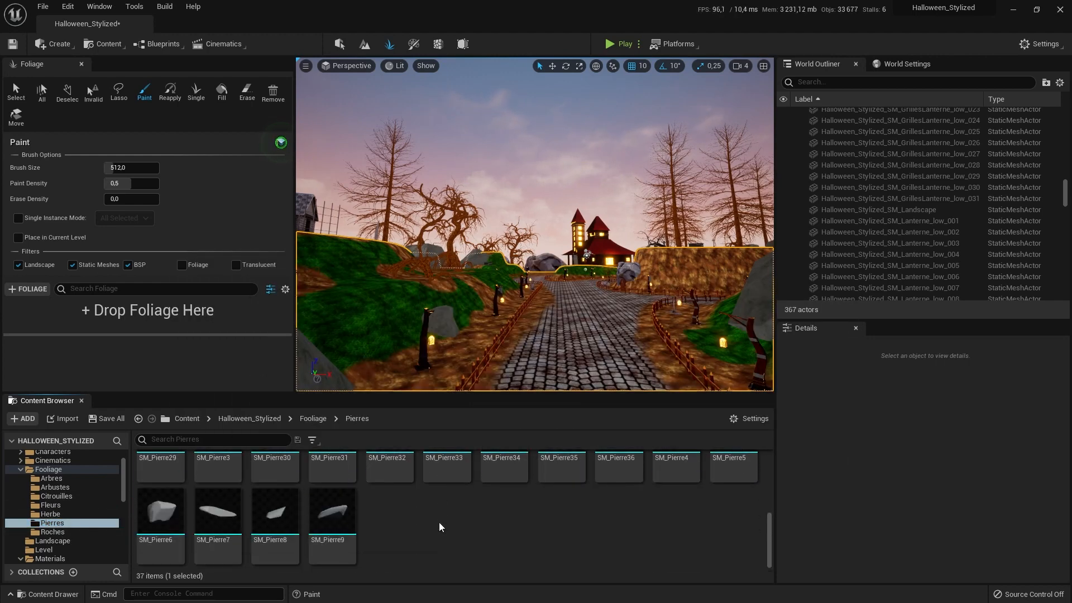
left_click(338, 525, "shift")
left_click_drag(341, 529, 142, 354)
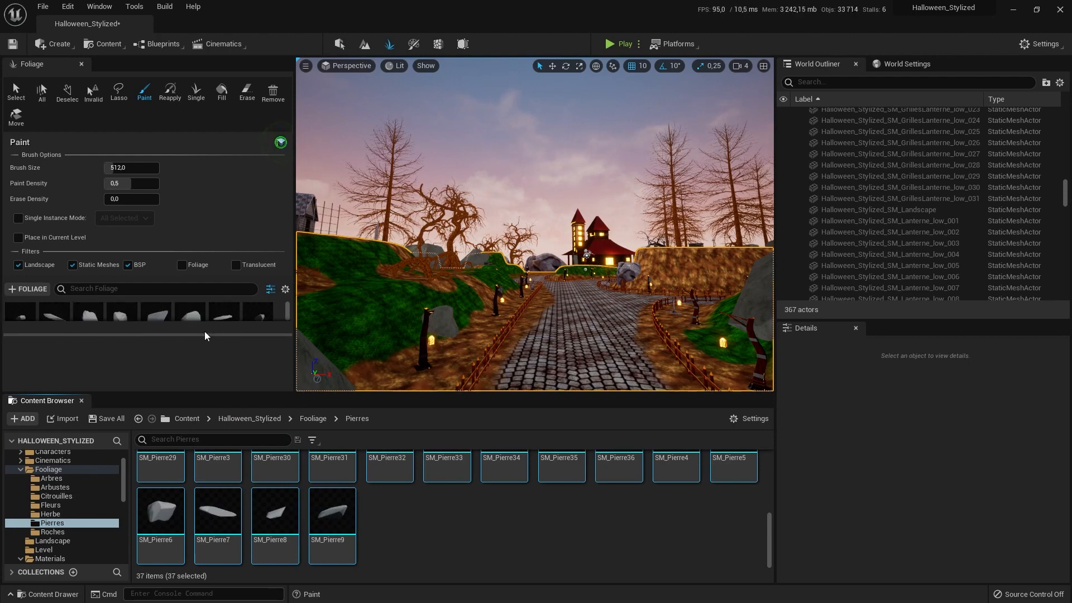
Select all the stone foliage types and add an override material slot assigned to MI_Roches
mouse_move(222, 306)
left_click(38, 319)
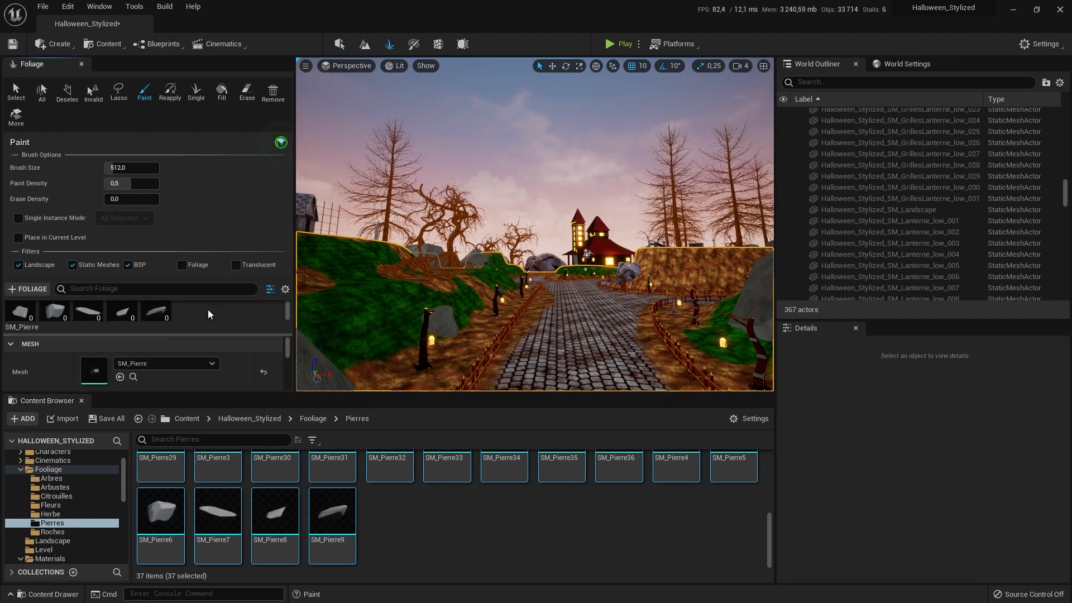
key("ctrl+a")
scroll(144, 378, "down", 2)
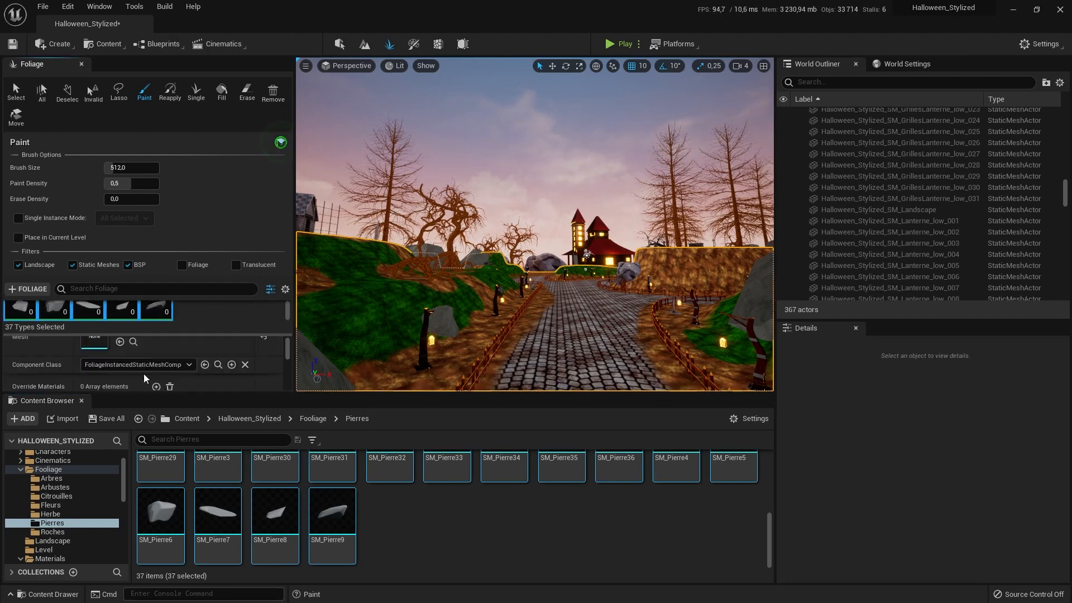
scroll(91, 370, "down", 1)
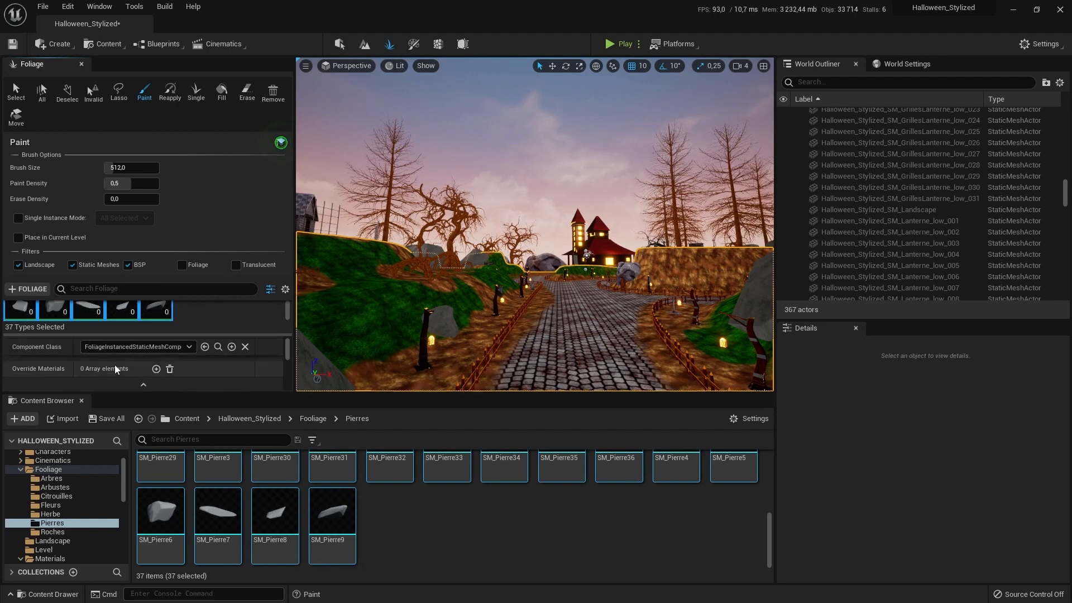
left_click(156, 369)
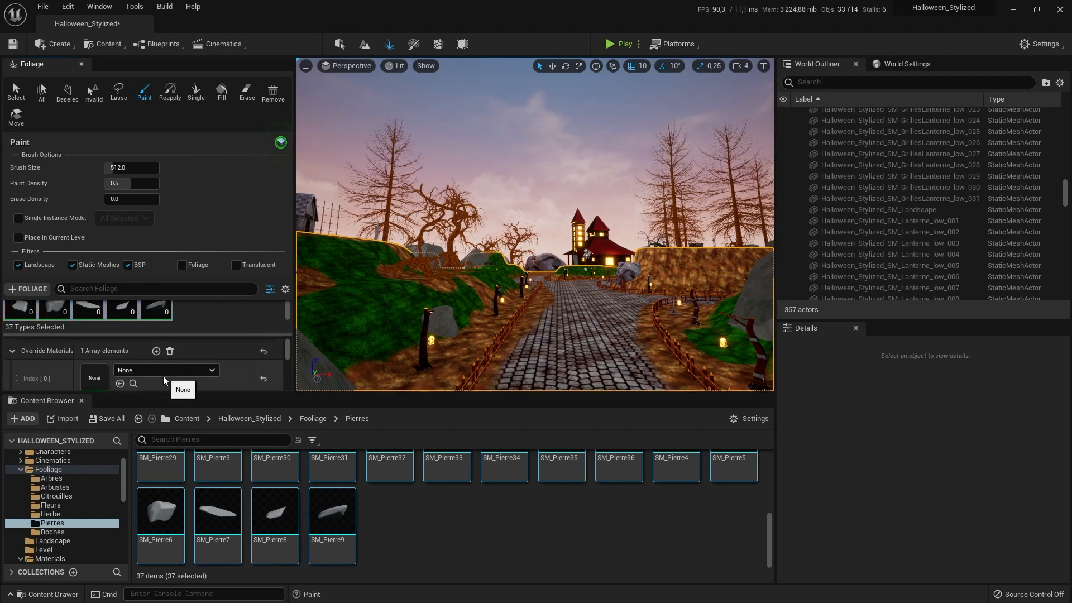
left_click(165, 373)
type("mi_roc")
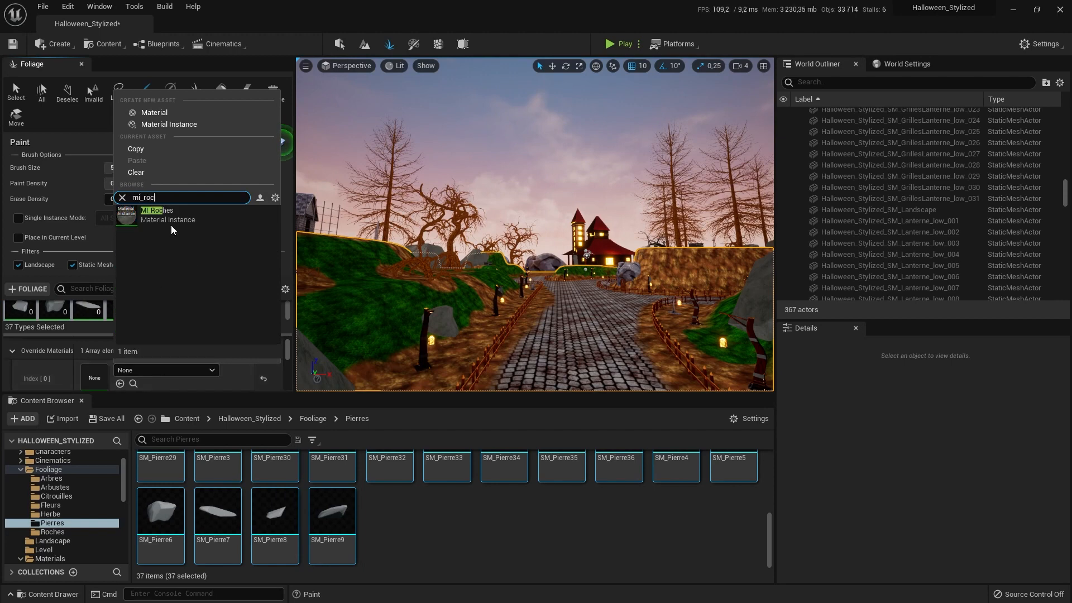
left_click(172, 224)
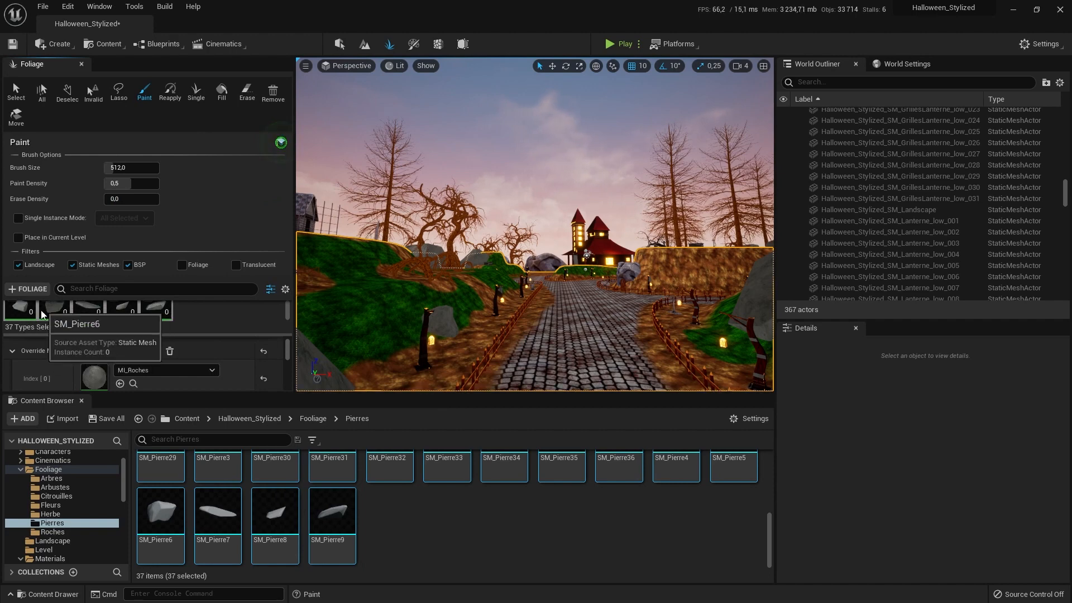
Test-paint stones over the grassy hill at the existing density and undo the stroke
scroll(106, 342, "up", 2)
scroll(106, 342, "down", 2)
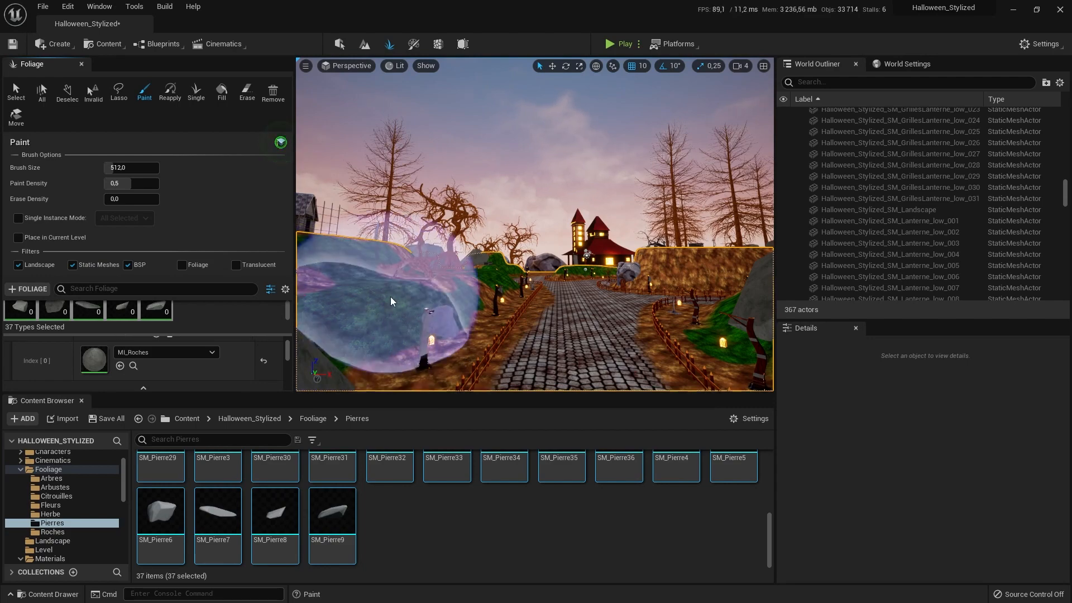
mouse_move(388, 287)
right_mouse_down()
mouse_move(369, 287)
mouse_move(349, 310)
mouse_move(360, 313)
right_mouse_up()
right_click_drag(455, 297, 587, 223)
mouse_move(542, 210)
left_mouse_down()
mouse_move(488, 240)
mouse_move(359, 256)
mouse_move(394, 261)
left_mouse_up()
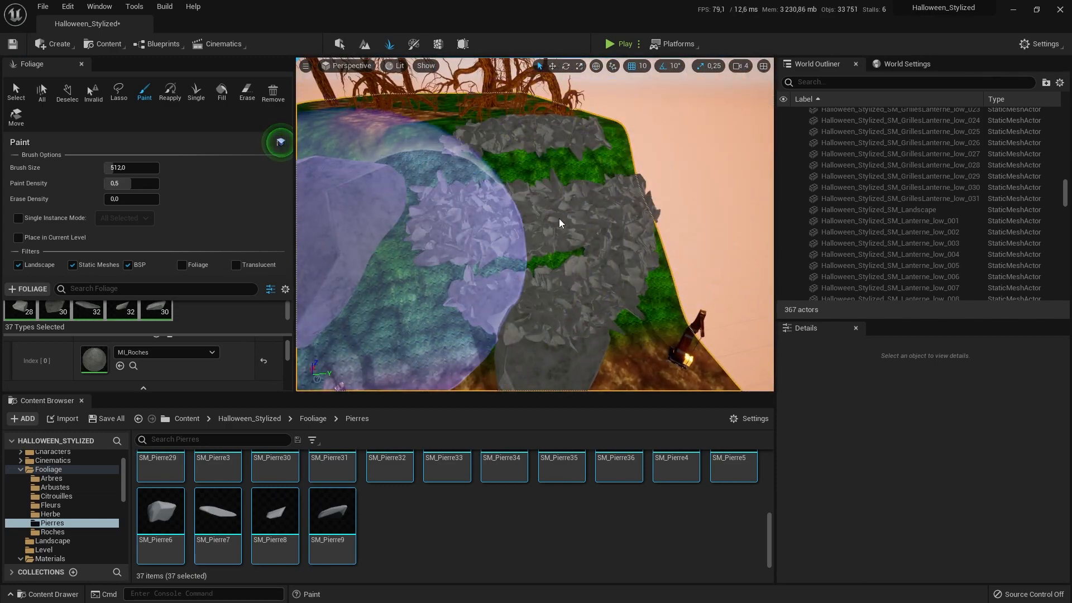
key("ctrl+z")
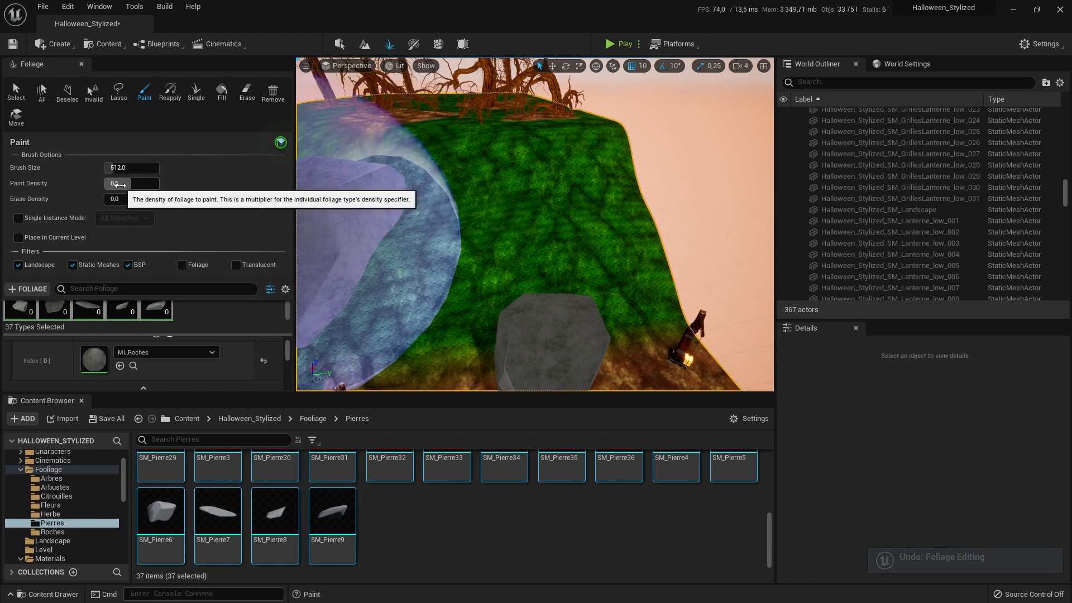
Set Paint Density to 0,1 and the stone types' Density / 1Kuu to 1, undoing the test stroke painted with them
left_click(118, 185)
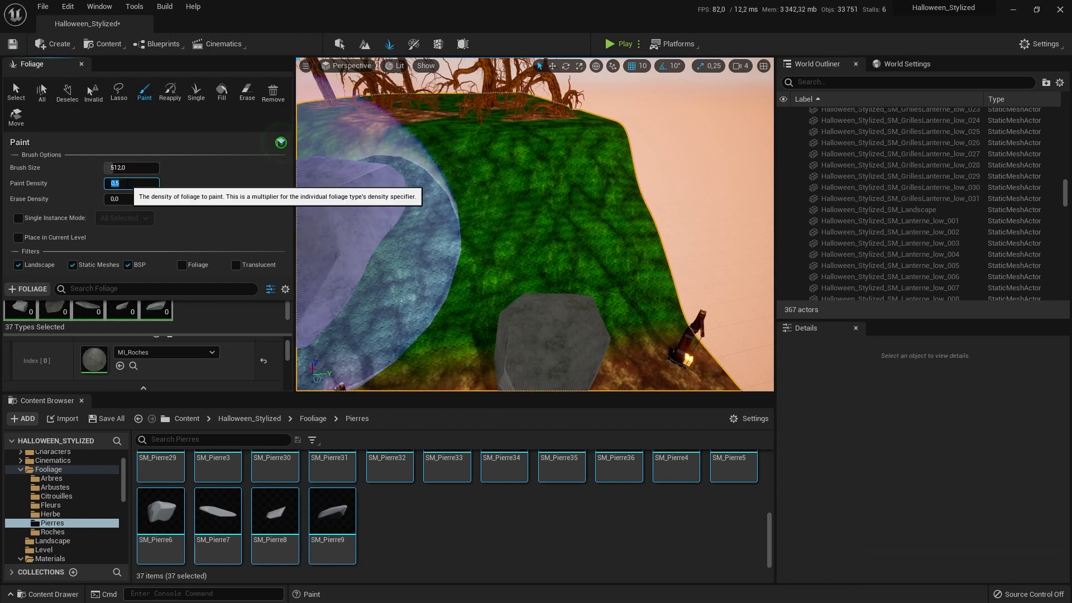
type("0,1")
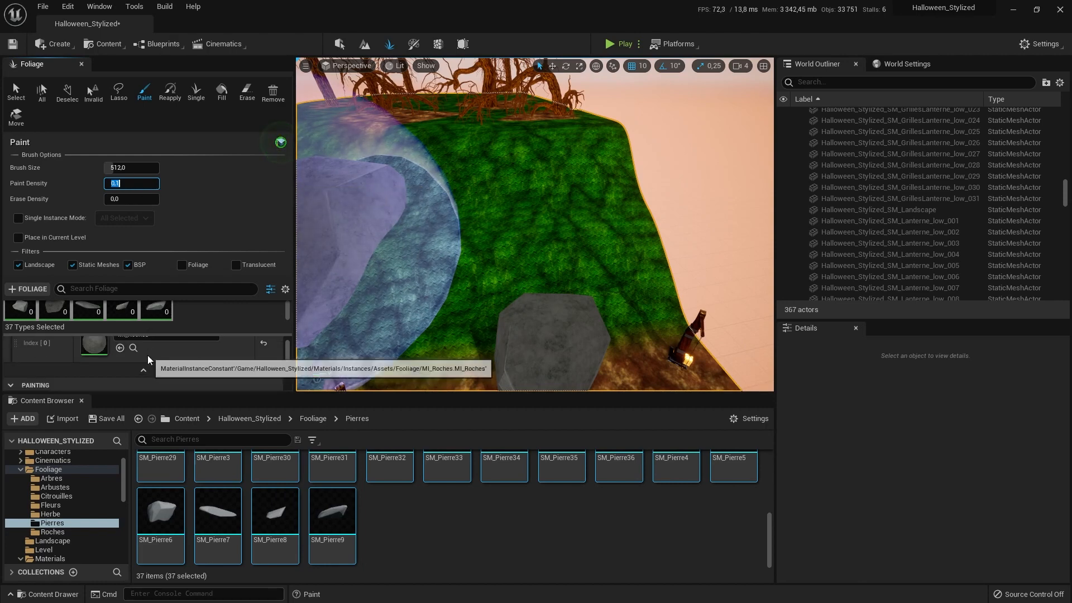
scroll(112, 360, "down", 3)
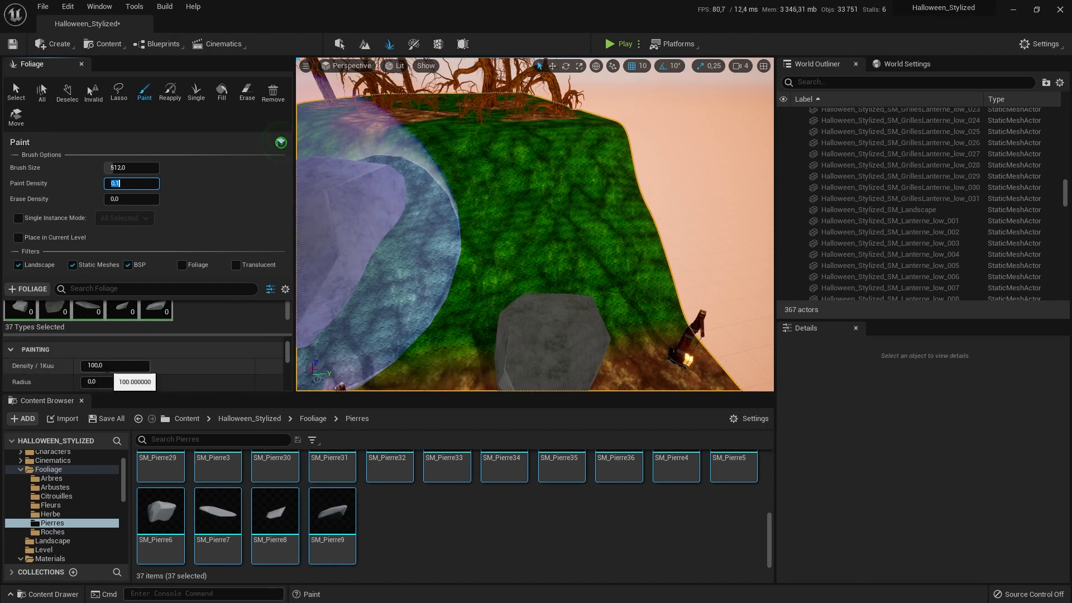
left_click_drag(106, 369, 61, 376)
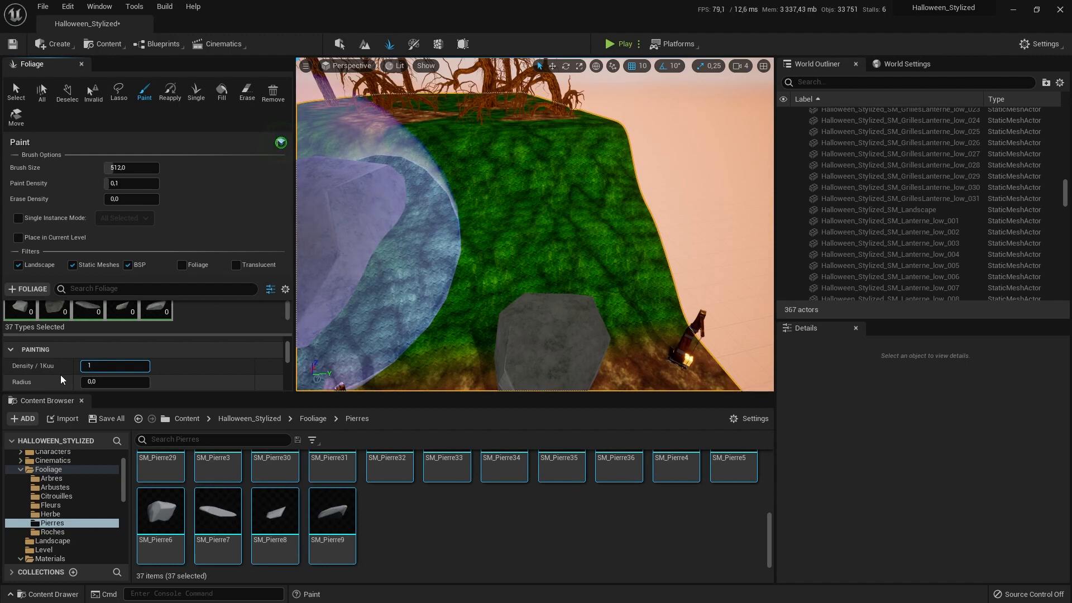
key("Return")
left_click(526, 196)
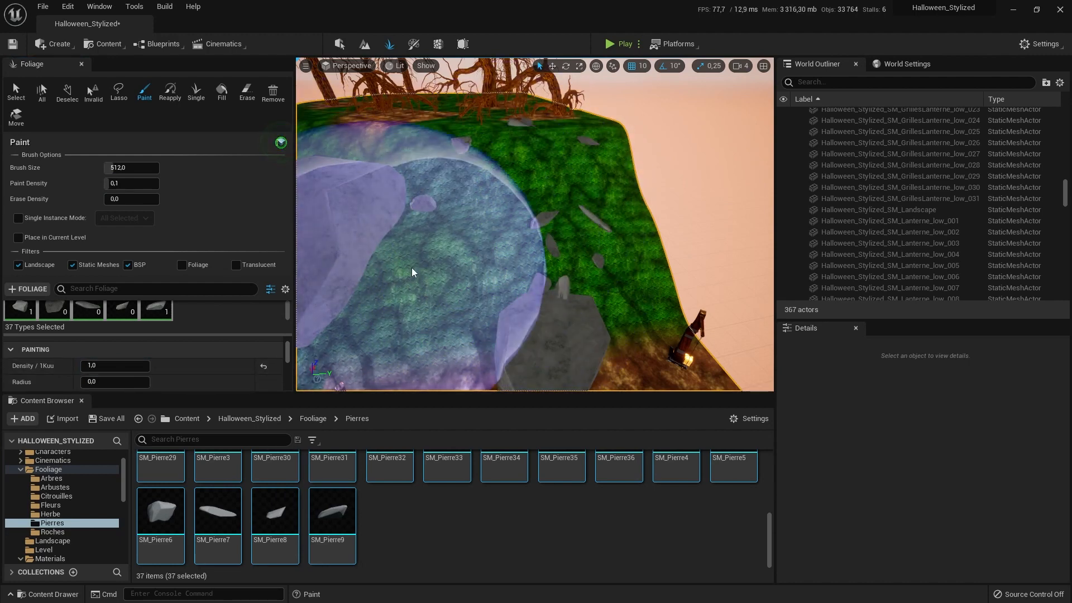
key("ctrl+z")
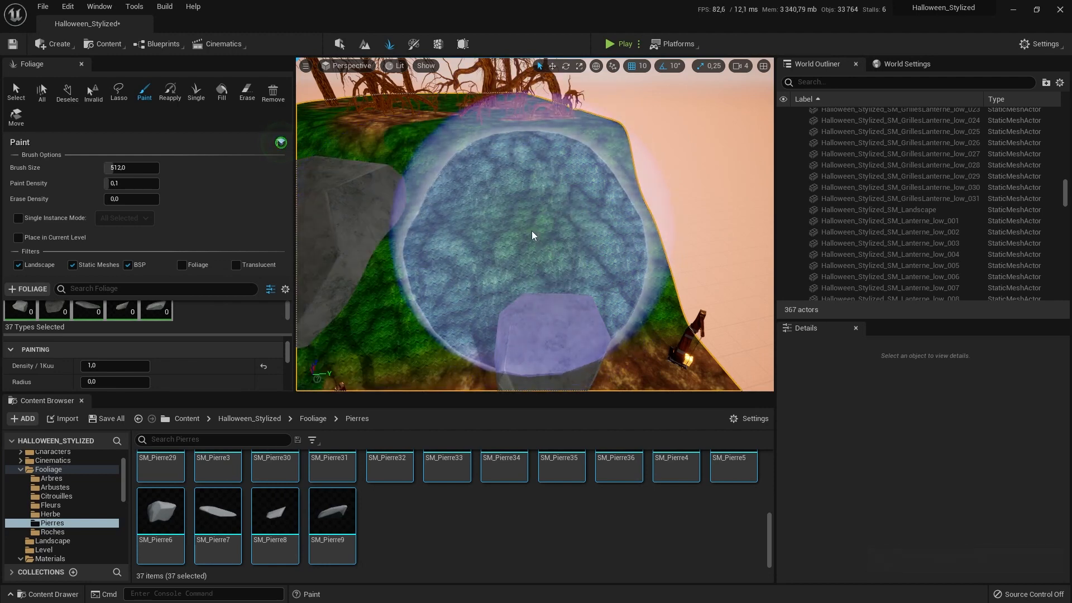
Set the foliage brush size to 256 and undo the trial stroke on the hill
right_click_drag(533, 236, 545, 234)
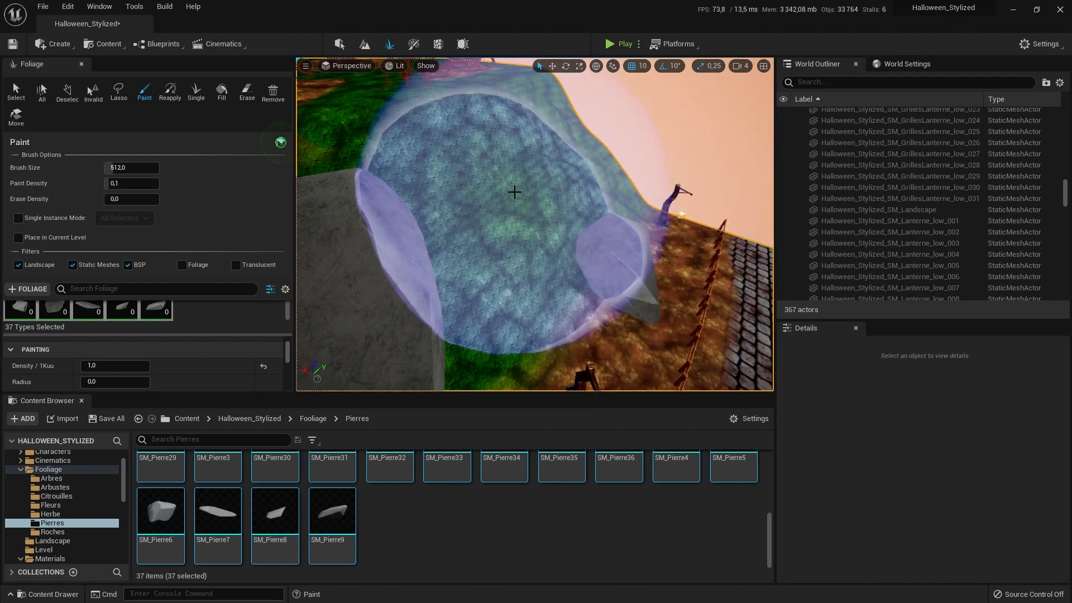
left_click(109, 169)
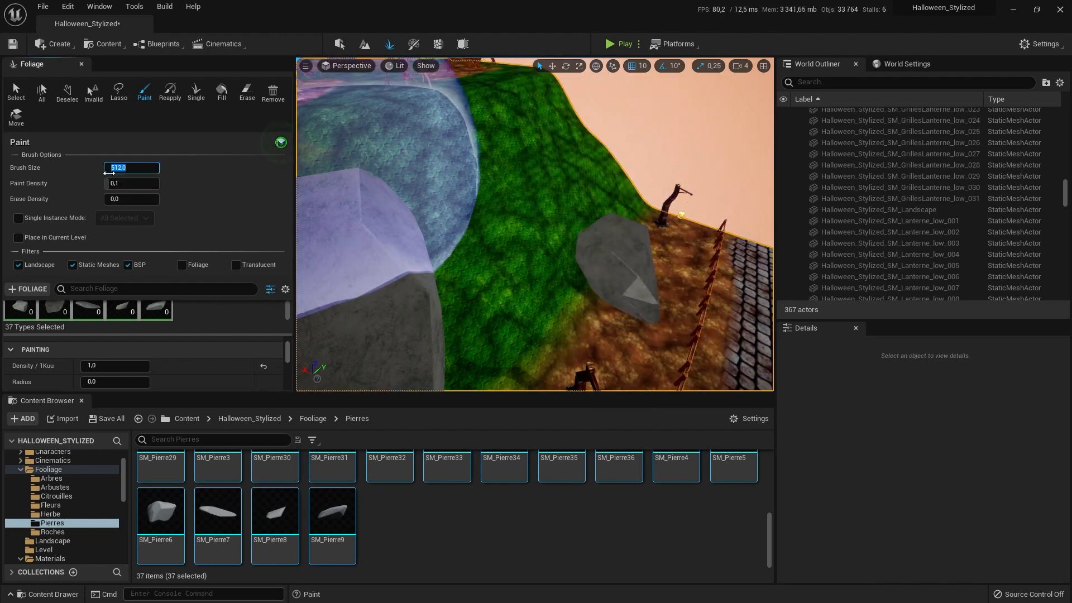
type("256")
key("Return")
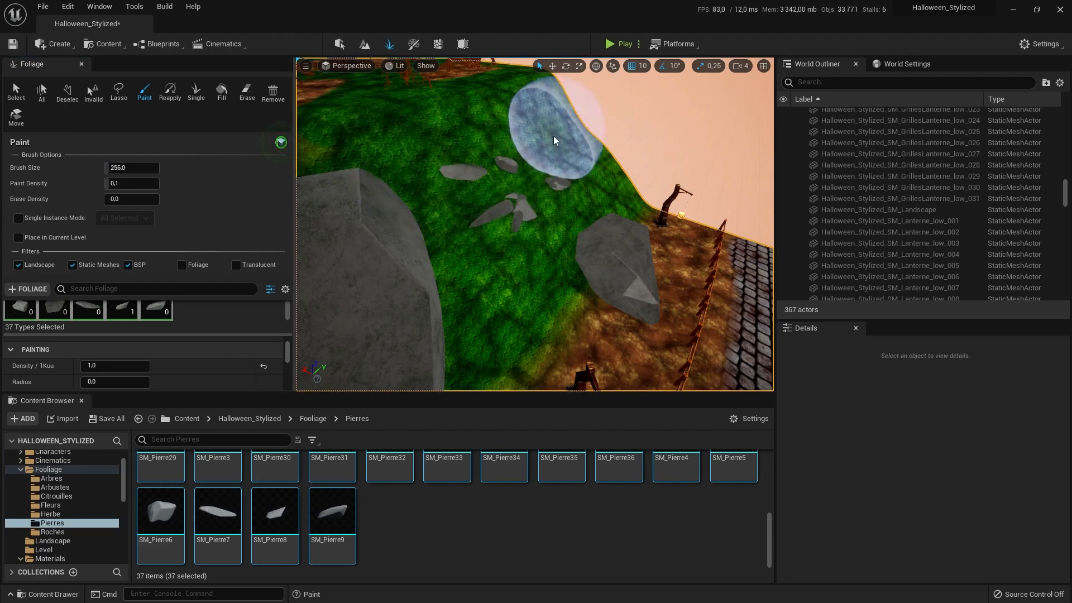
key("ctrl+z")
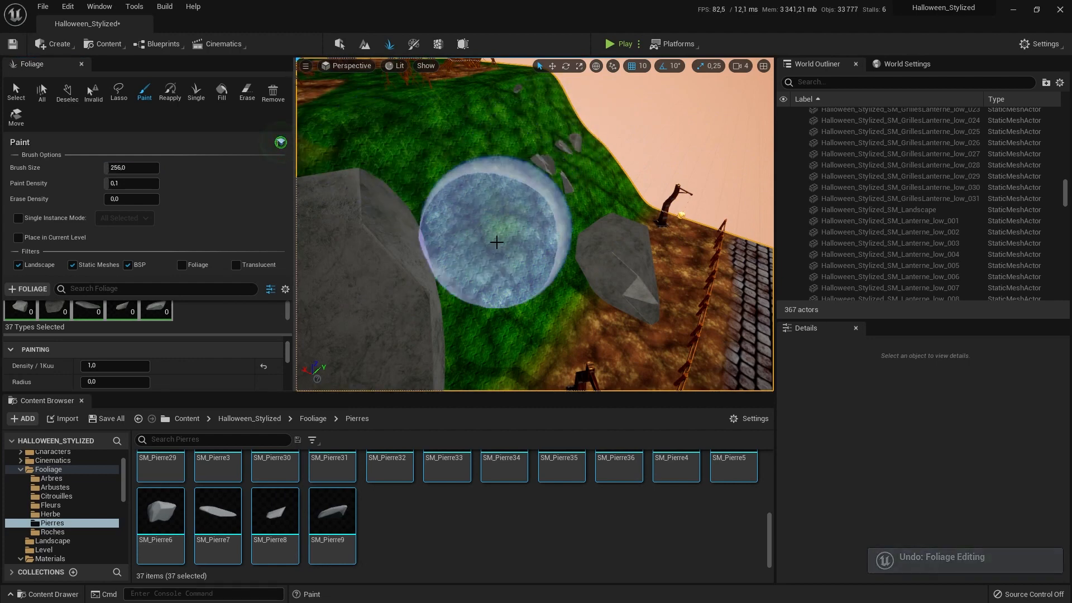
Paint scattered stones over the grassy hill around the large rocks beside the cobbled road
left_click(496, 245)
left_click(426, 143)
right_click_drag(426, 144, 391, 134)
mouse_move(534, 199)
right_mouse_down()
mouse_move(475, 197)
mouse_move(458, 180)
right_mouse_up()
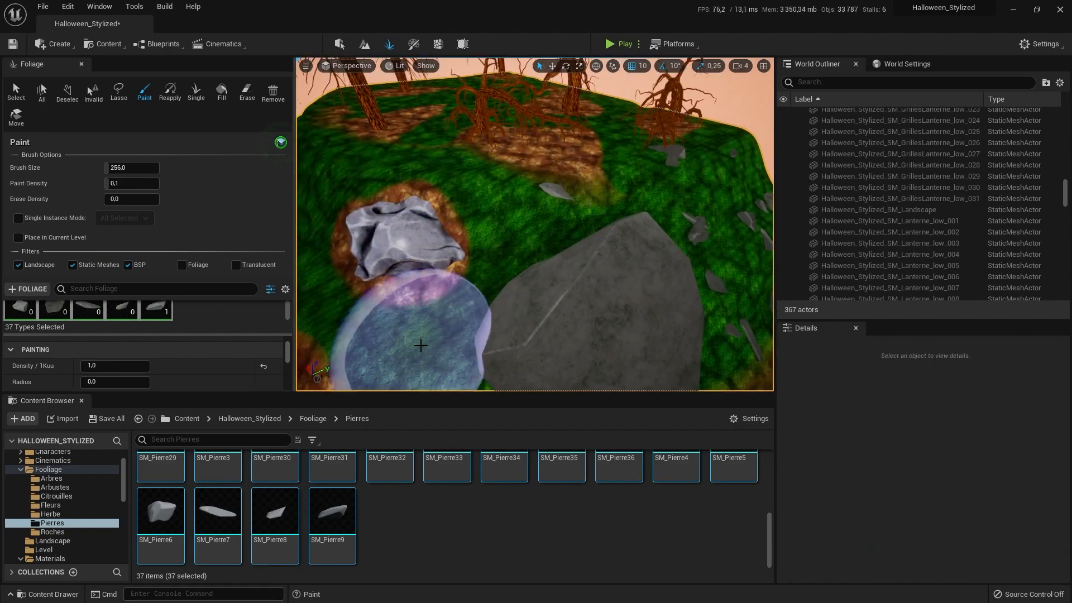
right_click_drag(391, 352, 385, 394)
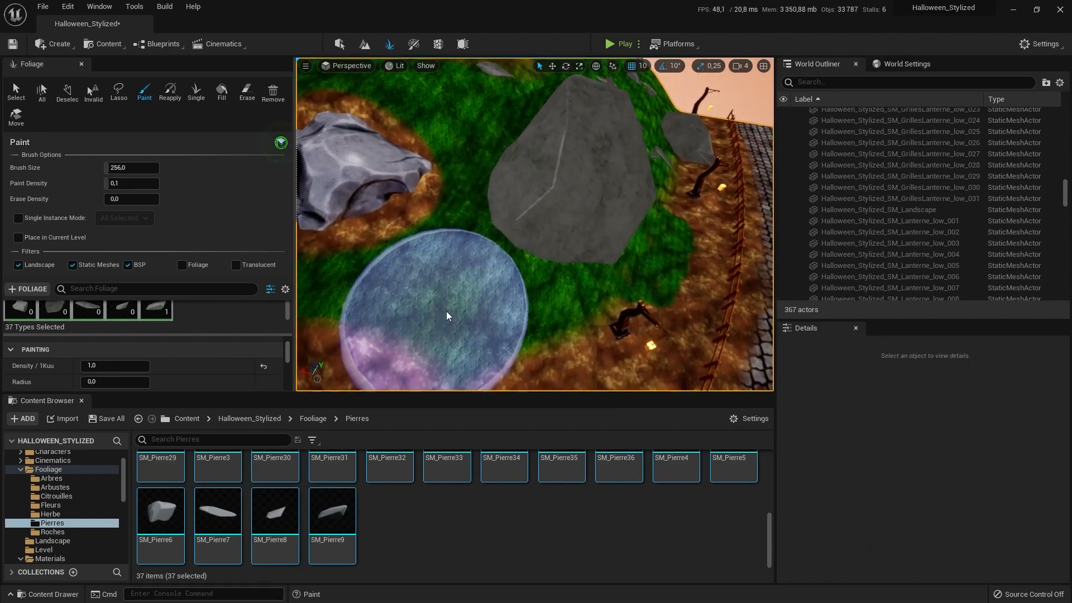
left_click(448, 313)
mouse_move(436, 312)
right_mouse_down()
mouse_move(432, 324)
mouse_move(362, 329)
right_mouse_up()
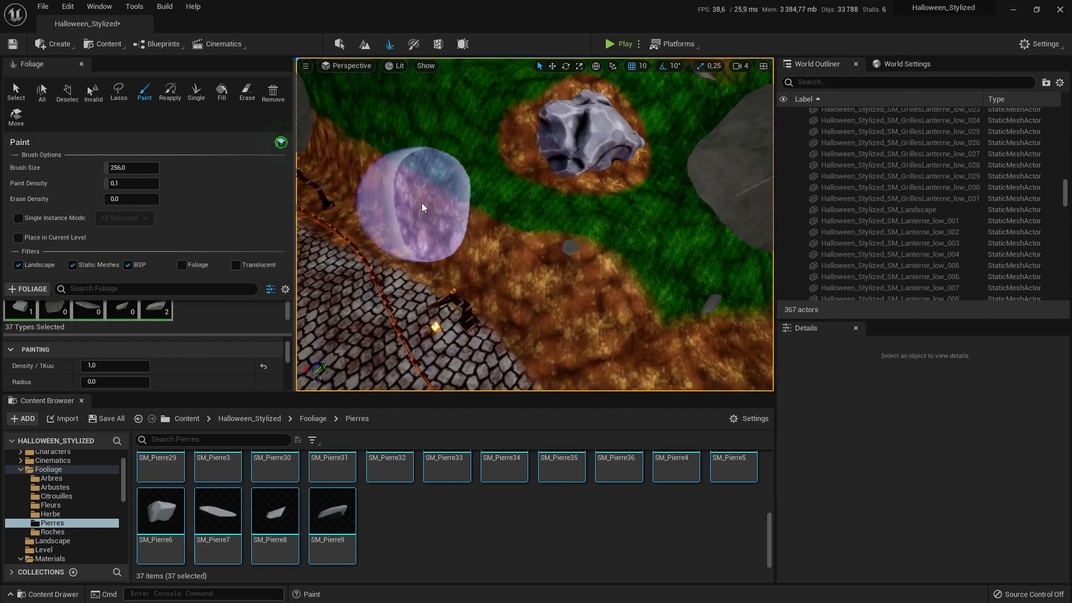
right_click_drag(409, 114, 541, 180)
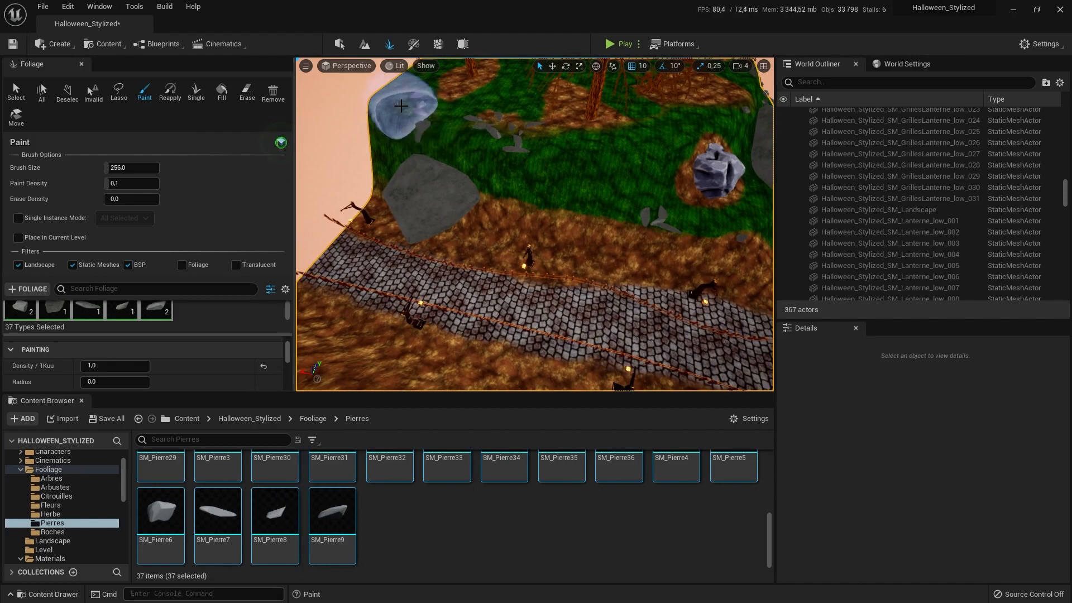
mouse_move(401, 106)
right_mouse_down()
mouse_move(401, 136)
mouse_move(511, 149)
right_mouse_up()
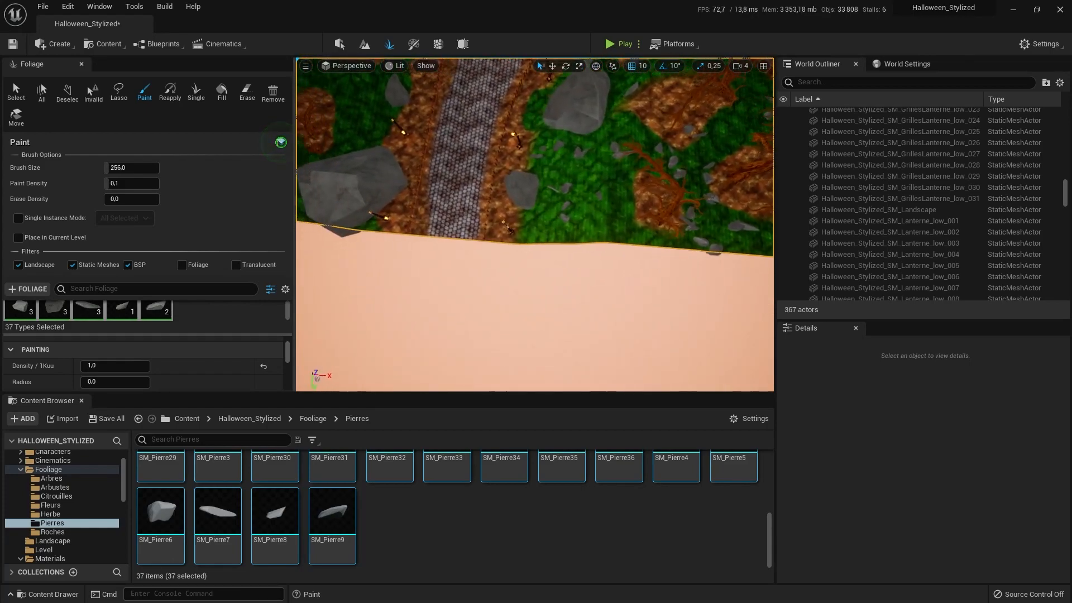
Paint stones on the grass around the small crypt and beside the large tree and rock
mouse_move(430, 203)
right_mouse_down()
mouse_move(513, 214)
mouse_move(490, 217)
mouse_move(503, 212)
right_mouse_up()
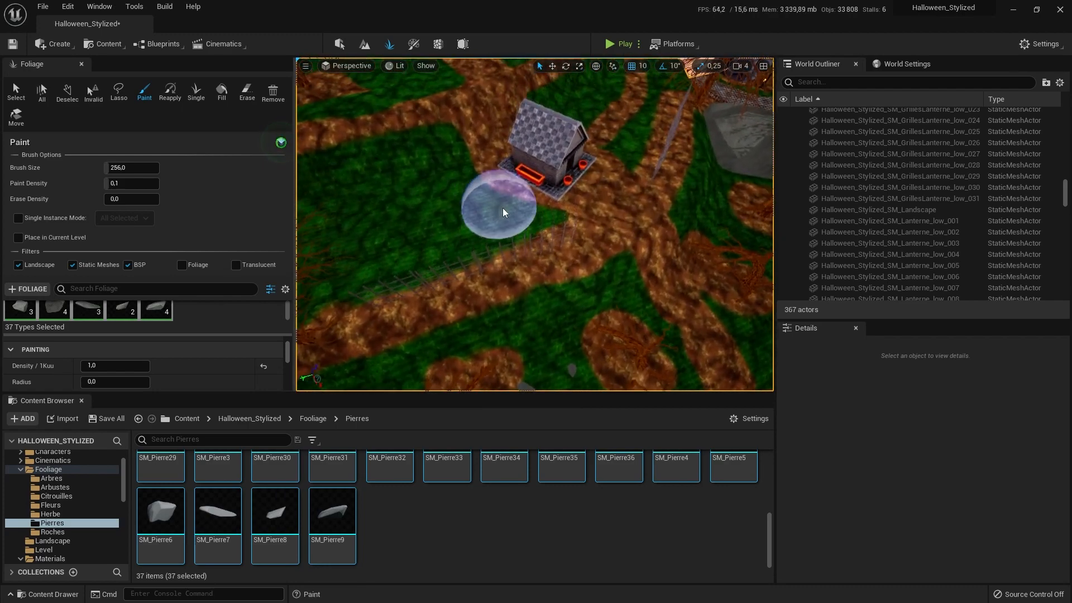
right_click_drag(363, 218, 441, 256)
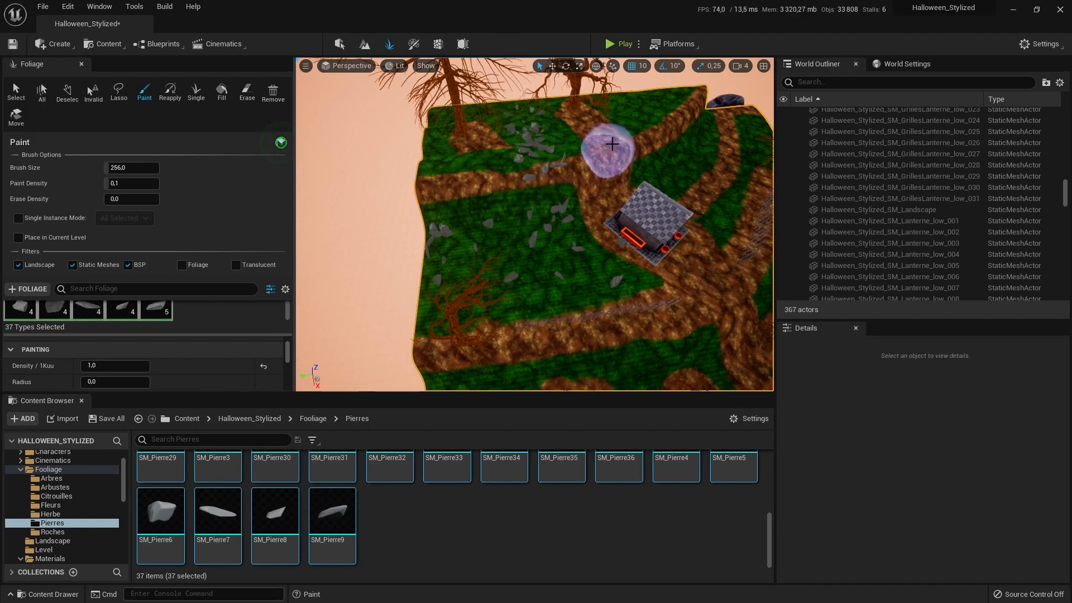
right_click_drag(696, 160, 671, 136)
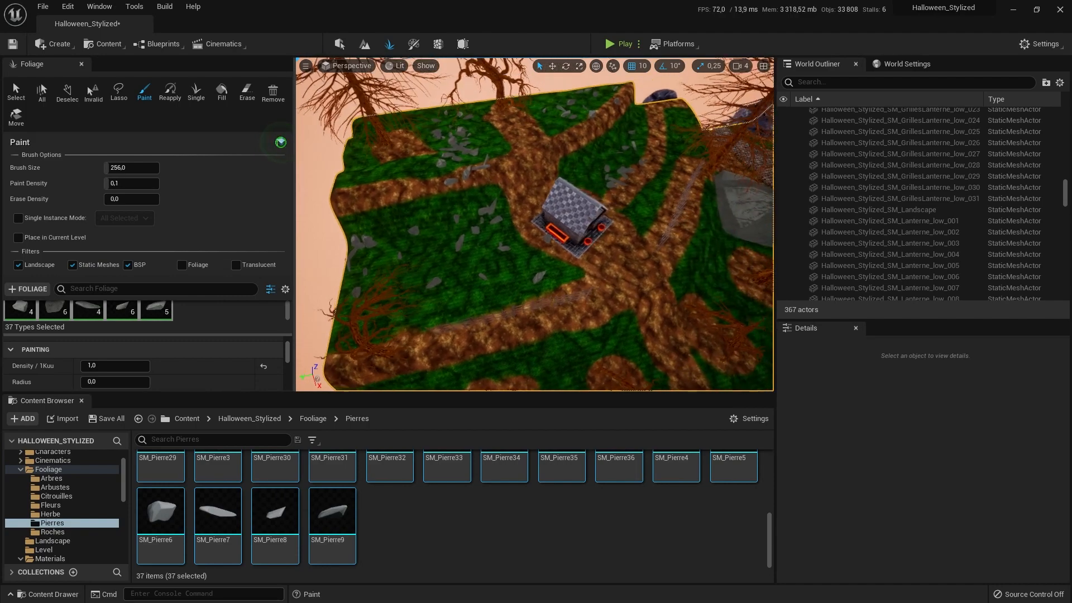
right_click_drag(647, 245, 623, 253)
right_click_drag(671, 323, 550, 292)
right_click_drag(568, 250, 569, 206)
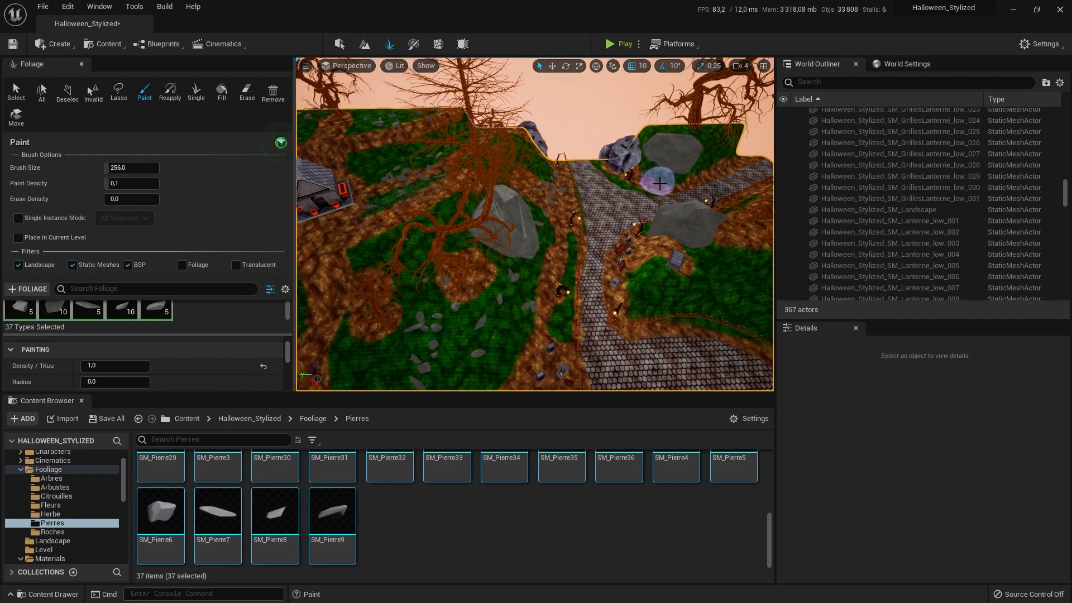
Paint stones along the grassy areas bordering the cobbled paths near the red-roofed house
mouse_move(645, 235)
right_mouse_down()
mouse_move(660, 253)
mouse_move(579, 257)
right_mouse_up()
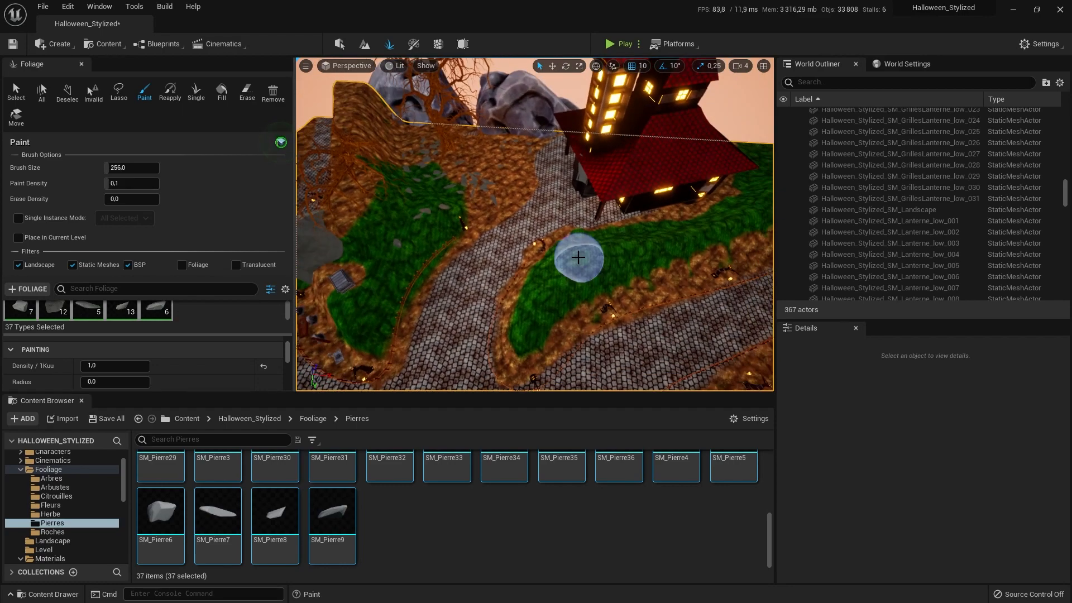
right_click_drag(632, 237, 635, 252)
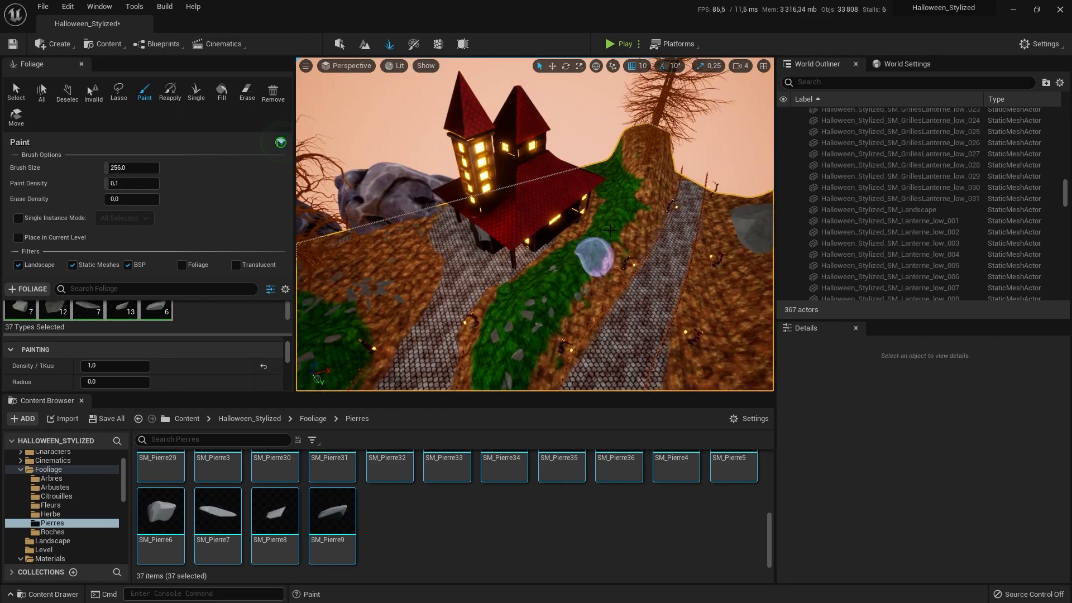
right_click_drag(628, 214, 631, 244)
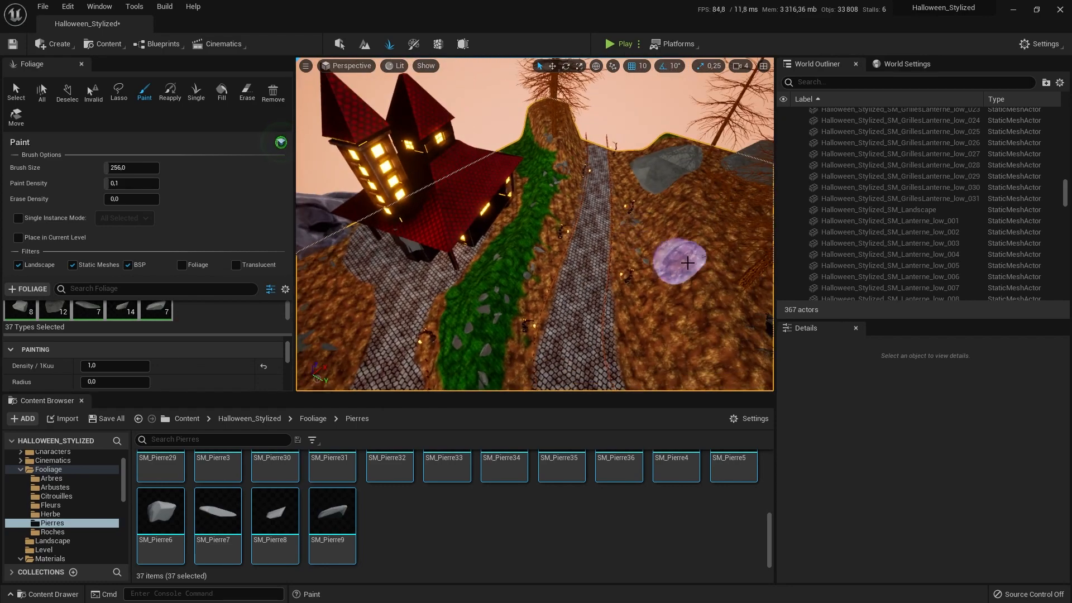
mouse_move(659, 343)
right_mouse_down()
mouse_move(676, 324)
mouse_move(538, 227)
mouse_move(491, 224)
mouse_move(468, 258)
mouse_move(553, 245)
mouse_move(508, 265)
mouse_move(486, 243)
mouse_move(505, 262)
mouse_move(553, 260)
mouse_move(530, 232)
right_mouse_up()
left_click(430, 246)
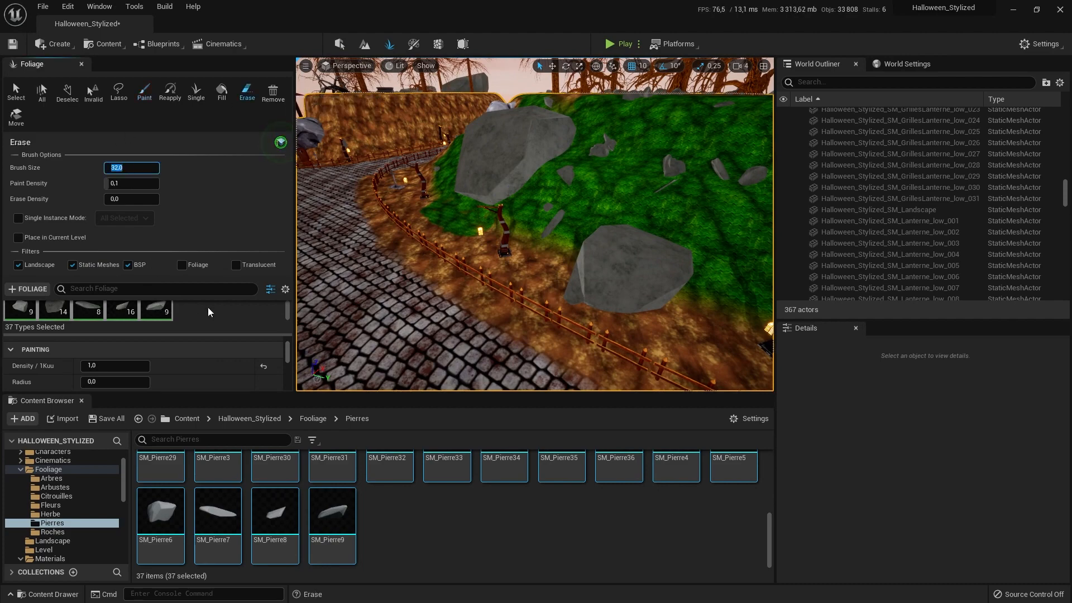
Erase surplus stones from the scattered clusters on the grassy hill near the large rocks and twisted tree
mouse_move(423, 222)
right_mouse_down()
mouse_move(469, 237)
mouse_move(422, 222)
mouse_move(454, 282)
mouse_move(461, 255)
mouse_move(509, 351)
mouse_move(557, 341)
mouse_move(581, 287)
right_mouse_up()
mouse_move(561, 228)
right_mouse_down()
mouse_move(580, 284)
mouse_move(501, 172)
mouse_move(502, 205)
mouse_move(584, 193)
mouse_move(594, 206)
right_mouse_up()
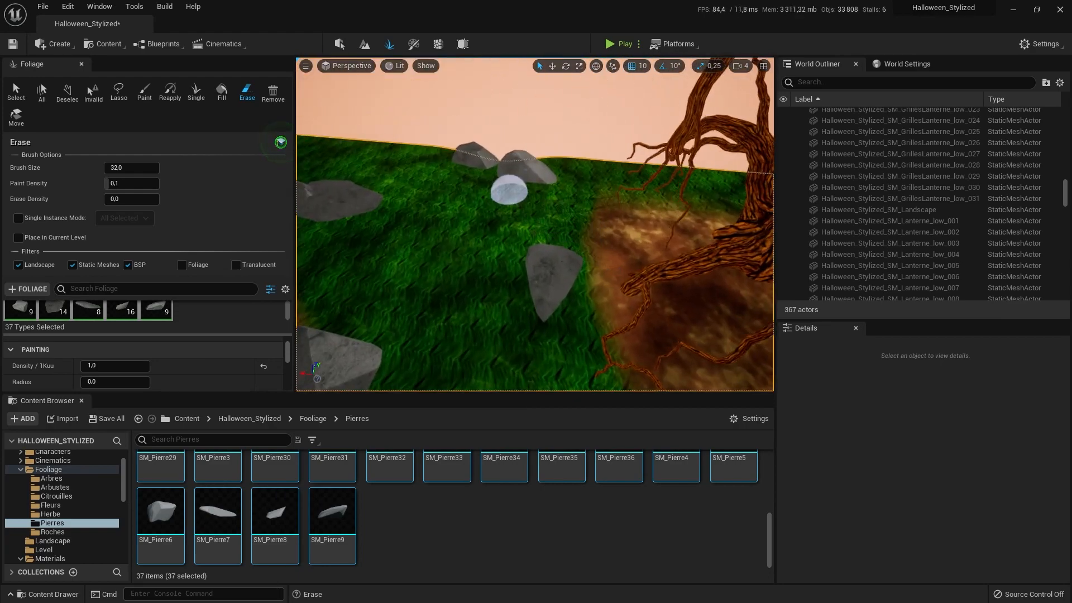
mouse_move(508, 190)
right_mouse_down()
mouse_move(510, 223)
mouse_move(539, 197)
mouse_move(526, 185)
mouse_move(490, 189)
right_mouse_up()
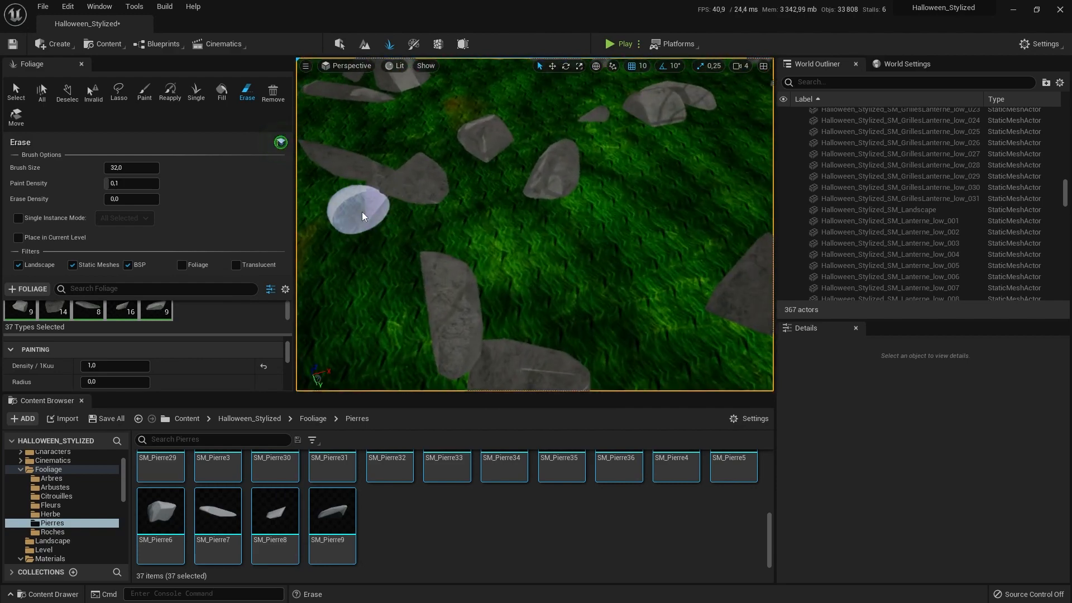
right_click_drag(354, 192, 436, 245)
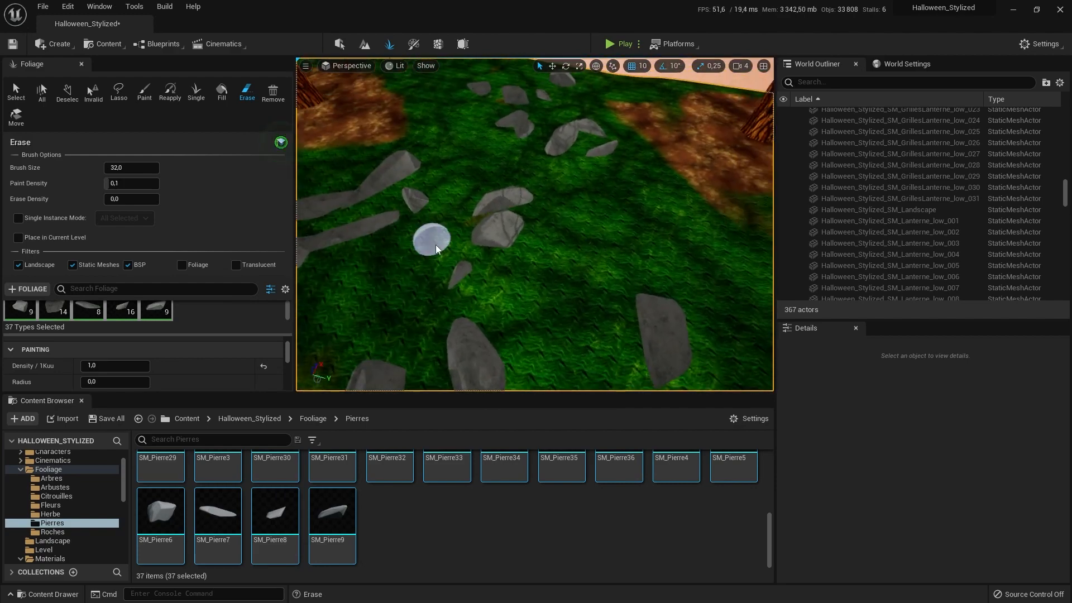
mouse_move(489, 289)
right_mouse_down()
mouse_move(510, 243)
mouse_move(558, 194)
mouse_move(591, 204)
mouse_move(502, 215)
mouse_move(553, 230)
mouse_move(542, 269)
mouse_move(506, 296)
mouse_move(487, 229)
mouse_move(495, 300)
mouse_move(570, 294)
mouse_move(530, 261)
mouse_move(522, 281)
mouse_move(534, 274)
mouse_move(550, 302)
right_mouse_up()
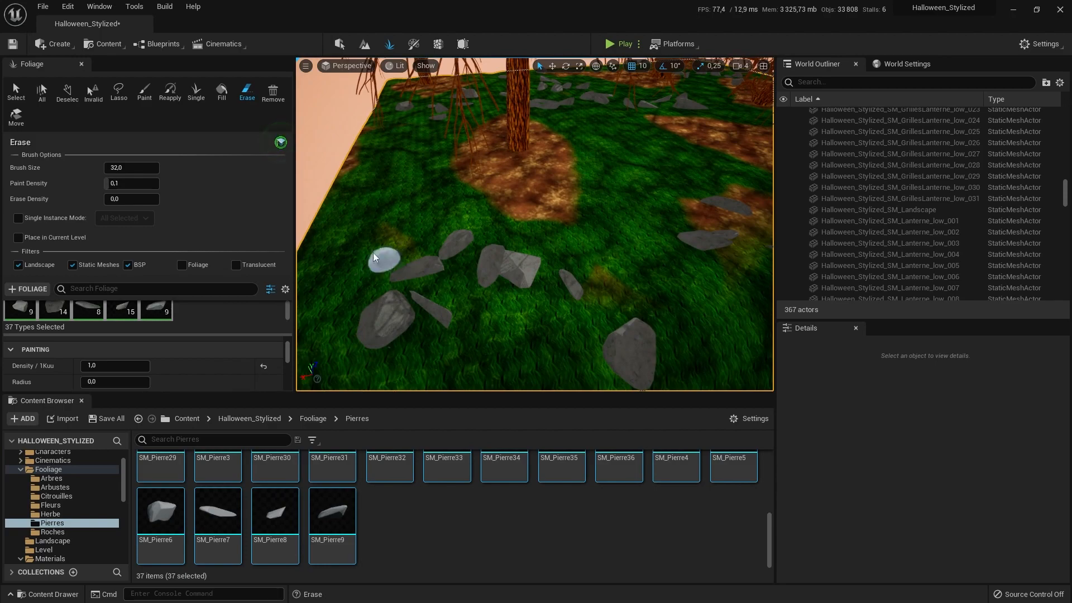
Erase overlapping stones on the grass between the dirt patches around the trees and along the landscape's edge
right_click_drag(373, 252, 363, 251)
mouse_move(419, 301)
right_mouse_down()
mouse_move(413, 266)
mouse_move(384, 316)
right_mouse_up()
mouse_move(517, 264)
right_mouse_down()
mouse_move(513, 281)
mouse_move(509, 246)
mouse_move(524, 244)
mouse_move(556, 249)
mouse_move(546, 285)
mouse_move(550, 268)
right_mouse_up()
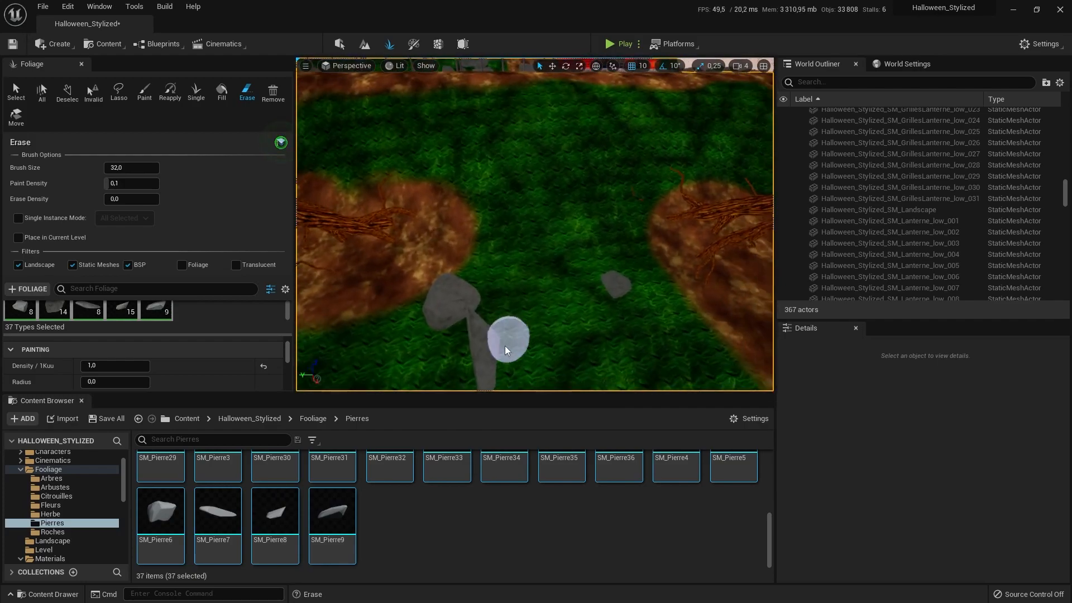
mouse_move(505, 346)
right_mouse_down()
mouse_move(505, 313)
mouse_move(525, 329)
mouse_move(515, 312)
mouse_move(528, 303)
right_mouse_up()
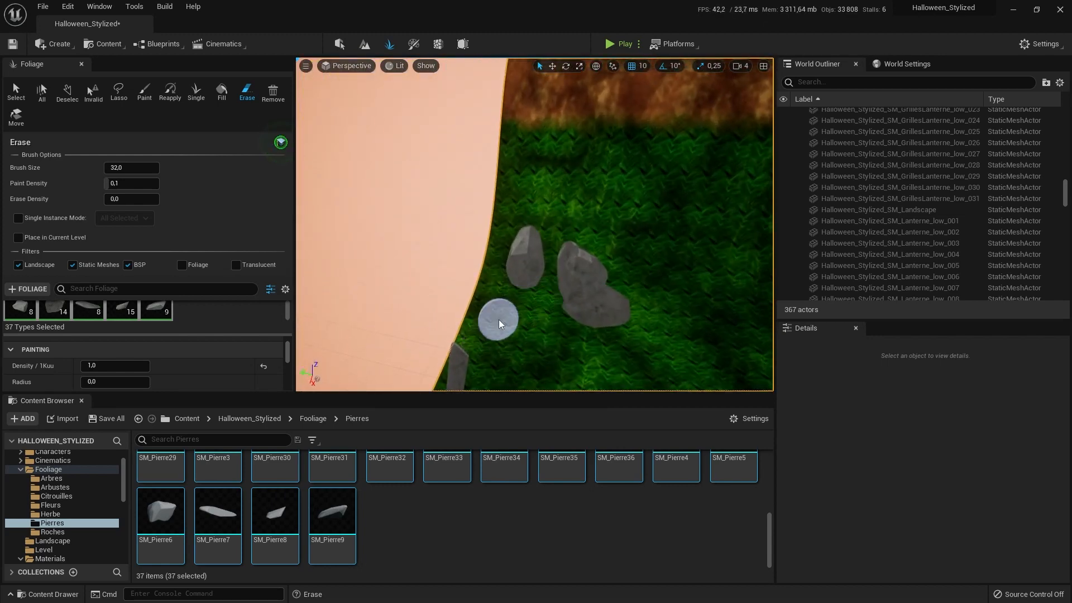
mouse_move(634, 320)
right_mouse_down()
mouse_move(547, 229)
mouse_move(487, 254)
mouse_move(447, 248)
mouse_move(436, 227)
mouse_move(451, 223)
right_mouse_up()
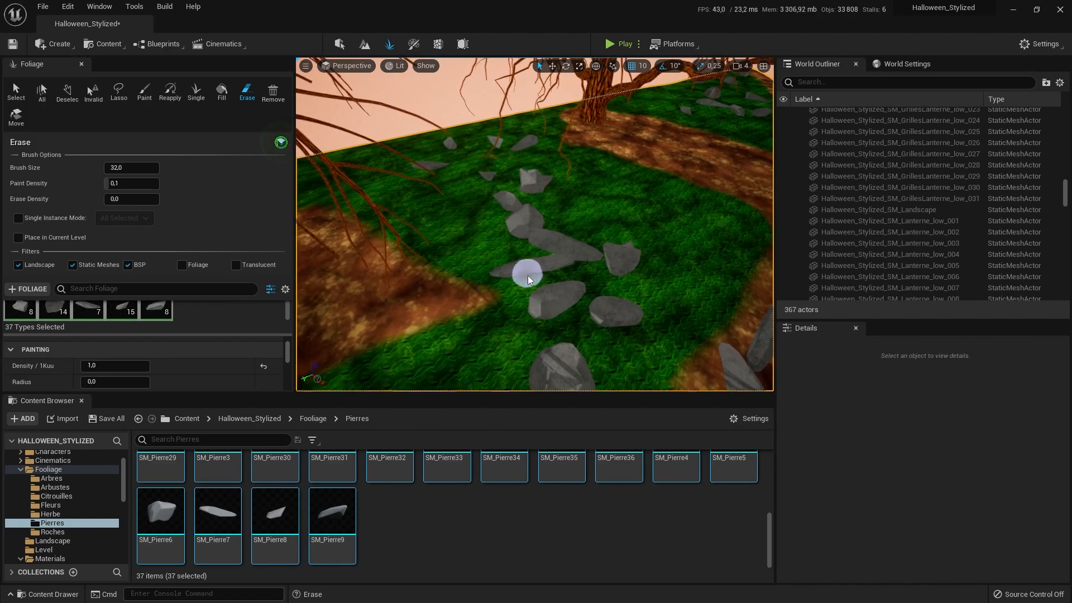
mouse_move(564, 249)
right_mouse_down()
mouse_move(474, 348)
mouse_move(447, 324)
mouse_move(502, 285)
mouse_move(519, 309)
mouse_move(533, 279)
mouse_move(440, 372)
right_mouse_up()
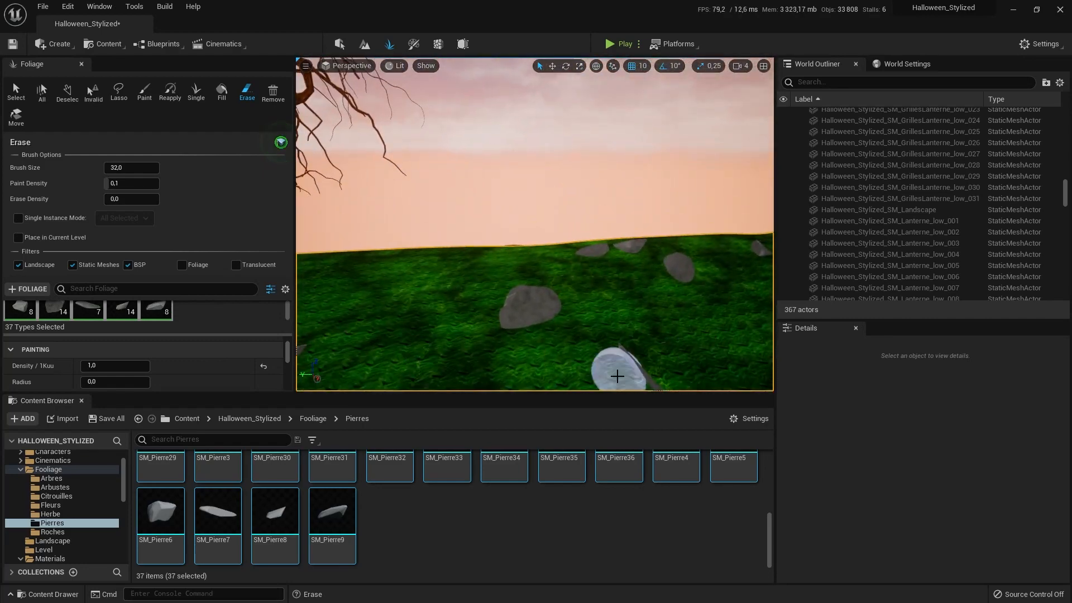
Erase stray stones from the dirt strips and adjoining grass leading toward the small crypt
mouse_move(669, 378)
right_mouse_down()
mouse_move(586, 346)
mouse_move(578, 248)
right_mouse_up()
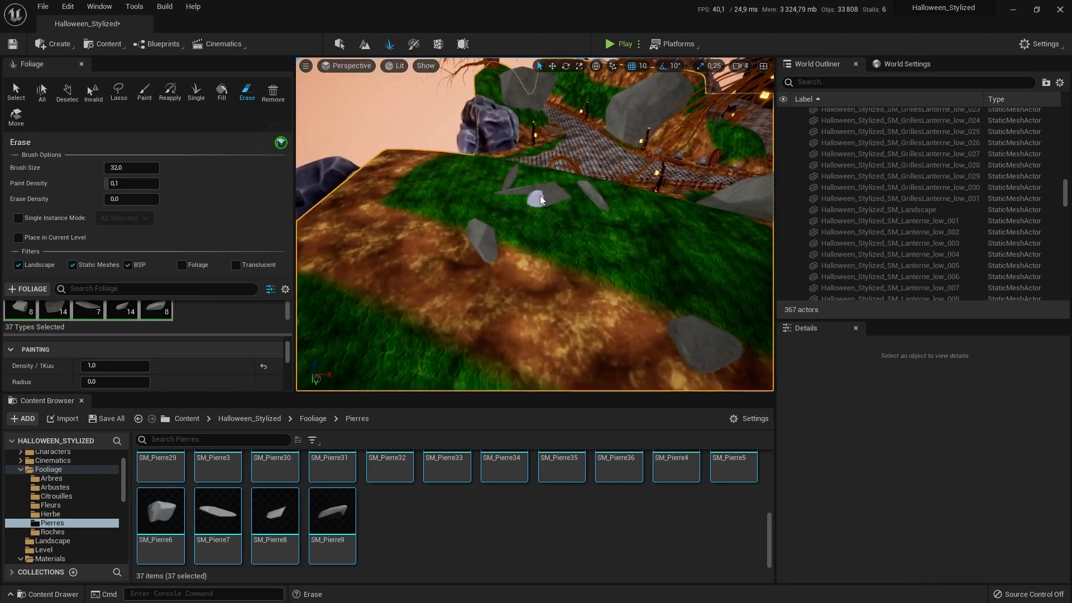
right_click_drag(518, 198, 424, 291)
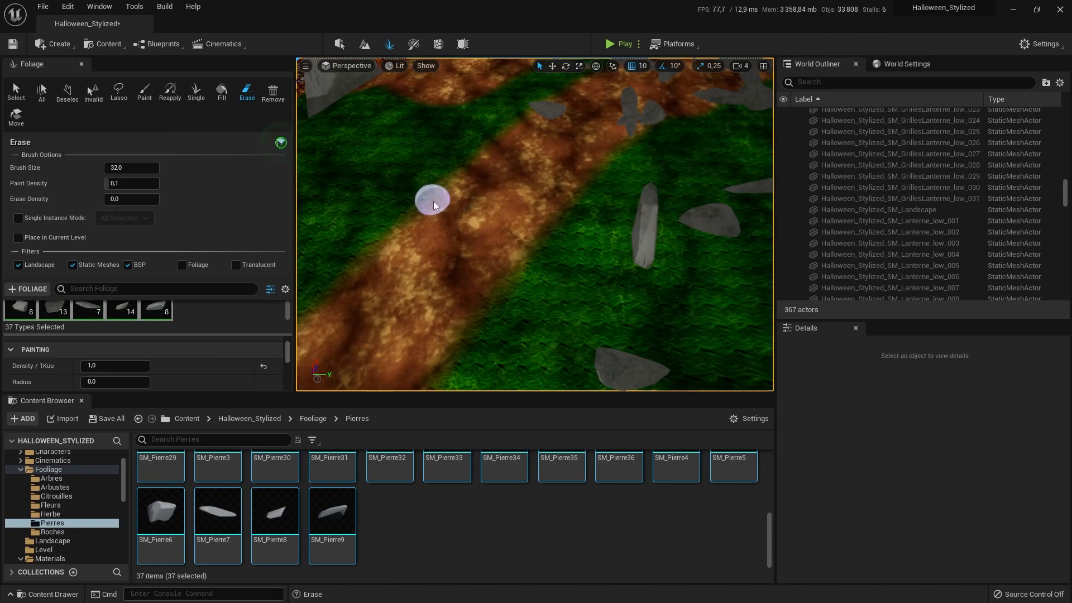
right_click_drag(434, 205, 379, 277)
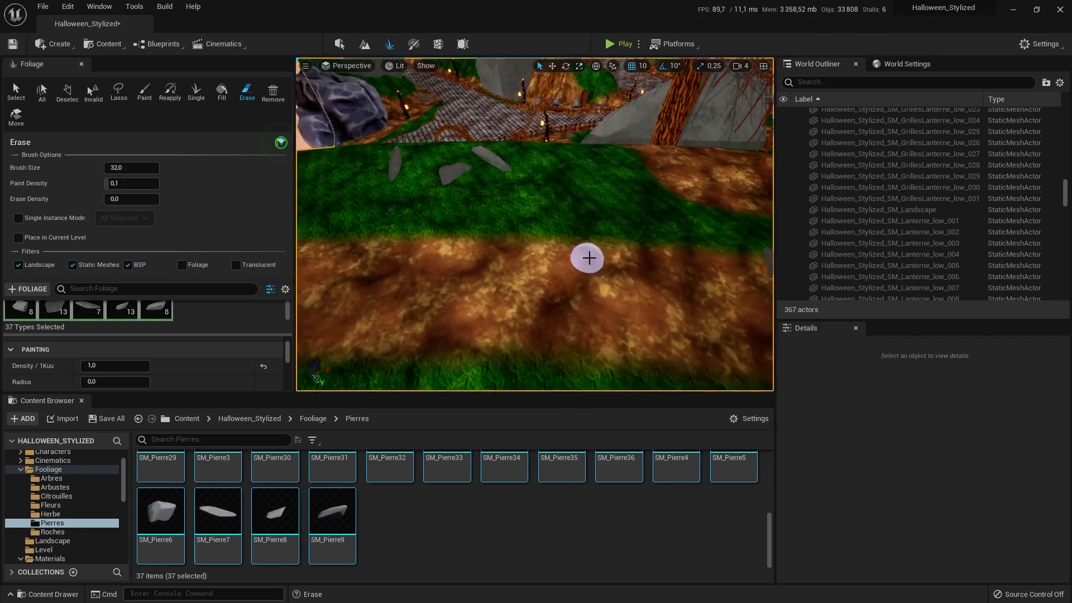
right_click_drag(589, 258, 476, 314)
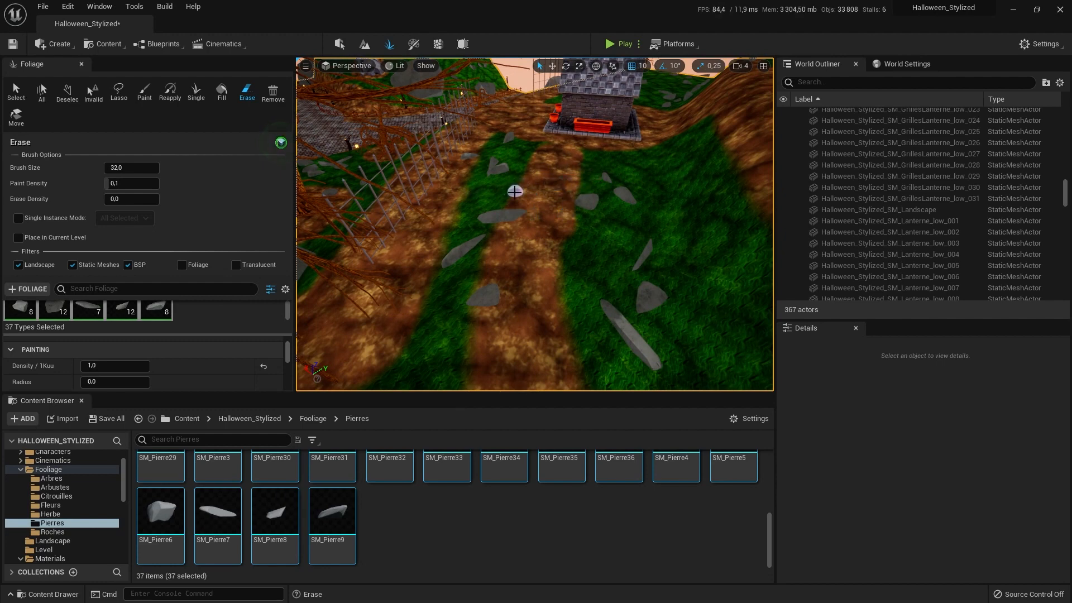
right_click_drag(502, 287, 533, 268)
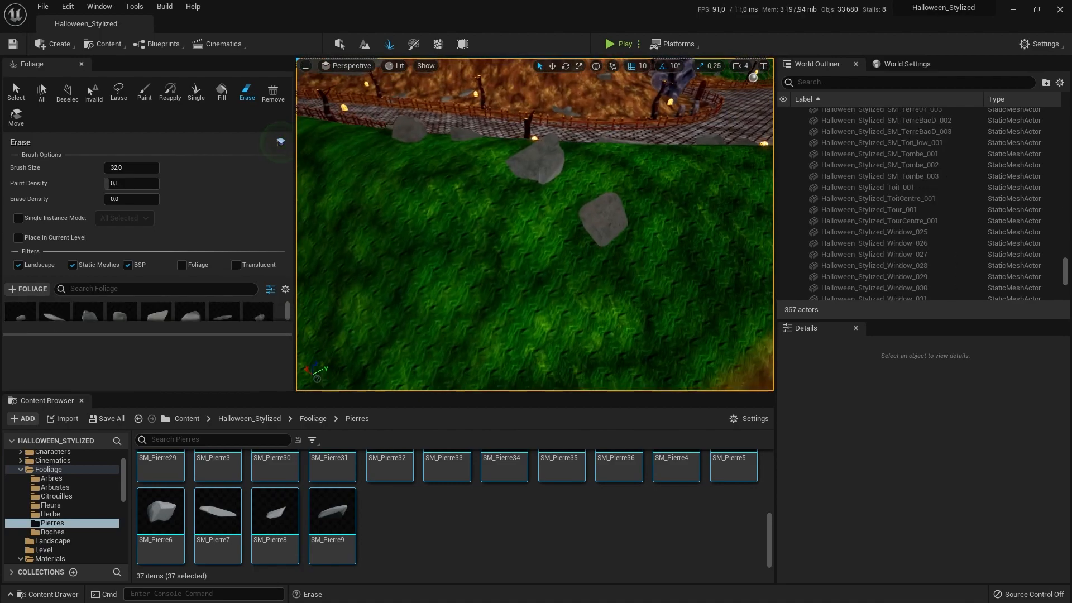
Thin out the stones on the dirt slopes beside the fenced cobbled path and lantern
mouse_move(534, 223)
right_mouse_down()
mouse_move(508, 234)
mouse_move(387, 168)
right_mouse_up()
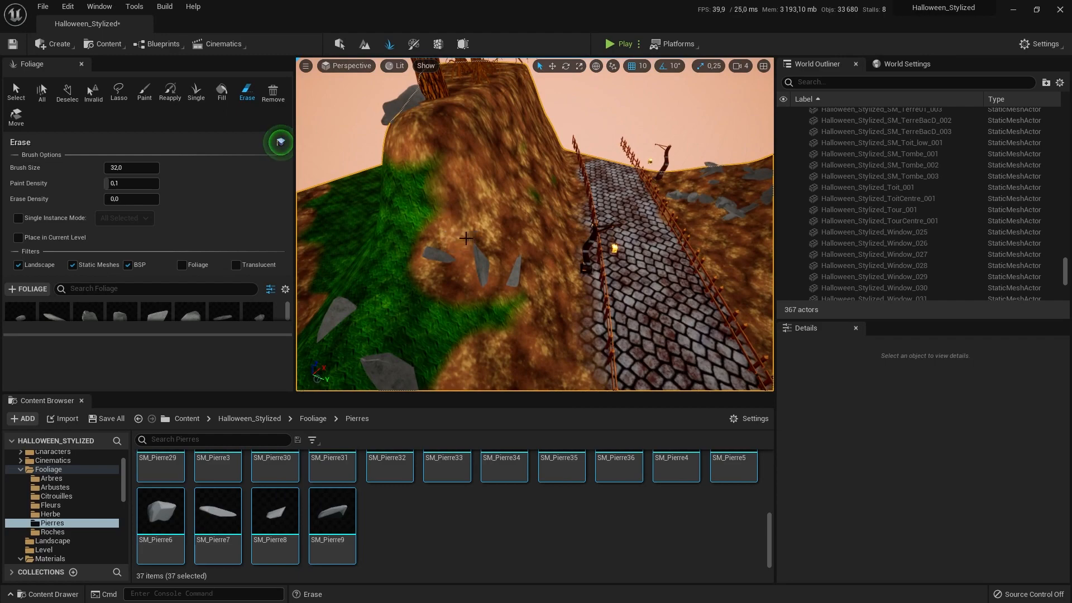
right_click_drag(466, 238, 598, 167)
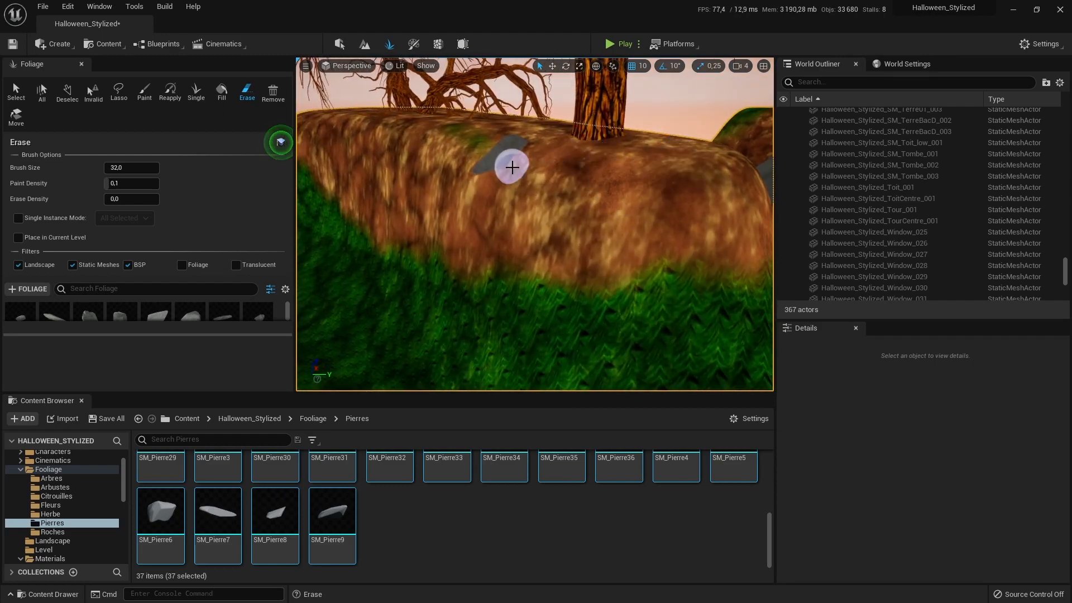
mouse_move(576, 184)
right_mouse_down()
mouse_move(562, 221)
mouse_move(605, 159)
right_mouse_up()
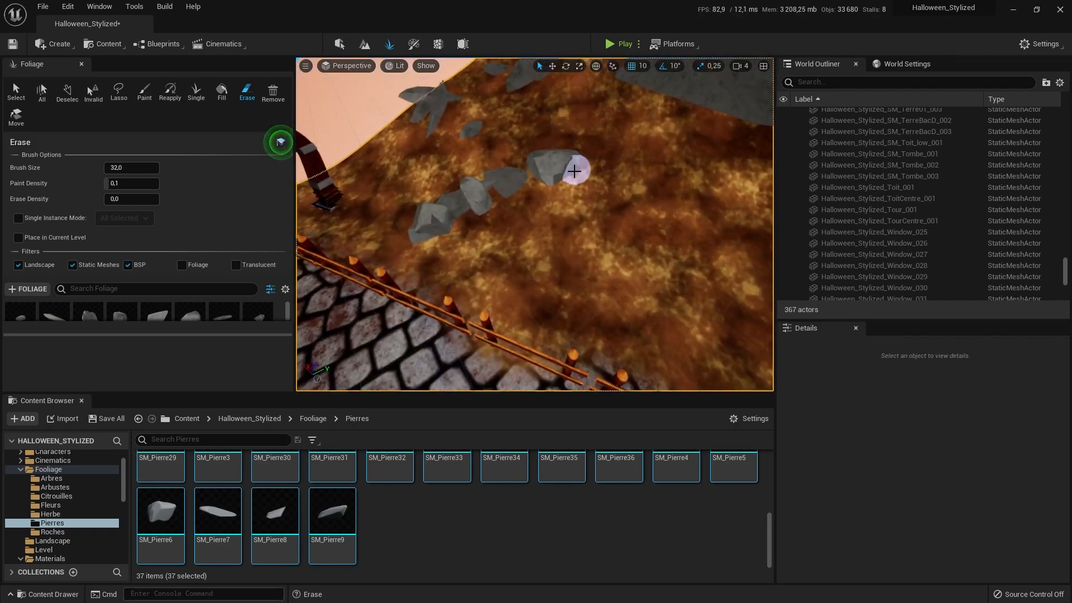
mouse_move(553, 177)
right_mouse_down()
mouse_move(584, 205)
mouse_move(558, 199)
right_mouse_up()
left_click(574, 202)
left_click_drag(557, 199, 505, 217)
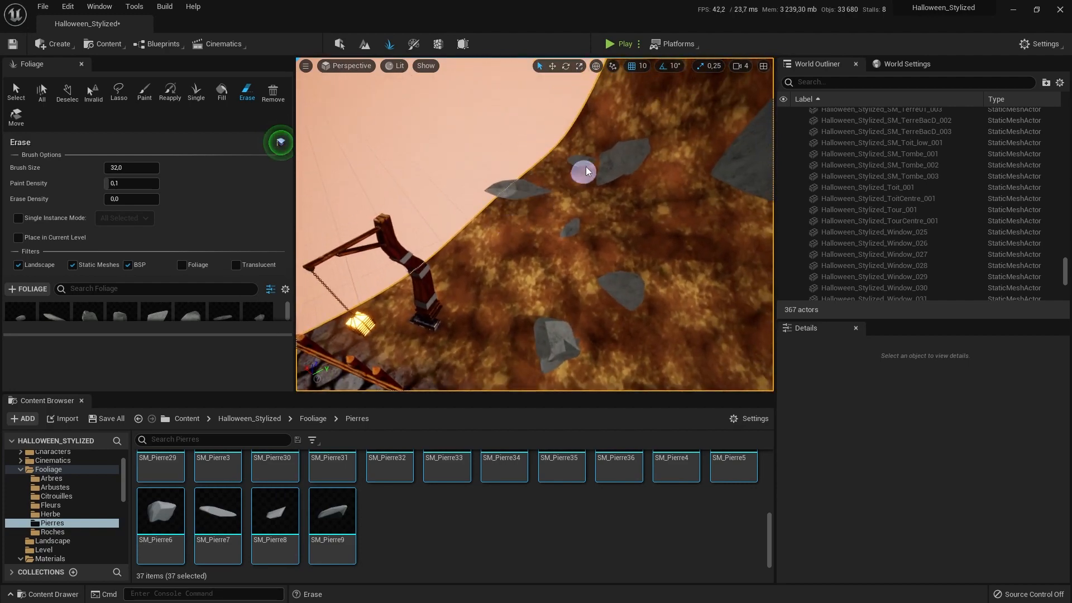
Erase surplus stones on the brown dirt ground around the bare trees and large rocks
mouse_move(552, 207)
right_mouse_down()
mouse_move(525, 190)
mouse_move(559, 206)
mouse_move(536, 217)
mouse_move(545, 223)
mouse_move(542, 212)
mouse_move(510, 239)
mouse_move(375, 304)
right_mouse_up()
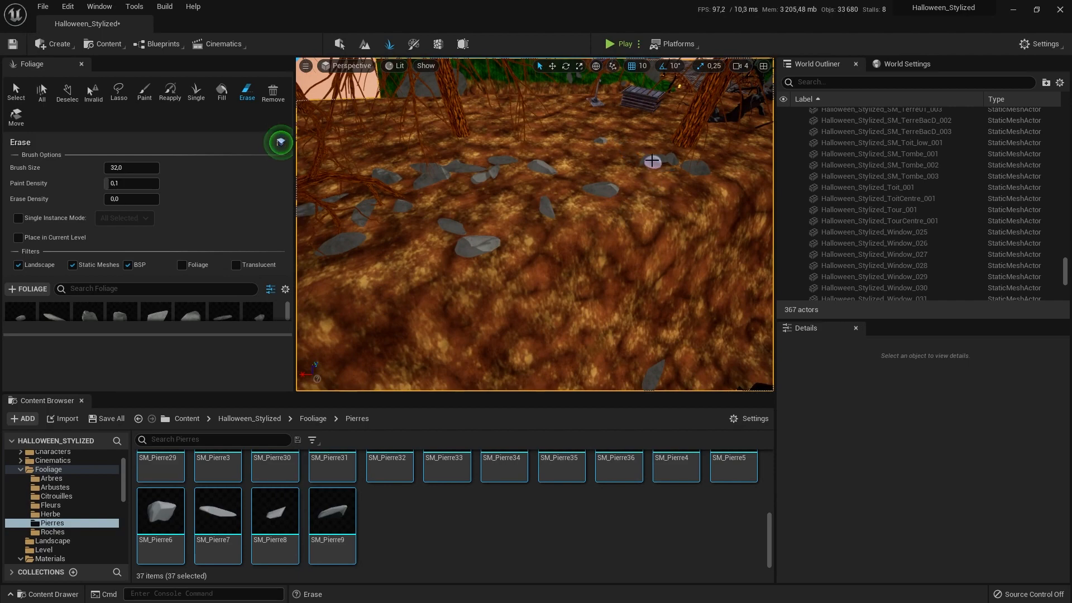
right_click_drag(589, 164, 547, 169)
left_click(520, 152)
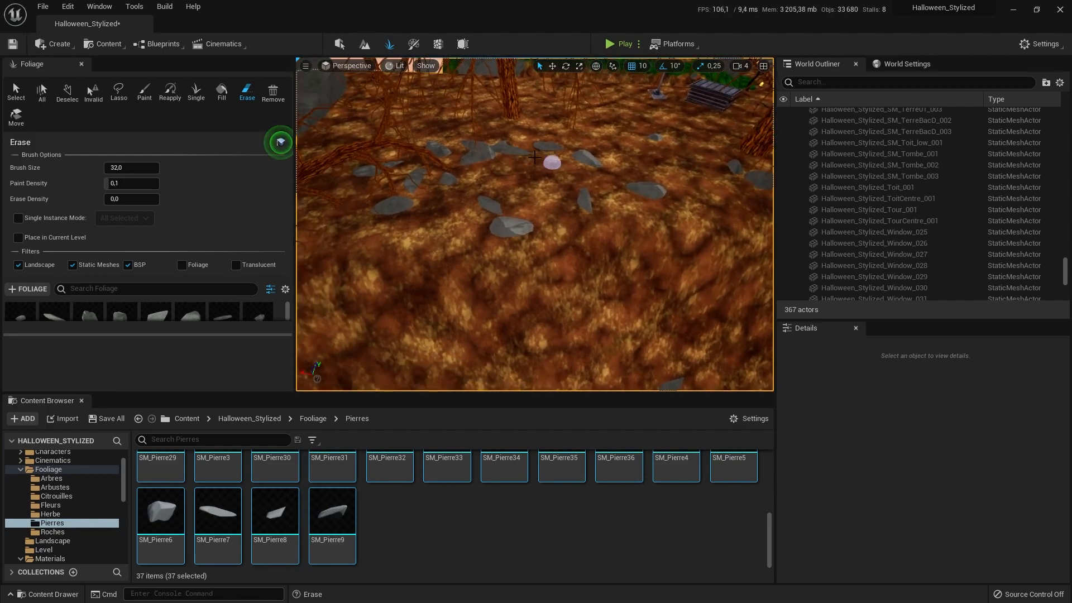
right_click_drag(439, 168, 307, 216)
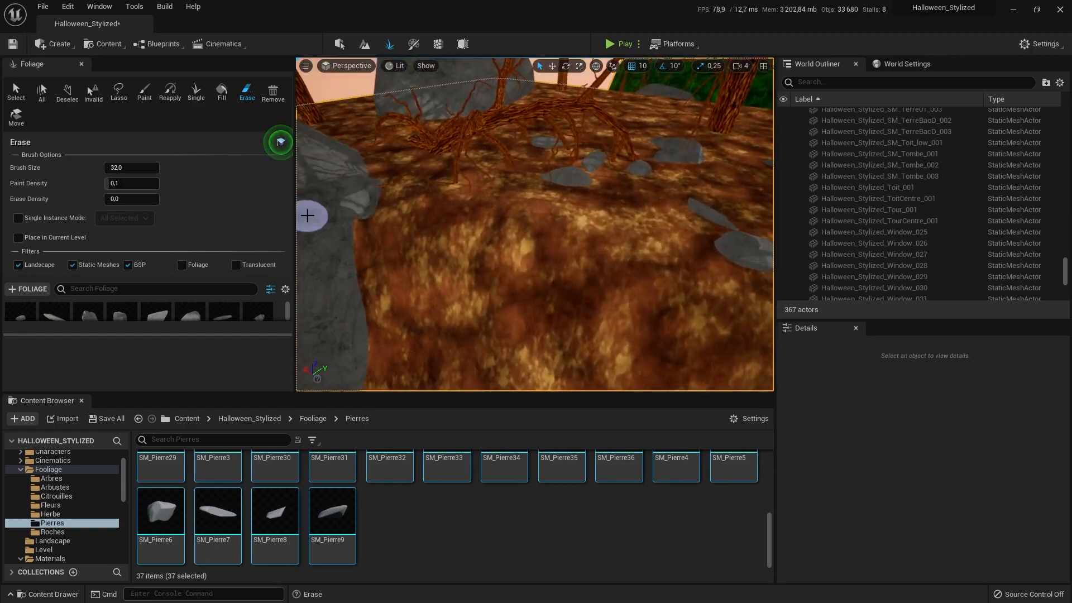
right_click_drag(366, 189, 525, 196)
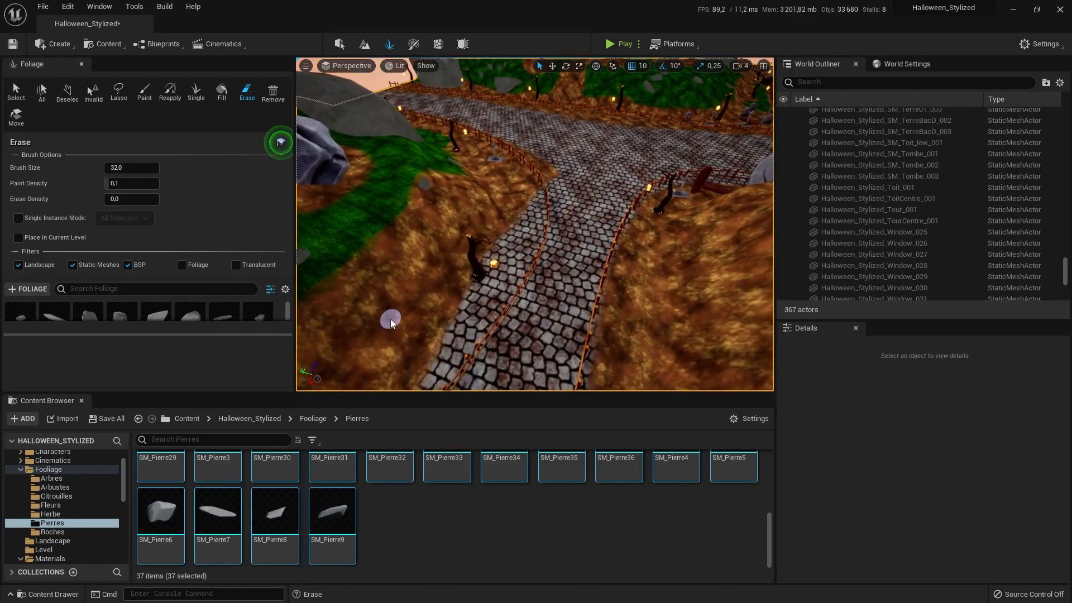
Open the SM_Herbe mesh from the Herbe folder, examine the grass model, and close its editor
left_click(50, 513)
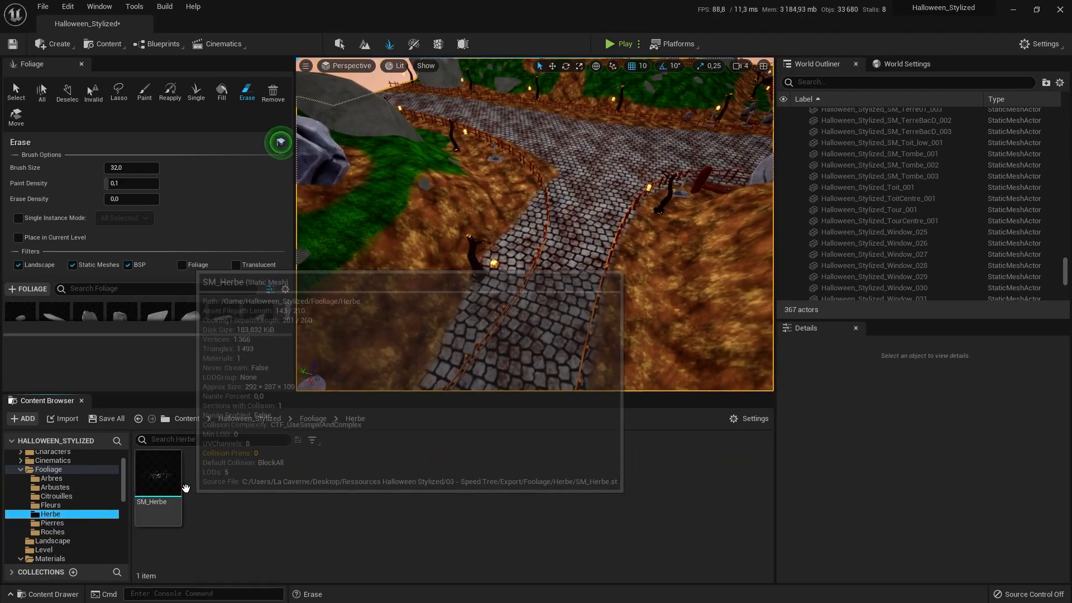
double_click(159, 483)
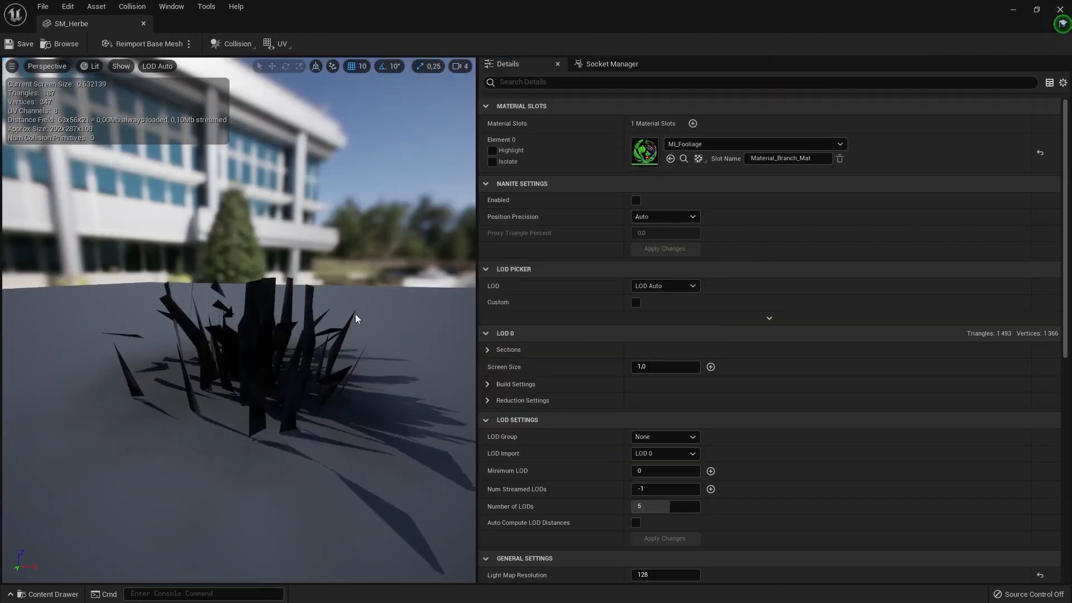
right_click_drag(342, 379, 343, 394)
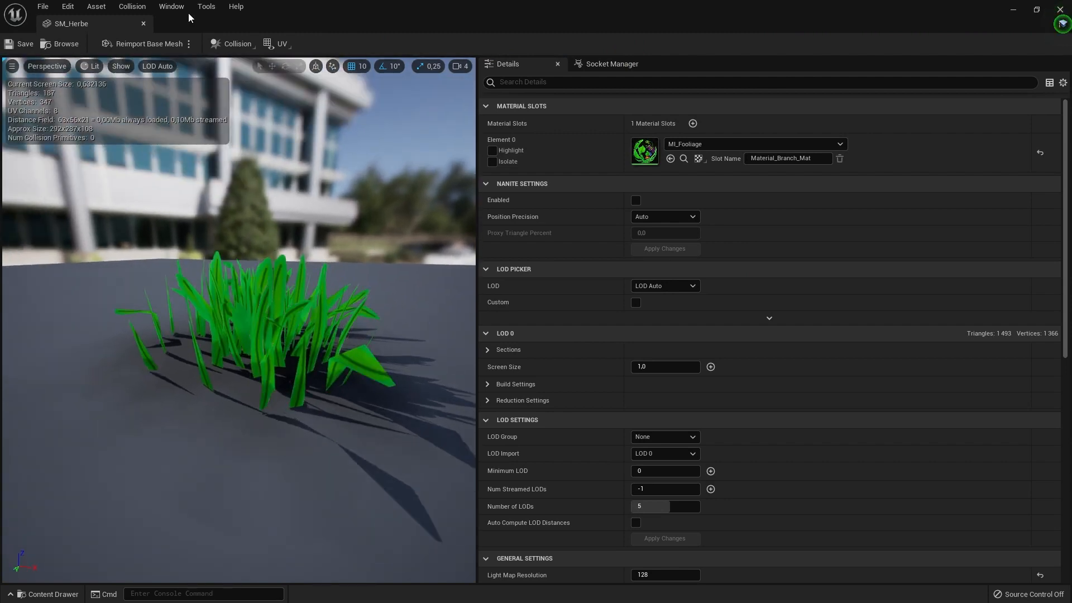
left_click(143, 23)
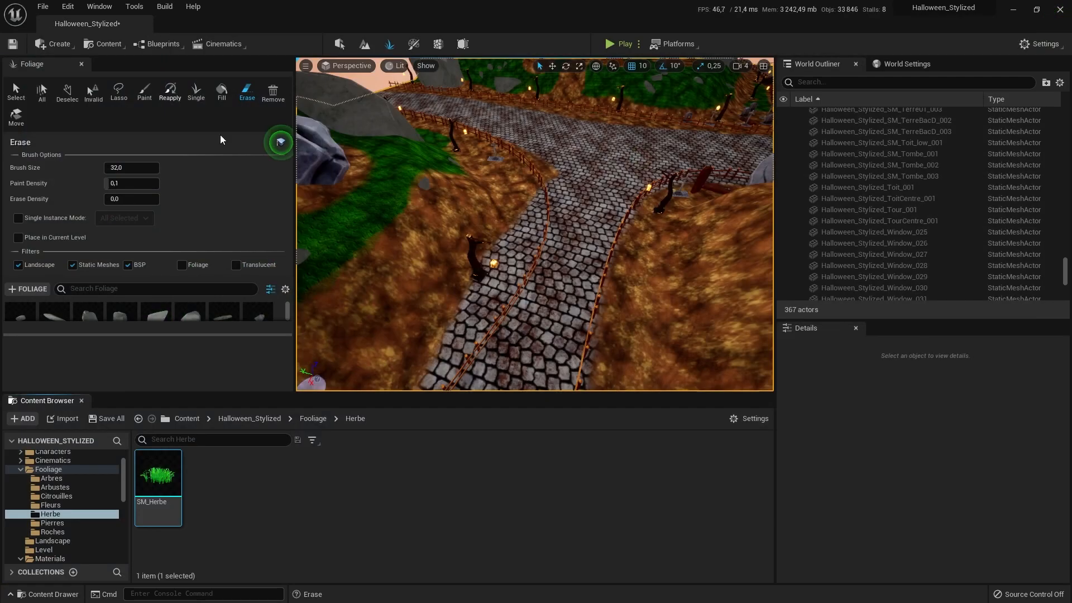
Add the SM_Herbe mesh to the foliage types without saving a foliage type asset for SM_Pierre
right_click_drag(439, 278, 306, 284)
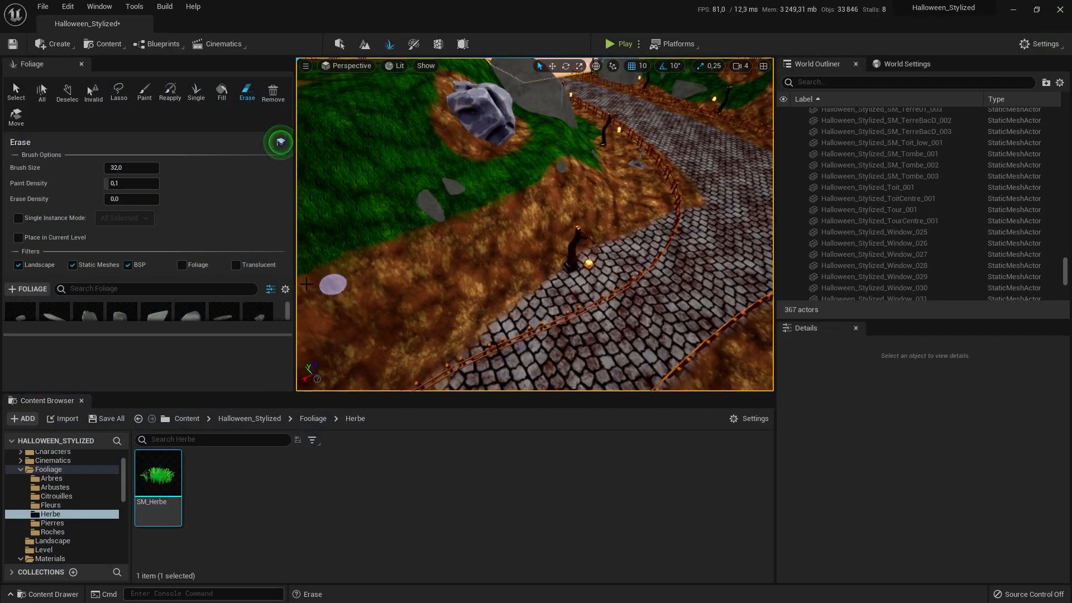
left_click_drag(158, 475, 151, 329)
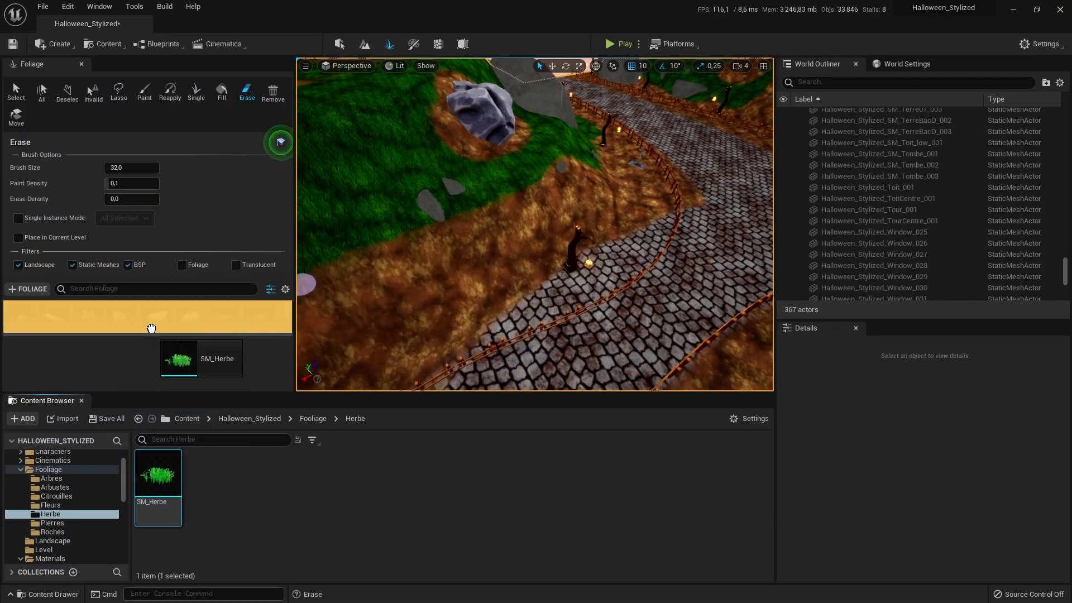
left_click(62, 310)
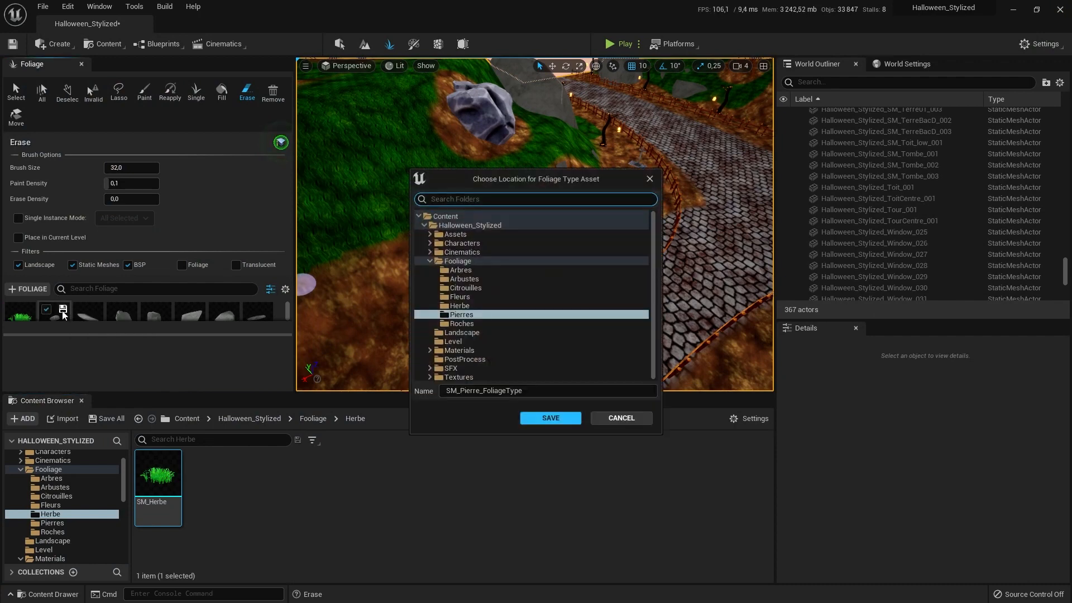
left_click(619, 418)
Select all 37 stone foliage types and deactivate them for painting, keeping SM_Herbe active
left_click(62, 316)
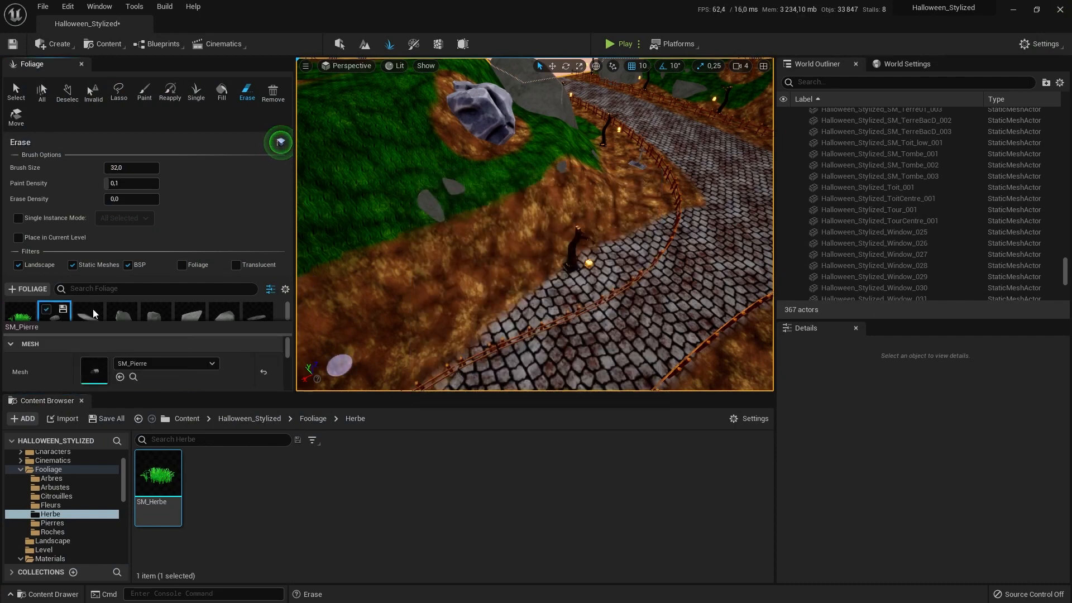
scroll(238, 311, "down", 1)
scroll(210, 317, "up", 1)
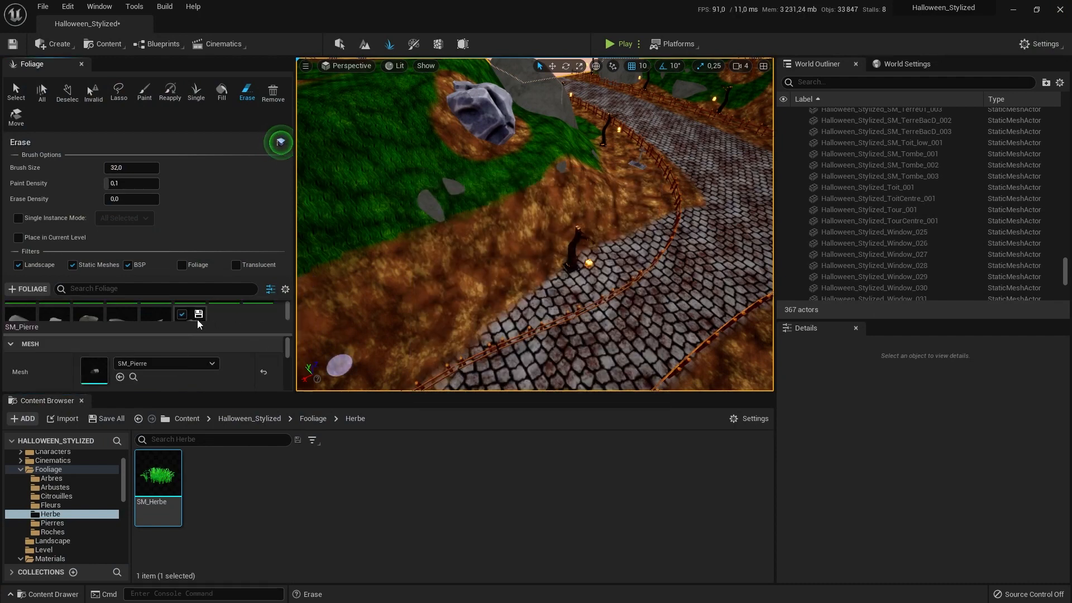
key("ctrl+a")
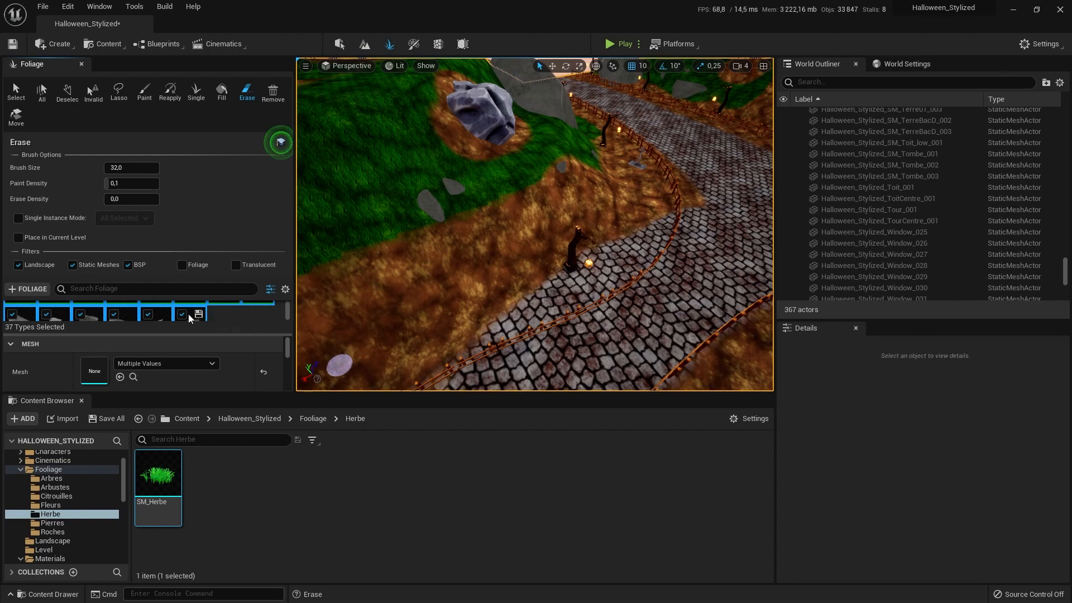
scroll(187, 314, "up", 1)
scroll(215, 313, "up", 1)
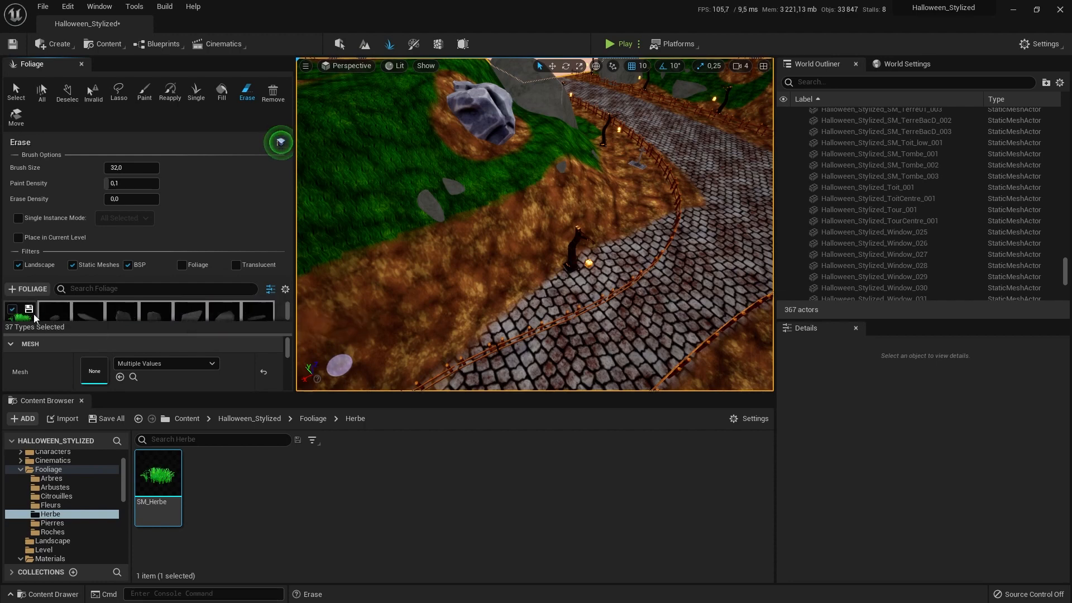
Select only the SM_Herbe foliage type, show its painting settings, and set the brush's paint density to 1.0
left_click(30, 310)
left_click(650, 418)
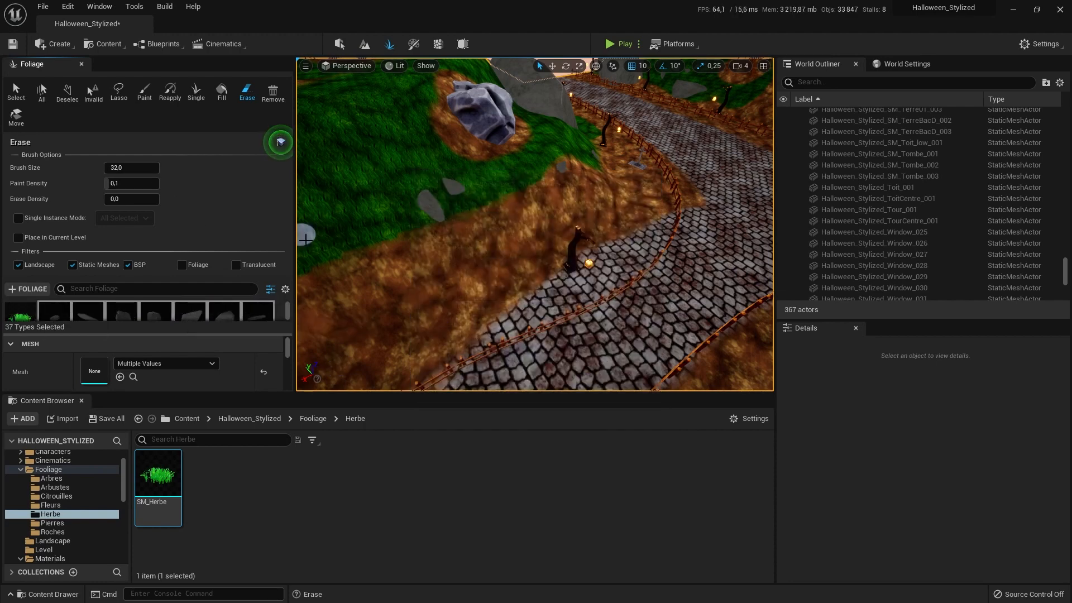
left_click(30, 323)
scroll(132, 356, "down", 1)
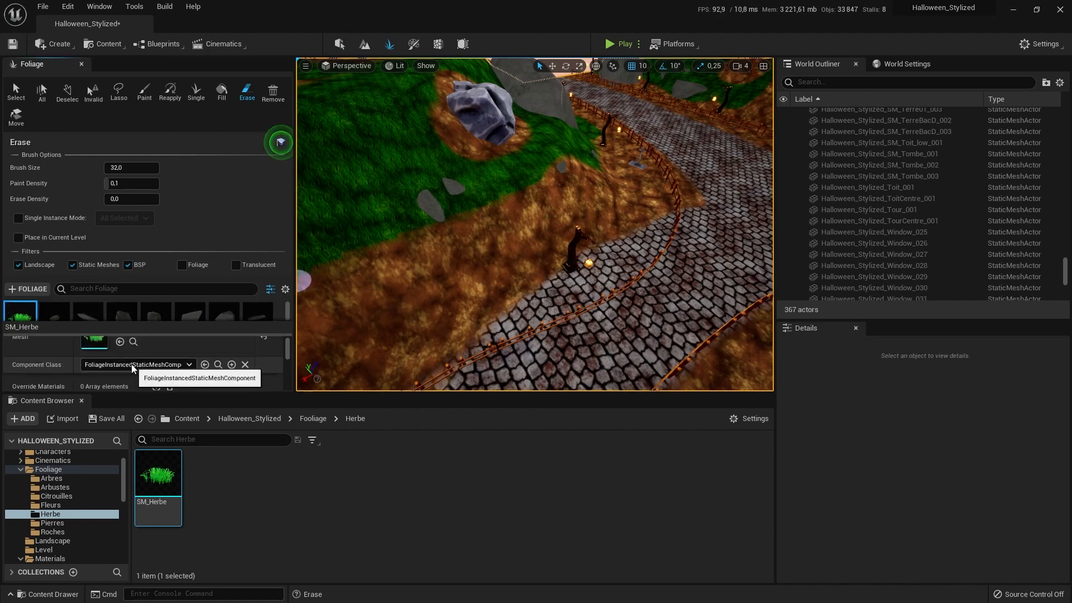
scroll(132, 366, "down", 4)
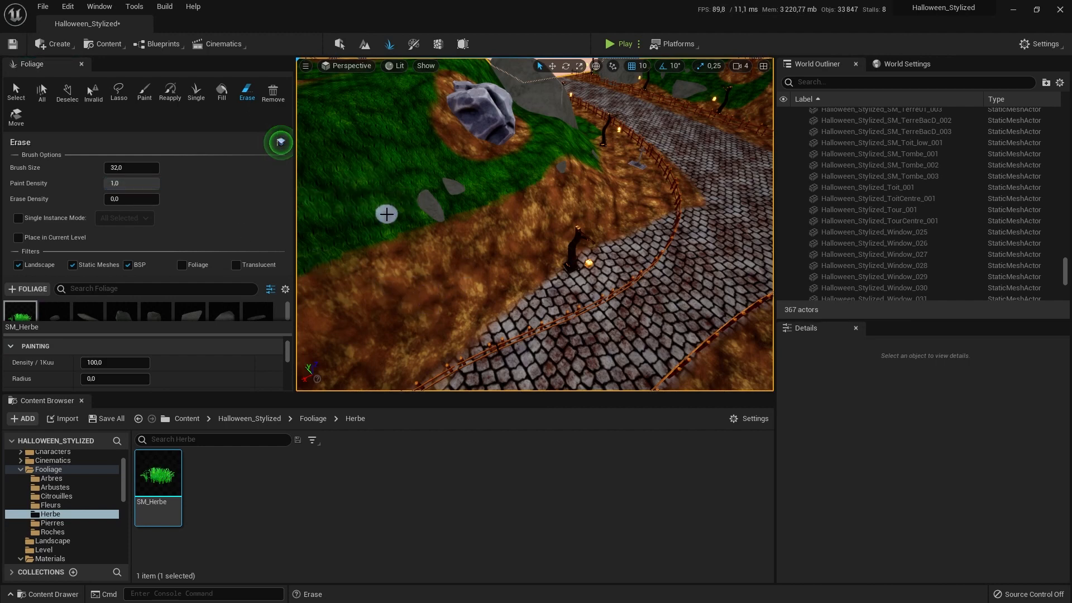
Switch to the Paint tool, try SM_Herbe strokes on the hillside above the cobblestone path, and undo them
left_click(144, 91)
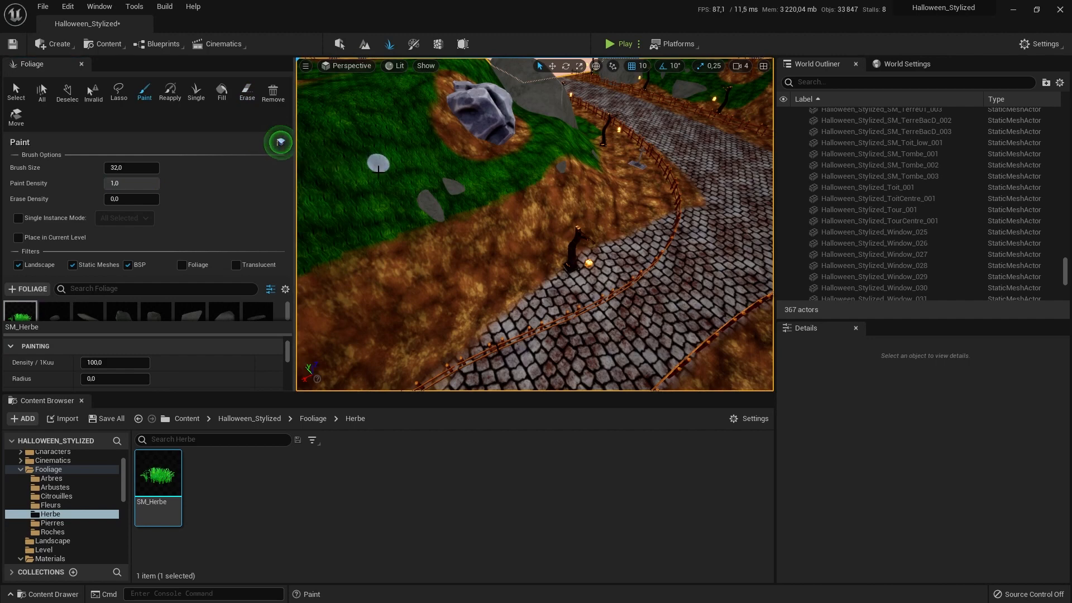
left_click(380, 223)
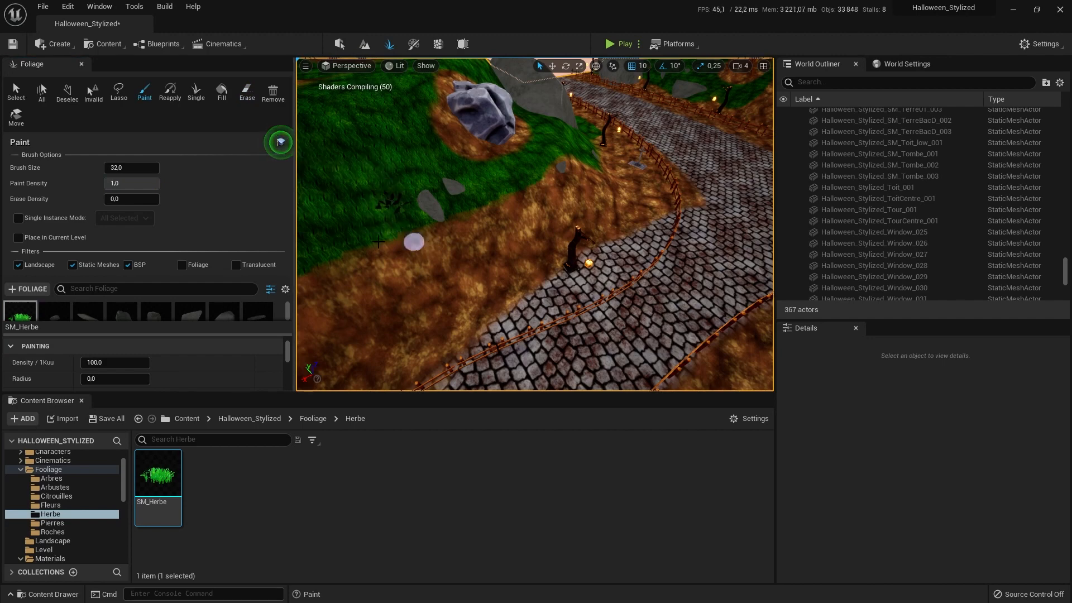
left_click_drag(405, 343, 472, 295)
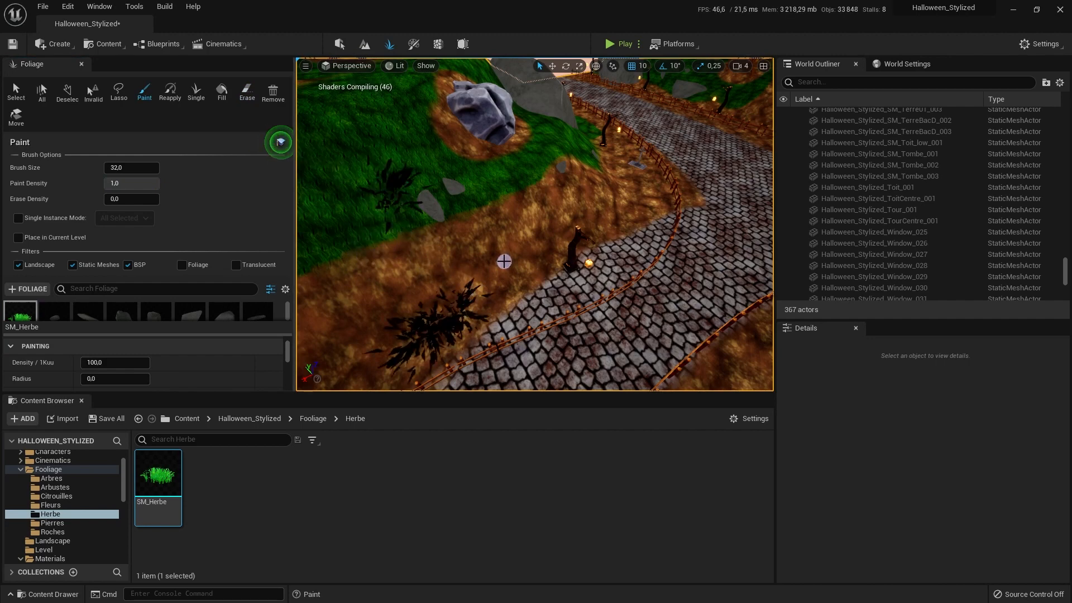
mouse_move(503, 262)
right_mouse_down()
mouse_move(413, 257)
mouse_move(402, 274)
mouse_move(377, 226)
mouse_move(502, 259)
right_mouse_up()
key("ctrl+z")
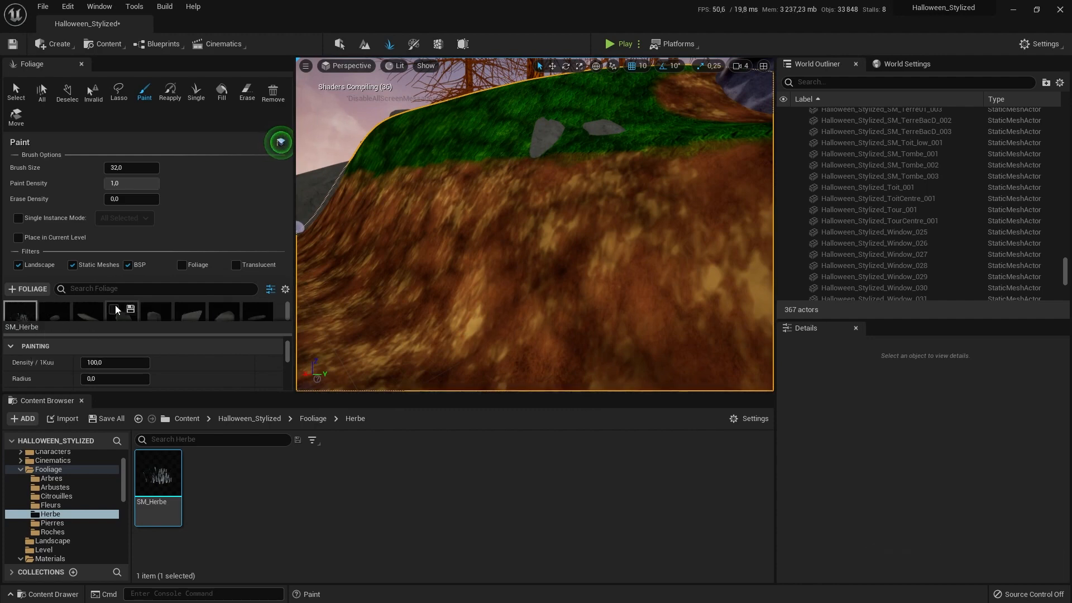
Set SM_Herbe's uniform Scale X range to a minimum of 0.2 and a maximum of 0.3
scroll(116, 305, "down", 3)
scroll(129, 305, "down", 2)
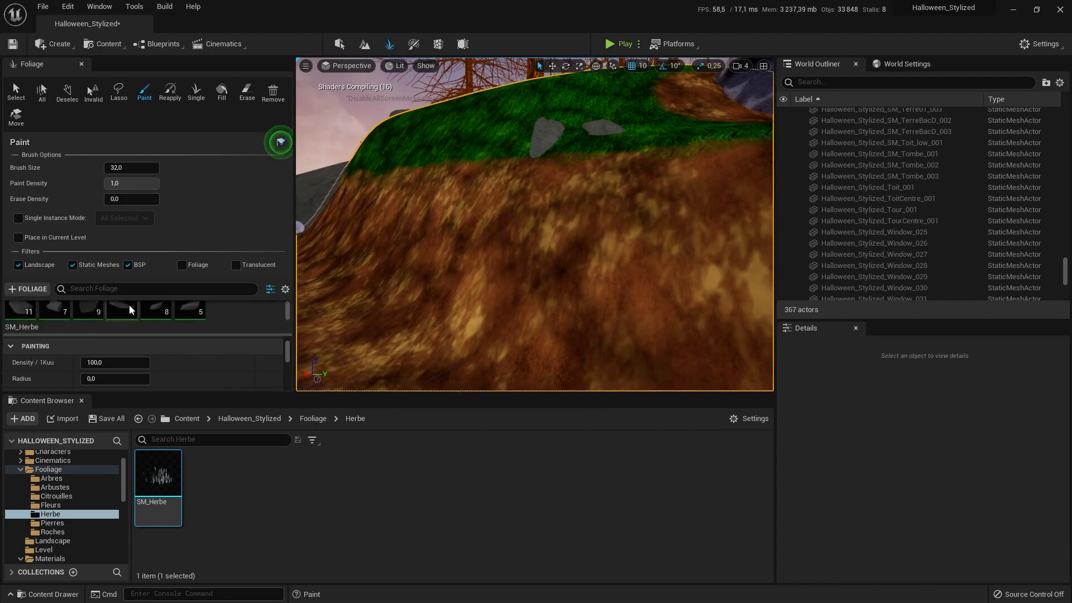
scroll(129, 304, "up", 1)
scroll(143, 349, "down", 1)
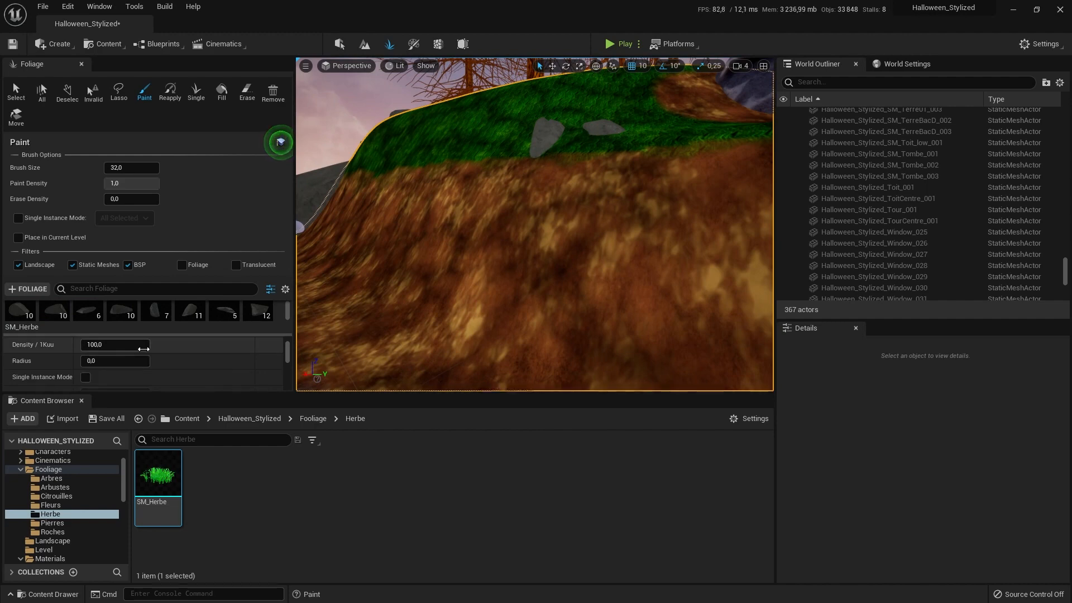
scroll(134, 350, "down", 1)
scroll(109, 350, "up", 1)
scroll(109, 355, "down", 1)
scroll(111, 357, "down", 1)
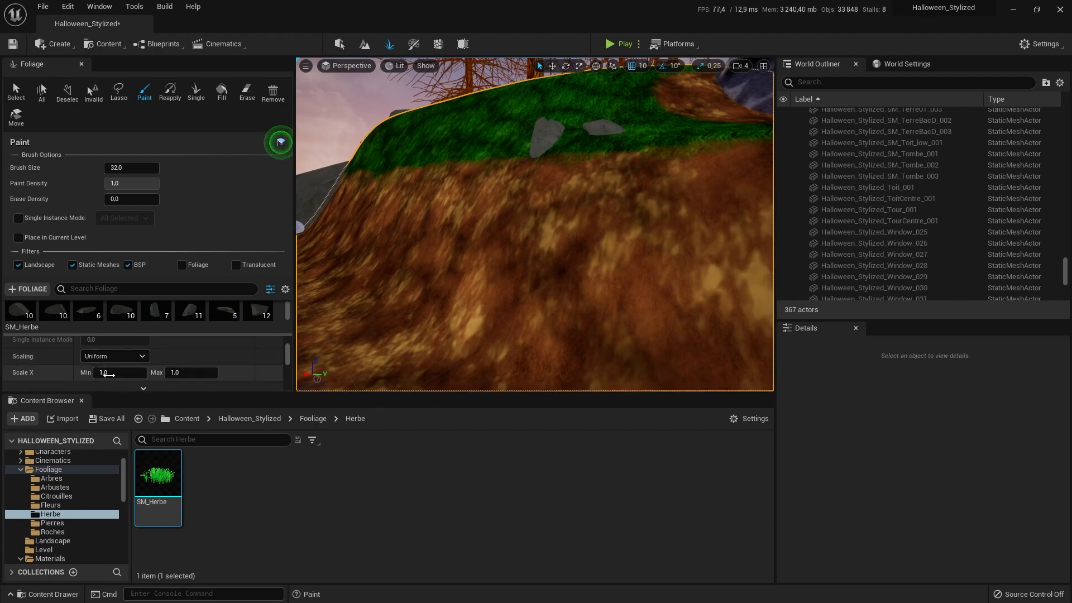
left_click(109, 374)
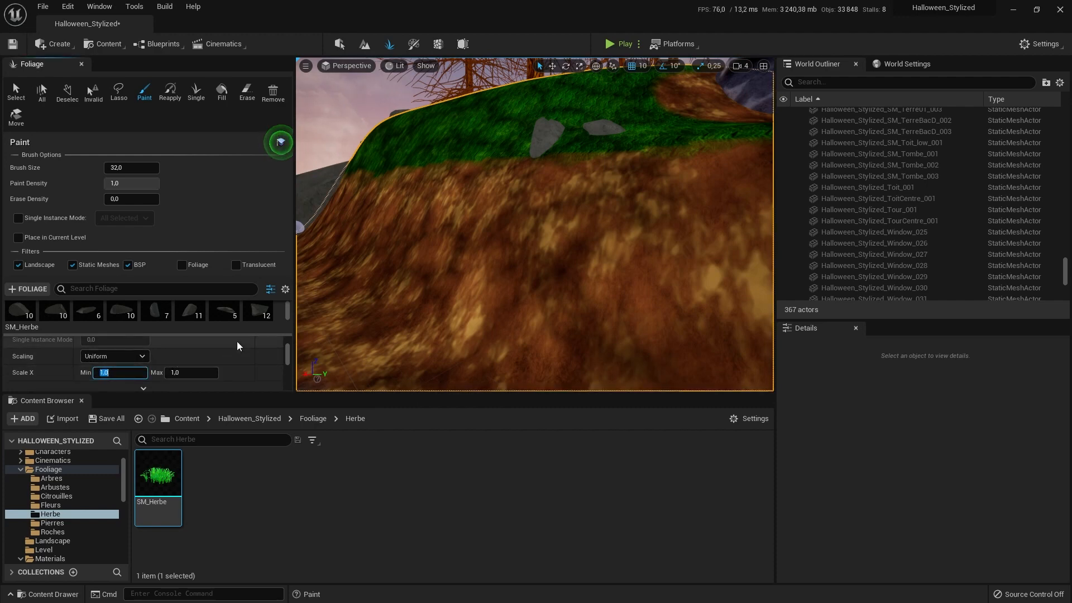
type("0.1")
key("BackSpace")
type("2")
key("Return")
left_click(192, 373)
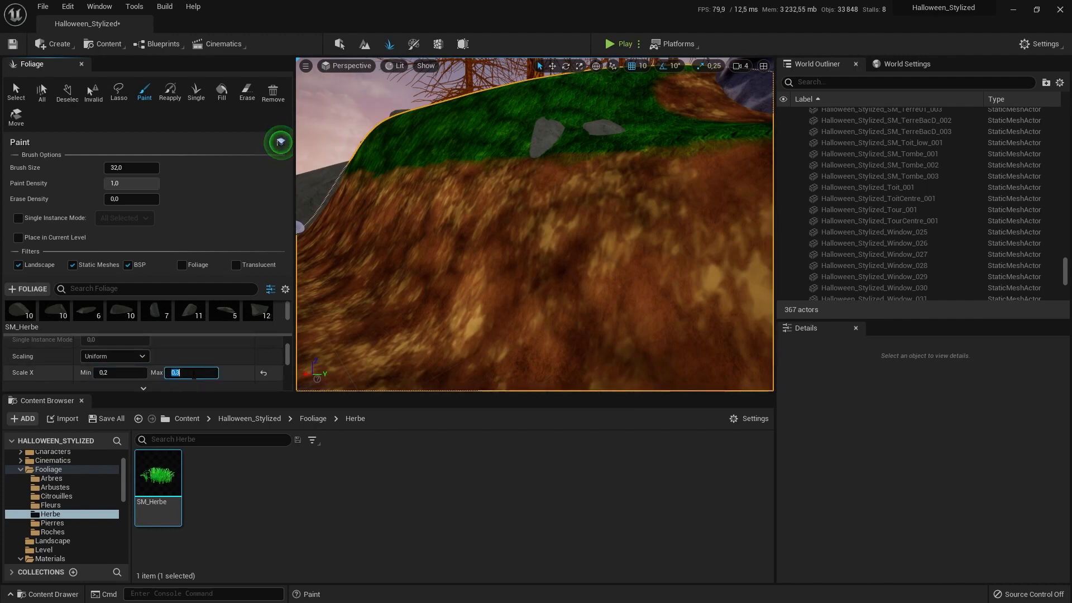
Try painting several SM_Herbe tufts at the new scale on the brown slope and undo the strokes
left_click(371, 323)
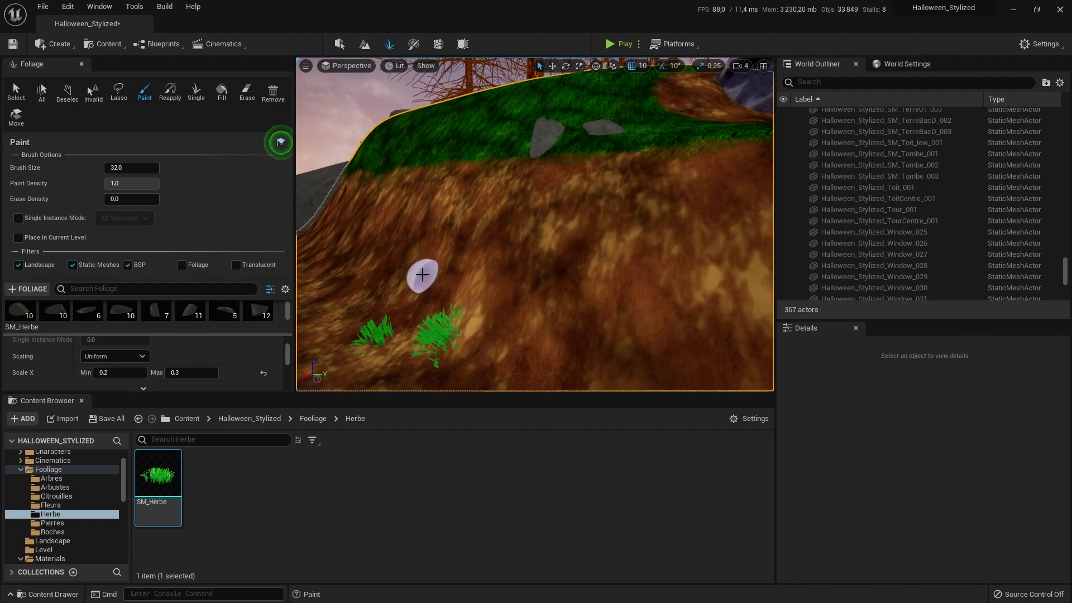
left_click(377, 294)
left_click(344, 270)
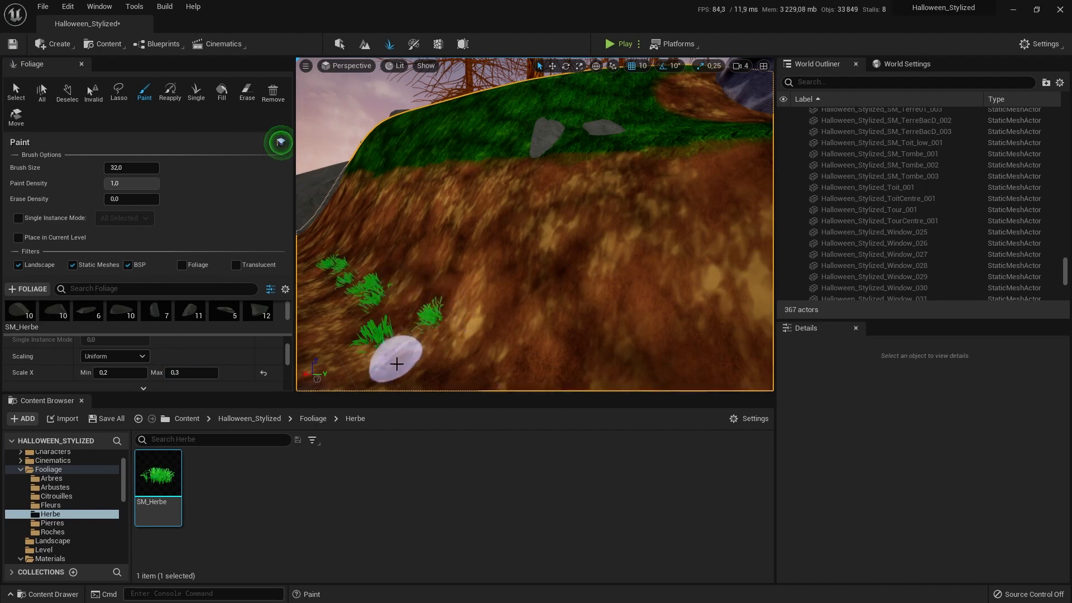
left_click(393, 335)
left_click(425, 329)
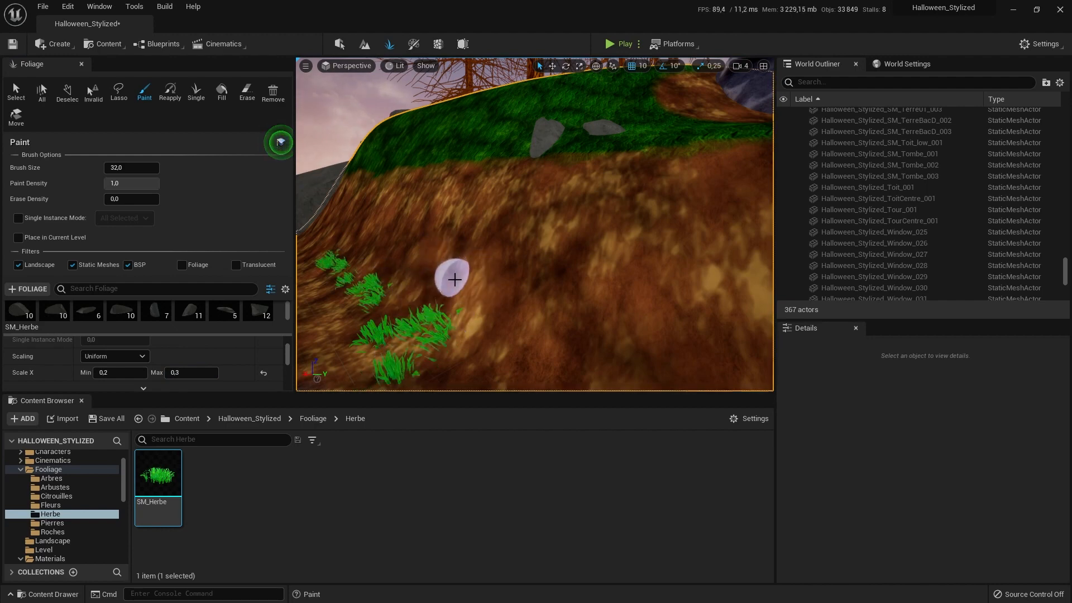
key("ctrl+z")
key("ctrl+z")
key("ctrl+z")
key("ctrl+z")
key("ctrl+z")
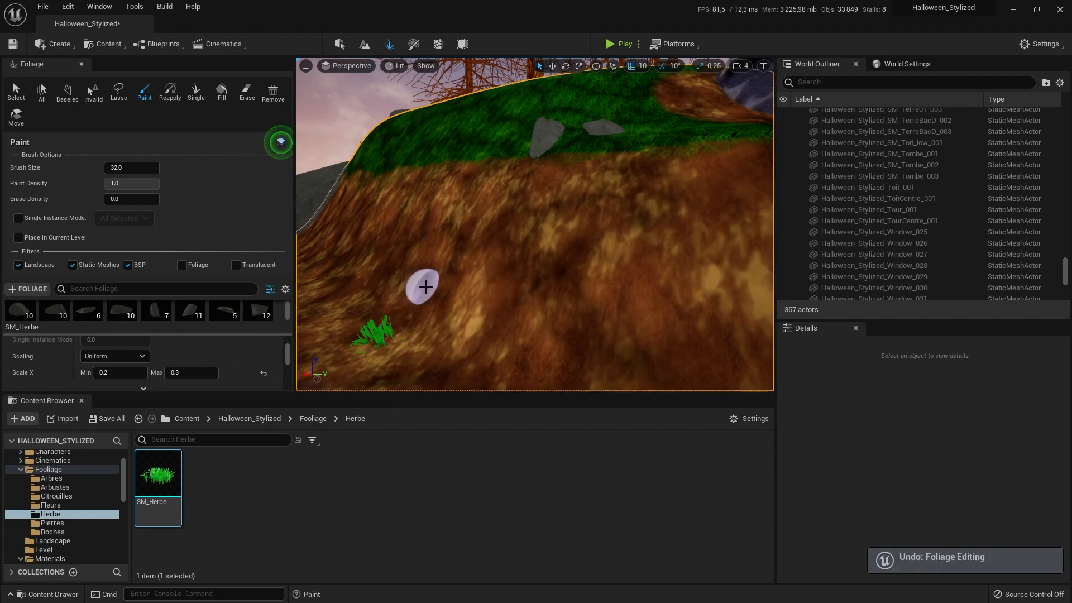
Try painting SM_Herbe with Align to Normal disabled, and undo both the strokes and the setting change
scroll(133, 351, "down", 4)
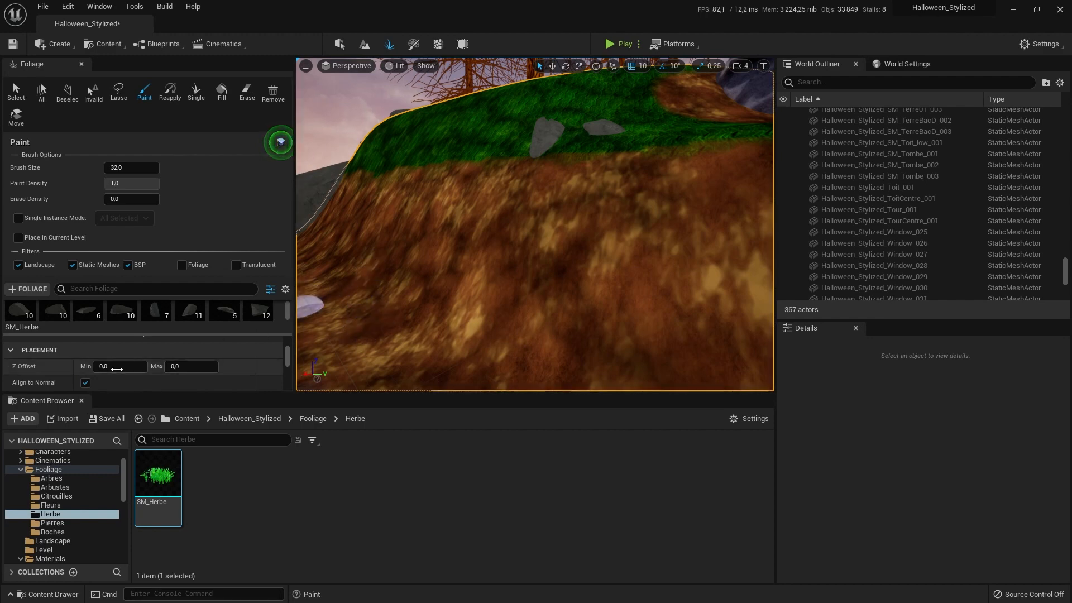
scroll(112, 370, "down", 1)
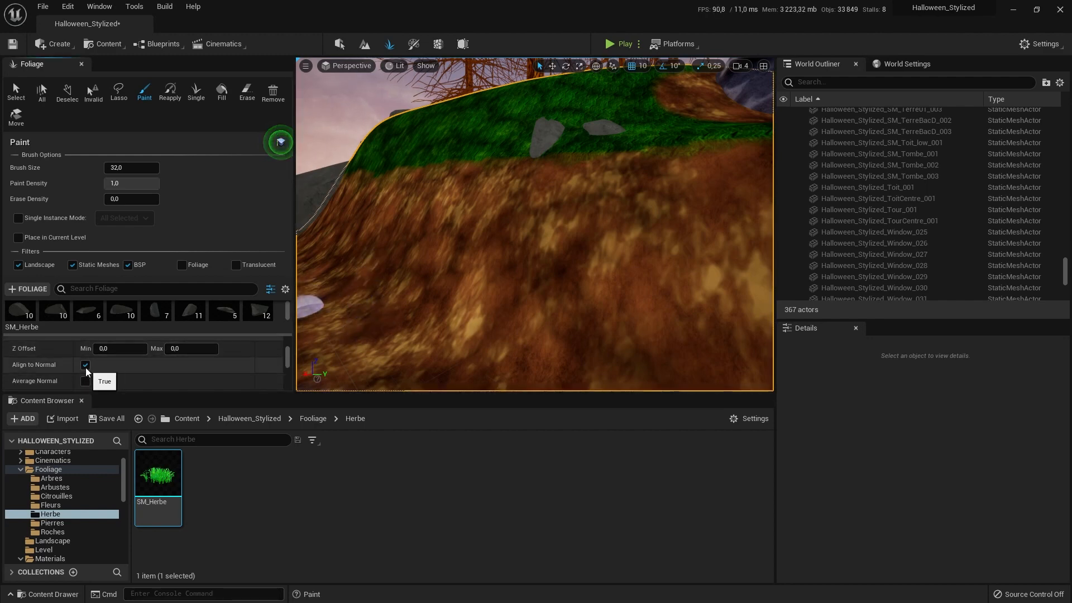
left_click(85, 365)
left_click(371, 353)
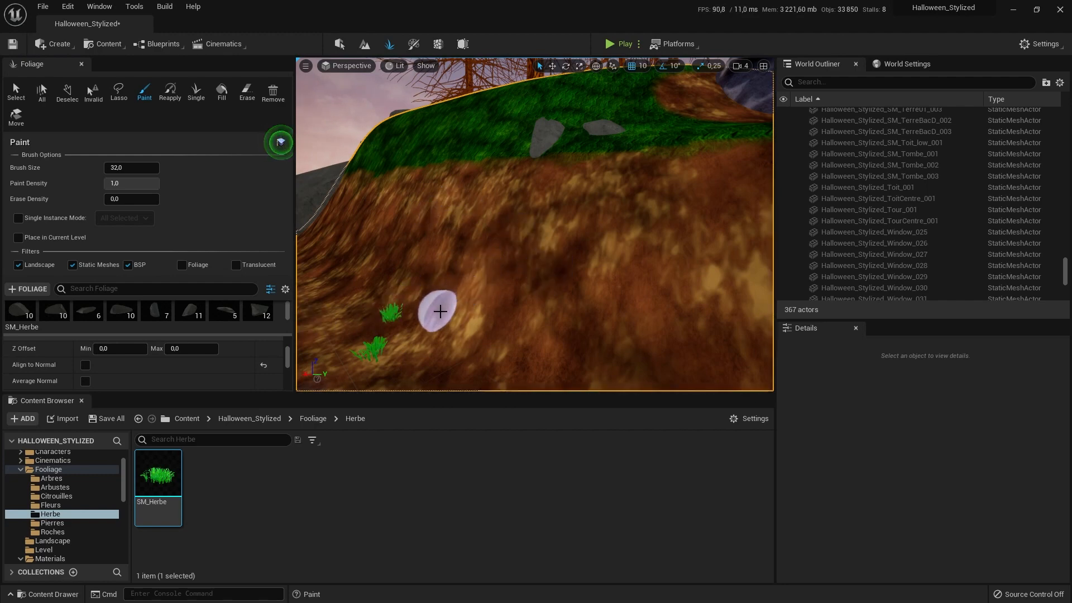
key("ctrl+z")
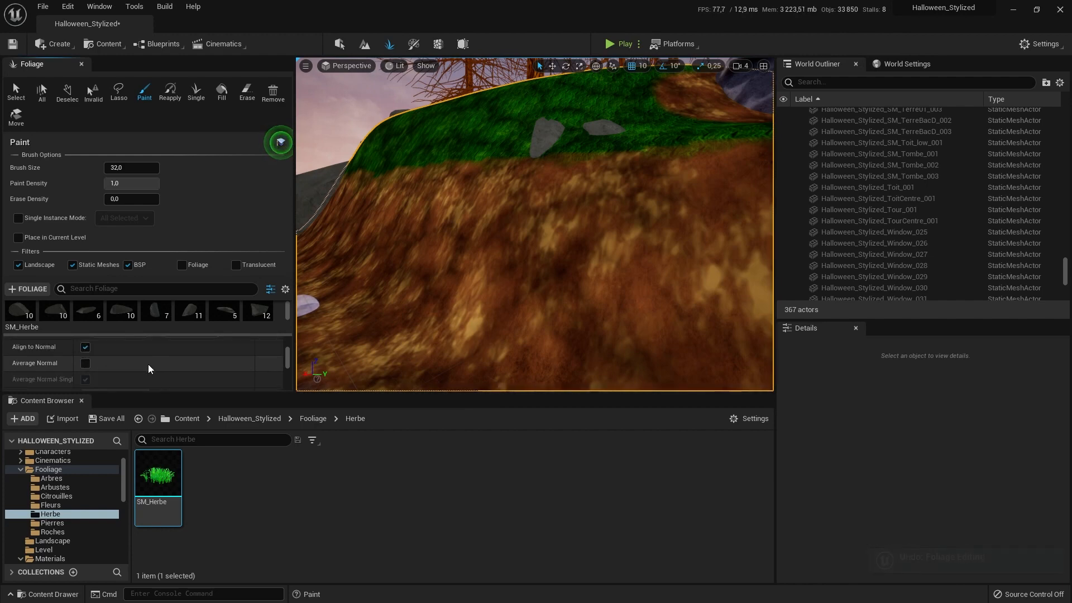
Set the maximum Ground Slope Angle of SM_Herbe to 89
scroll(147, 363, "down", 2)
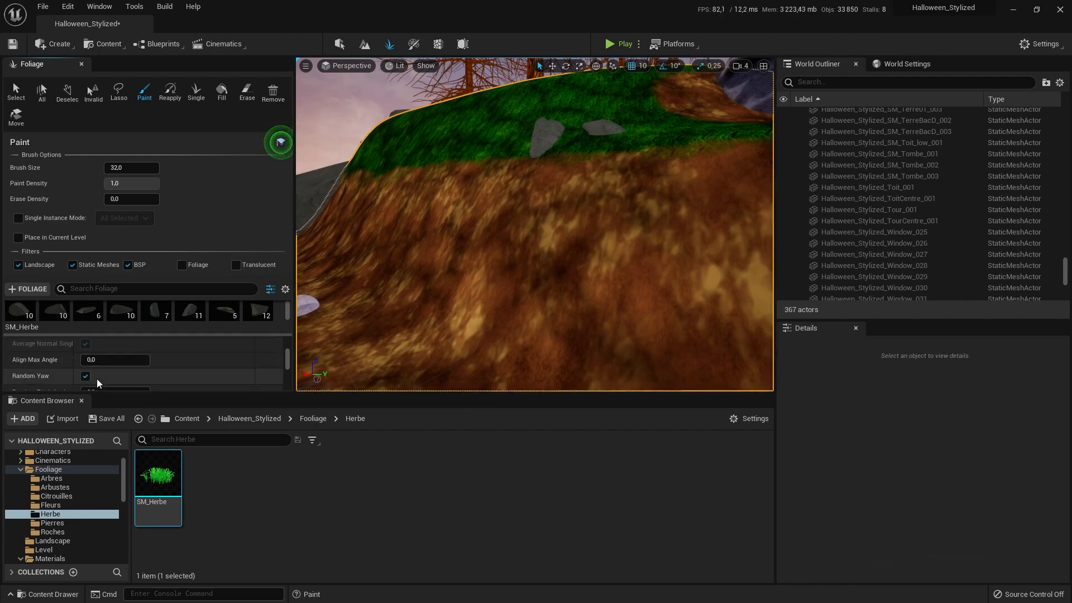
scroll(96, 379, "down", 2)
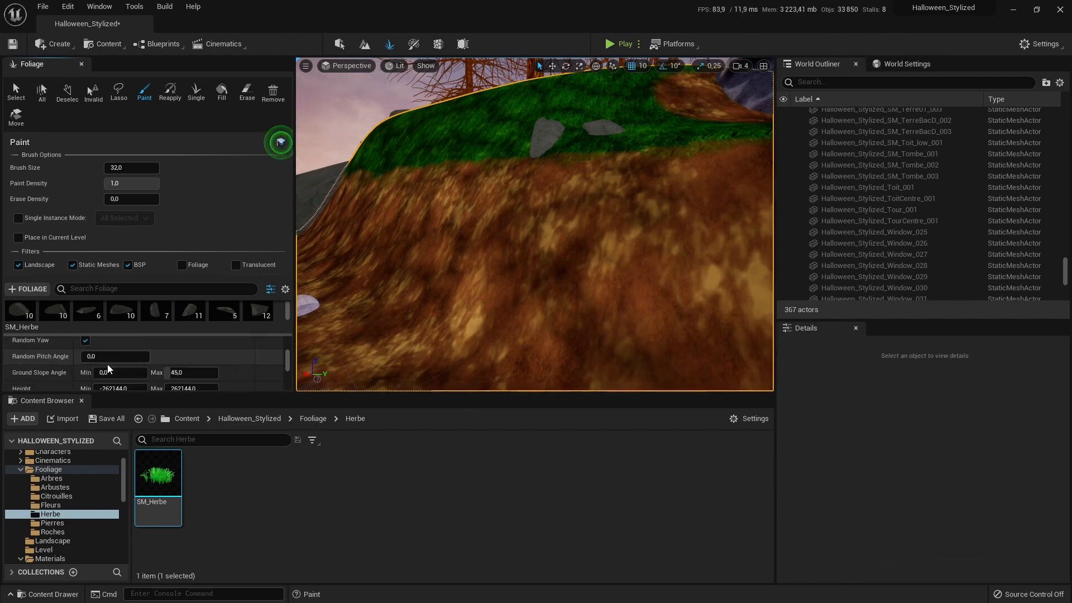
scroll(108, 364, "down", 1)
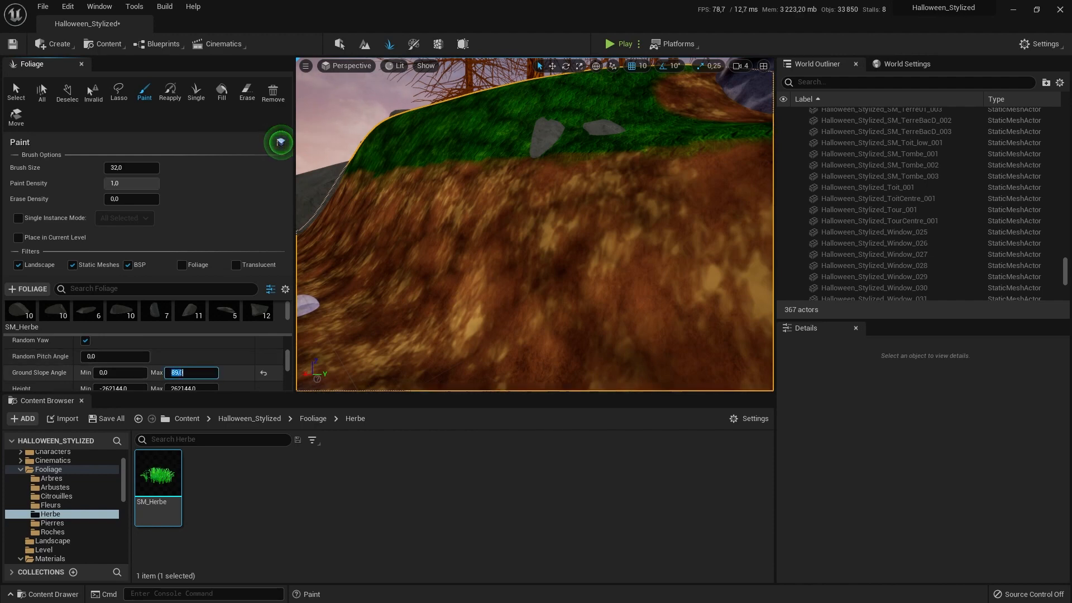
Try painting grass on the slope, repeat with the maximum Ground Slope Angle reset to its default, and undo these test edits
mouse_move(528, 259)
left_mouse_down()
mouse_move(440, 221)
mouse_move(460, 179)
mouse_move(563, 198)
mouse_move(441, 159)
mouse_move(471, 222)
mouse_move(463, 235)
left_mouse_up()
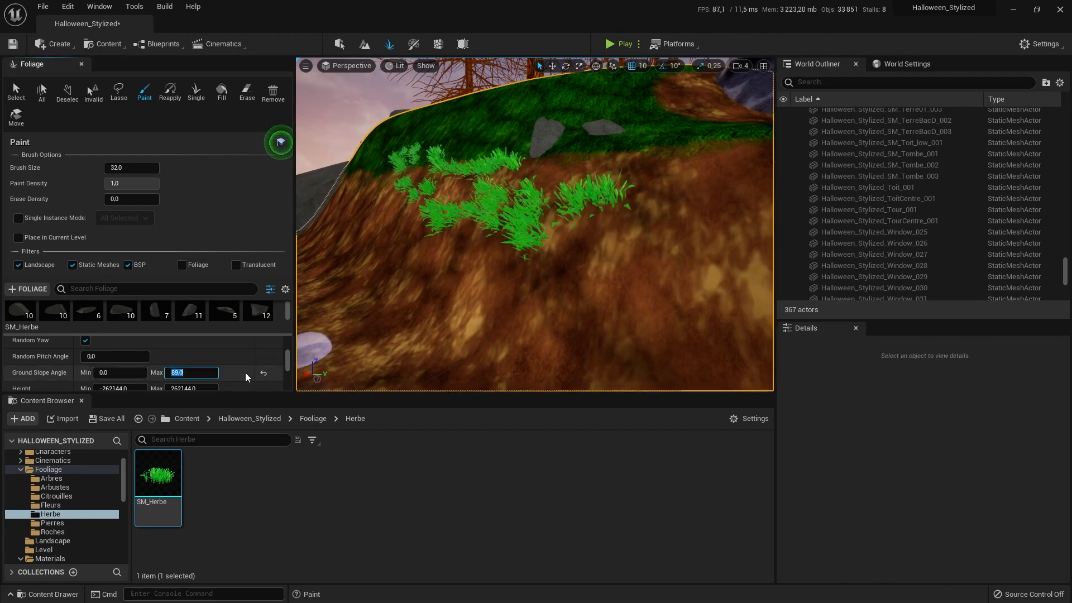
left_click(261, 373)
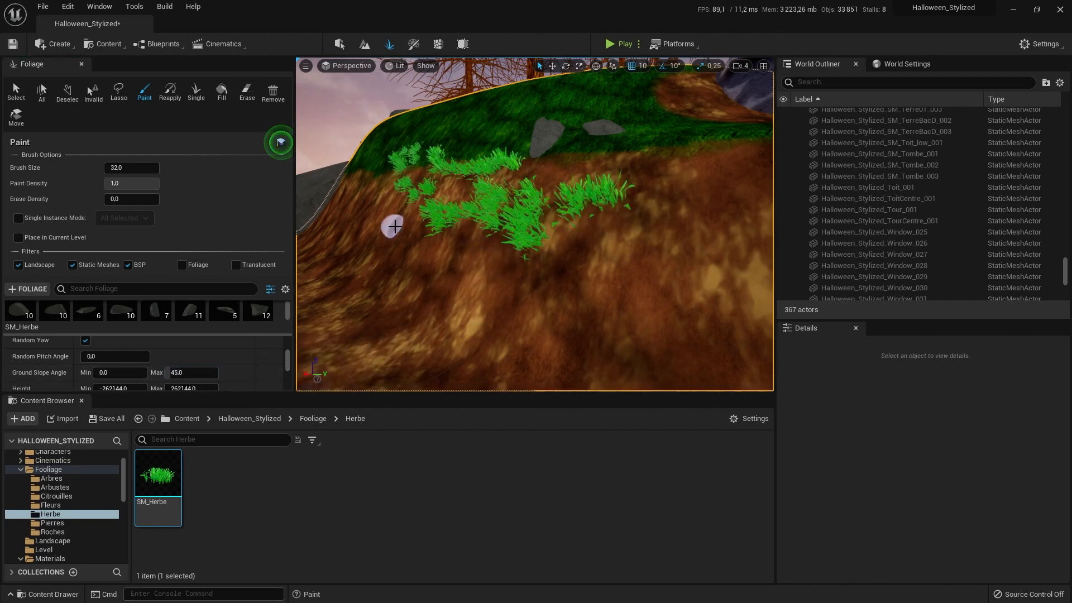
mouse_move(334, 316)
left_mouse_down()
mouse_move(349, 353)
mouse_move(383, 307)
mouse_move(447, 363)
mouse_move(376, 297)
mouse_move(486, 259)
left_mouse_up()
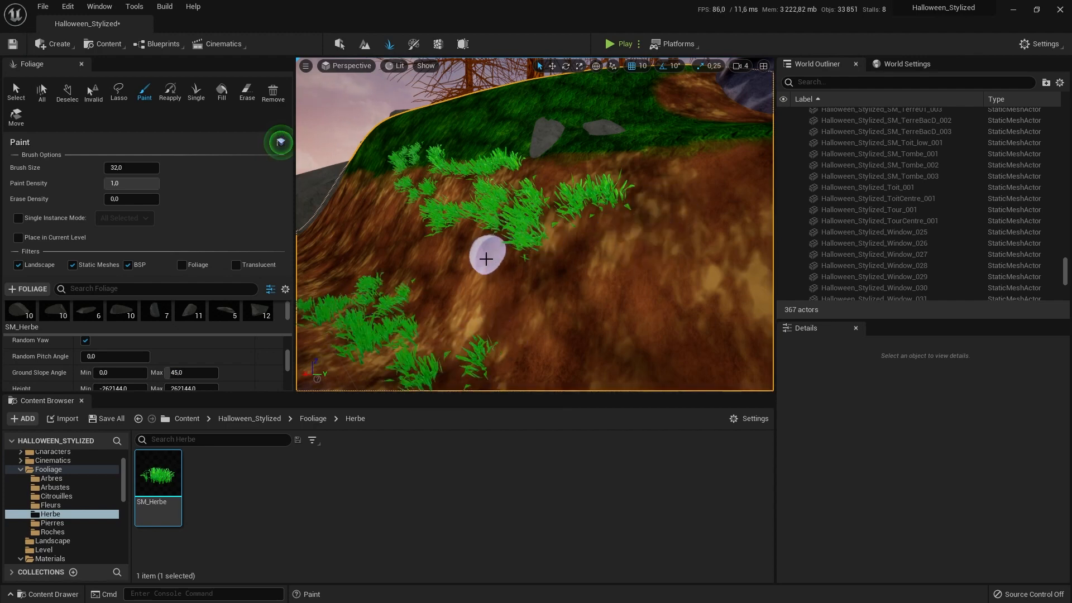
key("ctrl+z")
key("ctrl+z")
key("ctrl+z")
key("ctrl+z")
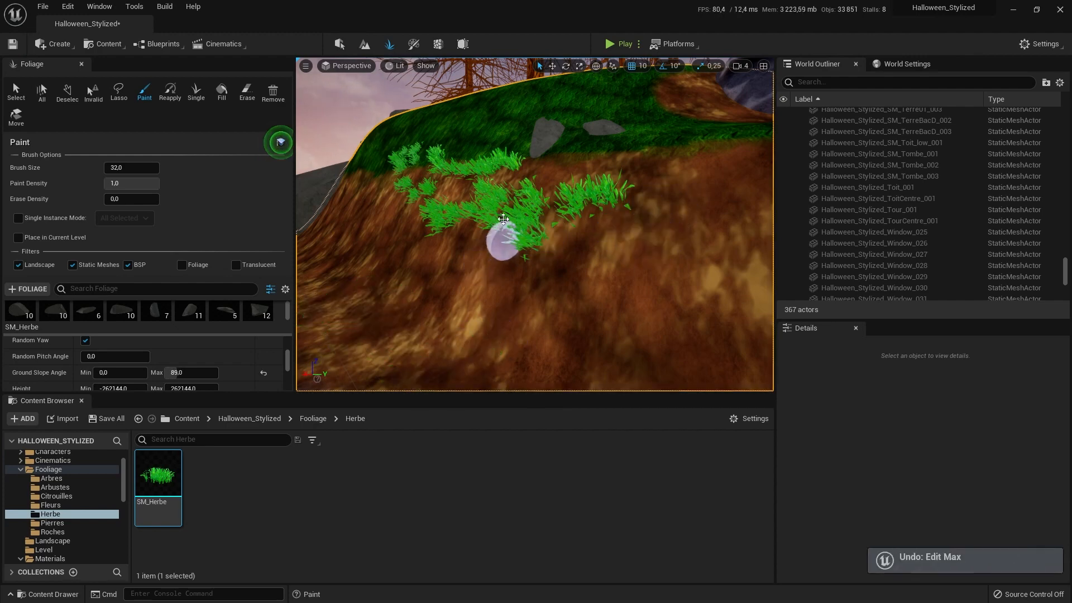
Paint SM_Herbe grass on the steep brown slope, set the brush size to 64, and add more tufts around it
left_click(180, 373)
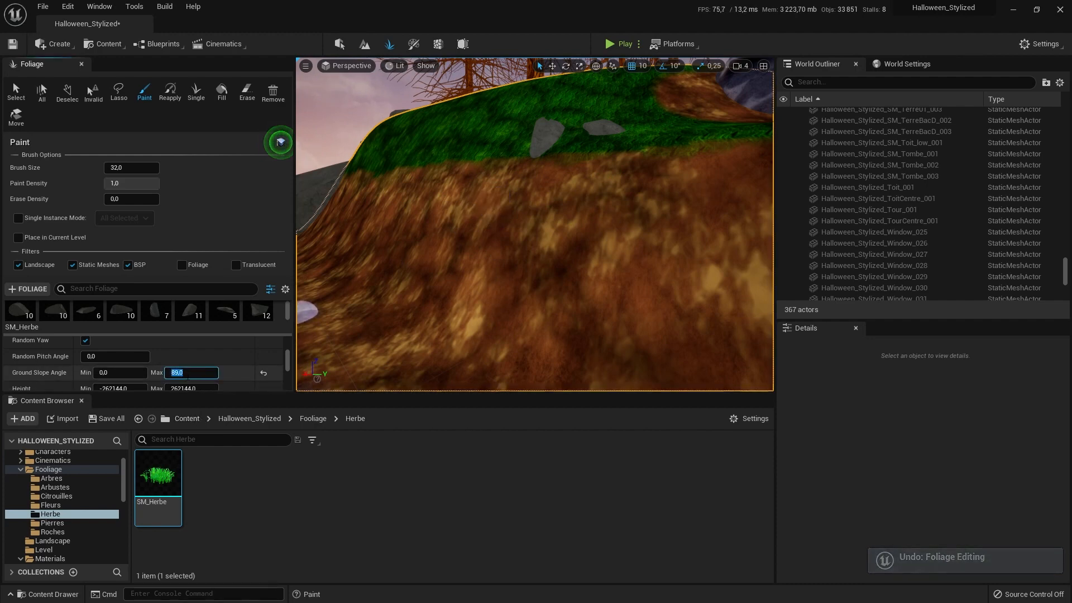
mouse_move(424, 263)
left_mouse_down()
mouse_move(495, 240)
mouse_move(495, 210)
mouse_move(430, 210)
mouse_move(500, 220)
mouse_move(426, 206)
mouse_move(469, 232)
mouse_move(364, 216)
left_mouse_up()
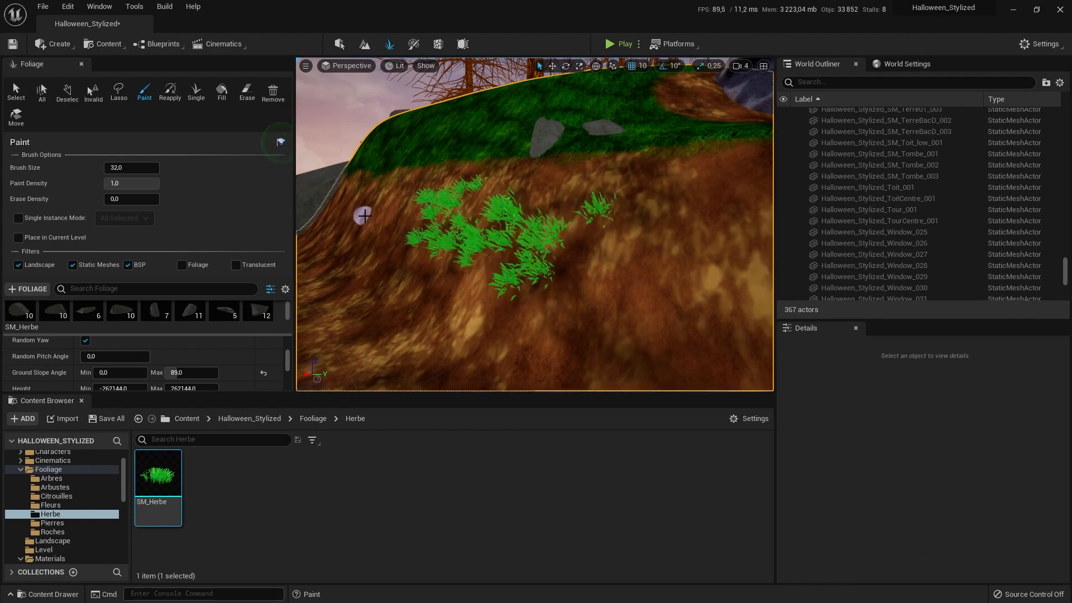
left_click(123, 167)
type("6")
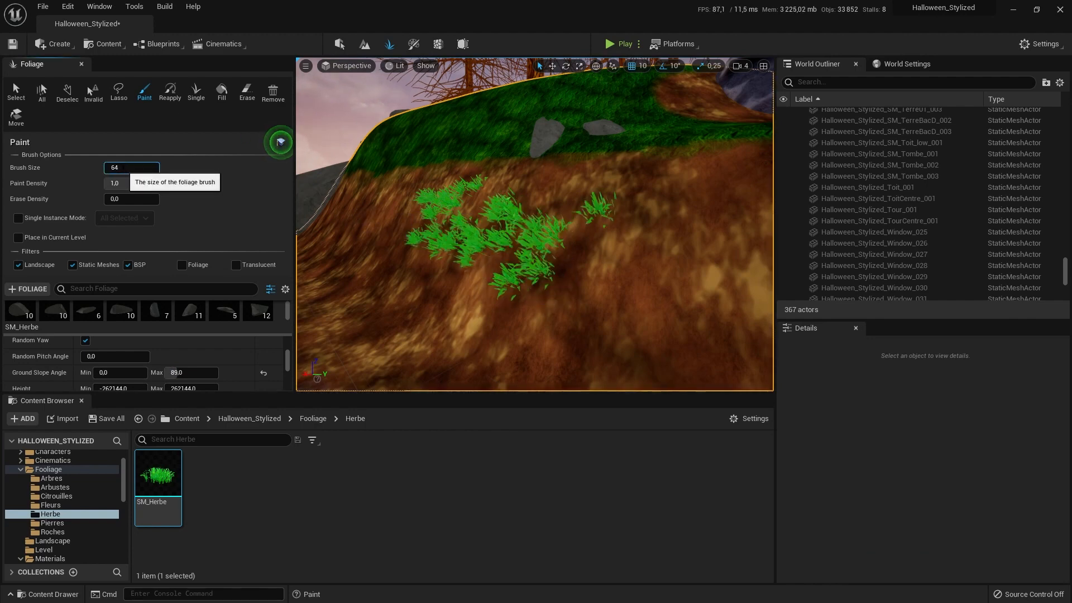
type("4")
key("Return")
mouse_move(367, 210)
left_mouse_down()
mouse_move(617, 268)
mouse_move(521, 192)
mouse_move(560, 234)
mouse_move(536, 179)
mouse_move(407, 163)
mouse_move(383, 227)
mouse_move(313, 240)
left_mouse_up()
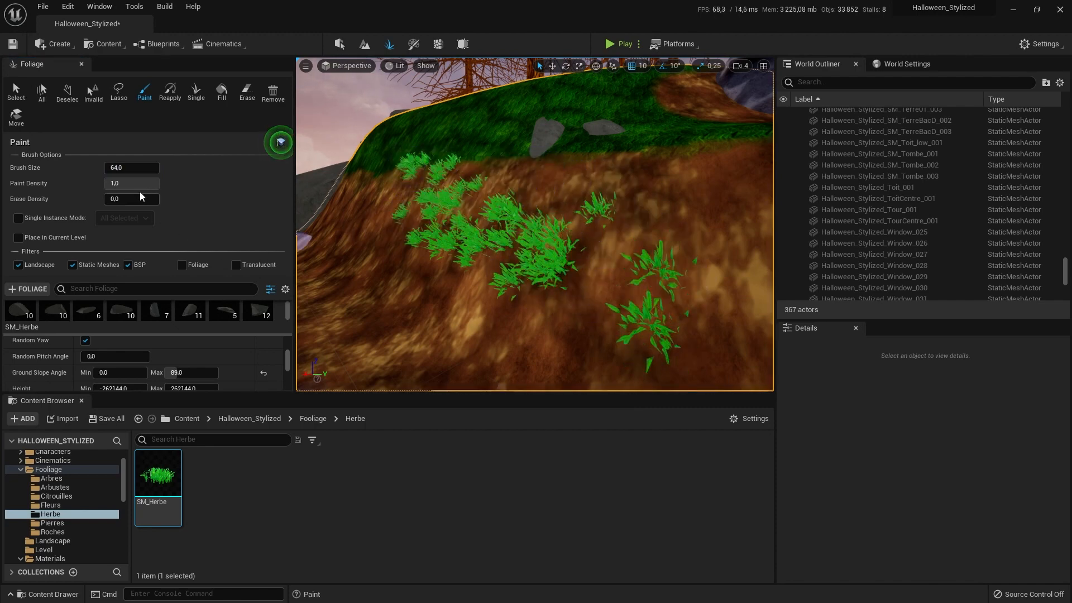
Set SM_Herbe's Density / 1Kuu to 200 and paint more grass on the lower part of the brown slope
scroll(118, 349, "up", 5)
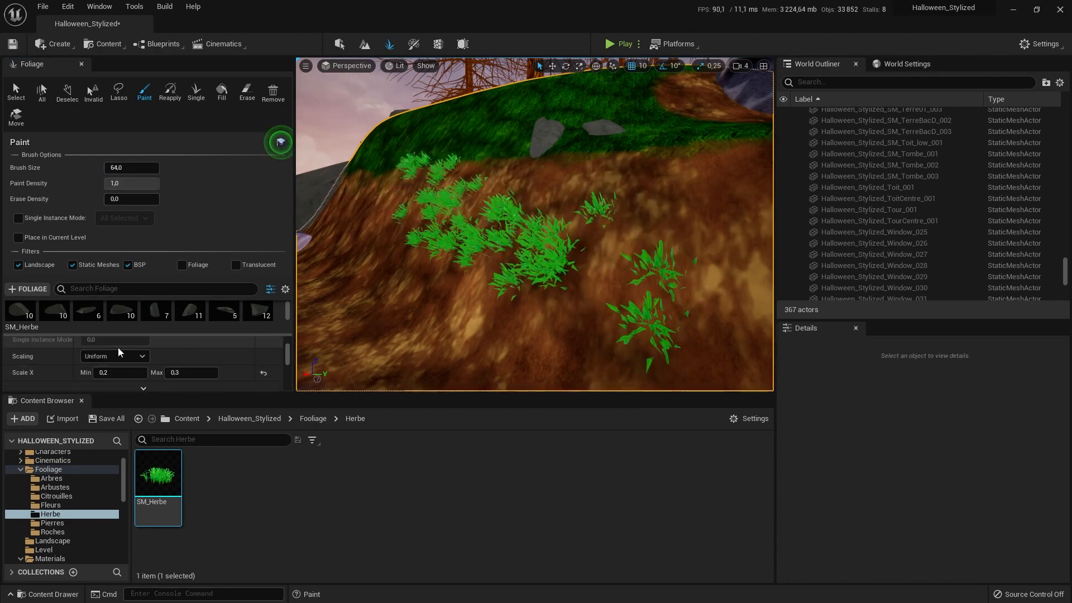
scroll(118, 347, "up", 3)
left_click(117, 375)
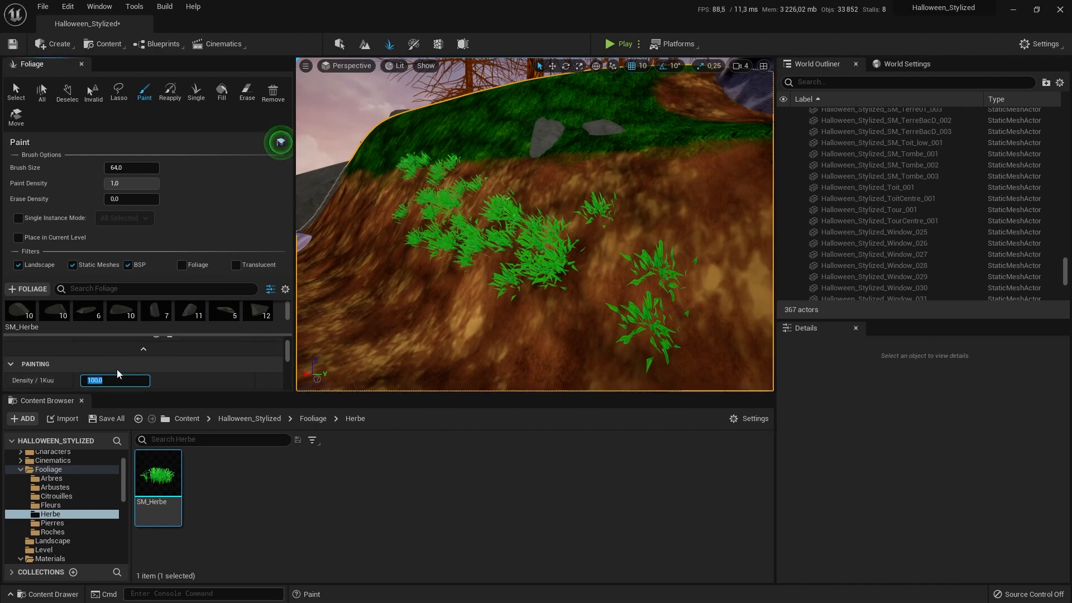
type("200")
mouse_move(514, 276)
left_mouse_down()
mouse_move(414, 311)
mouse_move(354, 237)
mouse_move(458, 270)
mouse_move(386, 301)
left_mouse_up()
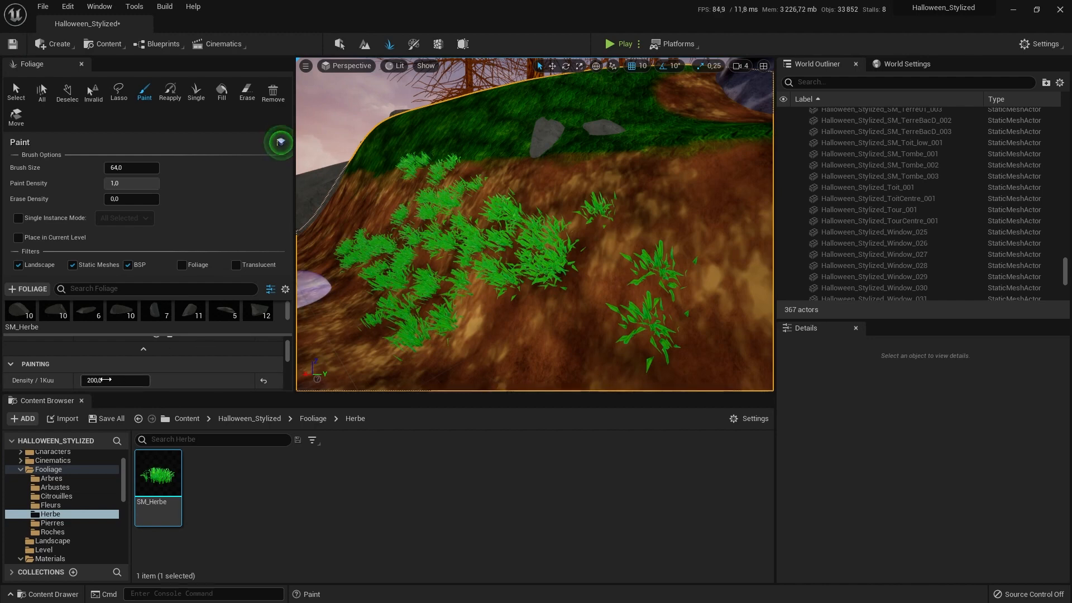
Set SM_Herbe's Density / 1Kuu to 600 and paint denser grass over the slope and along the cobblestone path's edge
type("6")
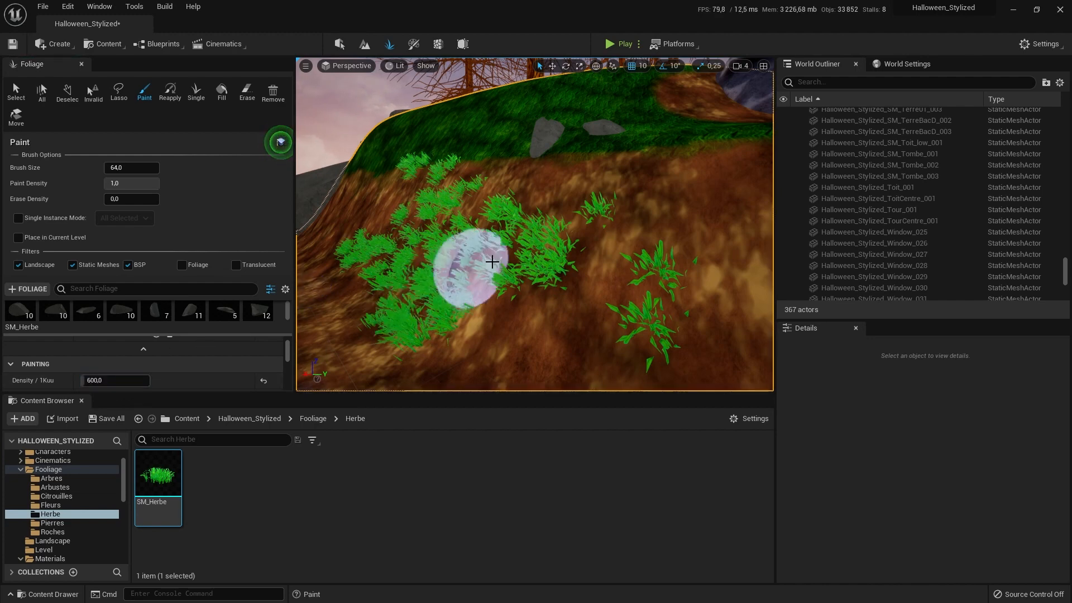
mouse_move(476, 249)
left_mouse_down()
mouse_move(536, 318)
mouse_move(408, 243)
mouse_move(436, 180)
left_mouse_up()
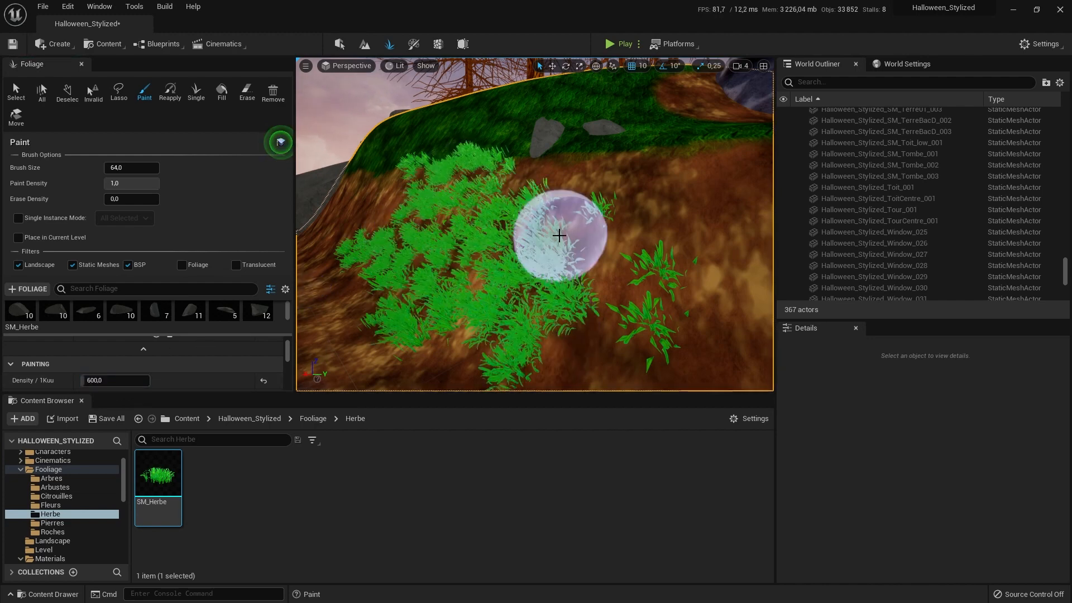
right_click_drag(557, 233, 511, 224)
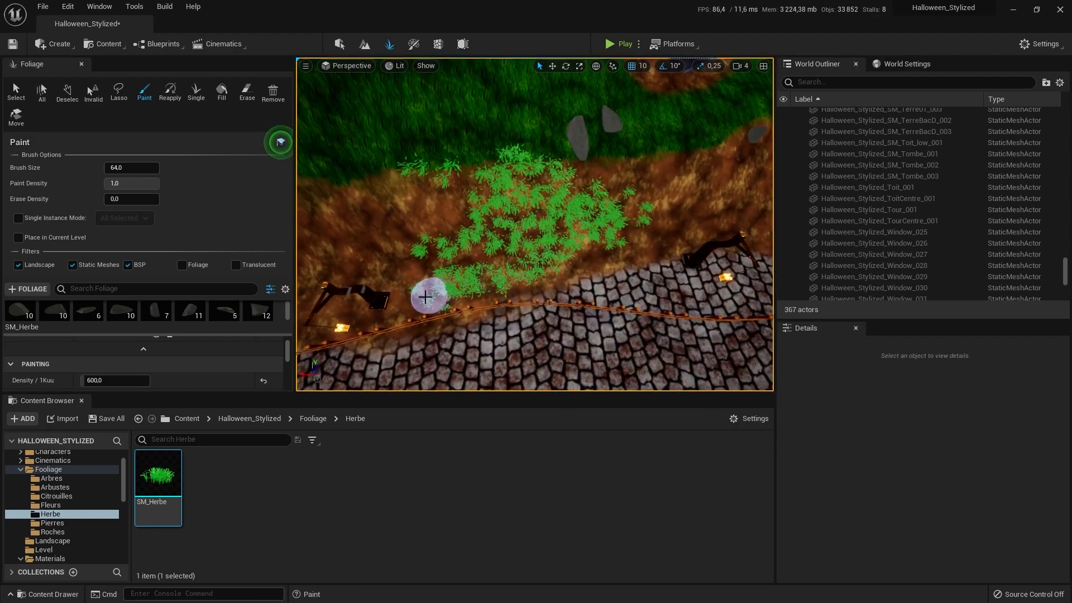
right_click_drag(378, 263, 378, 263)
right_click_drag(508, 238, 508, 238)
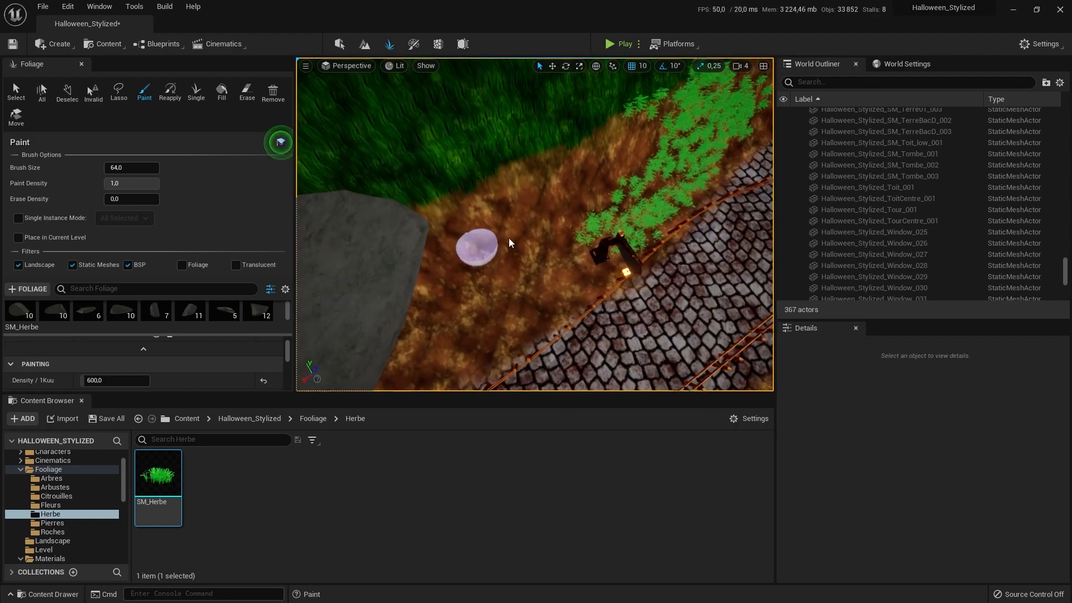
mouse_move(561, 263)
left_mouse_down()
mouse_move(579, 280)
mouse_move(423, 345)
mouse_move(477, 238)
mouse_move(481, 316)
mouse_move(508, 238)
mouse_move(609, 175)
mouse_move(611, 192)
mouse_move(584, 168)
mouse_move(609, 146)
mouse_move(605, 155)
mouse_move(689, 162)
left_mouse_up()
mouse_move(546, 207)
right_mouse_down()
mouse_move(570, 195)
mouse_move(546, 206)
right_mouse_up()
mouse_move(593, 207)
left_mouse_down()
mouse_move(555, 140)
mouse_move(686, 173)
mouse_move(640, 181)
left_mouse_up()
mouse_move(640, 181)
right_mouse_down()
mouse_move(609, 187)
mouse_move(620, 184)
right_mouse_up()
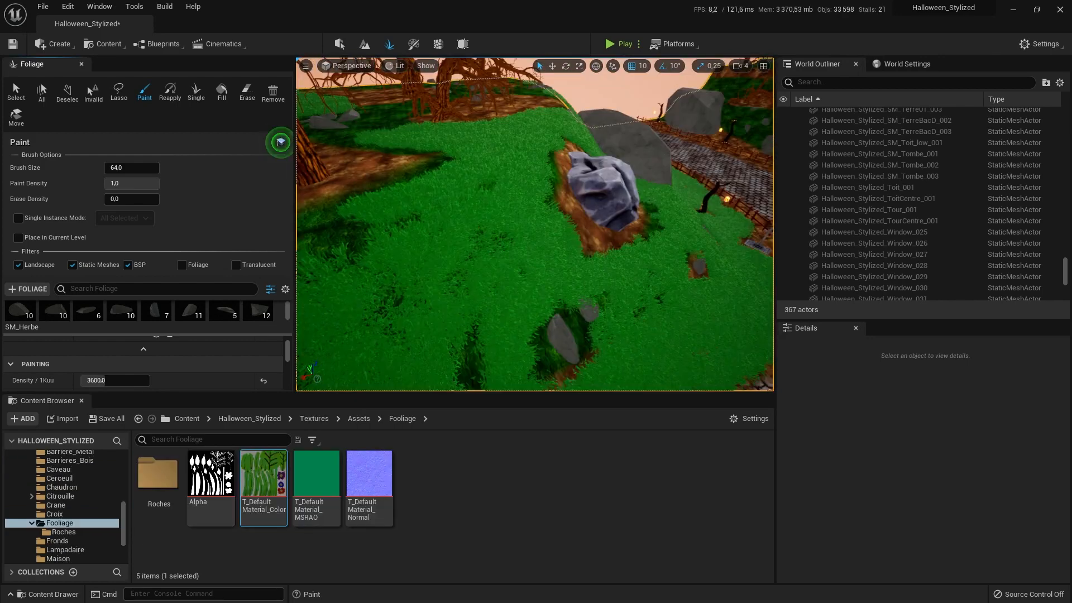